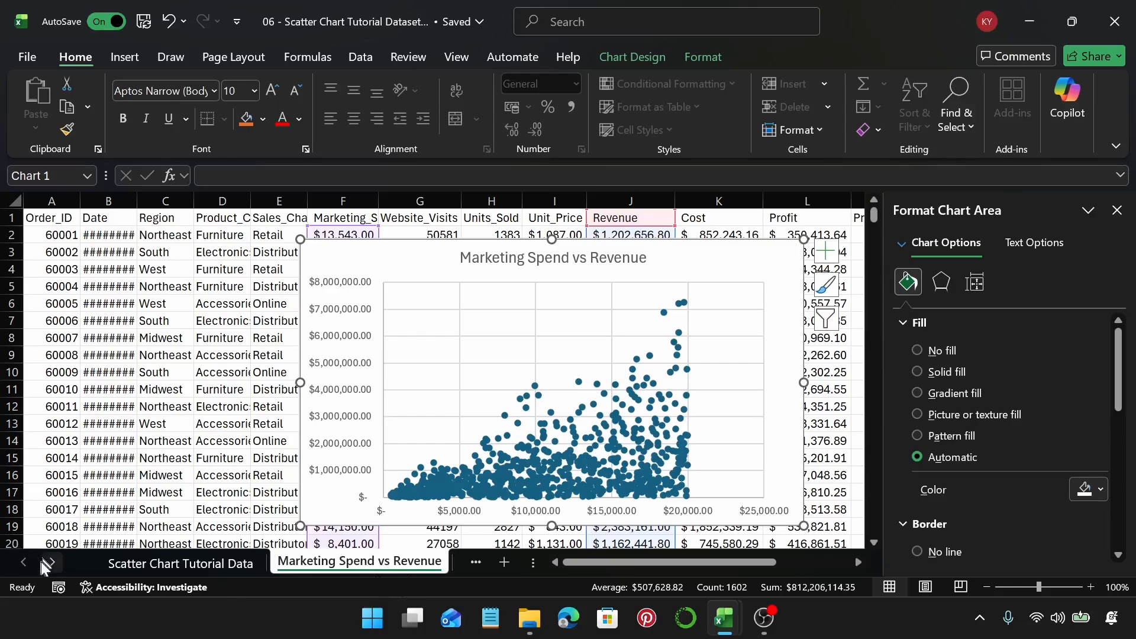
Step: Look through the finished scatter chart sheets, from the web visits and revenue comparison through to Units Sold
left_click(52, 562)
left_click(319, 567)
left_click(323, 565)
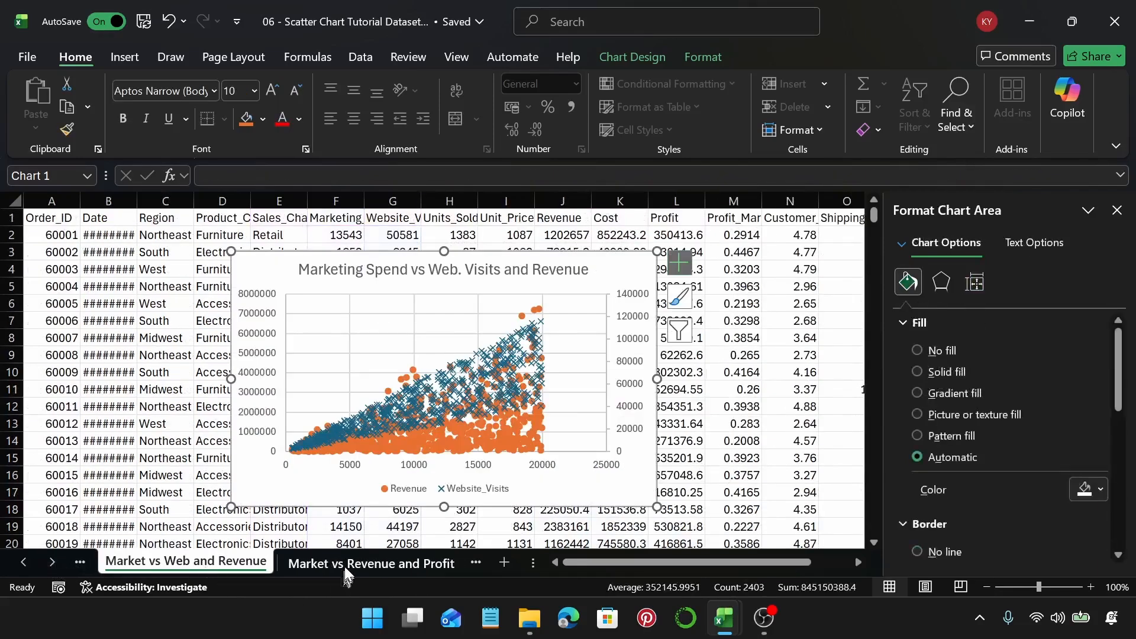
left_click(348, 566)
left_click(371, 563)
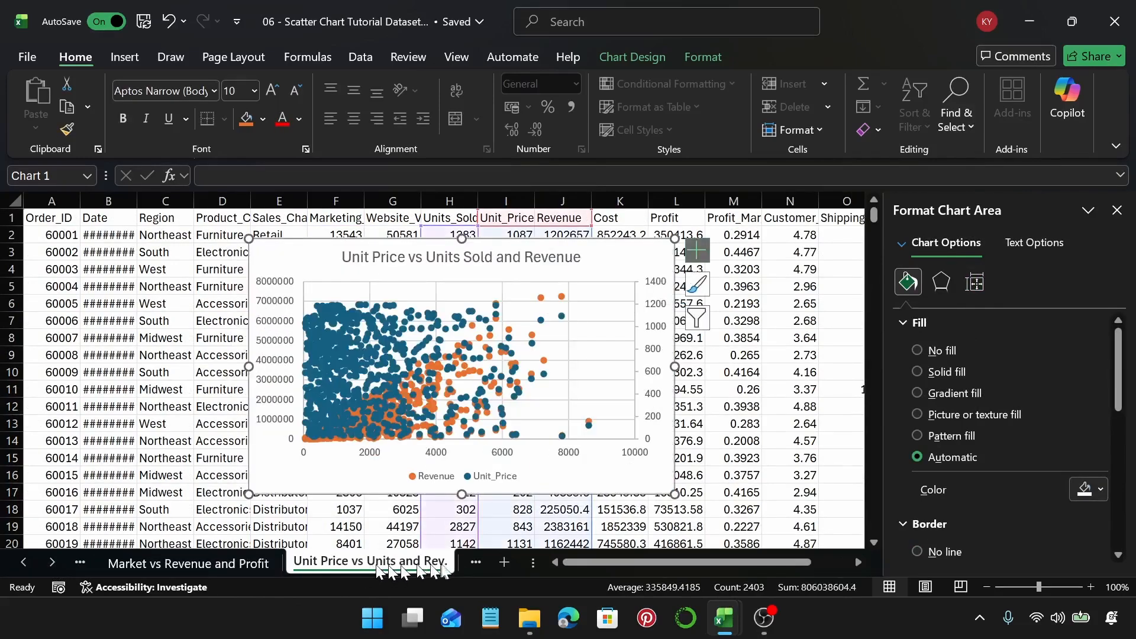
left_click(53, 563)
left_click(283, 565)
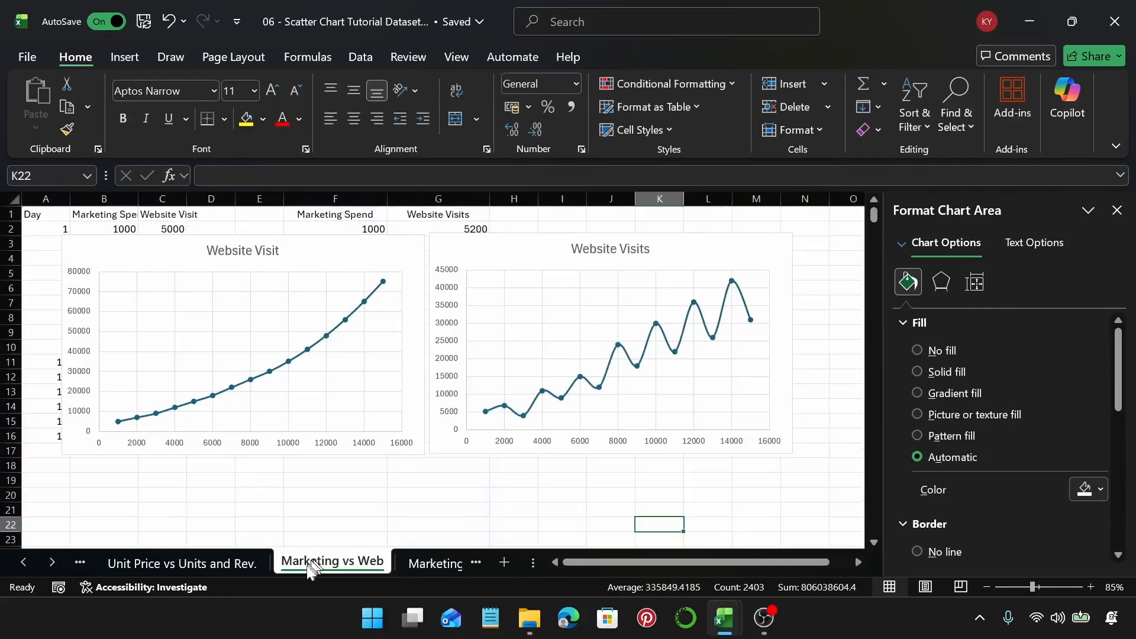
left_click(417, 568)
left_click(414, 565)
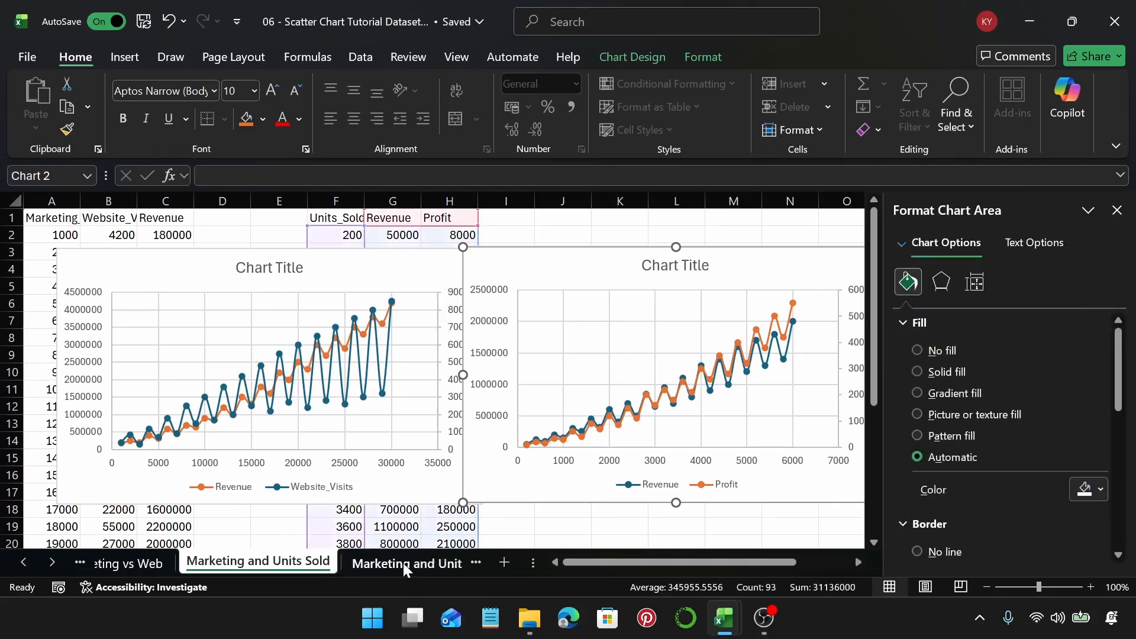
left_click(440, 564)
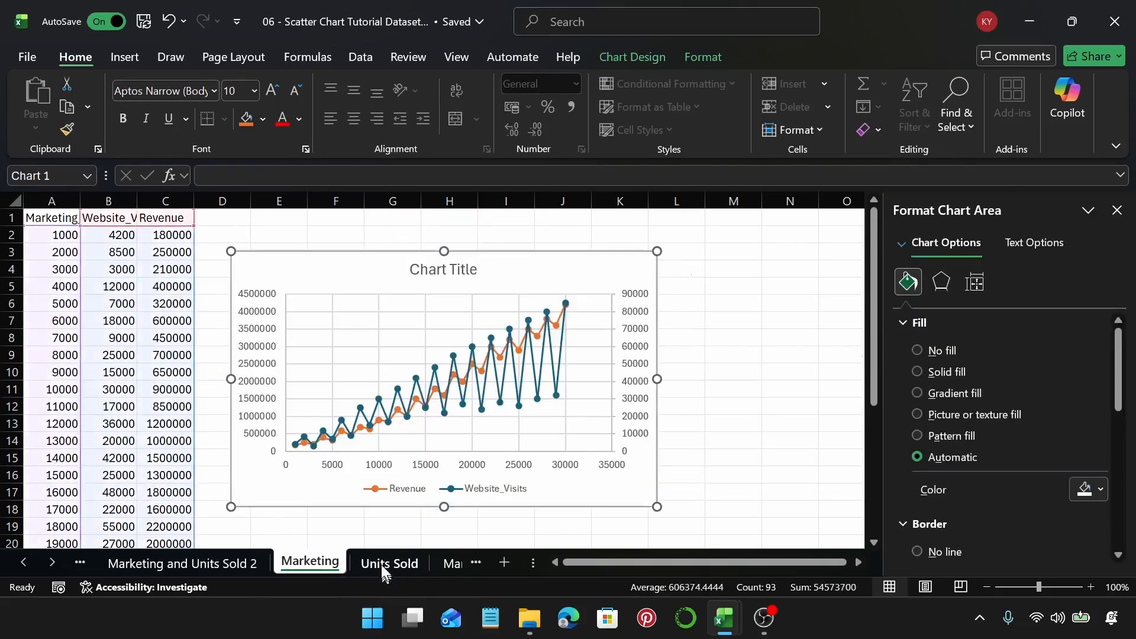
left_click(385, 564)
Step: Look through the bubble chart sheets, from Marketing vs Rev and Profit through Customer Rating to Discount
left_click(438, 568)
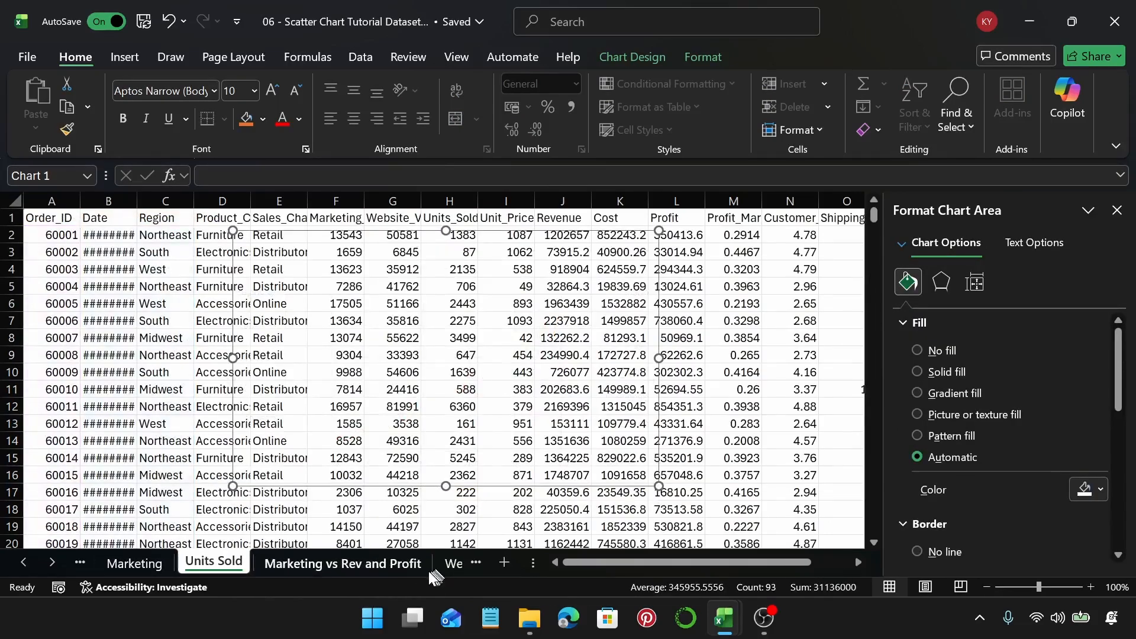
left_click(343, 565)
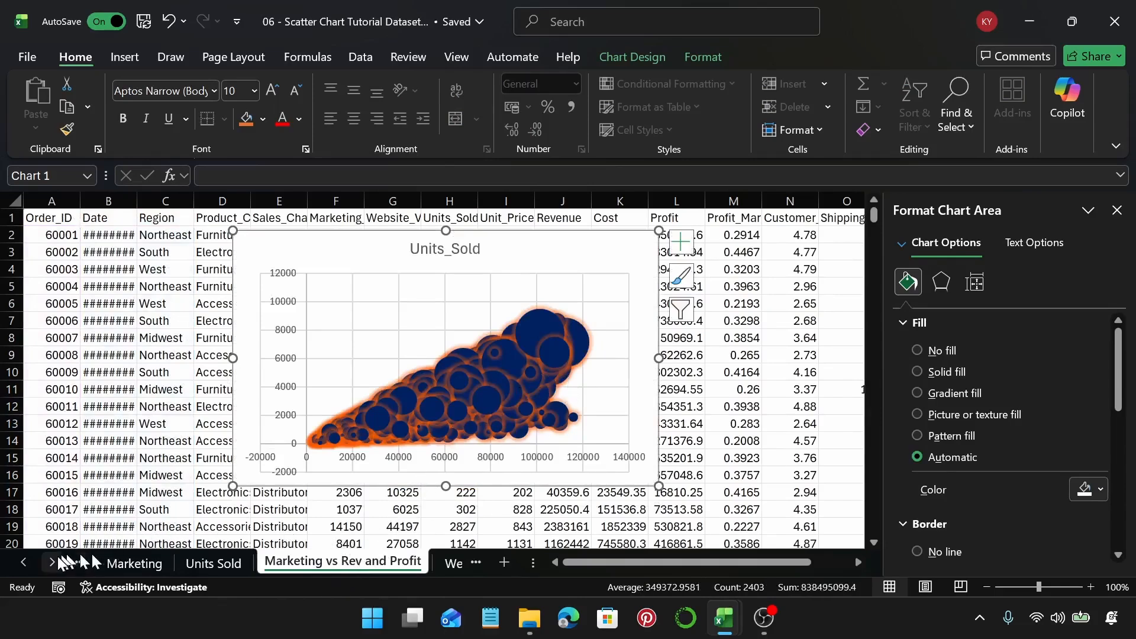
left_click(400, 565)
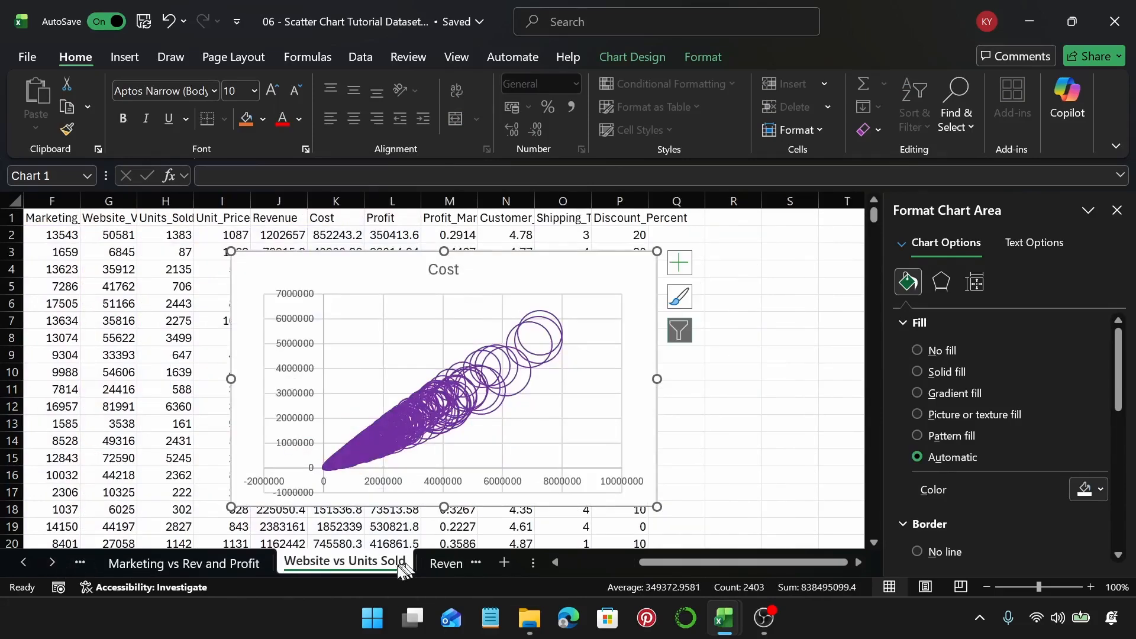
left_click(441, 564)
left_click(438, 560)
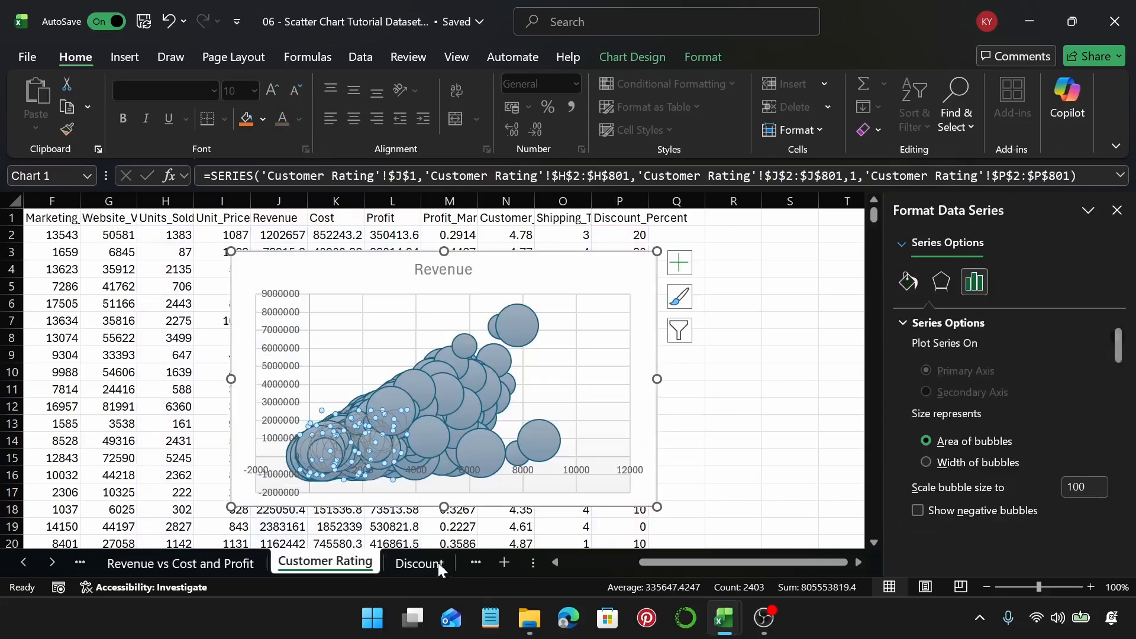
left_click(427, 566)
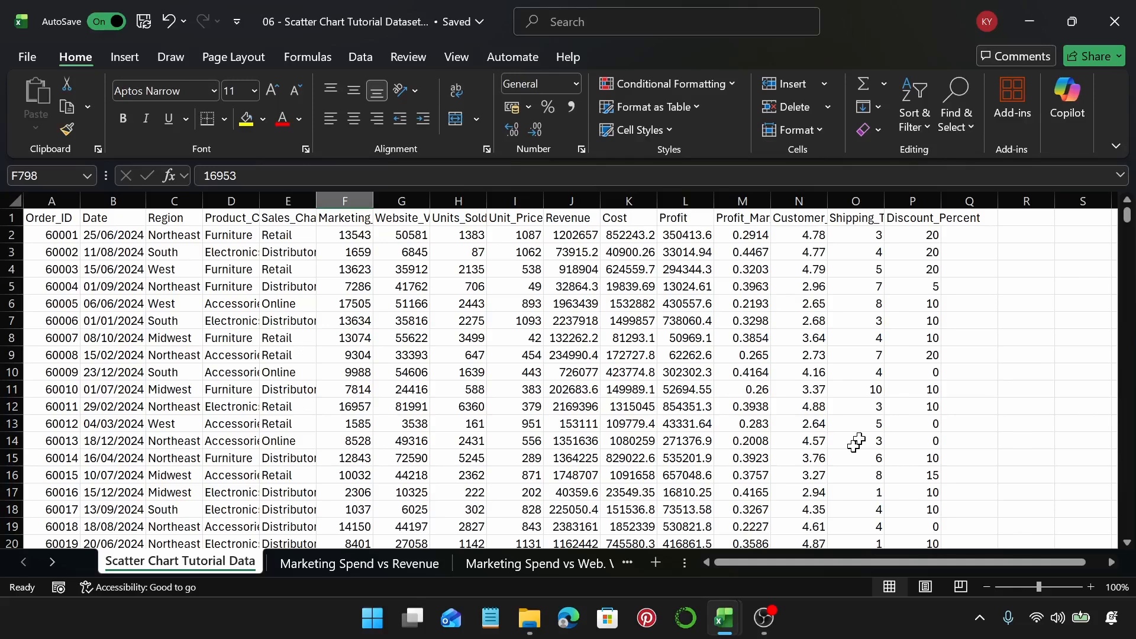
Step: On the Marketing Spend vs Revenue sheet, insert a Scatter chart from the Marketing_Spend and Revenue columns, using the variant that plots one against the other
left_click(400, 568)
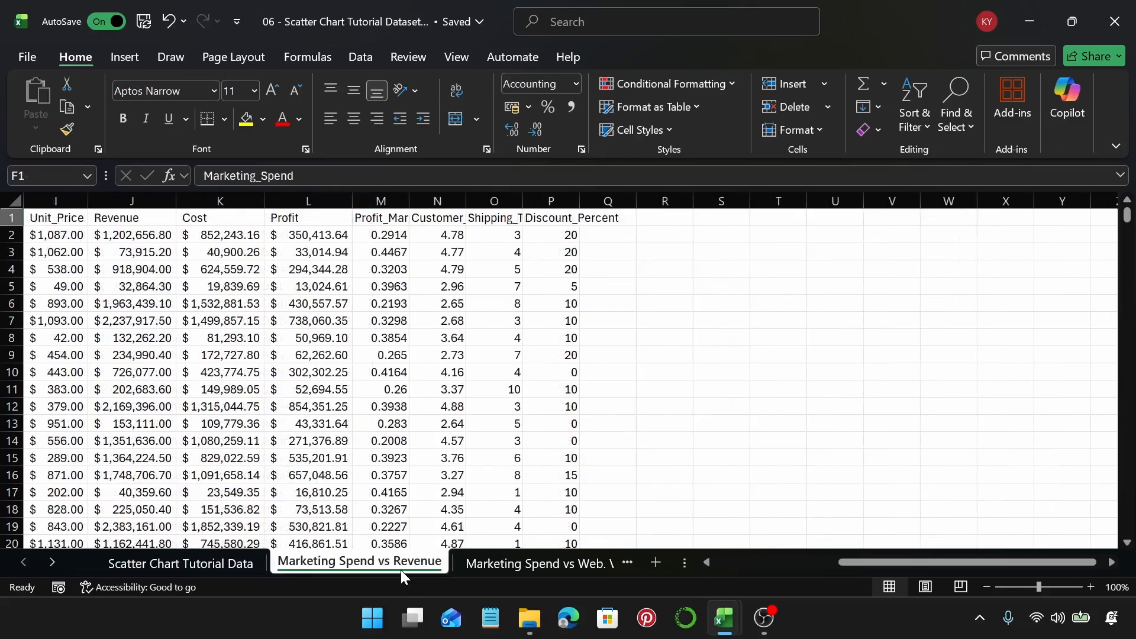
left_click_drag(916, 567, 775, 562)
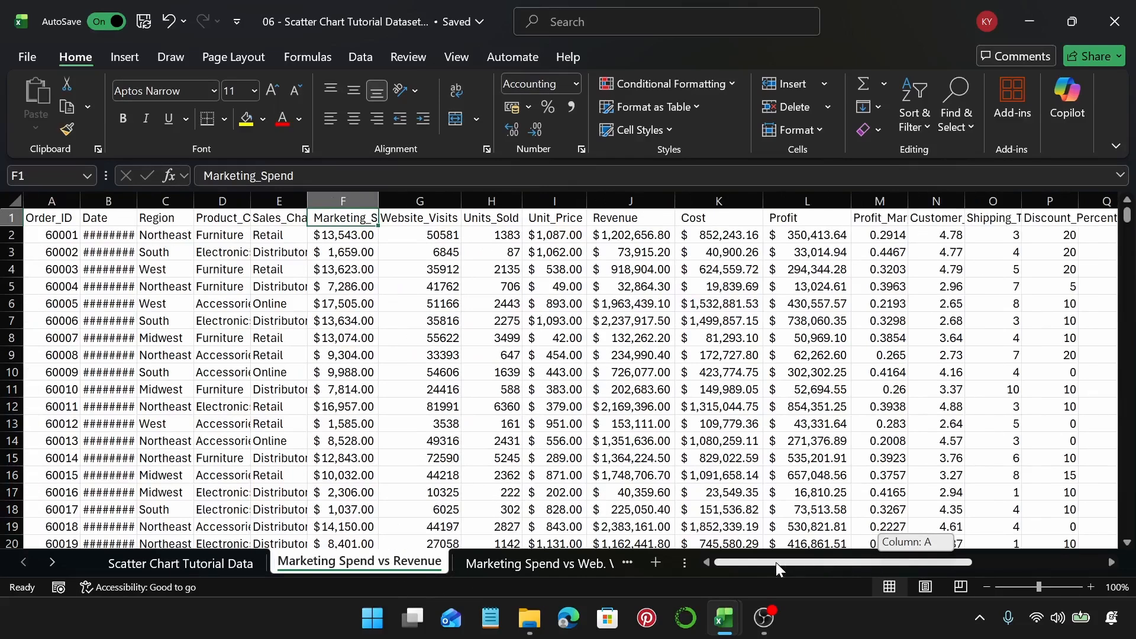
left_click(542, 372)
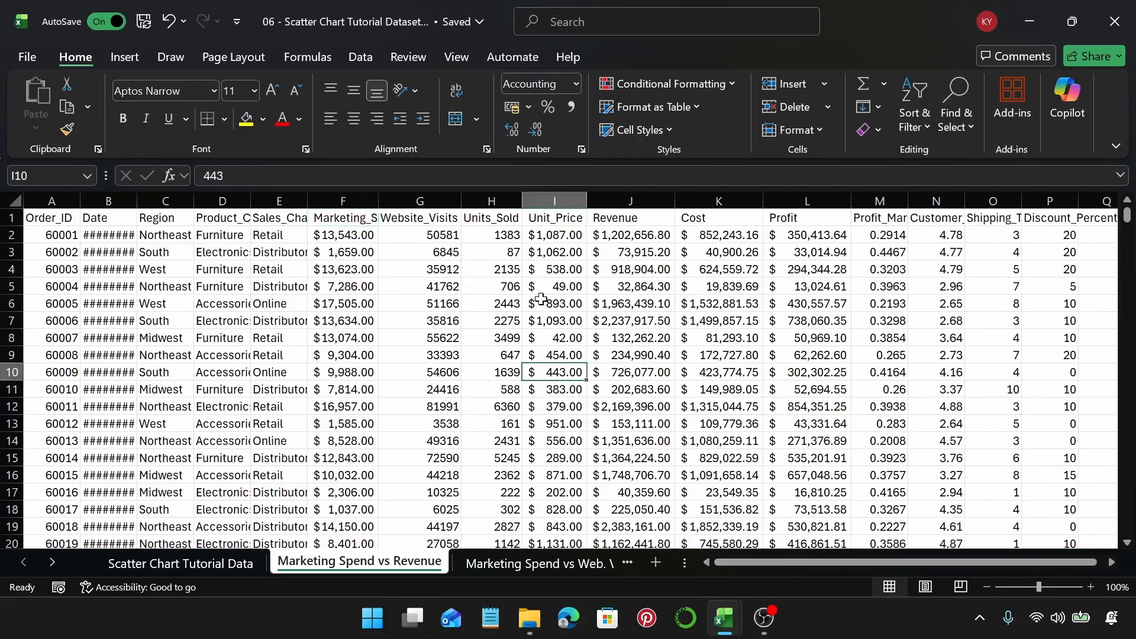
left_click(353, 202)
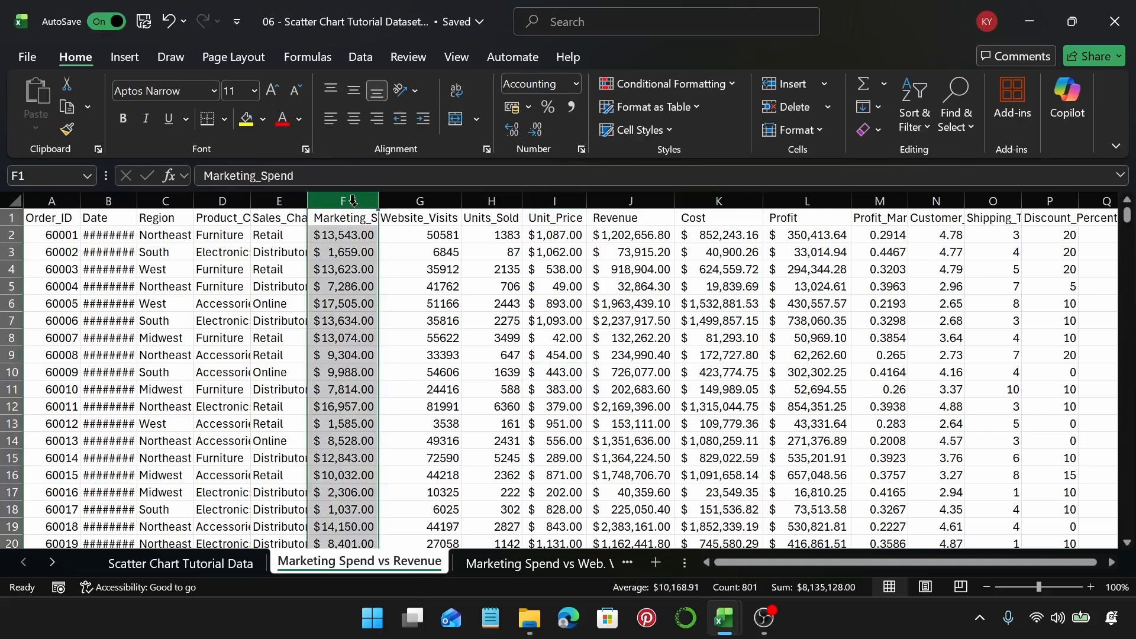
left_click(626, 198, "ctrl")
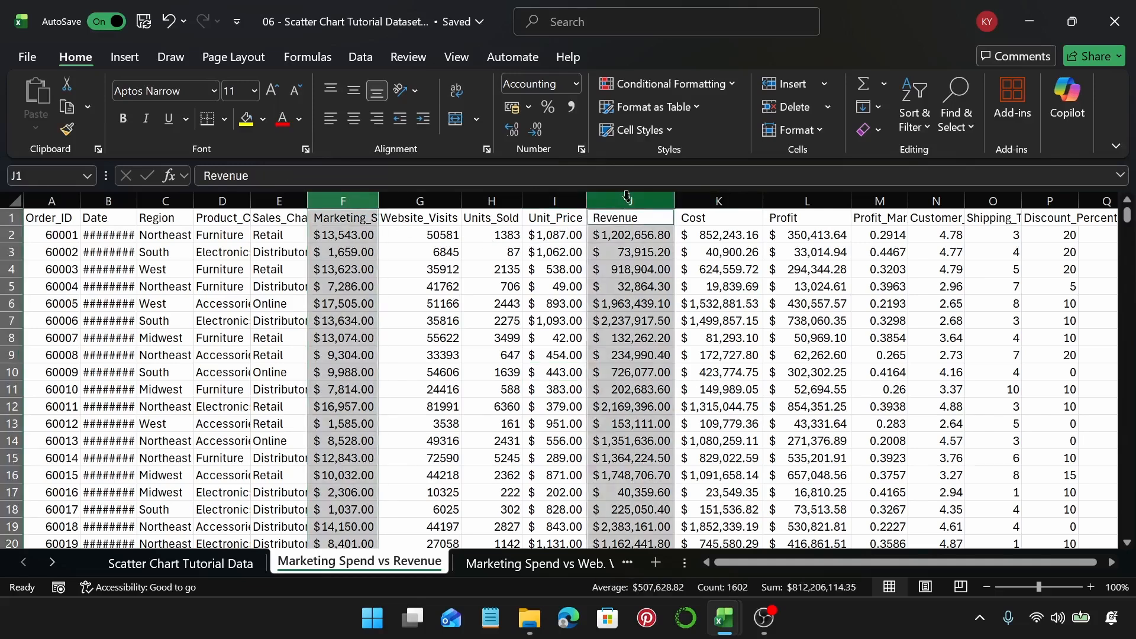
left_click(133, 59)
left_click(409, 100)
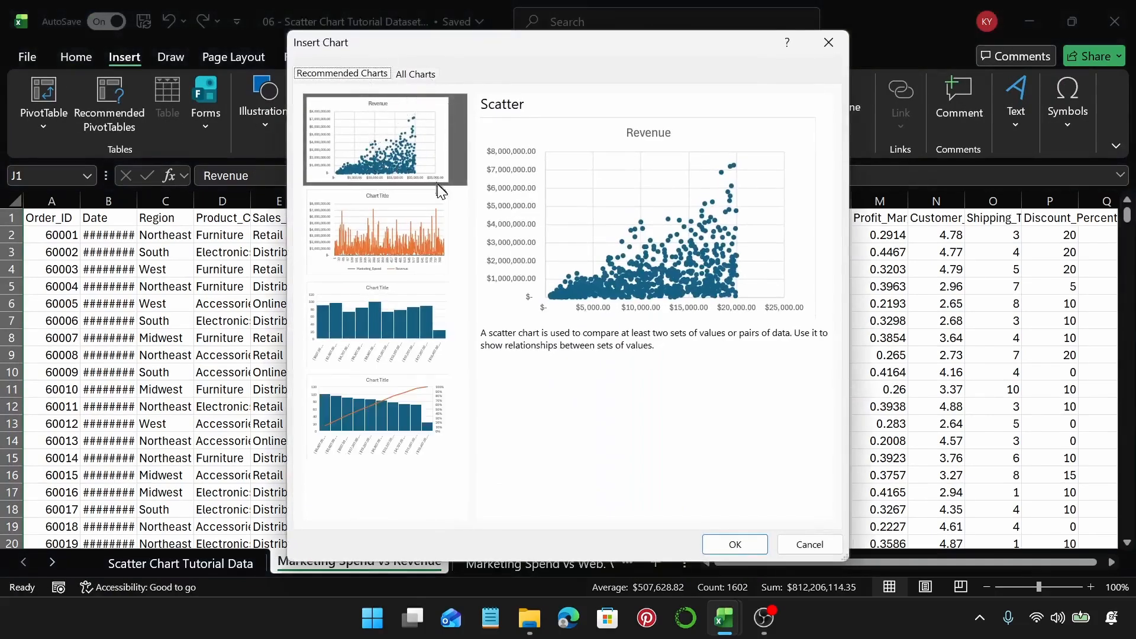
left_click(423, 76)
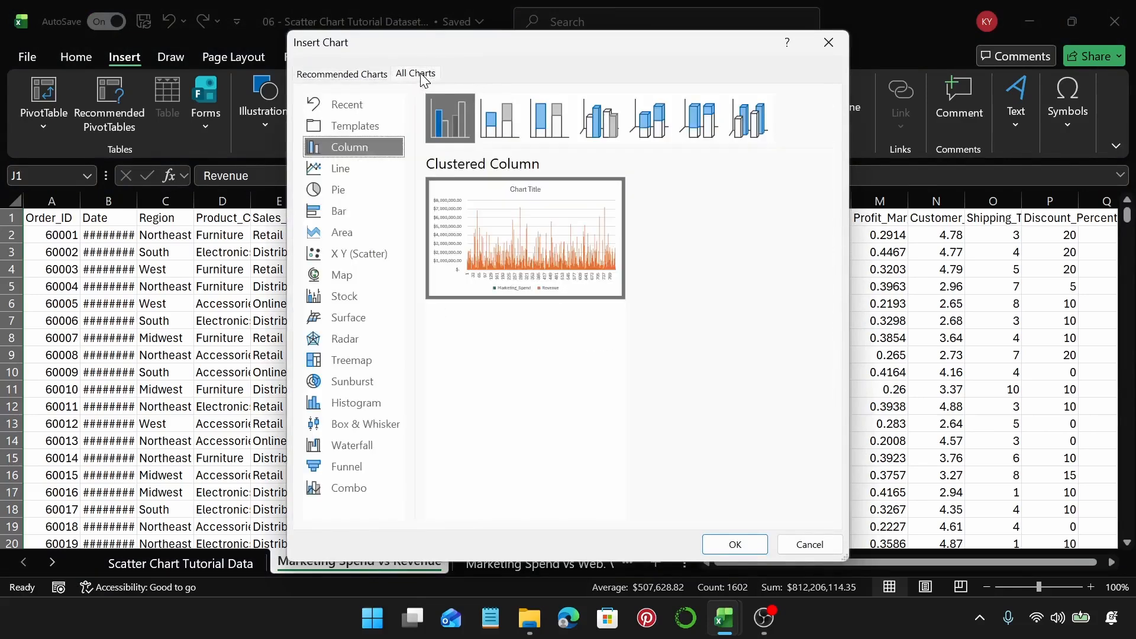
left_click(357, 257)
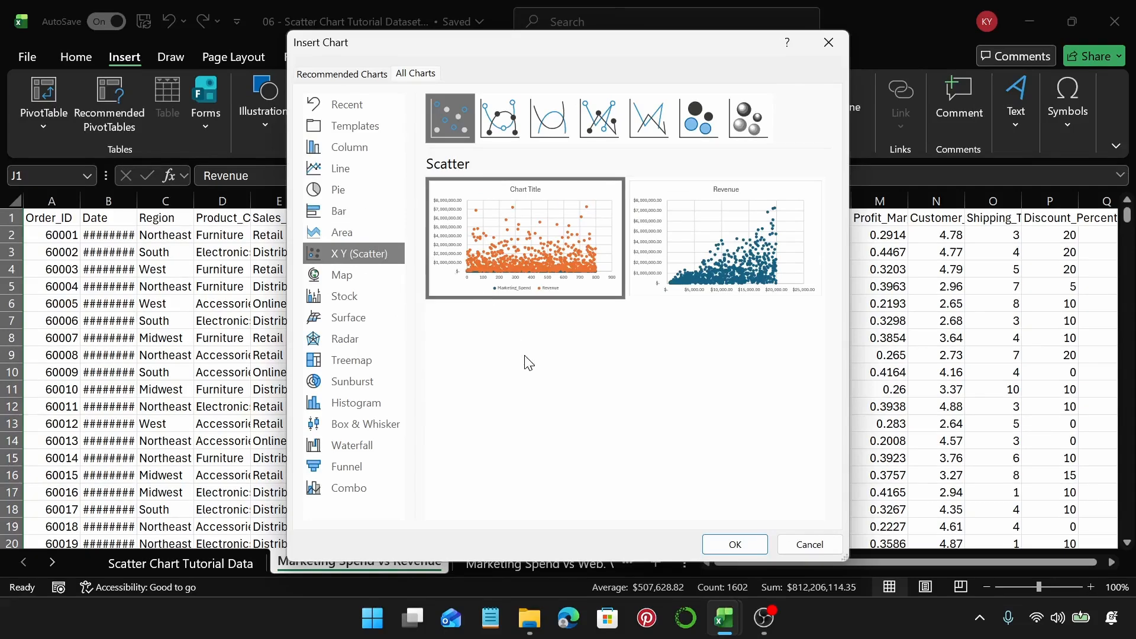
mouse_move(502, 276)
left_click(730, 254)
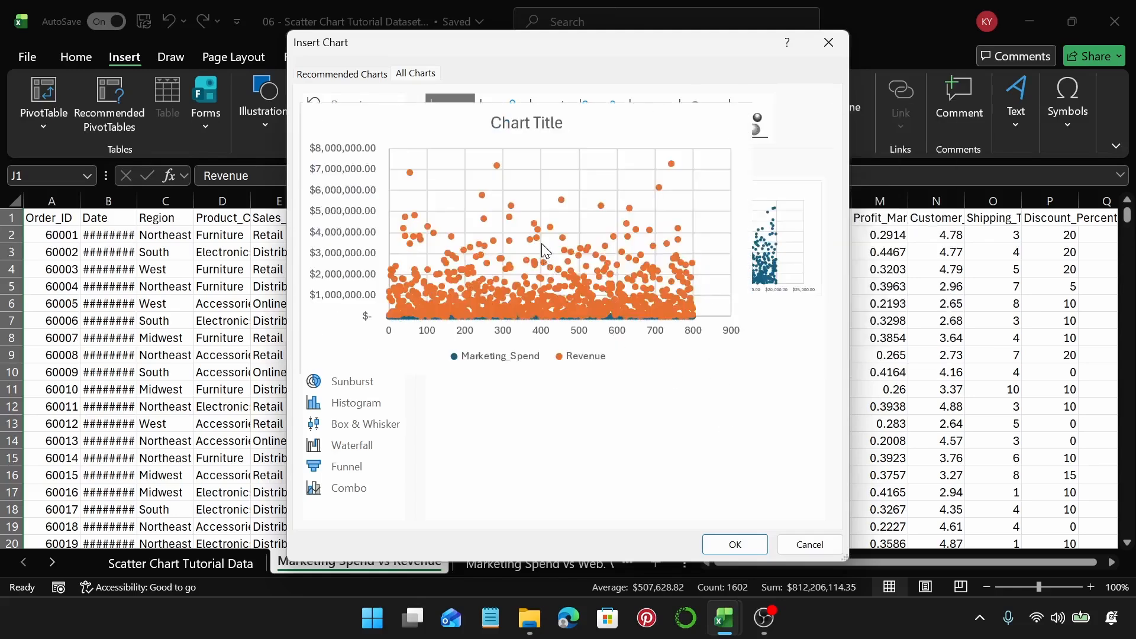
left_click(735, 544)
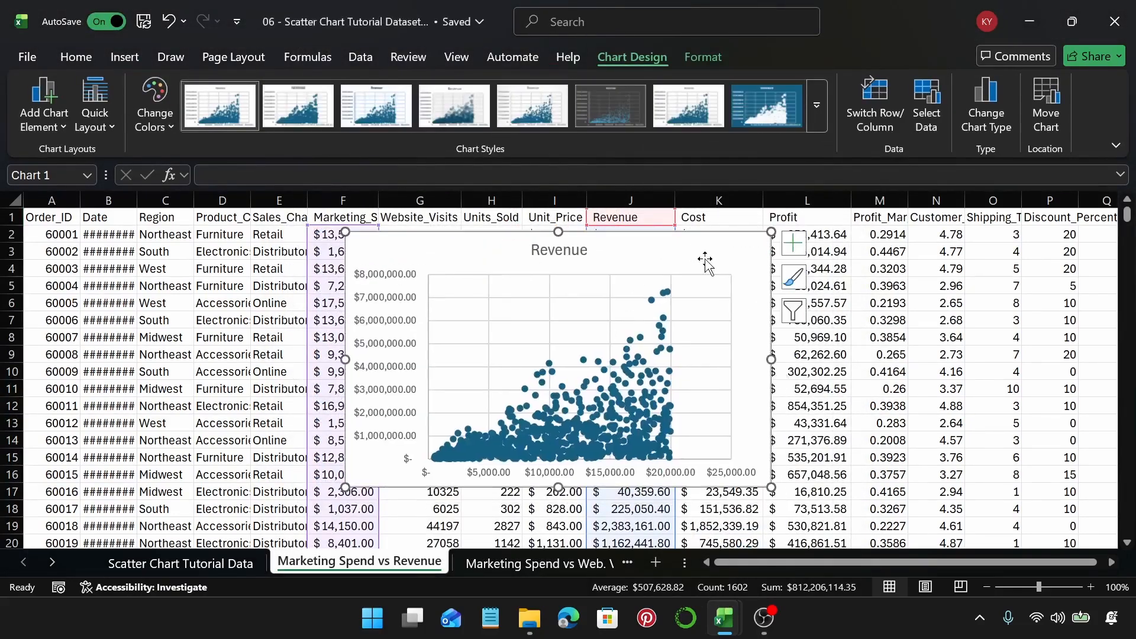
Step: Move the scatter chart slightly toward the Marketing_Spend column and enlarge it in width and height
left_click_drag(705, 261, 660, 267)
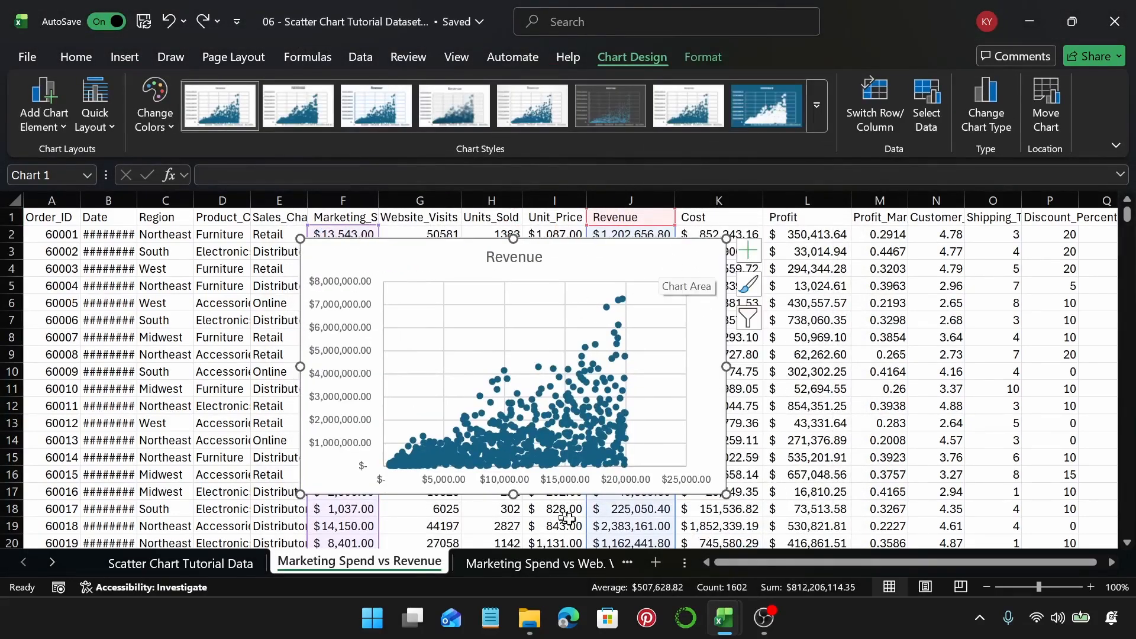
left_click_drag(725, 367, 803, 367)
left_click_drag(557, 509, 558, 525)
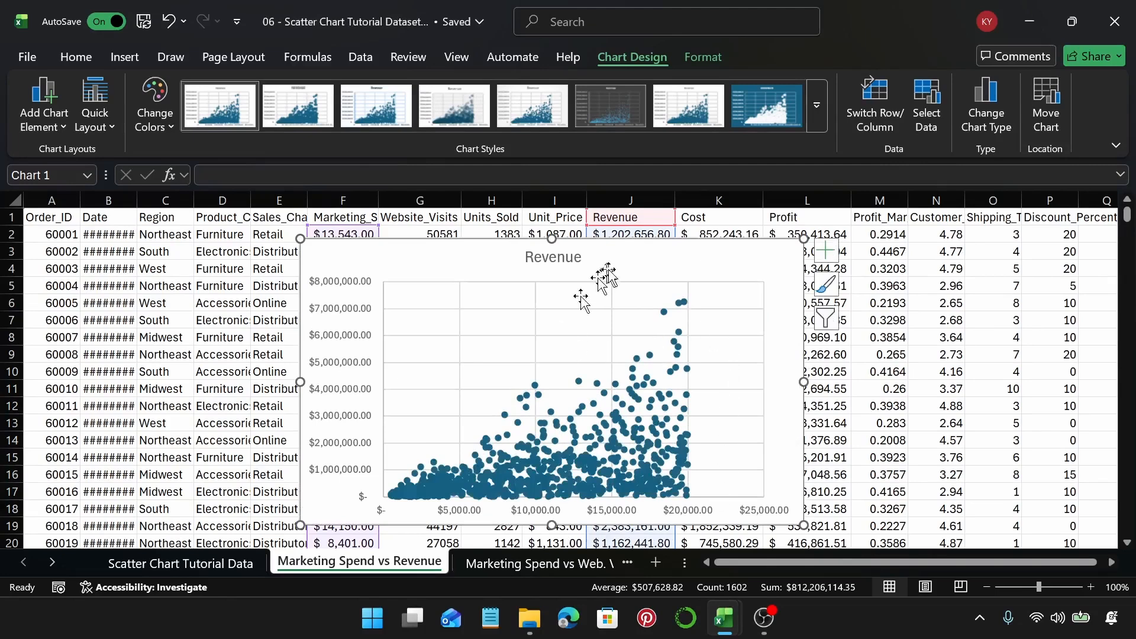
Step: Change the scatter chart's title to "Marketing Spend vs Revenue"
mouse_move(648, 427)
mouse_move(687, 399)
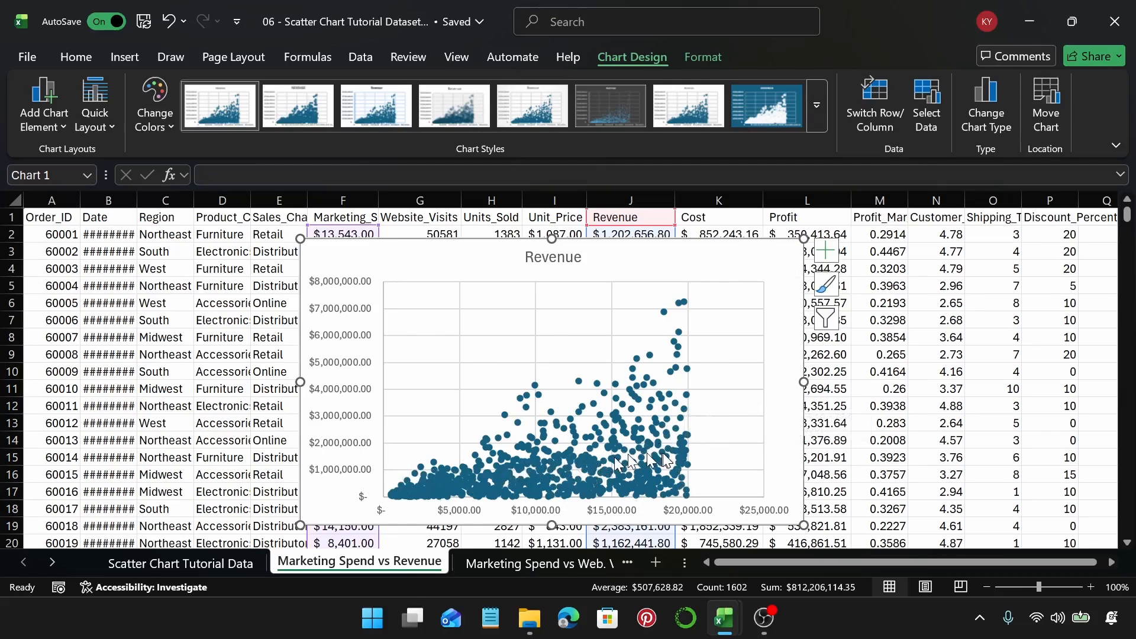
mouse_move(688, 467)
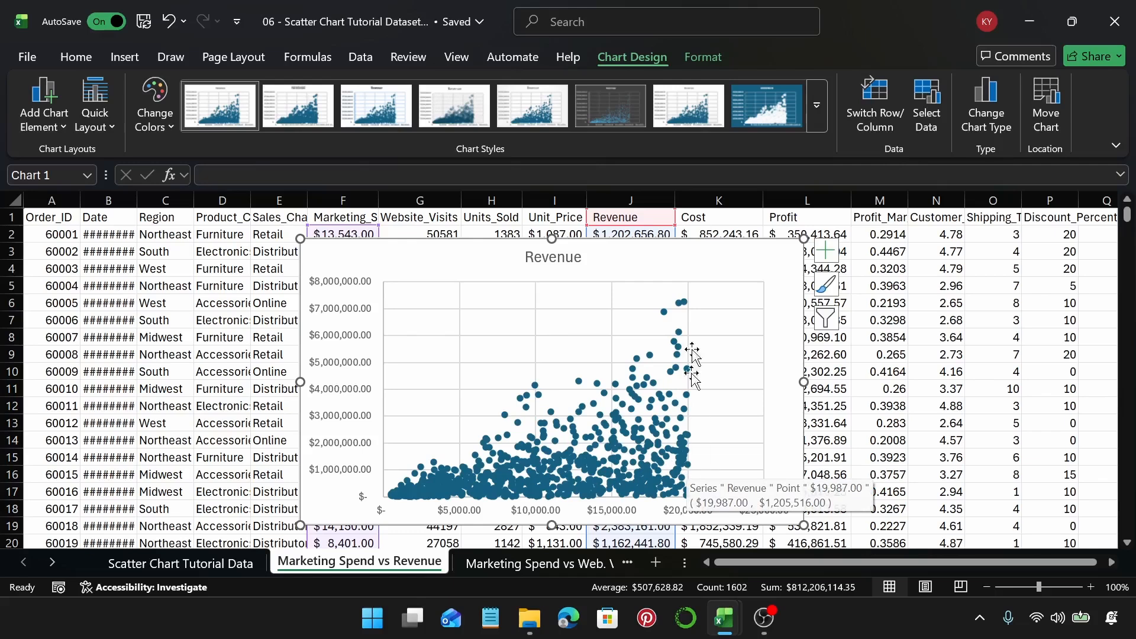
mouse_move(687, 309)
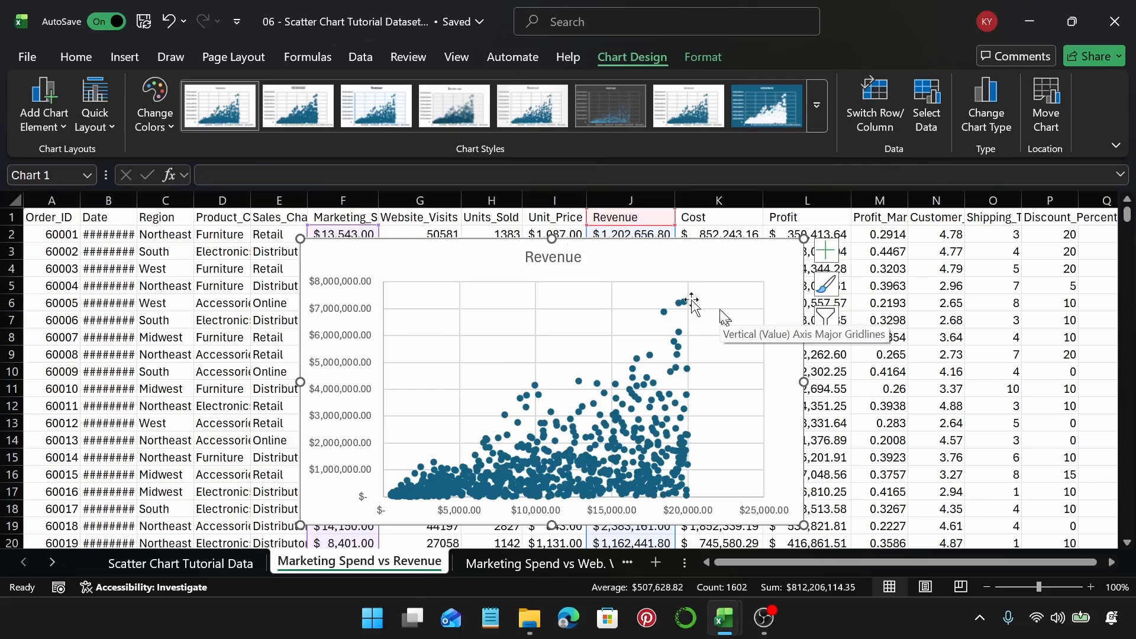
left_click(528, 258)
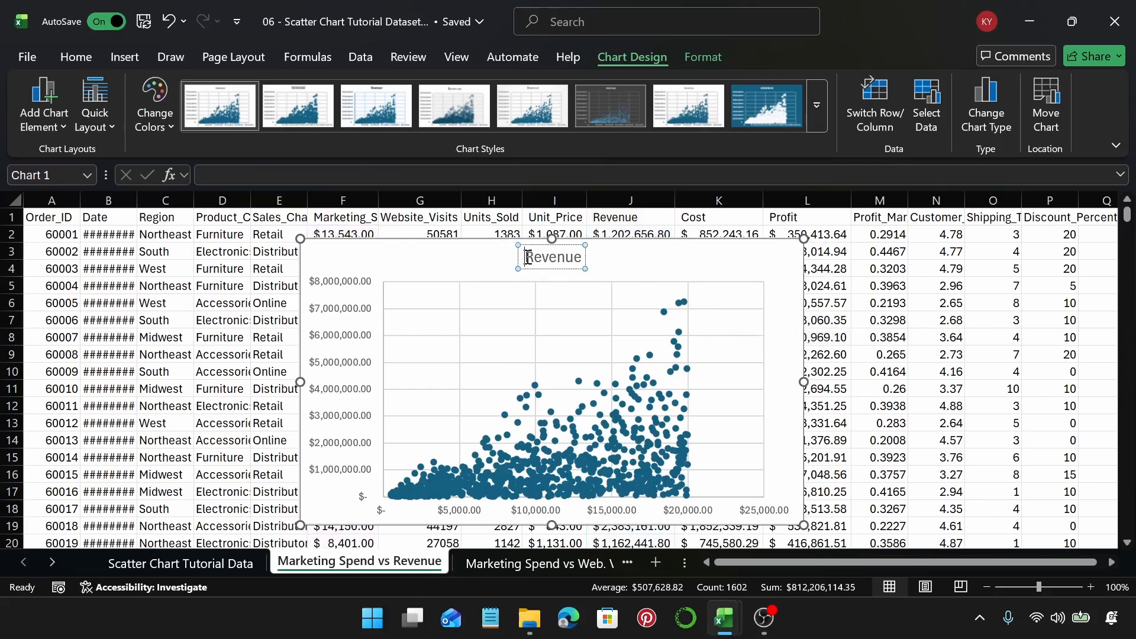
type("Mar")
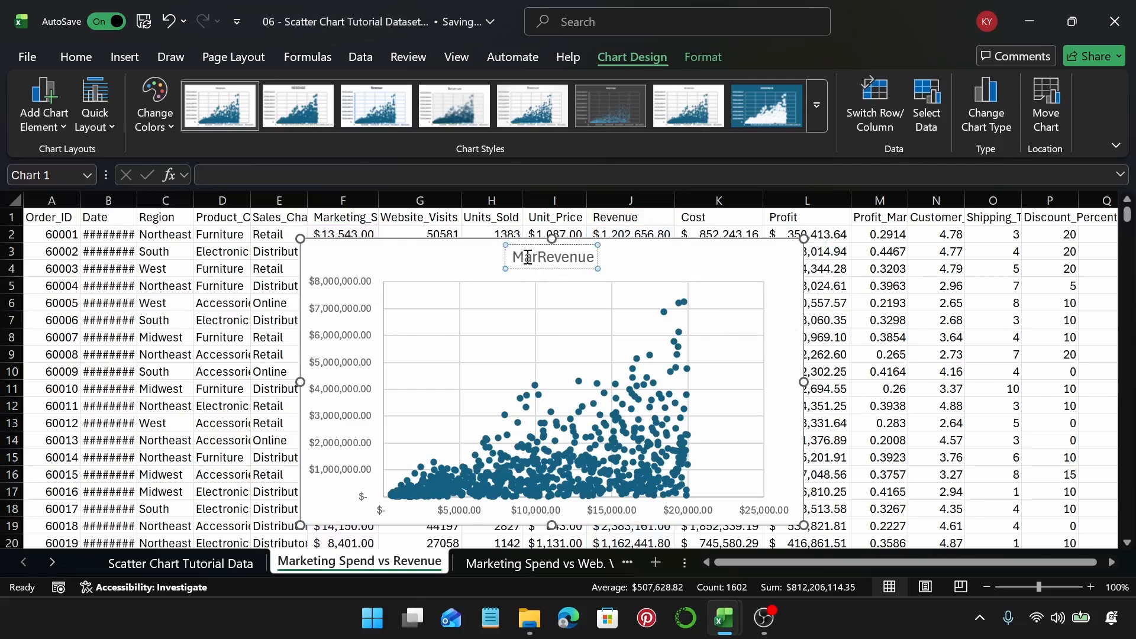
type("keting ")
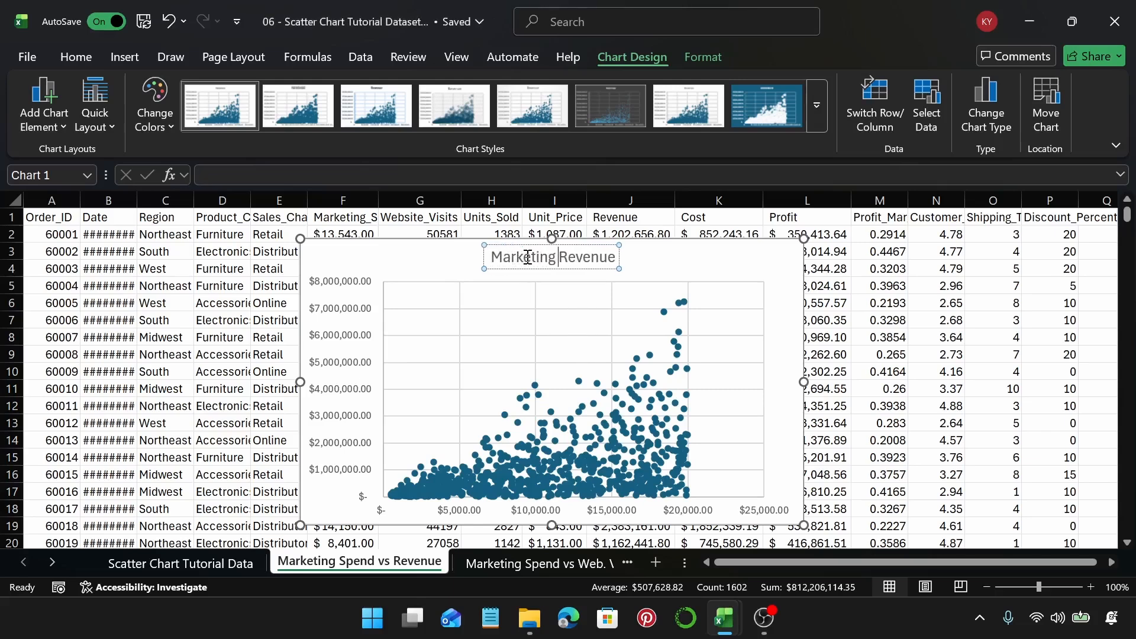
type("Spend ")
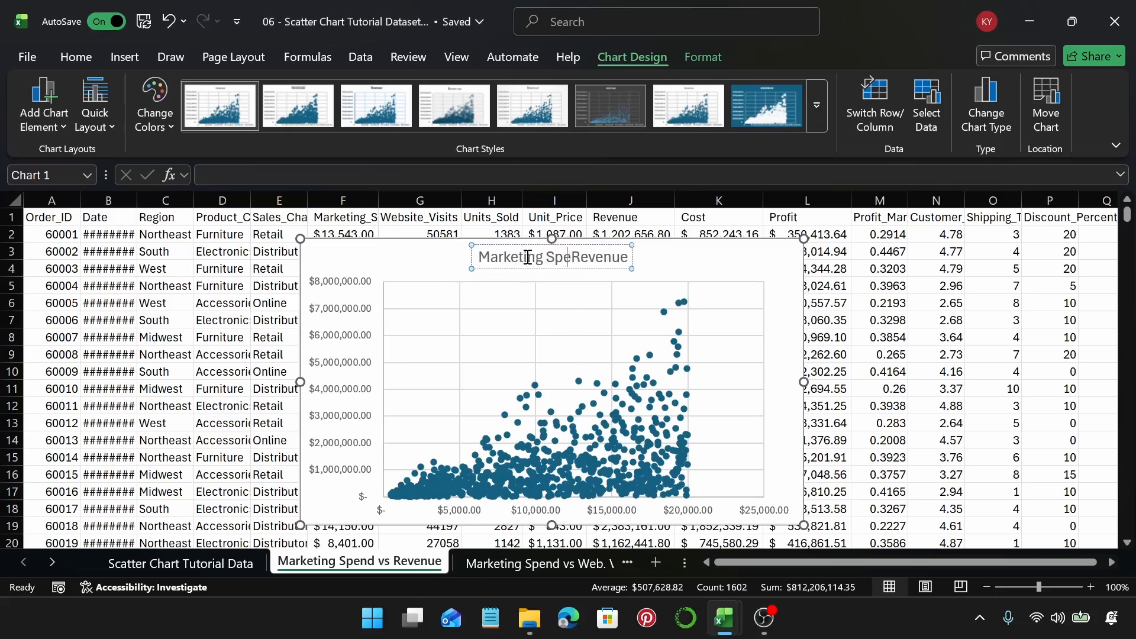
type("vs")
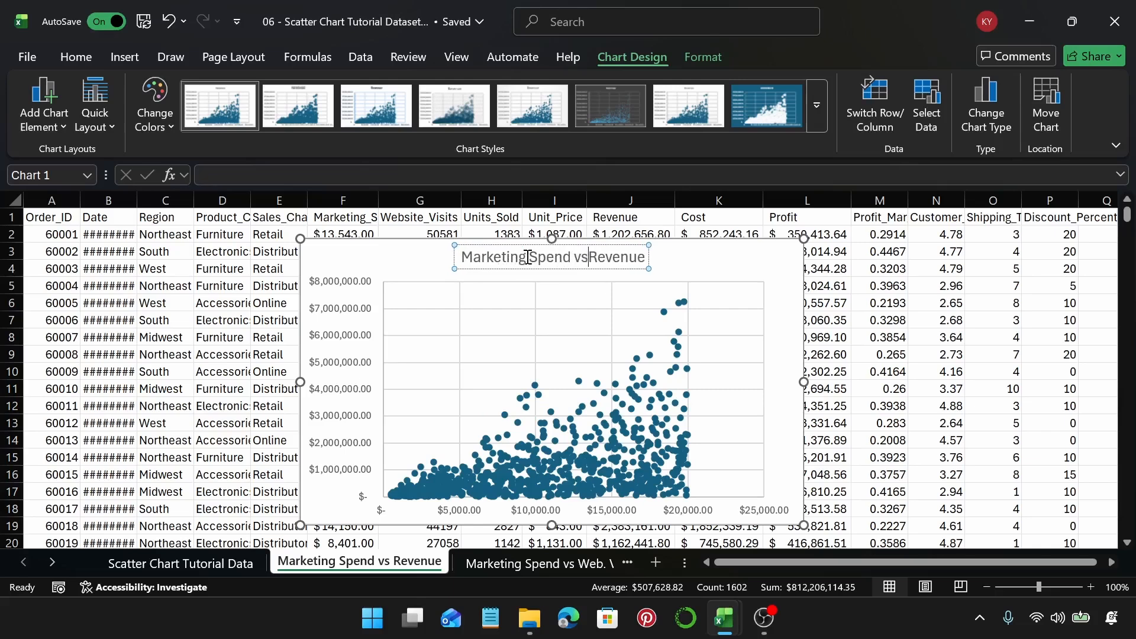
left_click(717, 256)
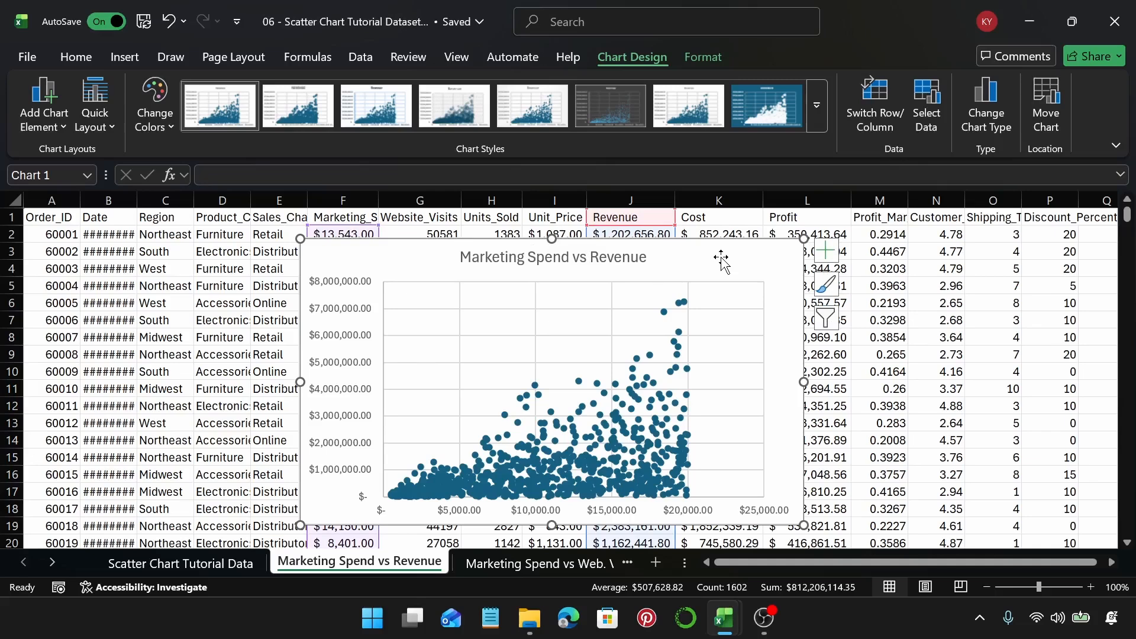
Step: Try several chart styles on the scatter chart, starting with Style 2, and apply the one with the dark background
left_click(815, 122)
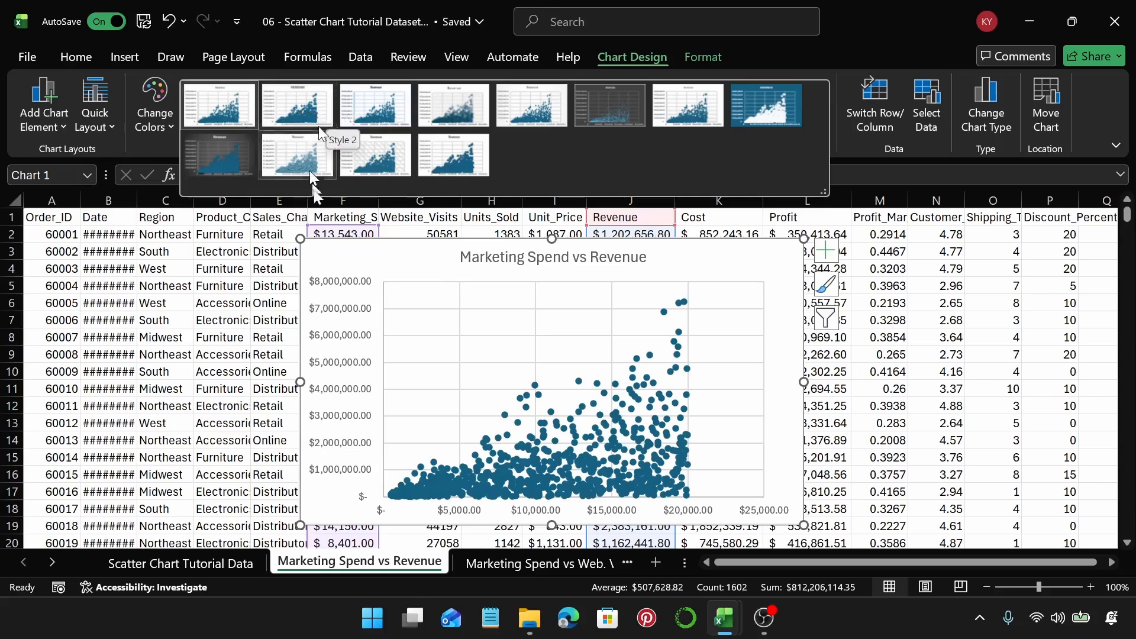
left_click(306, 105)
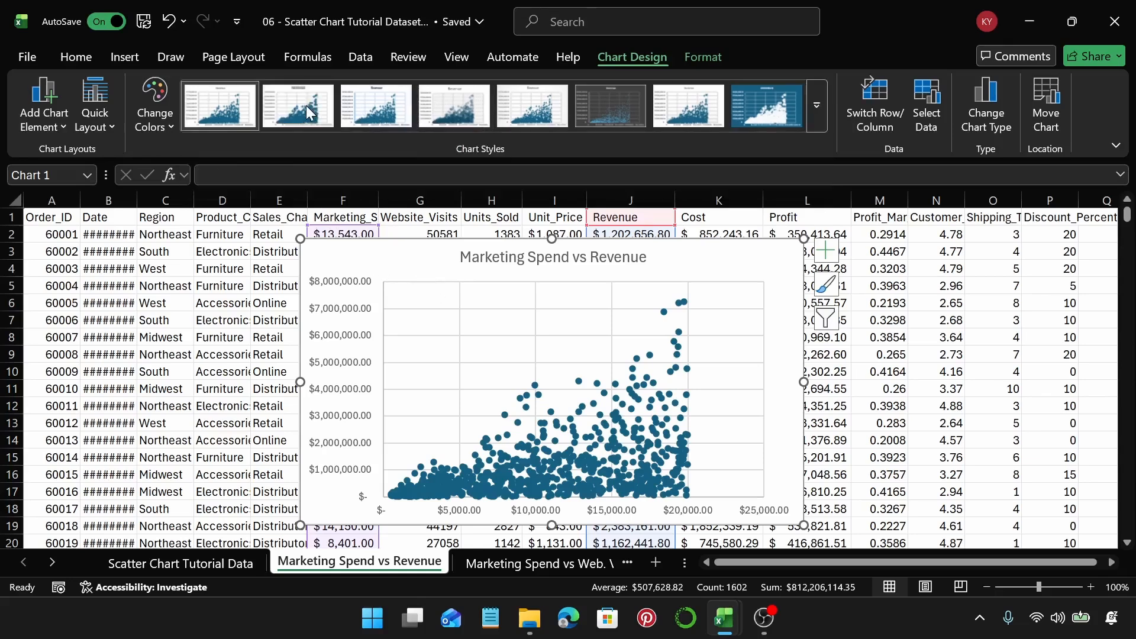
left_click(373, 115)
left_click(456, 97)
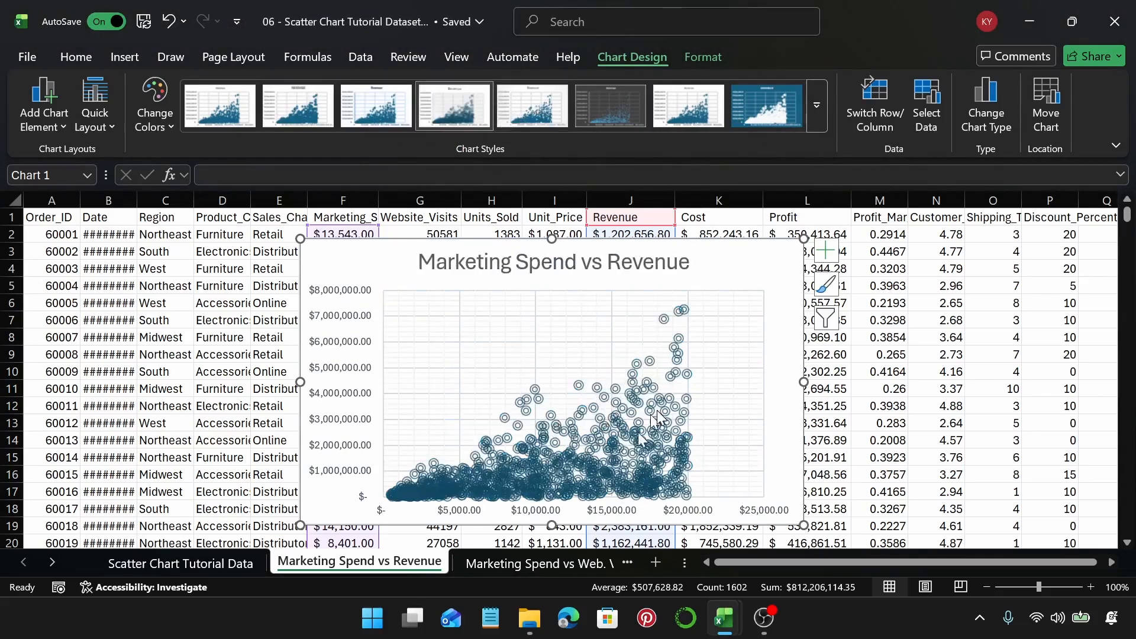
left_click(526, 119)
left_click(602, 108)
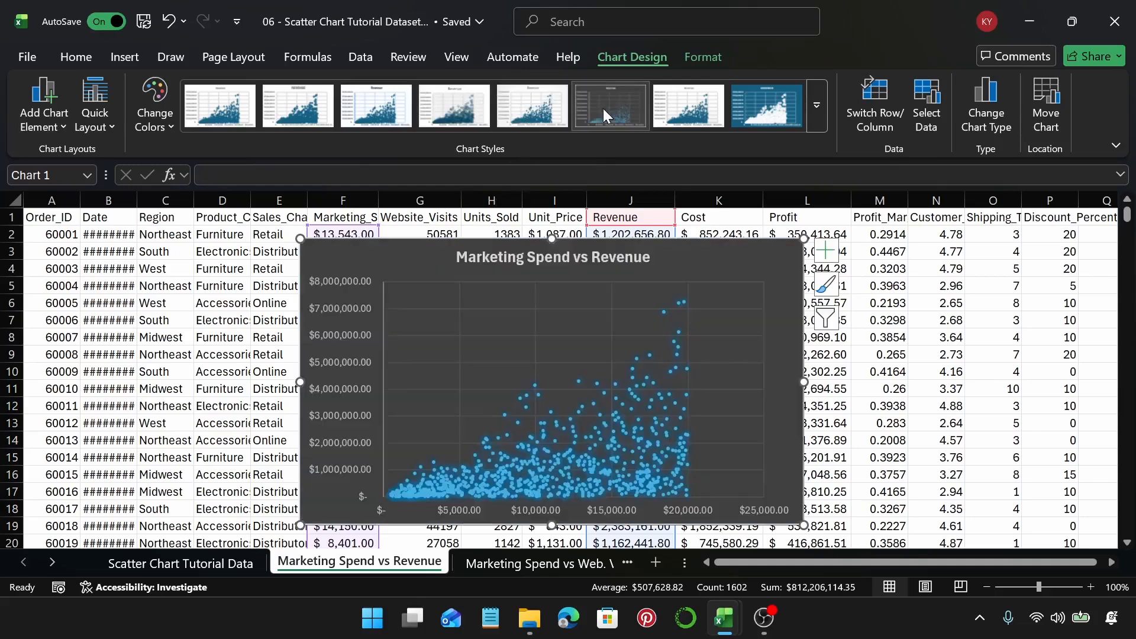
Step: Try the remaining chart styles on the Marketing Spend vs Revenue chart and apply the first one, with the plain white background
left_click(685, 103)
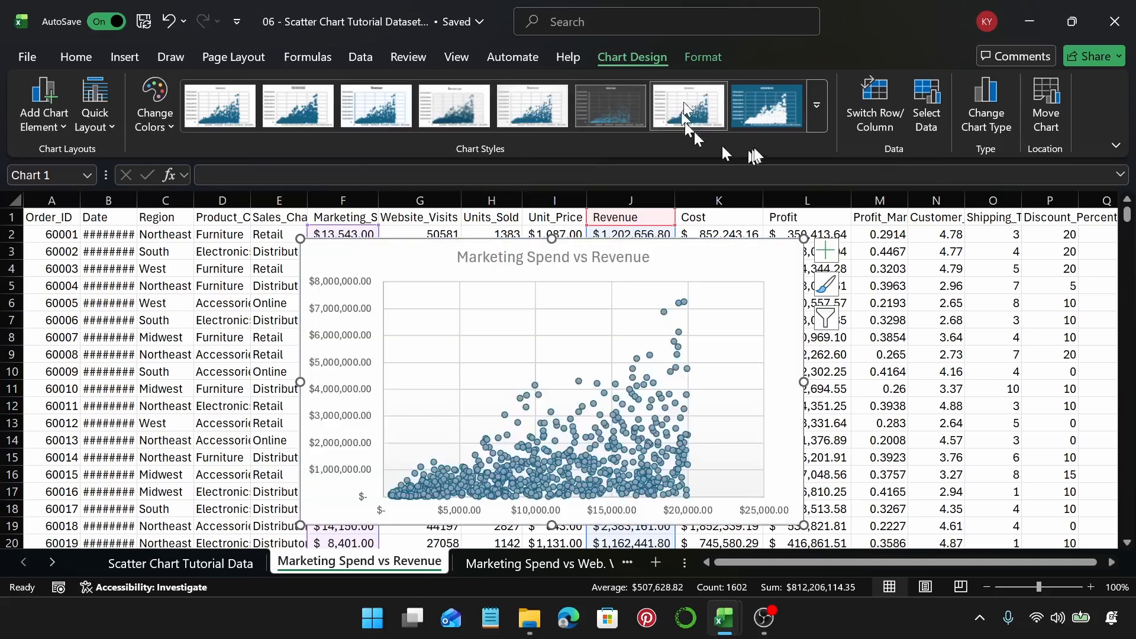
left_click(747, 104)
left_click(816, 105)
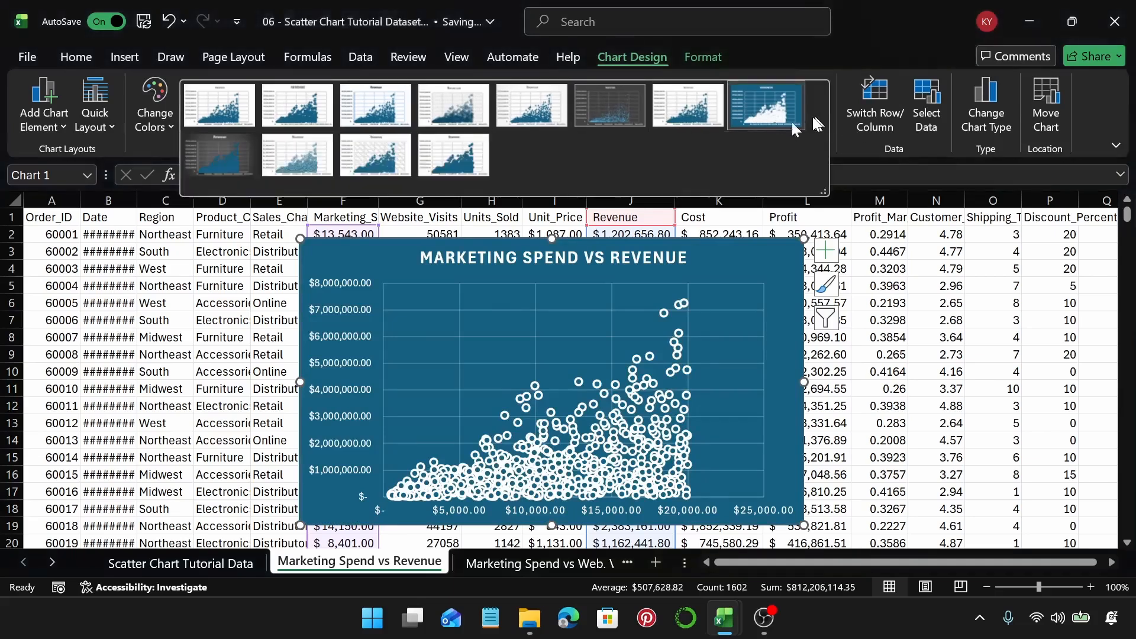
left_click(212, 162)
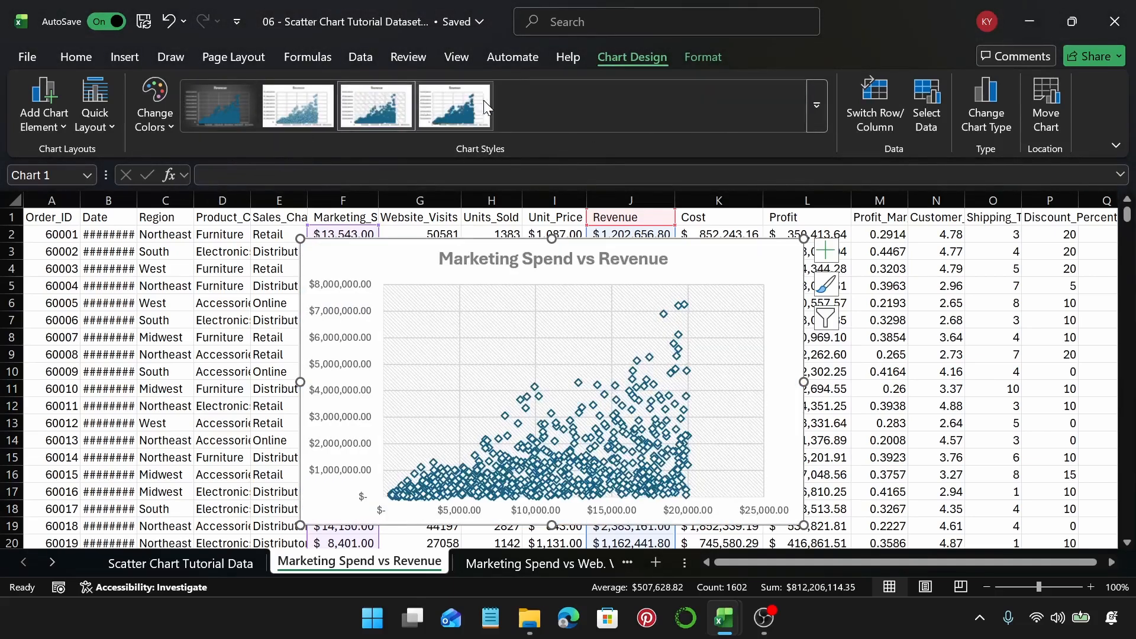
left_click(468, 105)
left_click(816, 105)
left_click(208, 117)
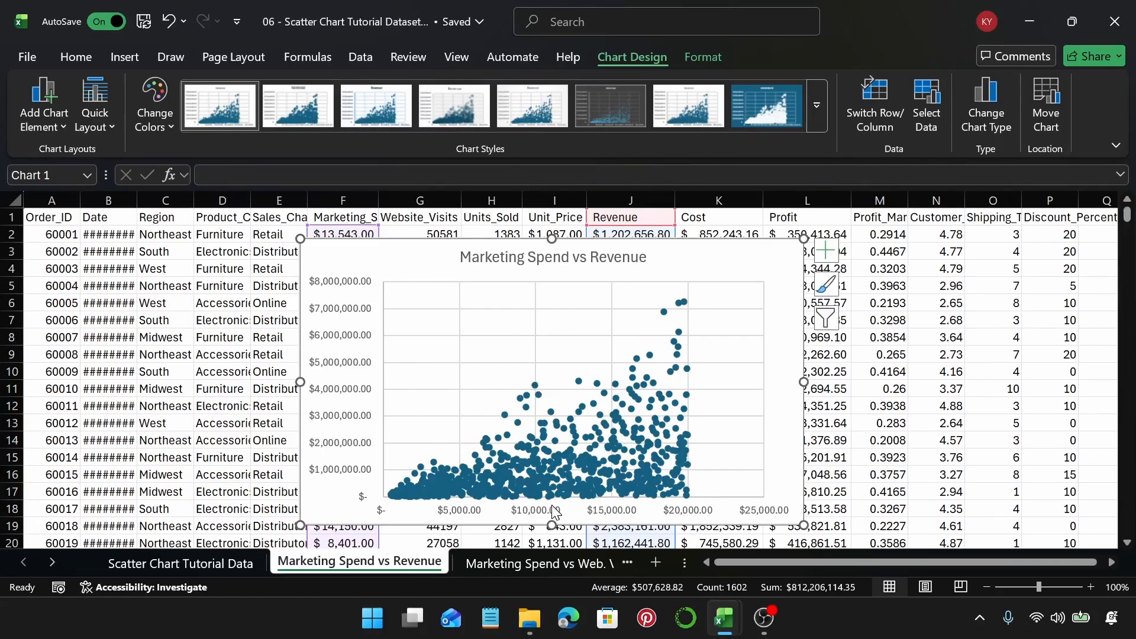
Step: On the Marketing Spend vs Web. Visit sheet, insert a Scatter chart plotting Marketing_Spend against Website_Visits and place it beside the Marketing_Spend column
left_click(528, 566)
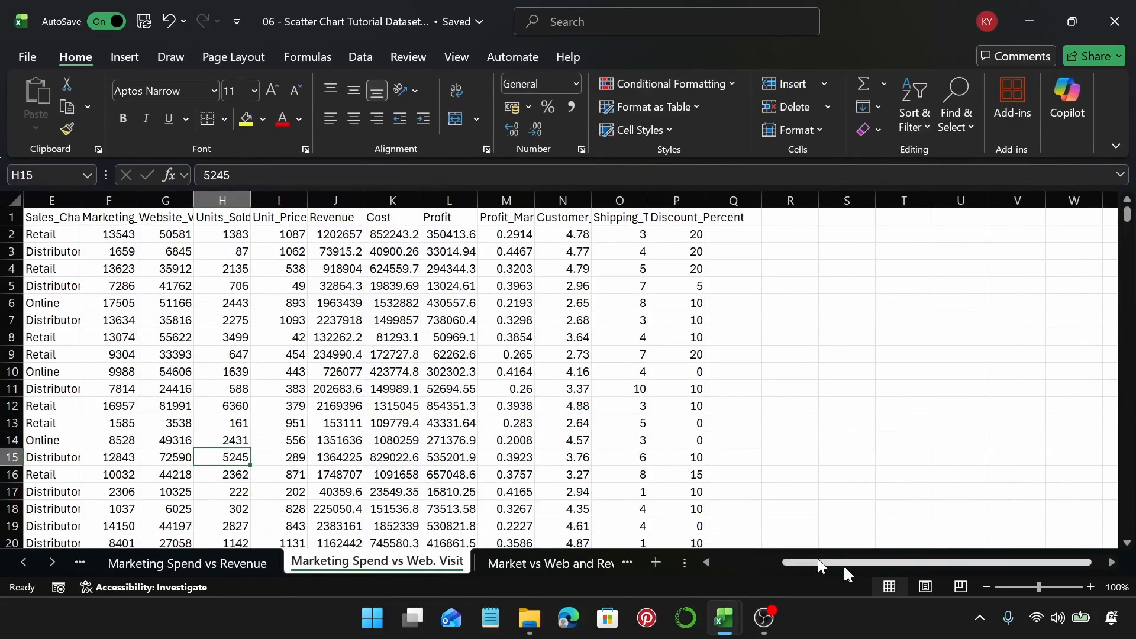
left_click_drag(828, 565, 765, 566)
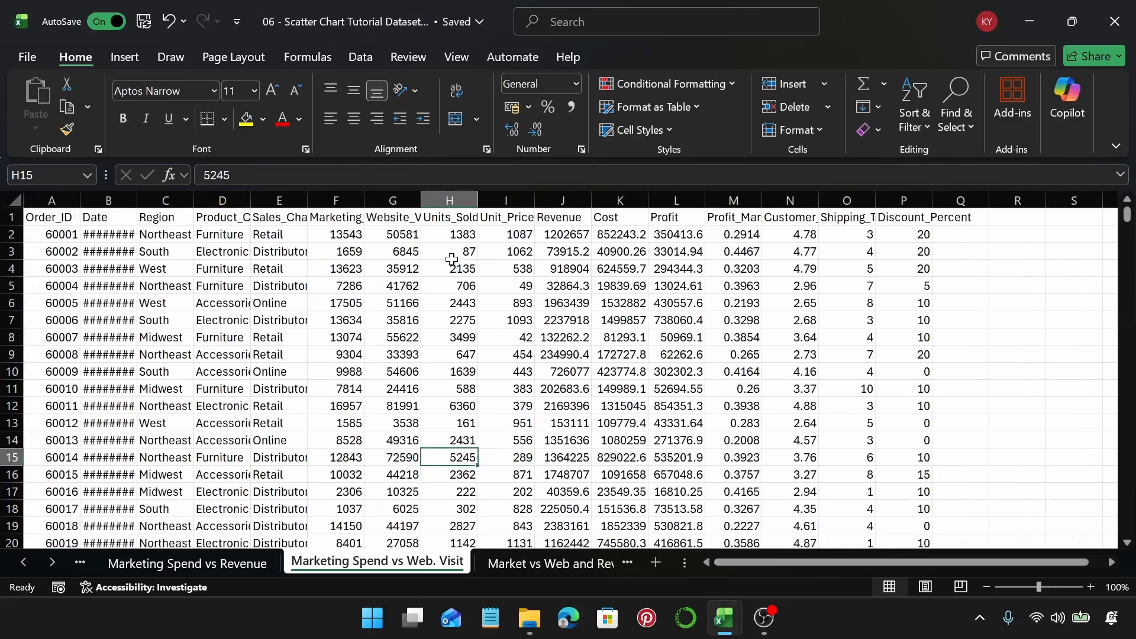
left_click(337, 201)
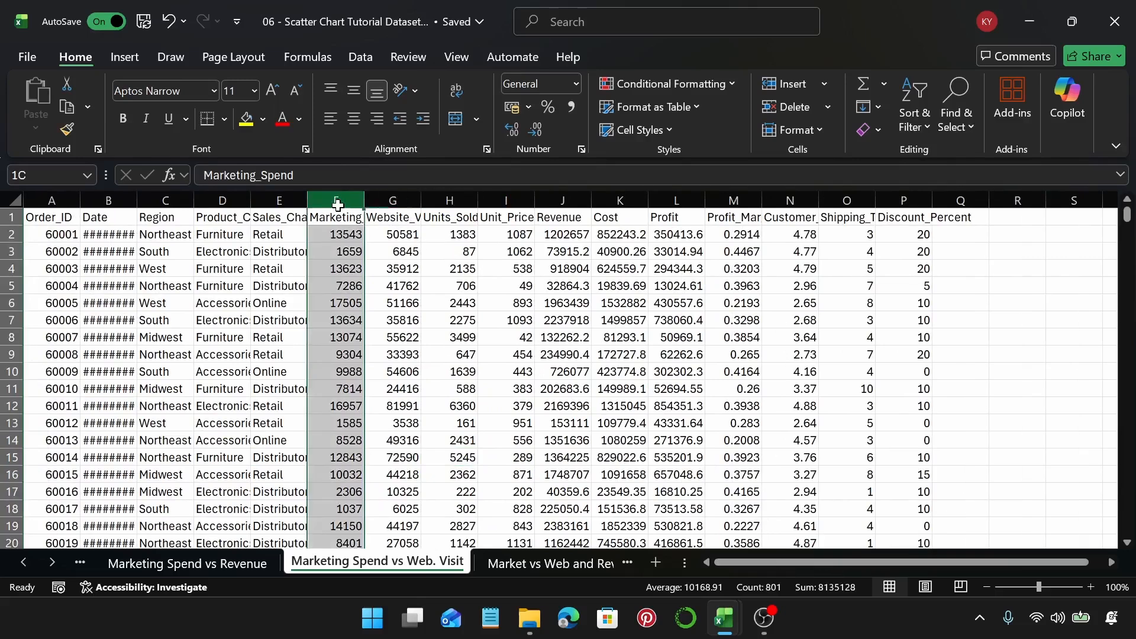
left_click(397, 202, "ctrl")
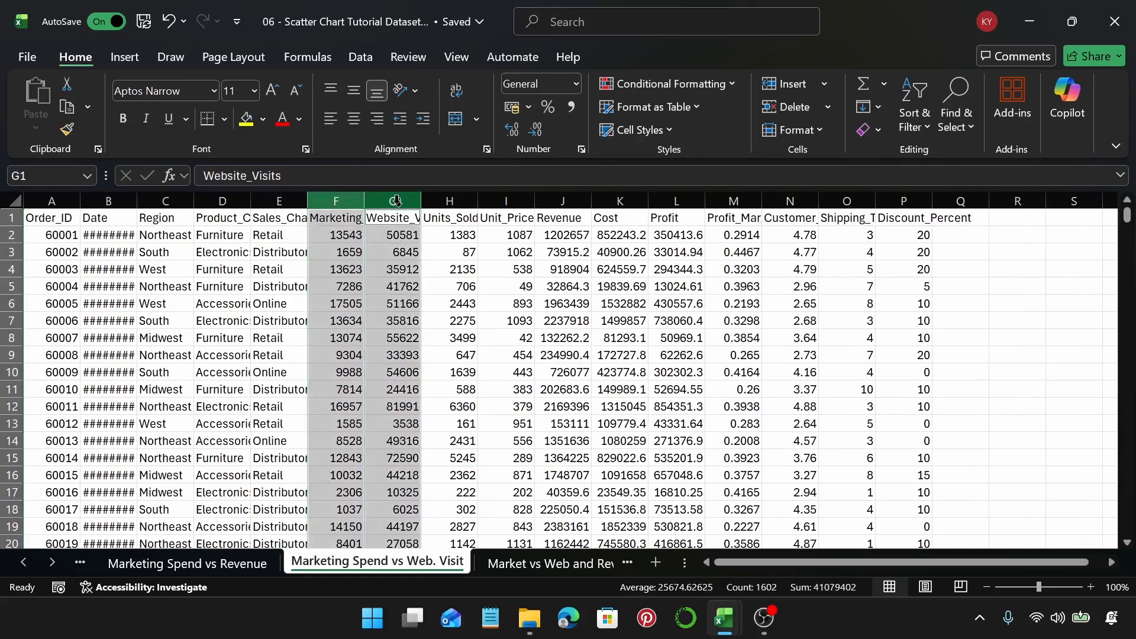
left_click(126, 64)
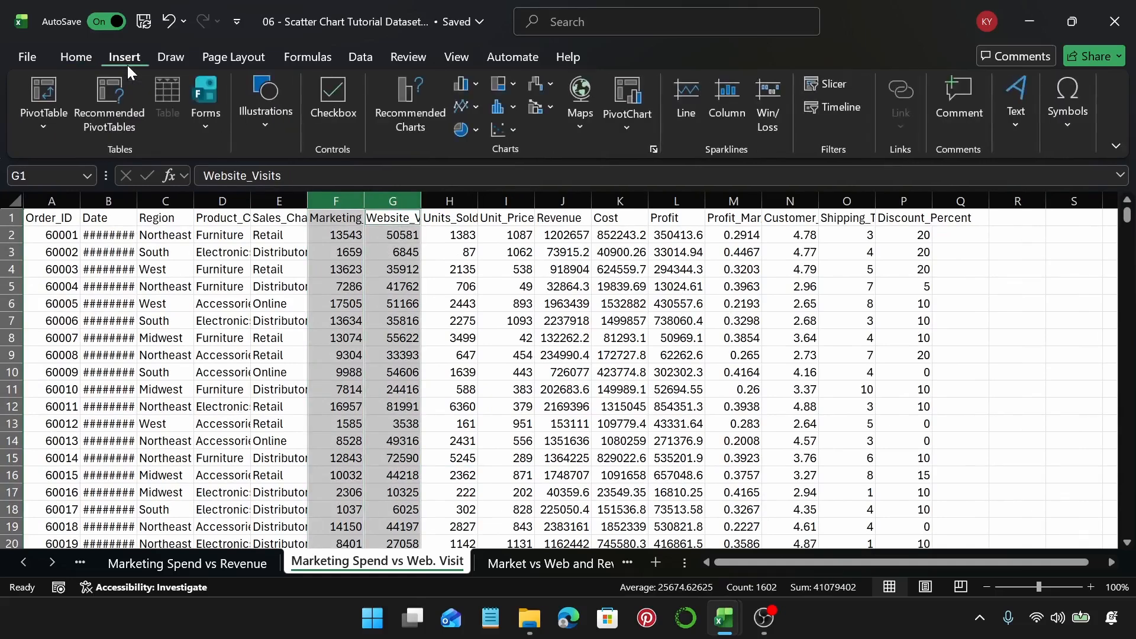
left_click(409, 126)
left_click(416, 74)
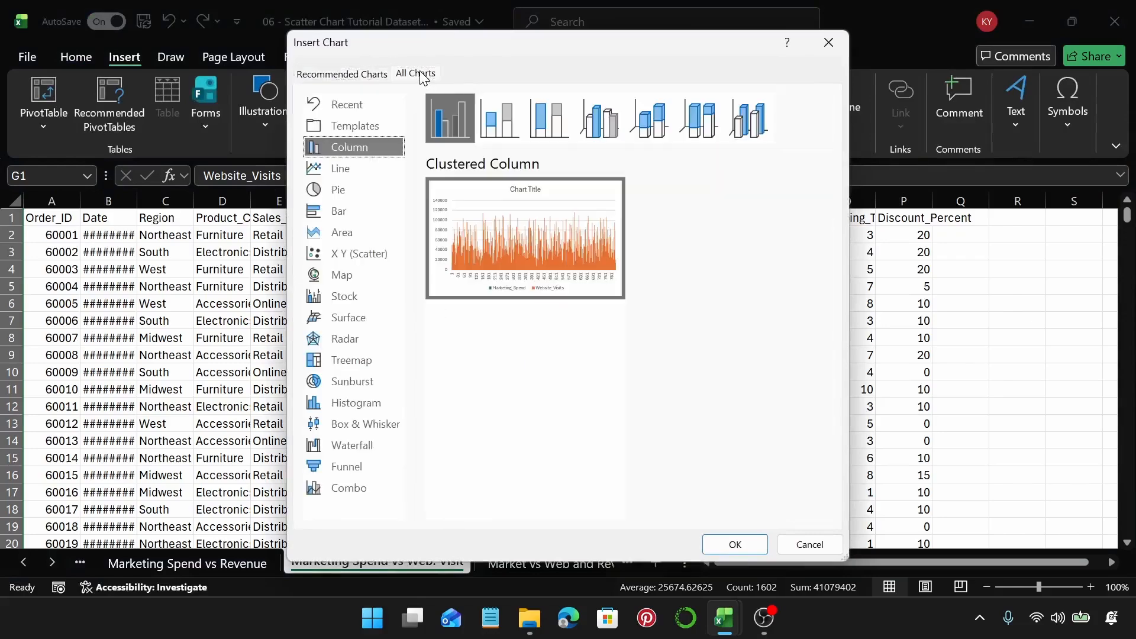
left_click(362, 254)
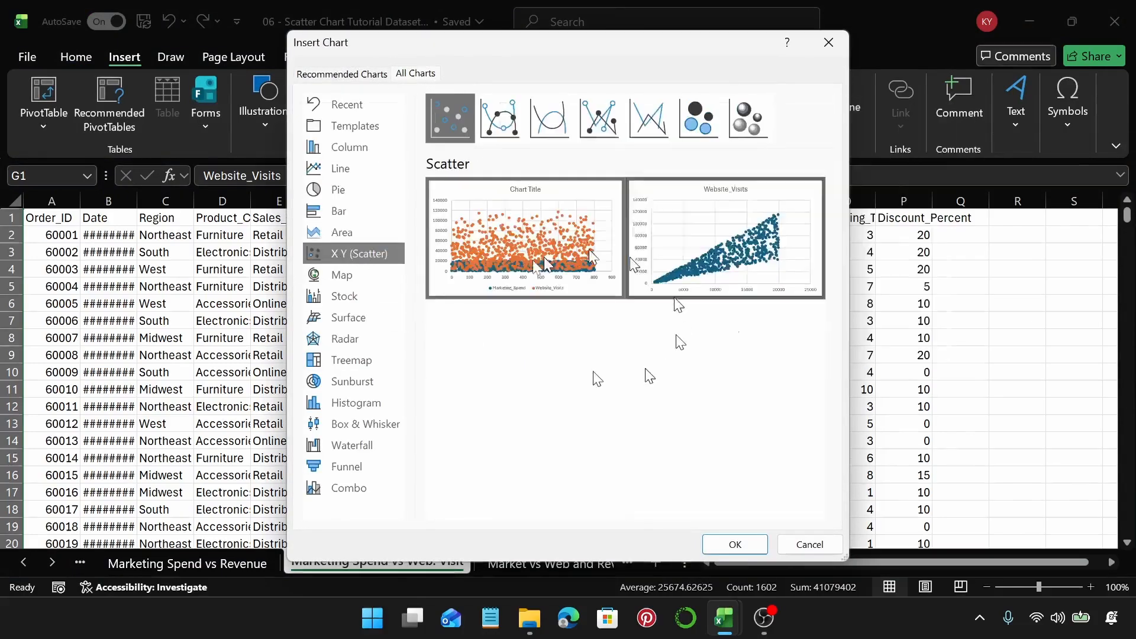
left_click(735, 543)
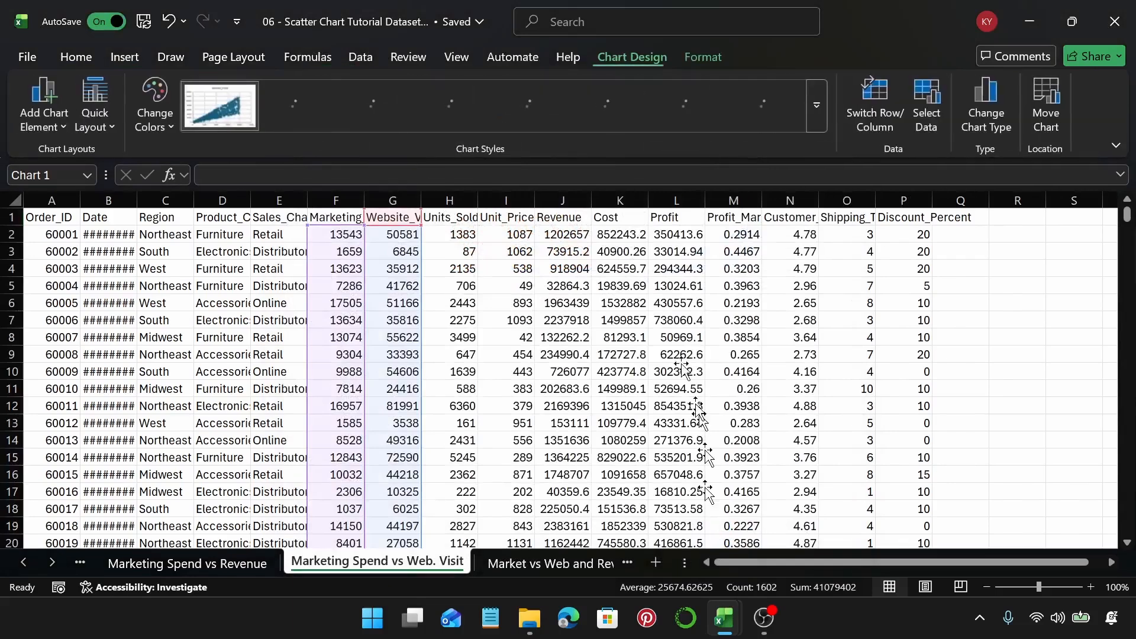
left_click_drag(728, 272, 734, 263)
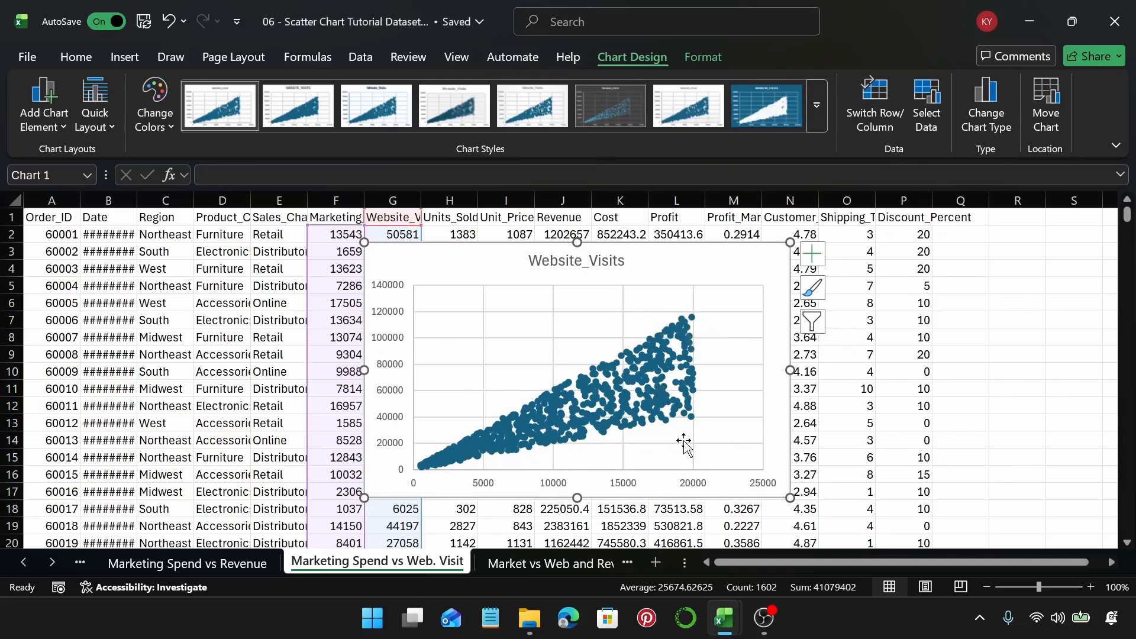
Step: Change the new scatter chart's title to "Marketing Spend vs Website Visit"
mouse_move(686, 420)
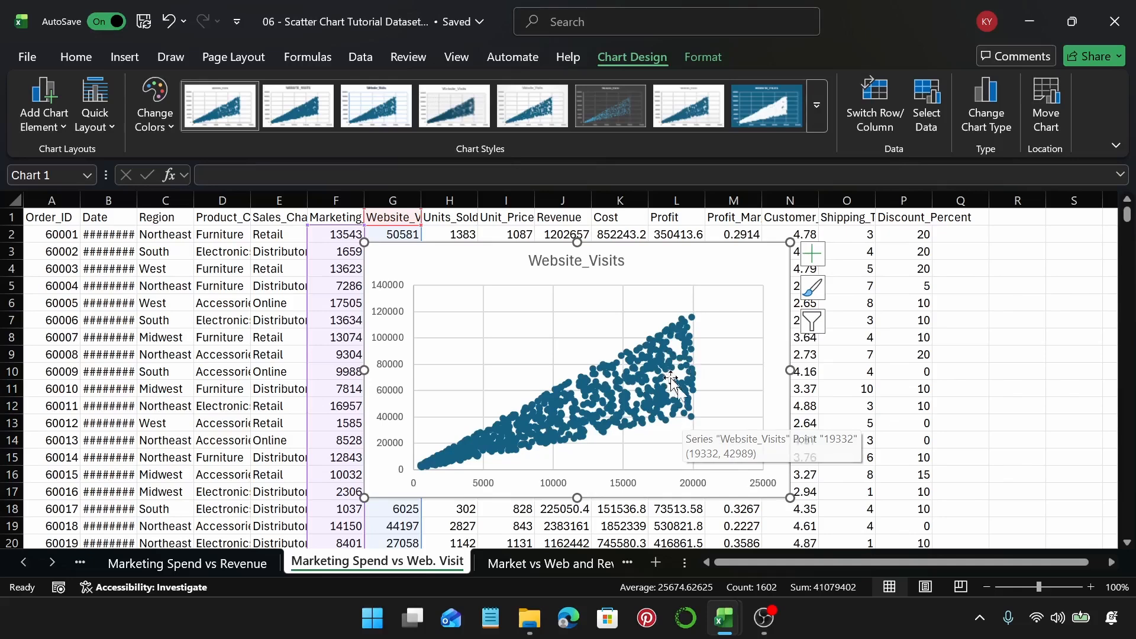
mouse_move(685, 353)
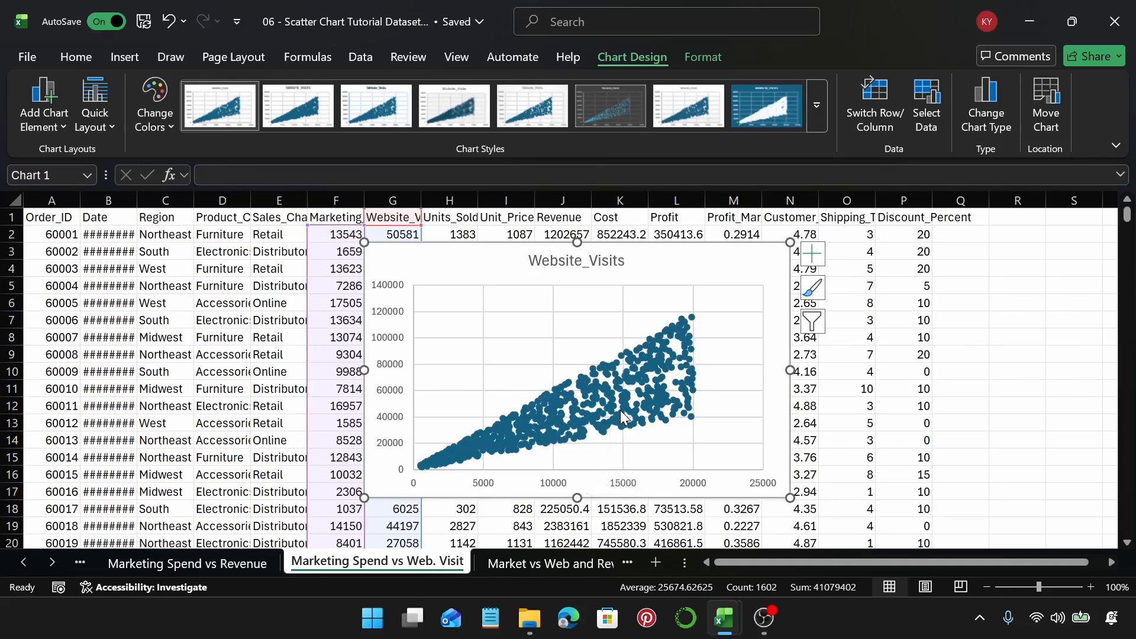
left_click(566, 258)
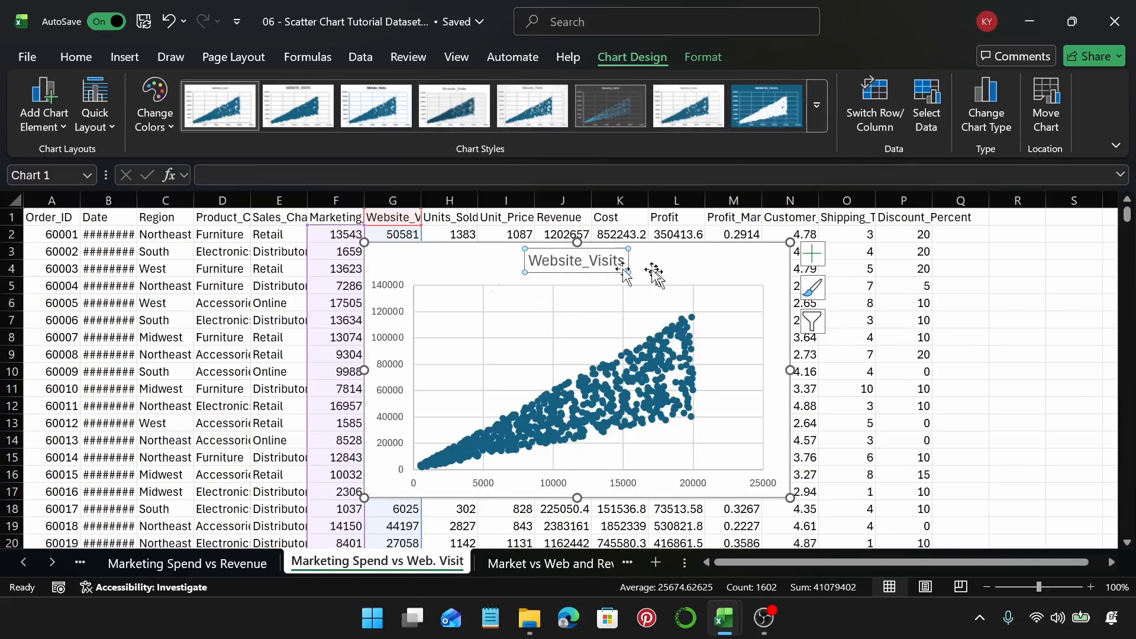
left_click(579, 261)
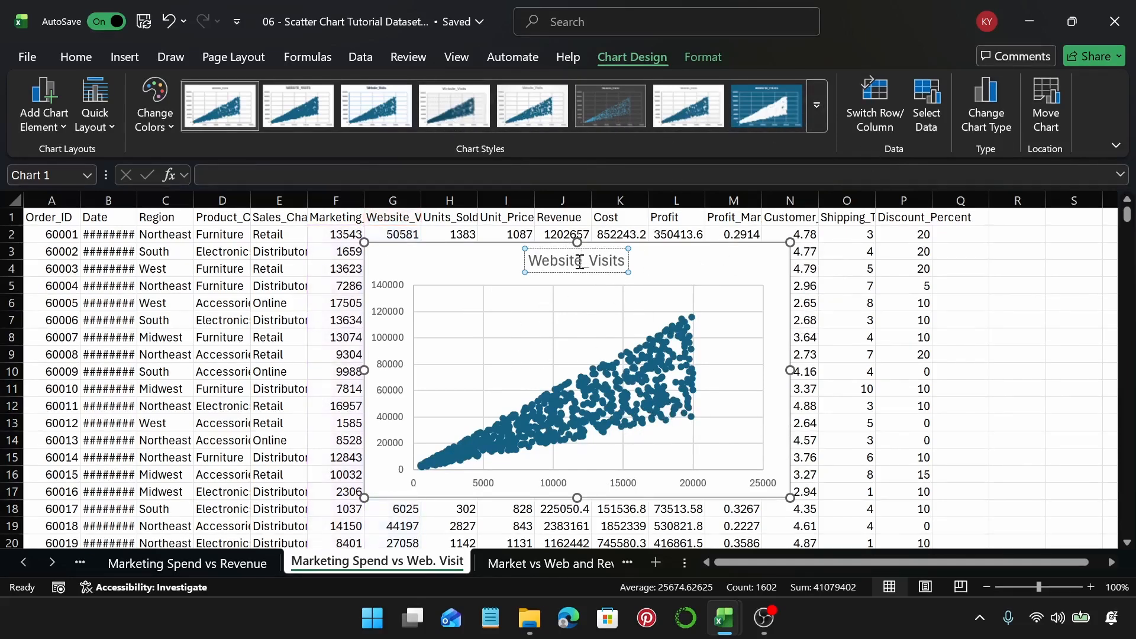
key("BackSpace")
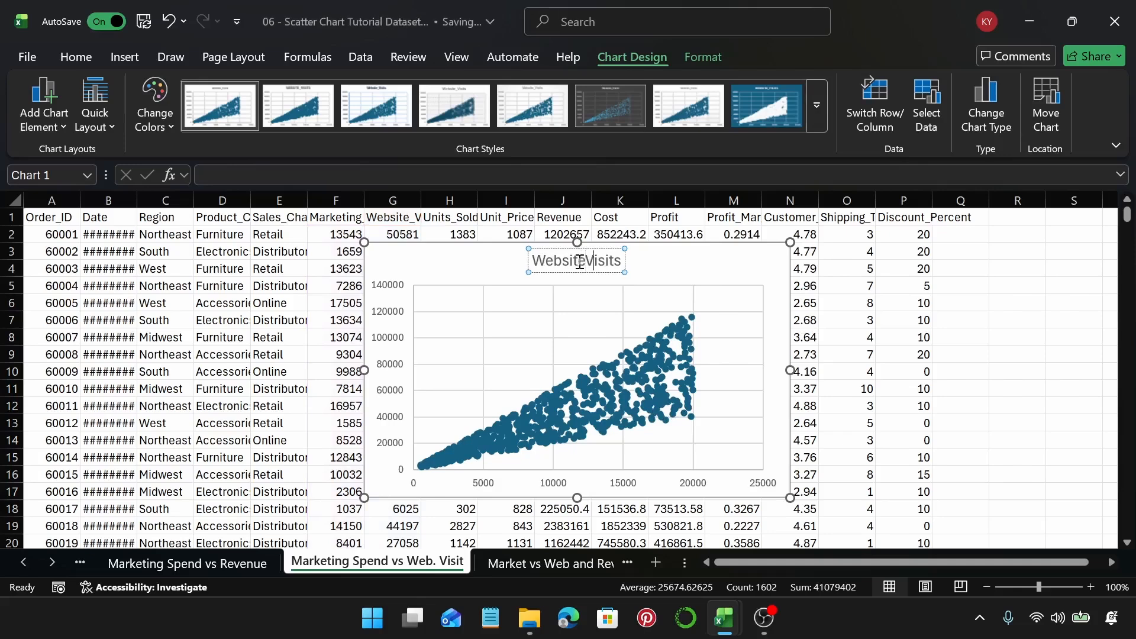
key("Right")
key("Right")
key("Right")
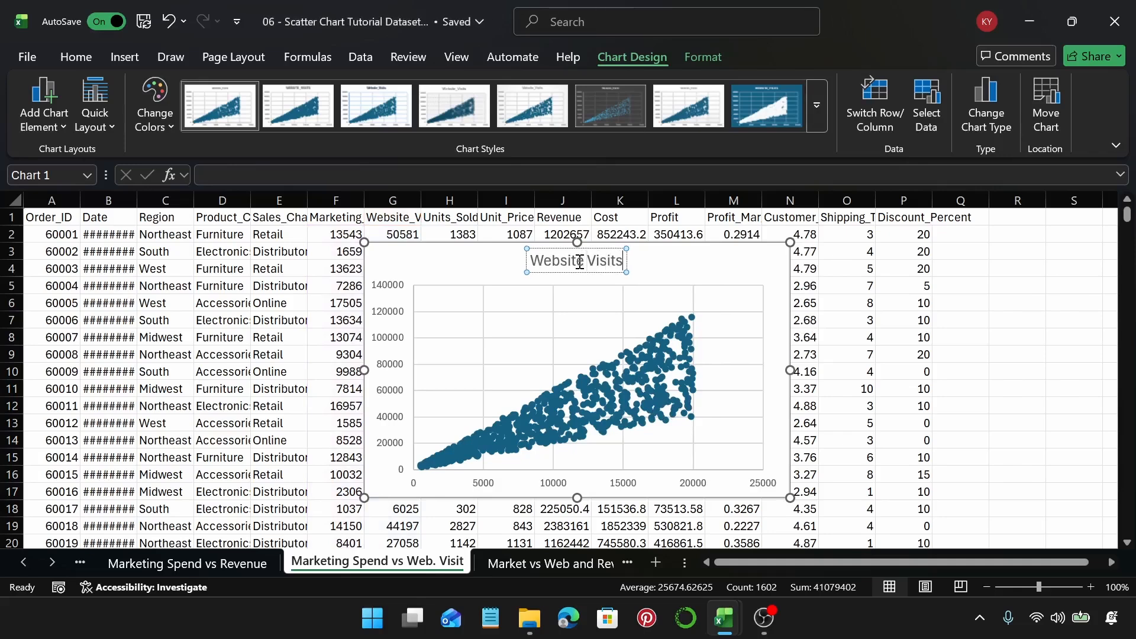
key("BackSpace")
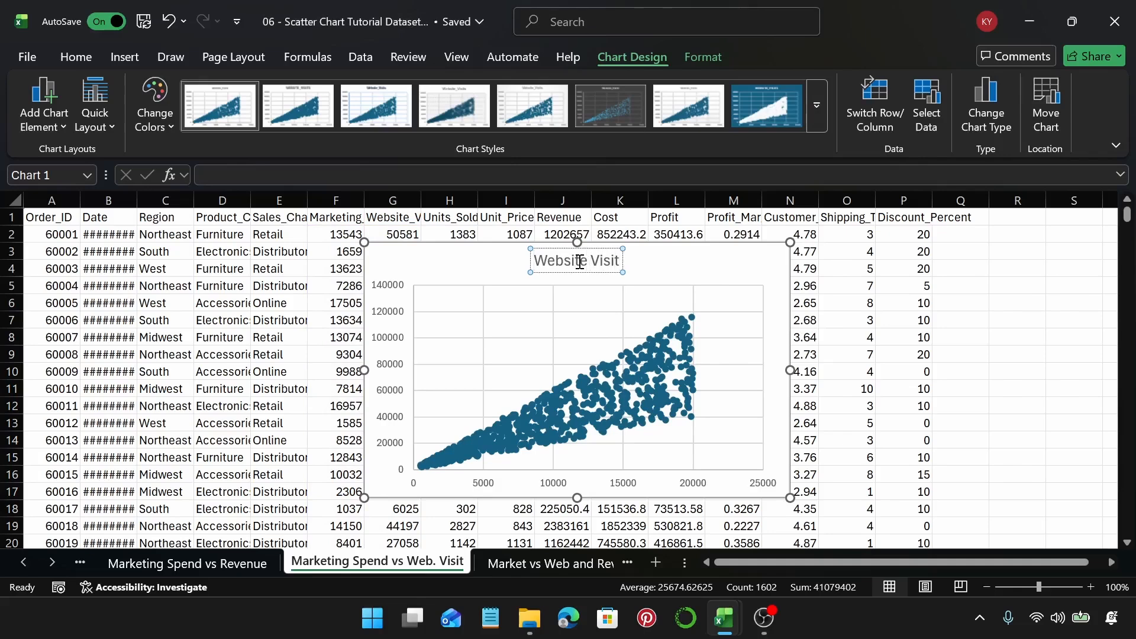
type("Marke")
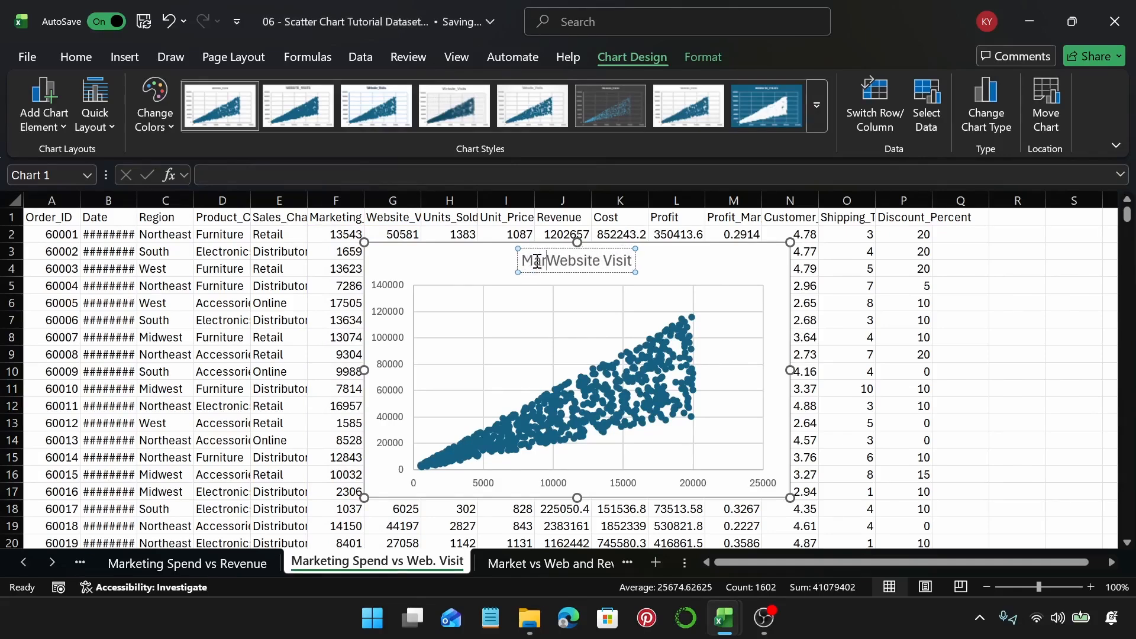
type("ti")
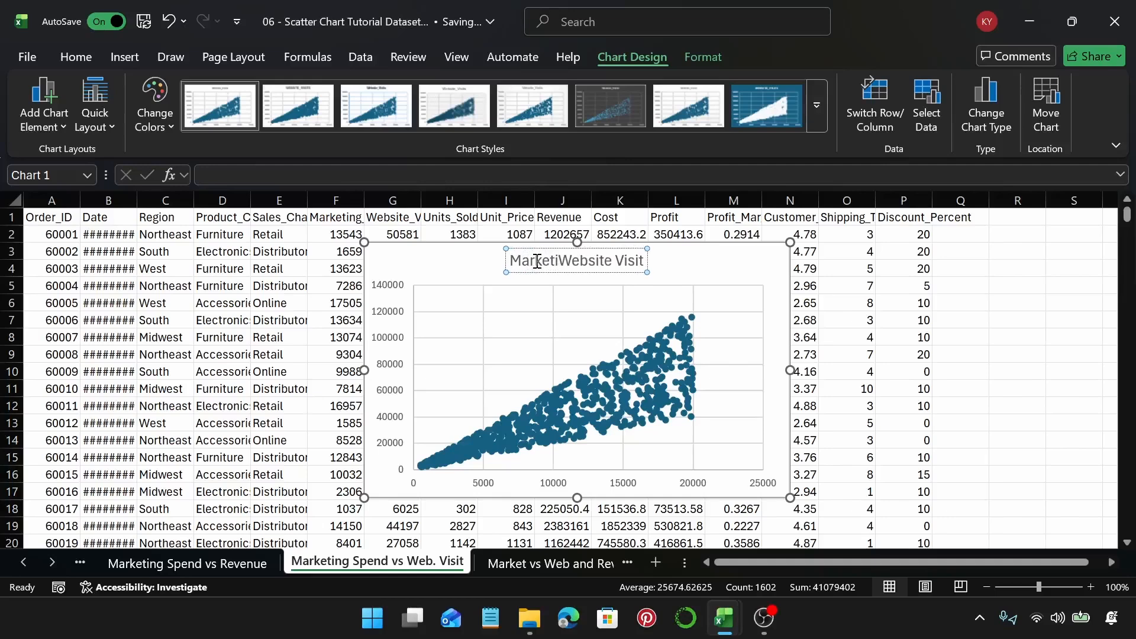
type("ng ")
type("Spend")
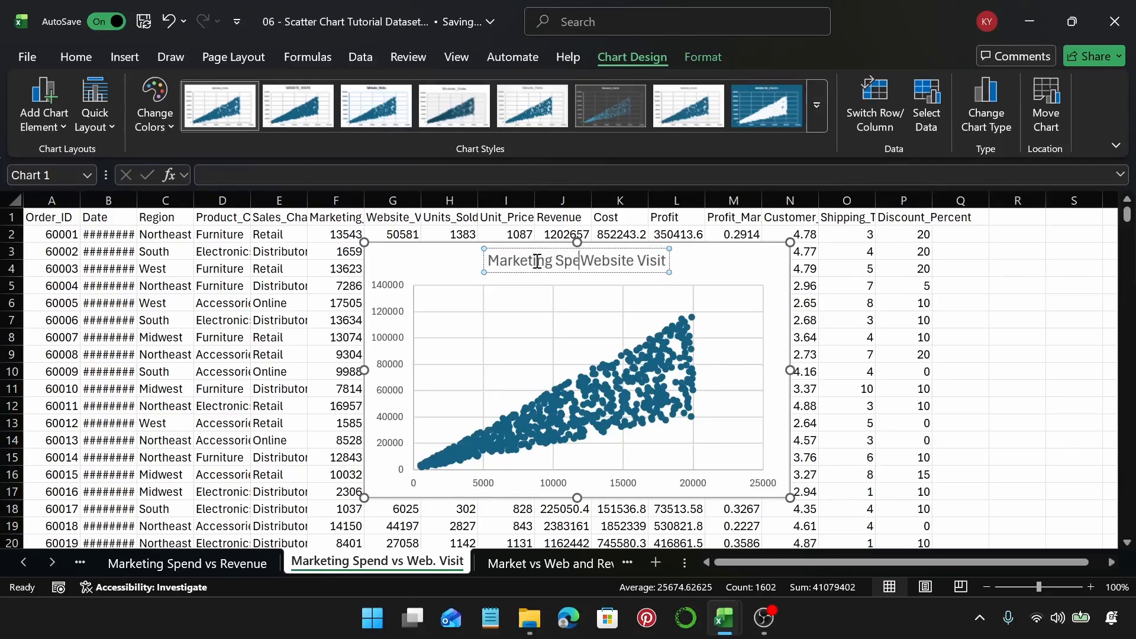
type(" v")
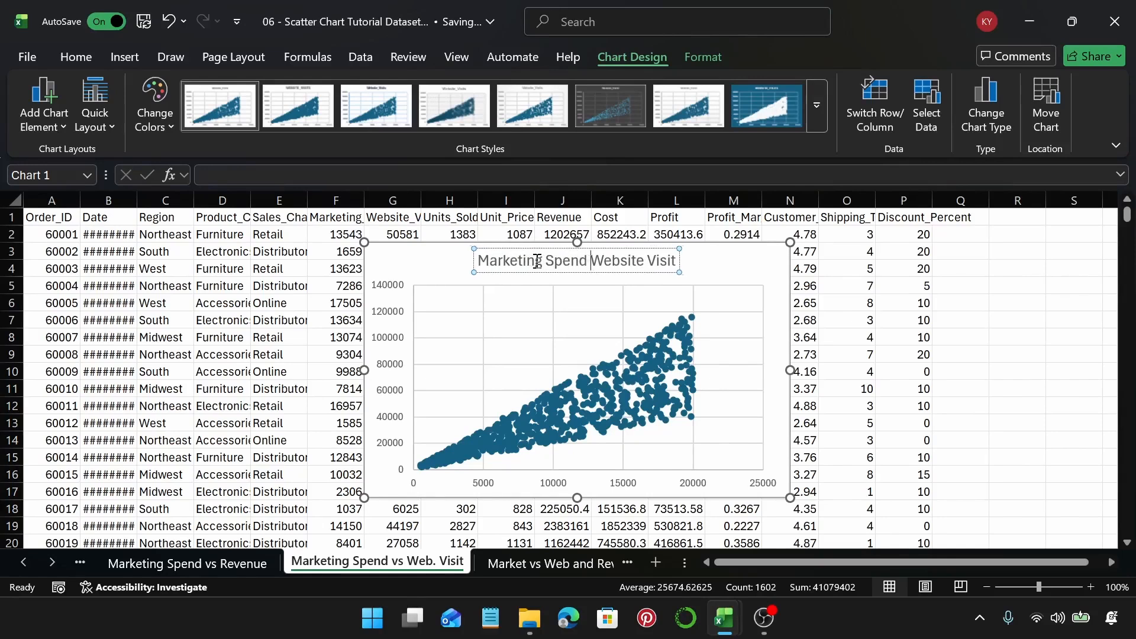
type("s")
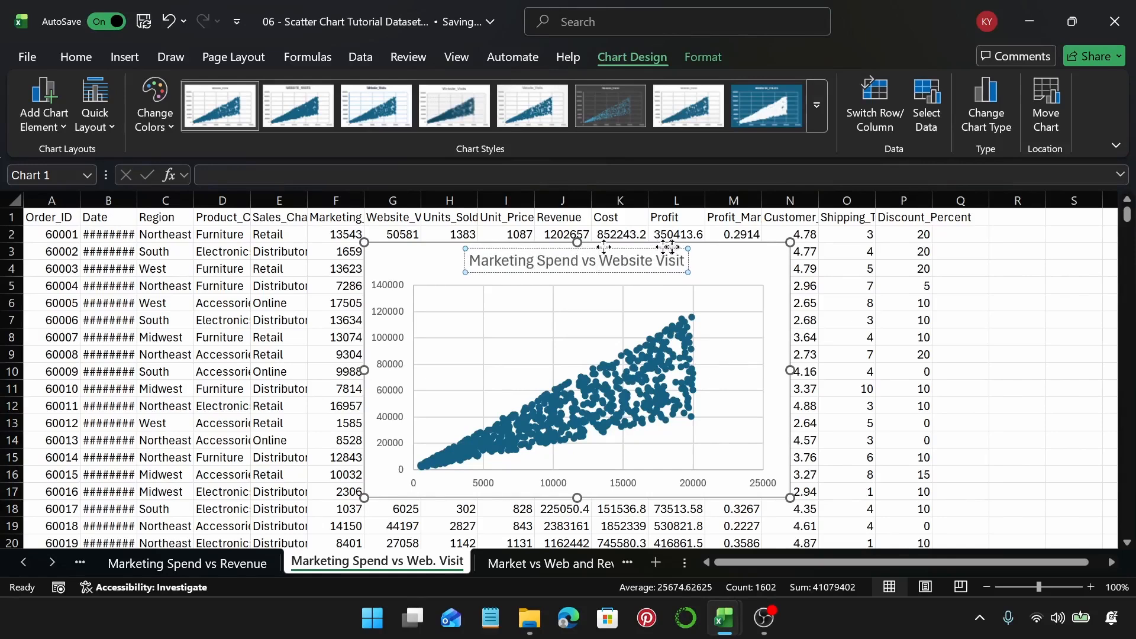
left_click(779, 440)
Step: Open the chart area's formatting settings and expand its fill options
right_click(773, 415)
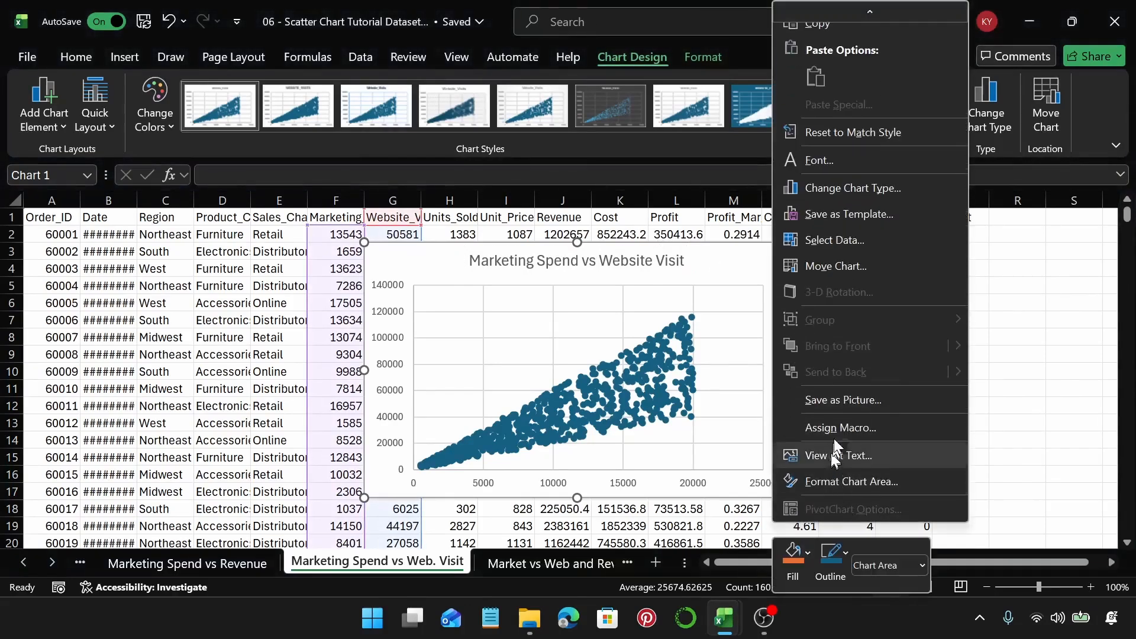
left_click(829, 481)
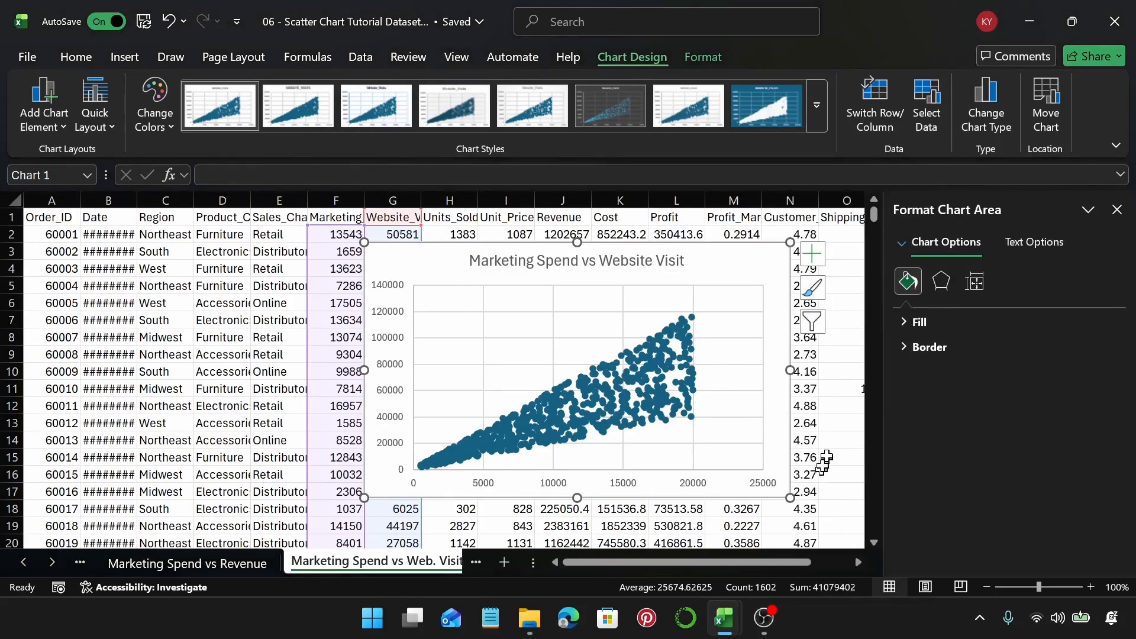
left_click(917, 322)
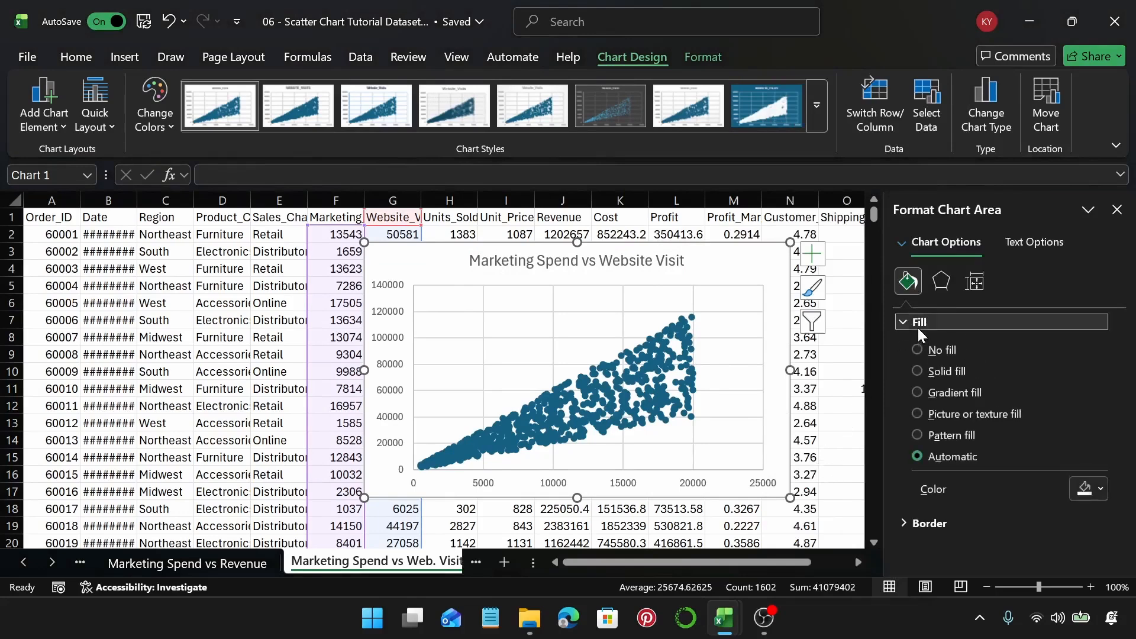
Step: Try solid, gradient, picture or texture, and pattern fills on the chart area, undoing them back to the automatic fill
left_click(919, 372)
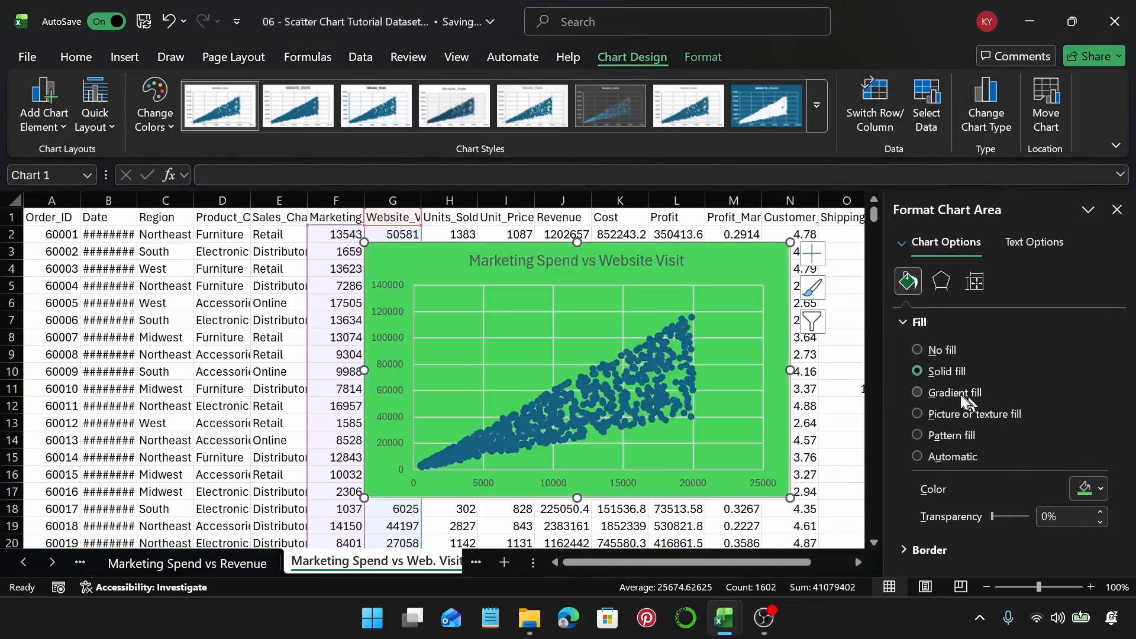
left_click(918, 392)
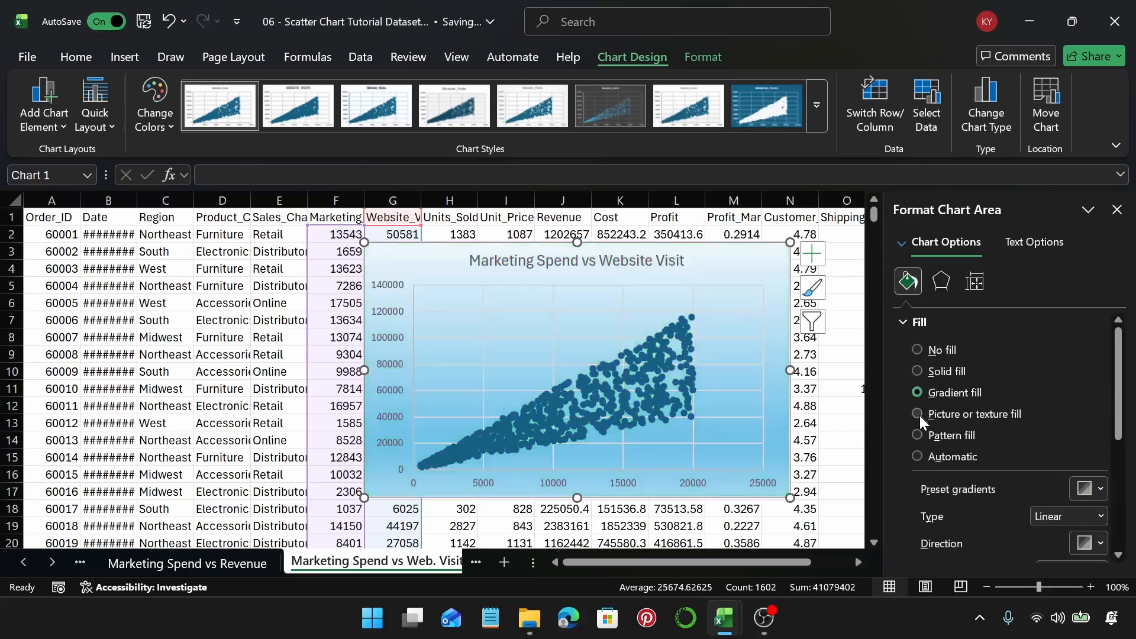
left_click(918, 414)
left_click(917, 436)
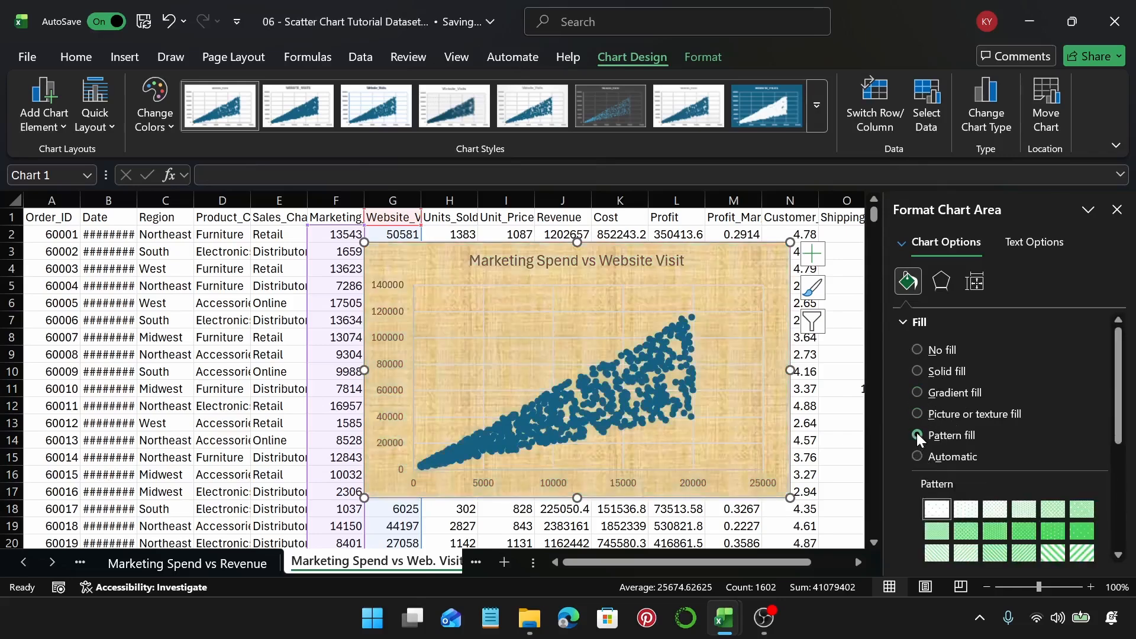
key("ctrl+z")
left_click(945, 391)
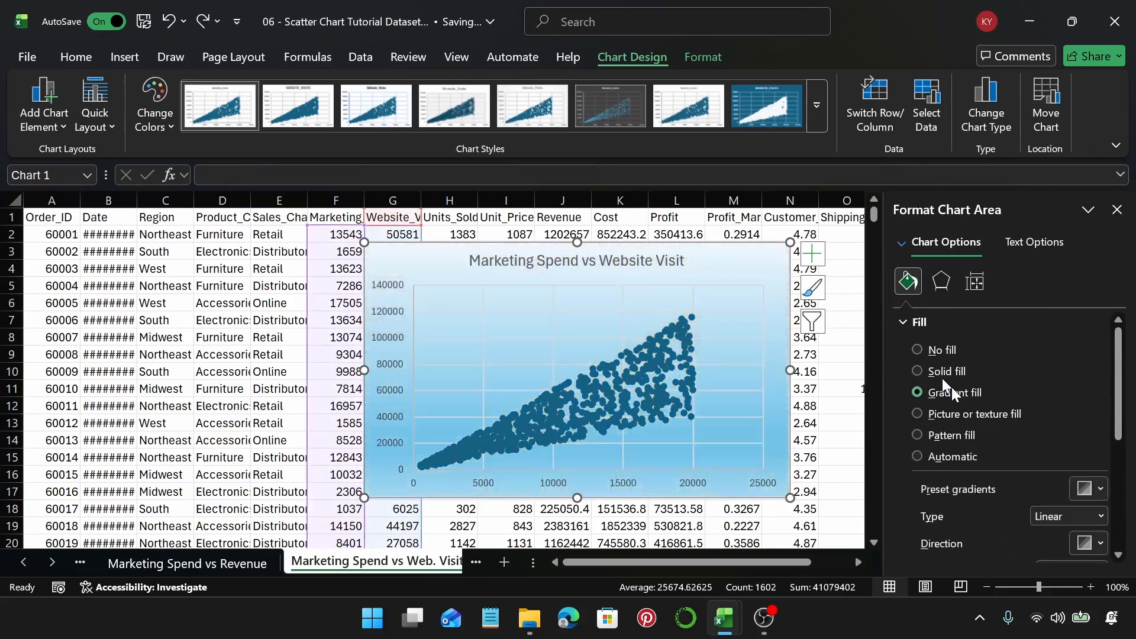
key("ctrl+z")
key("ctrl+z")
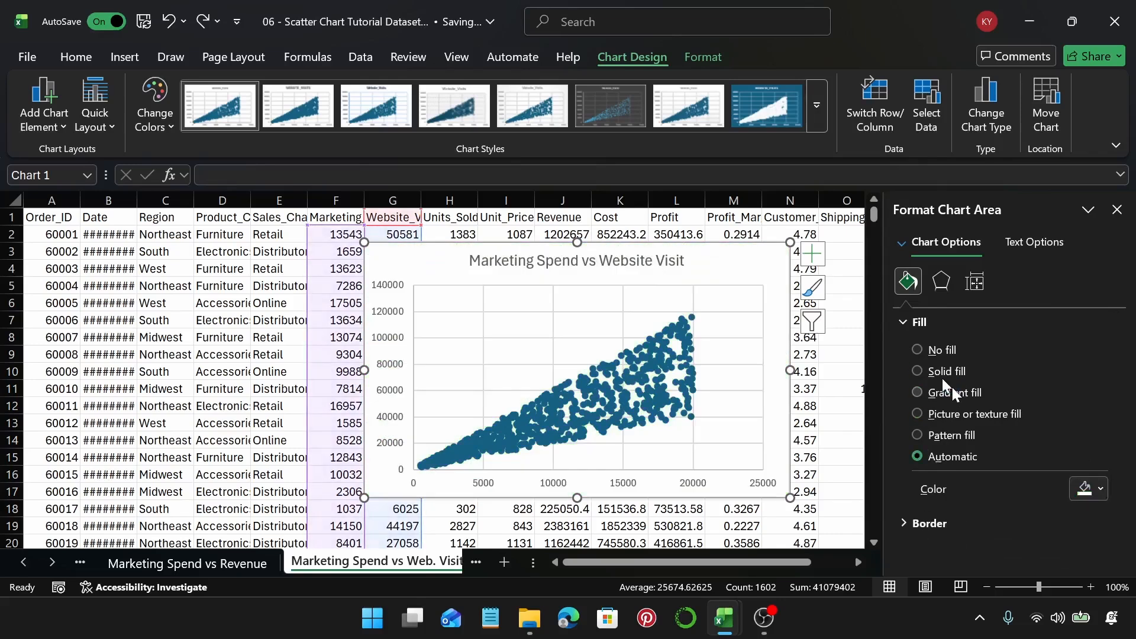
Step: Try gradient and solid lines for the chart area's border and set the border to No line
left_click(923, 527)
scroll(918, 489, "down", 3)
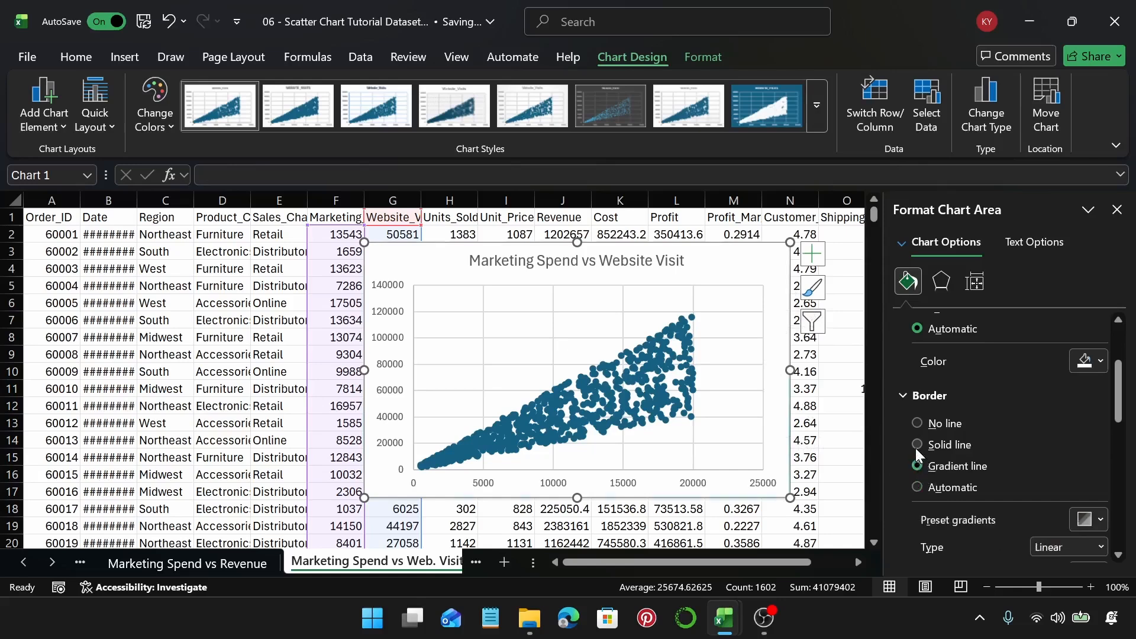
left_click(917, 444)
left_click(917, 423)
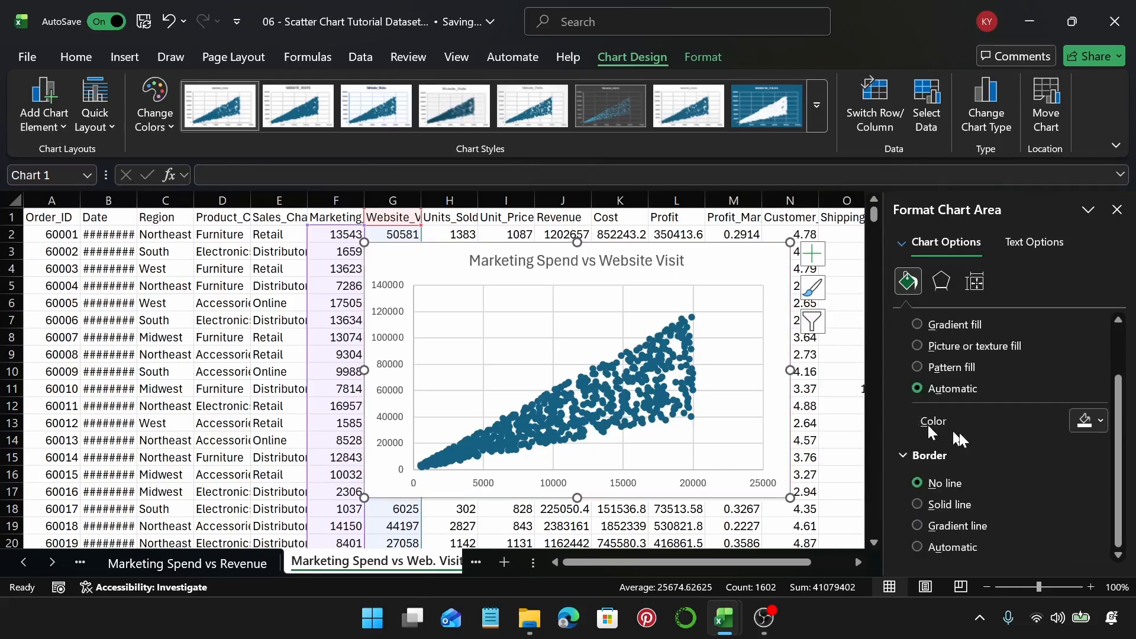
Step: Set the chart area's border to Automatic and collapse its fill options
scroll(985, 442, "up", 1)
scroll(985, 443, "down", 1)
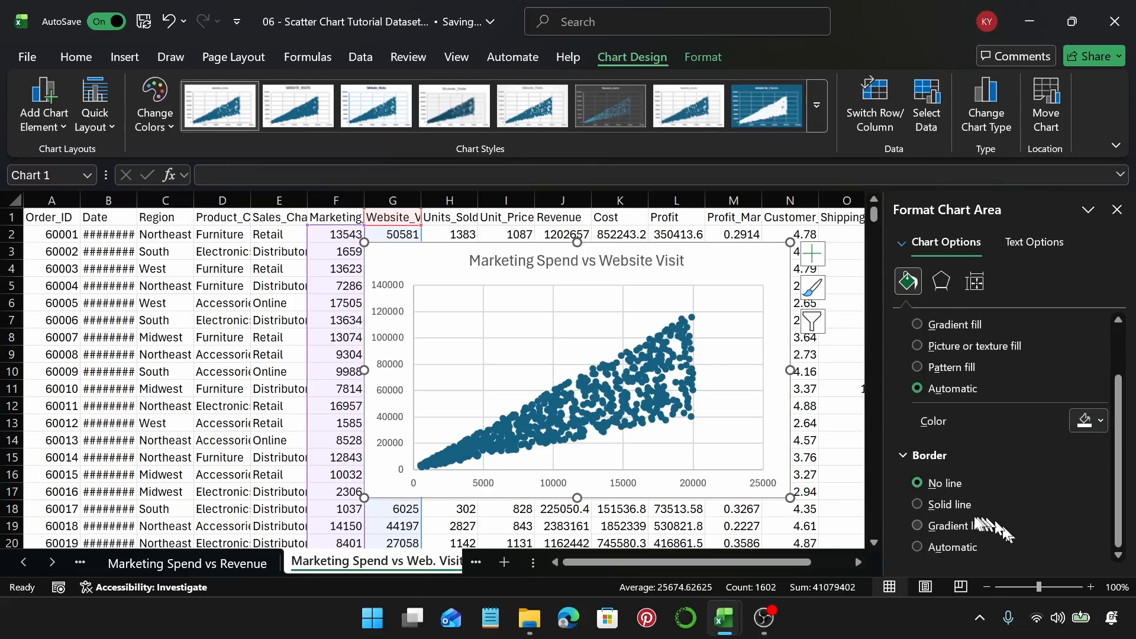
left_click(916, 546)
scroll(970, 494, "up", 1)
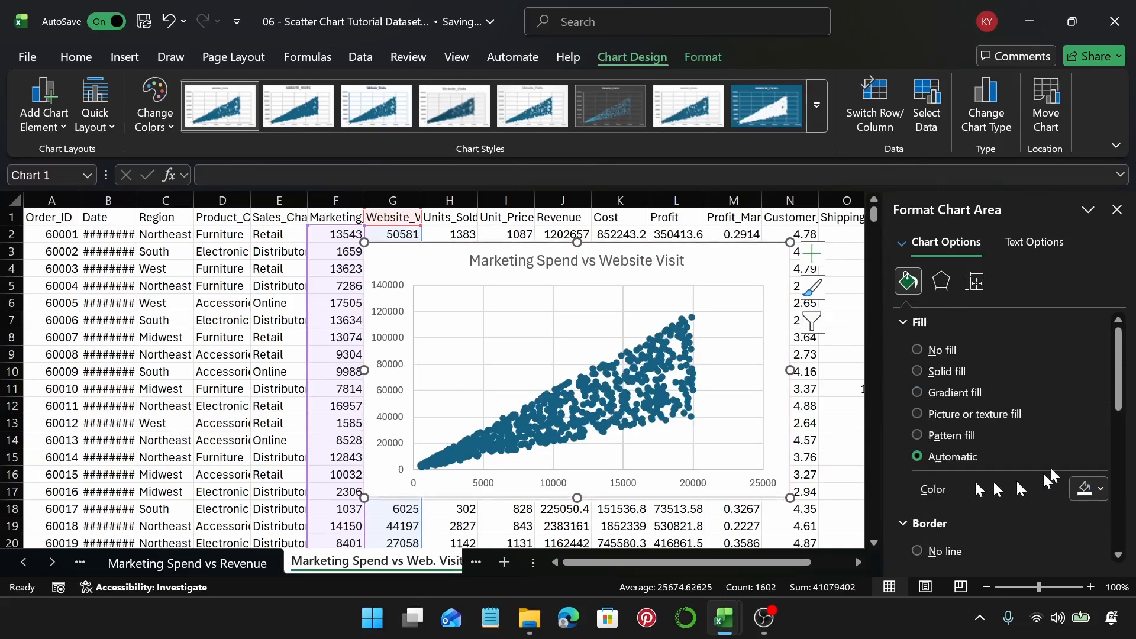
left_click(964, 324)
Step: Try the centred outer shadow preset on the chart area and undo it
left_click(942, 283)
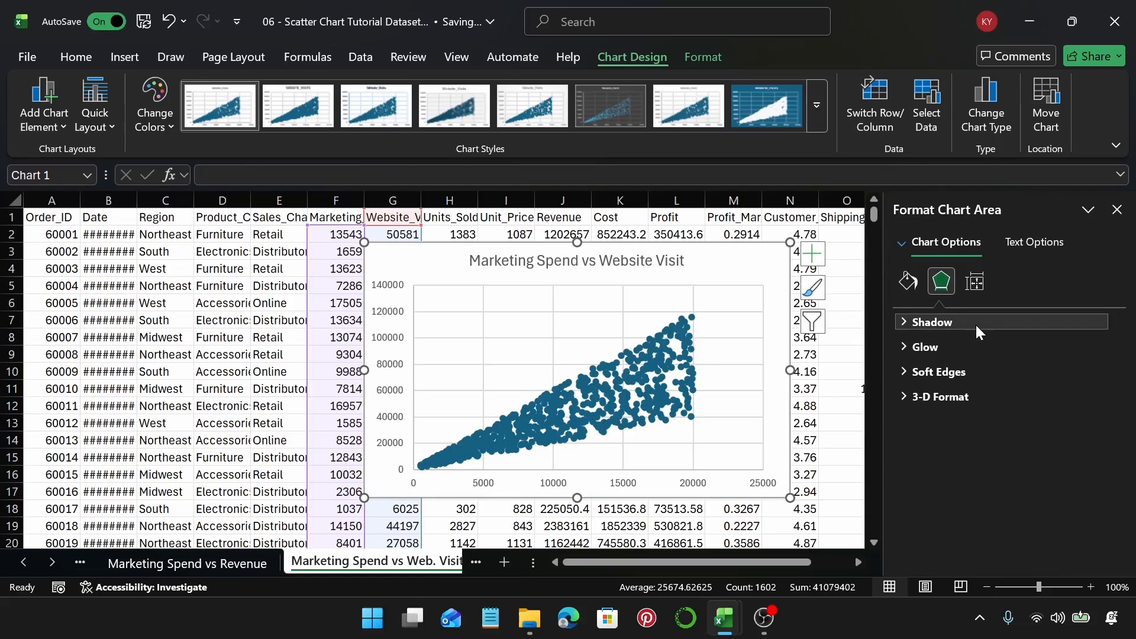
left_click(976, 324)
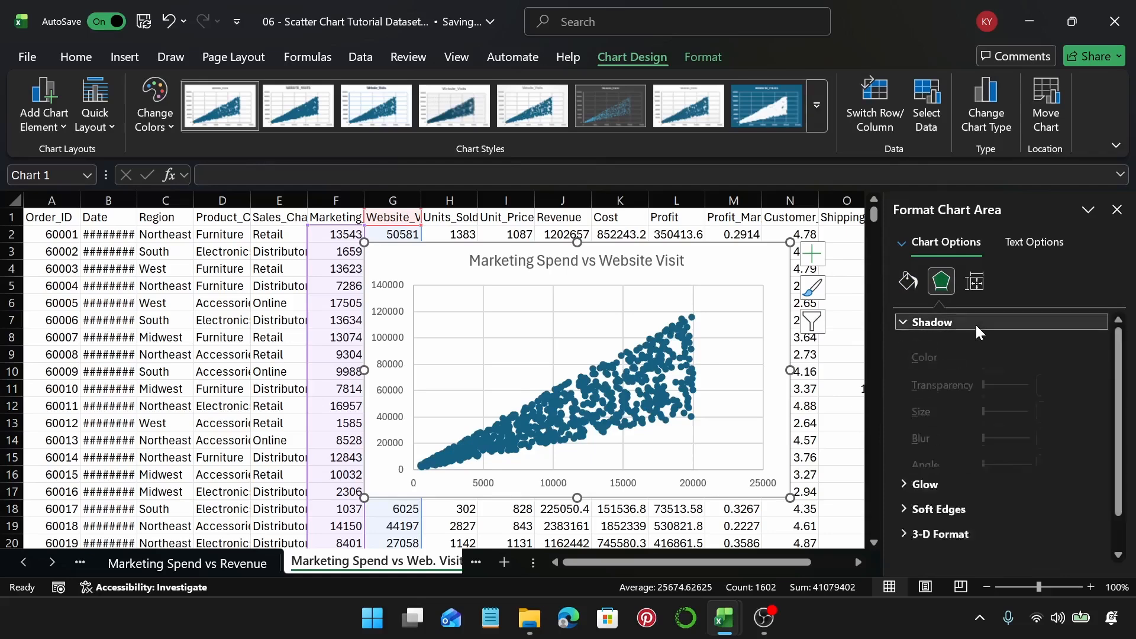
left_click(1061, 350)
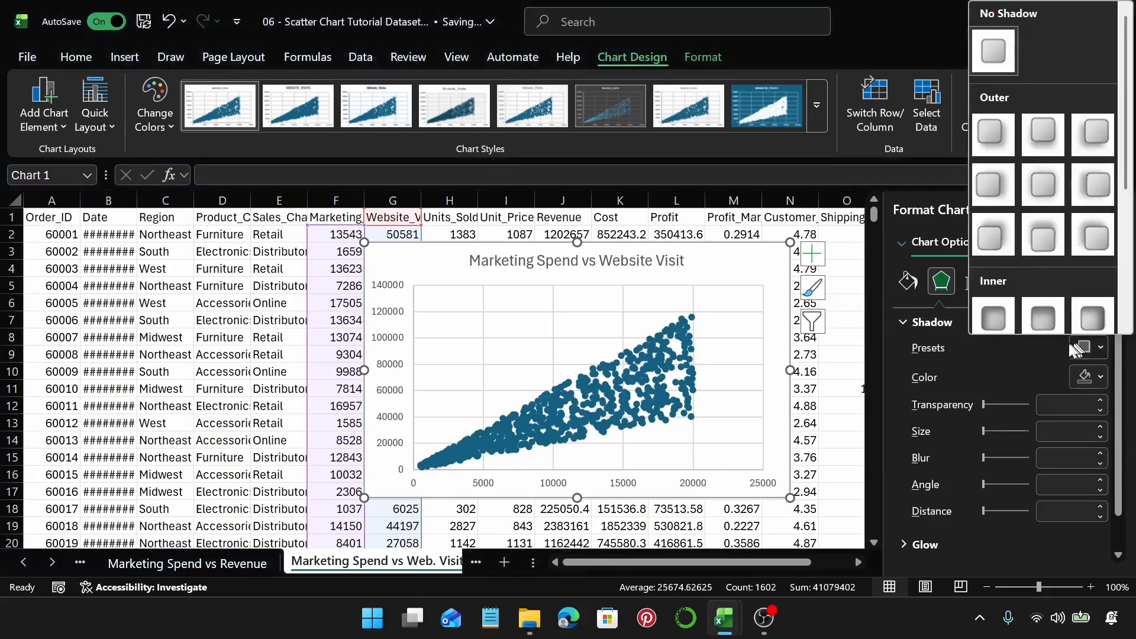
left_click(1029, 187)
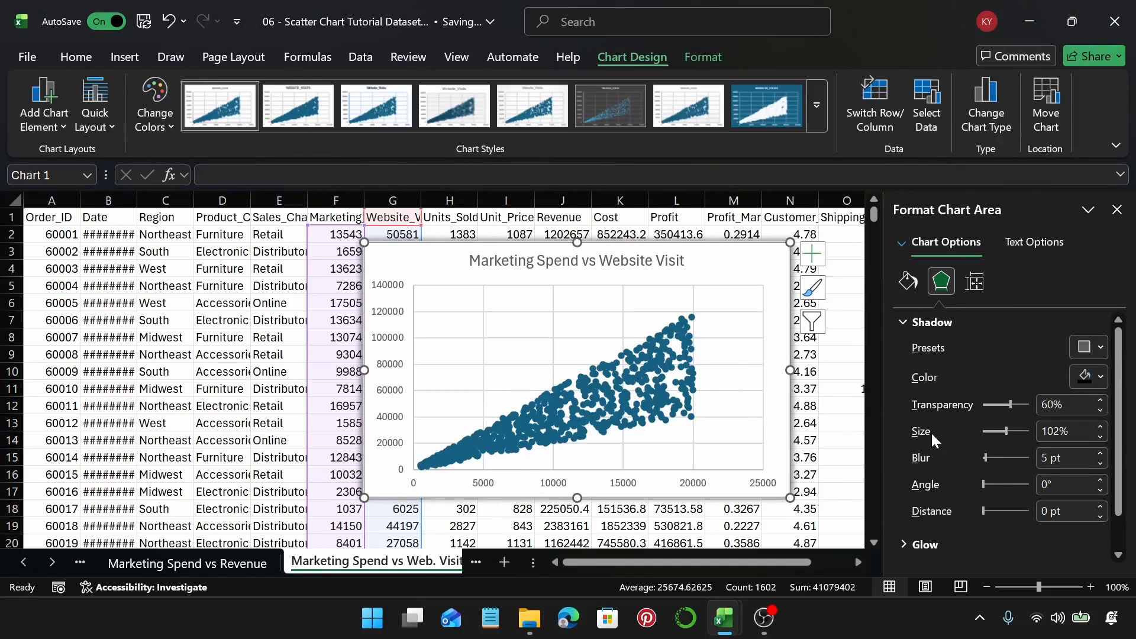
key("ctrl+z")
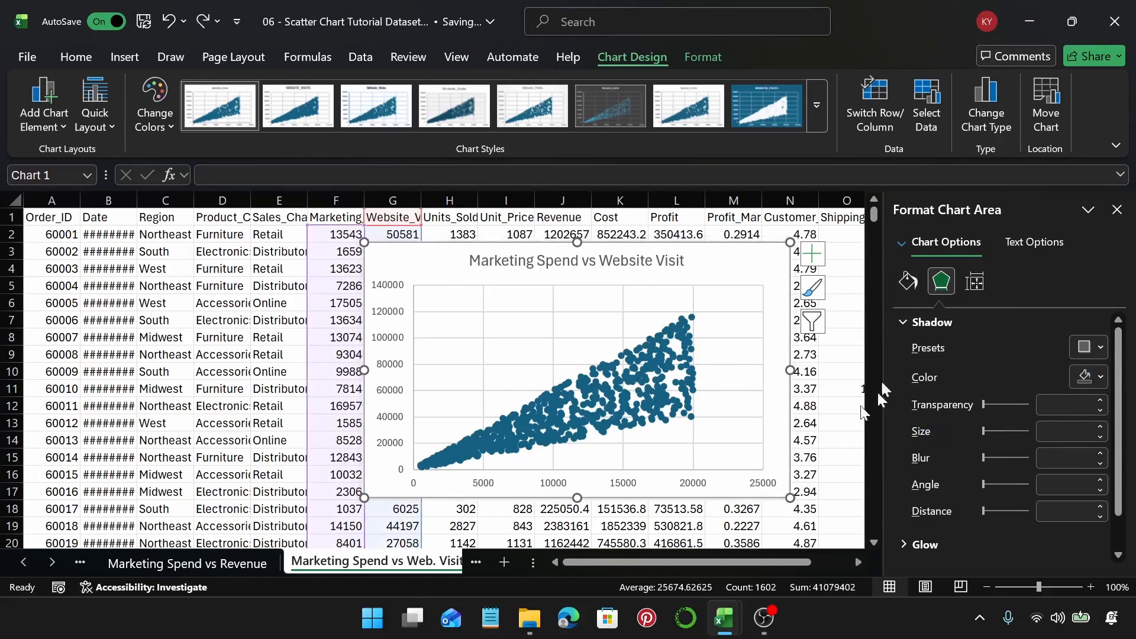
Step: Select the plotted data series, open its line formatting, try a solid connecting line, and undo it
left_click(651, 369)
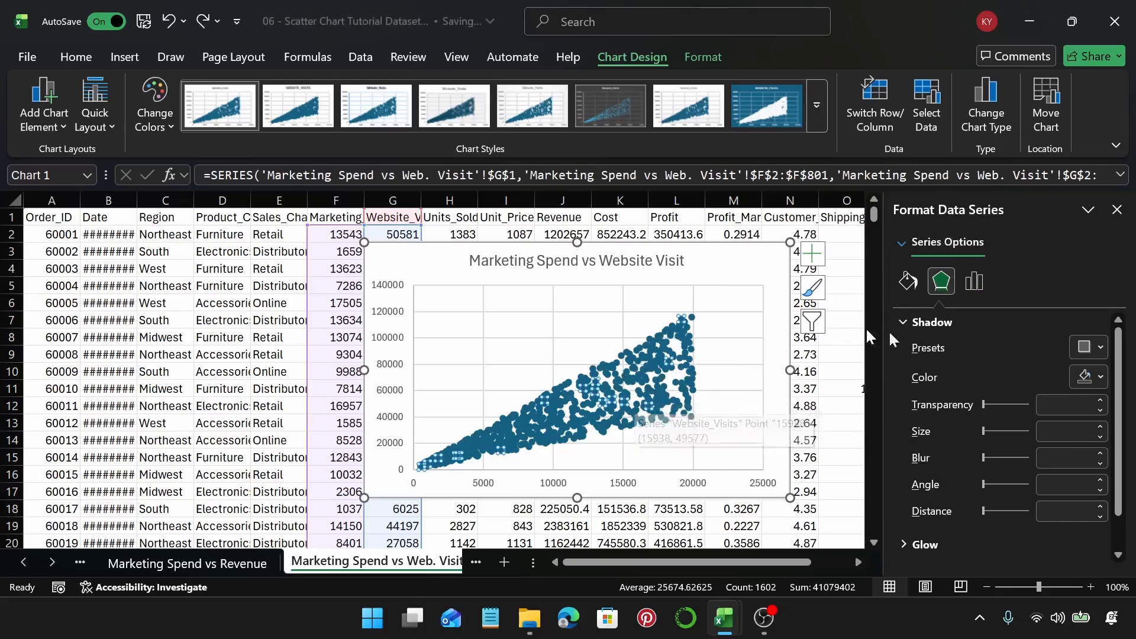
left_click(908, 281)
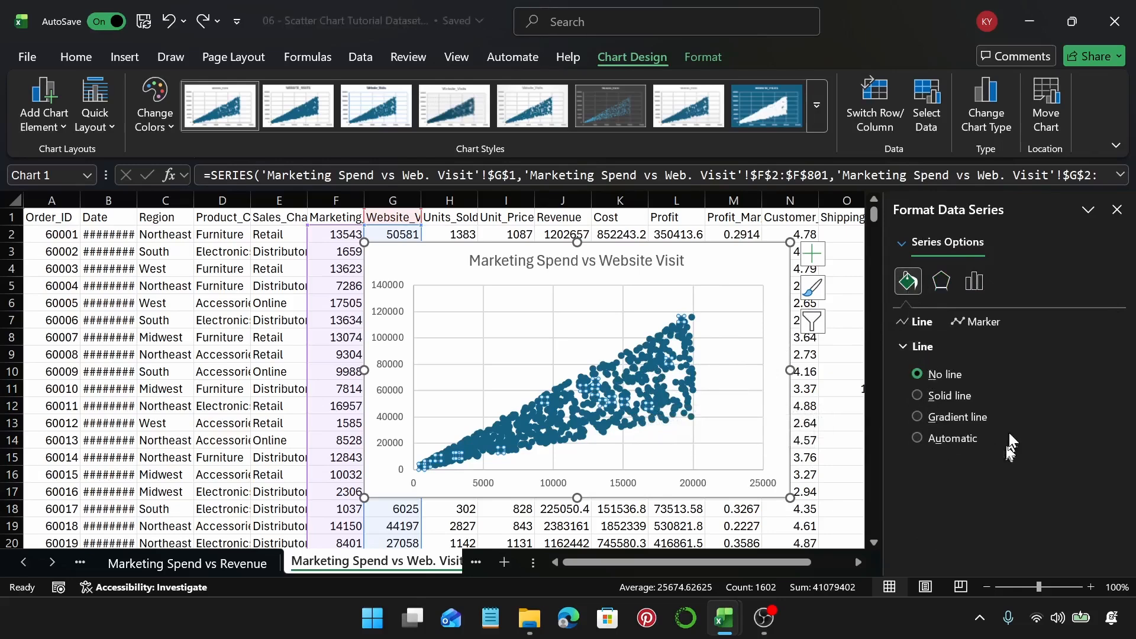
left_click(917, 396)
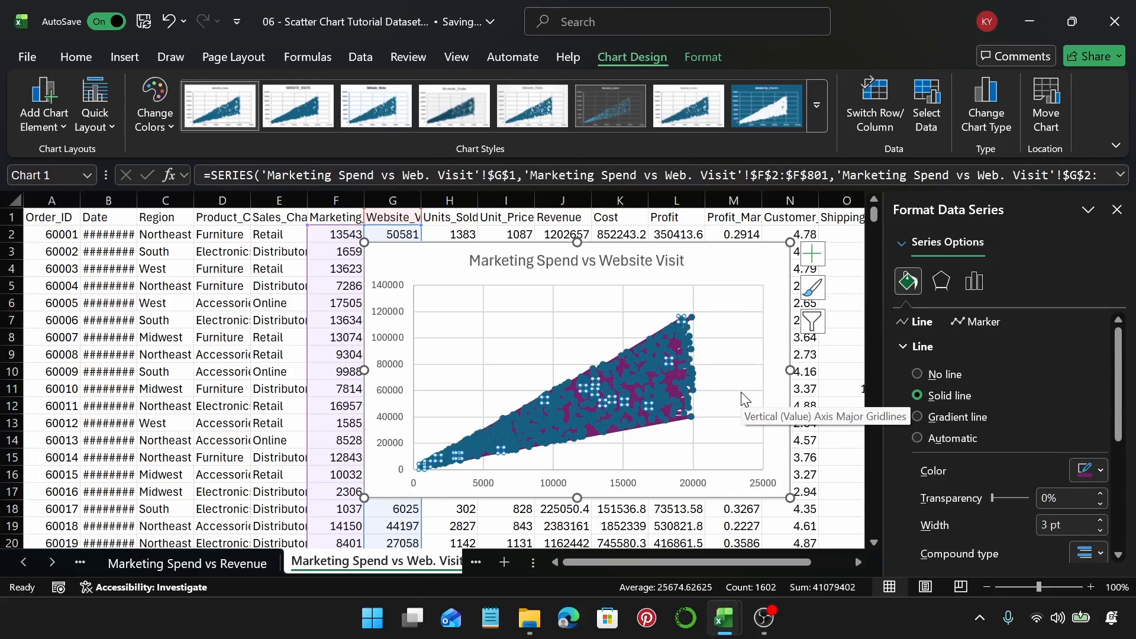
key("ctrl+z")
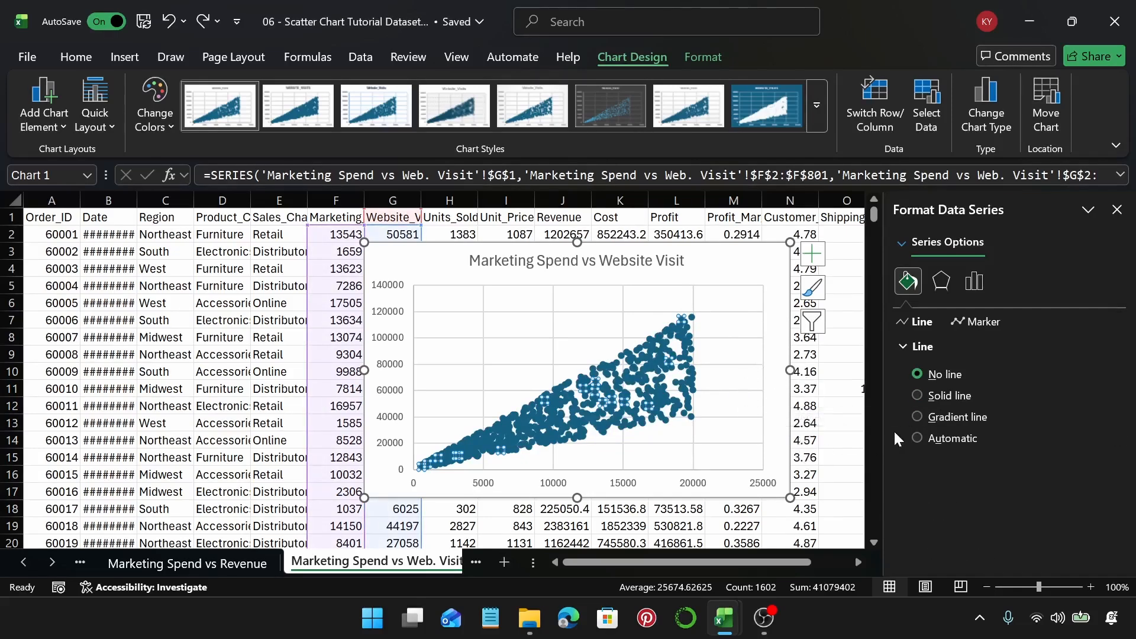
Step: Open the data series' marker options, try None, and set the markers to Built-in
left_click(975, 322)
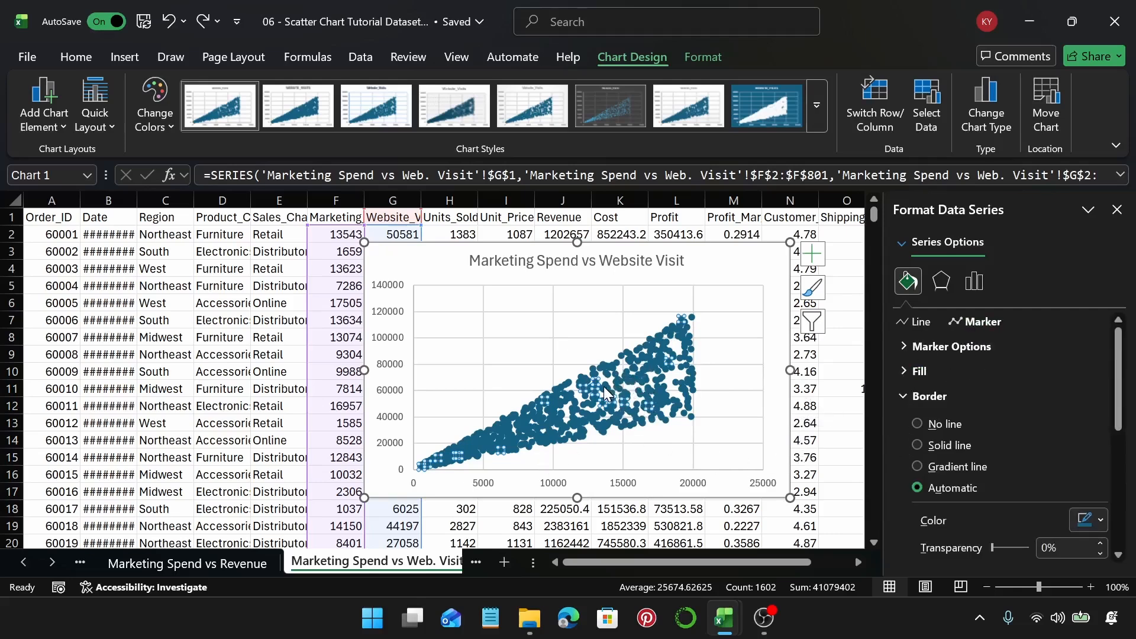
mouse_move(638, 365)
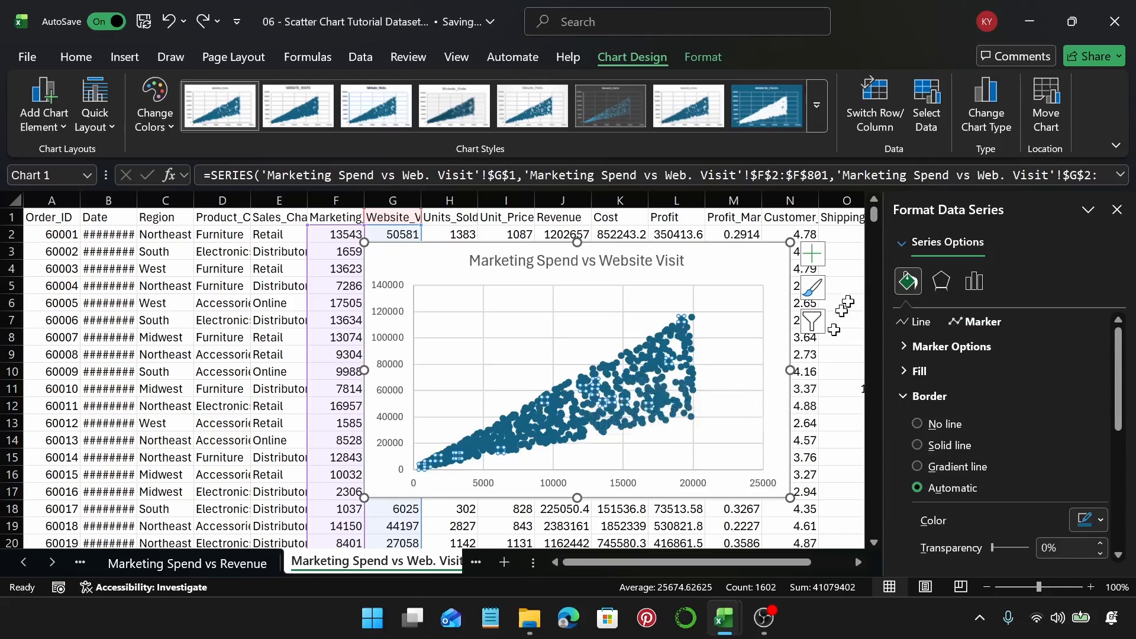
left_click(960, 345)
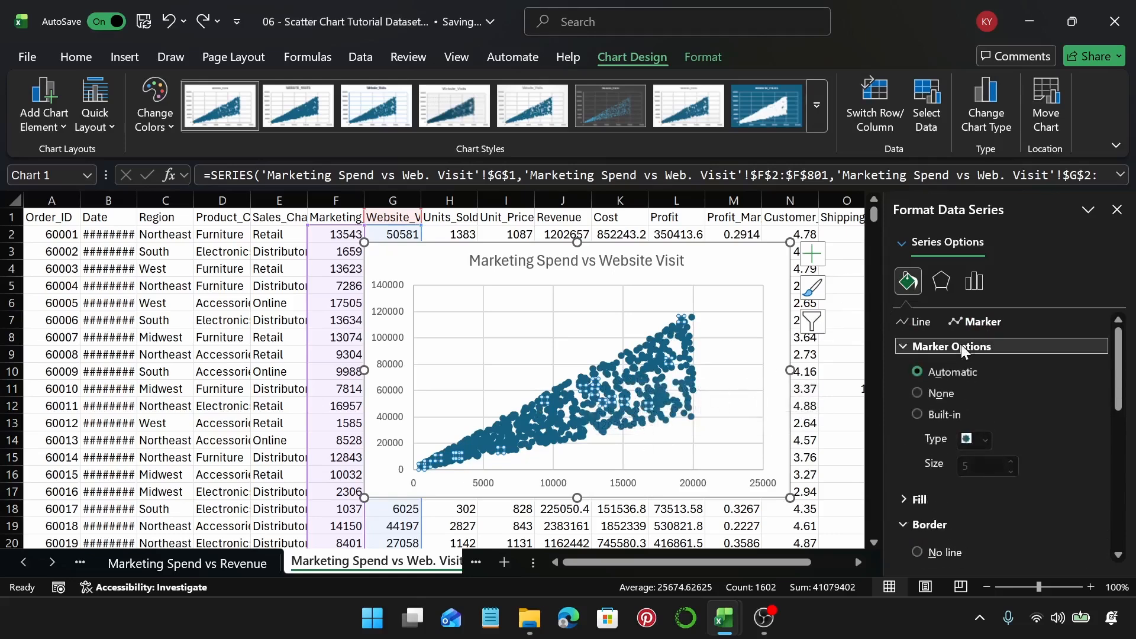
left_click(918, 392)
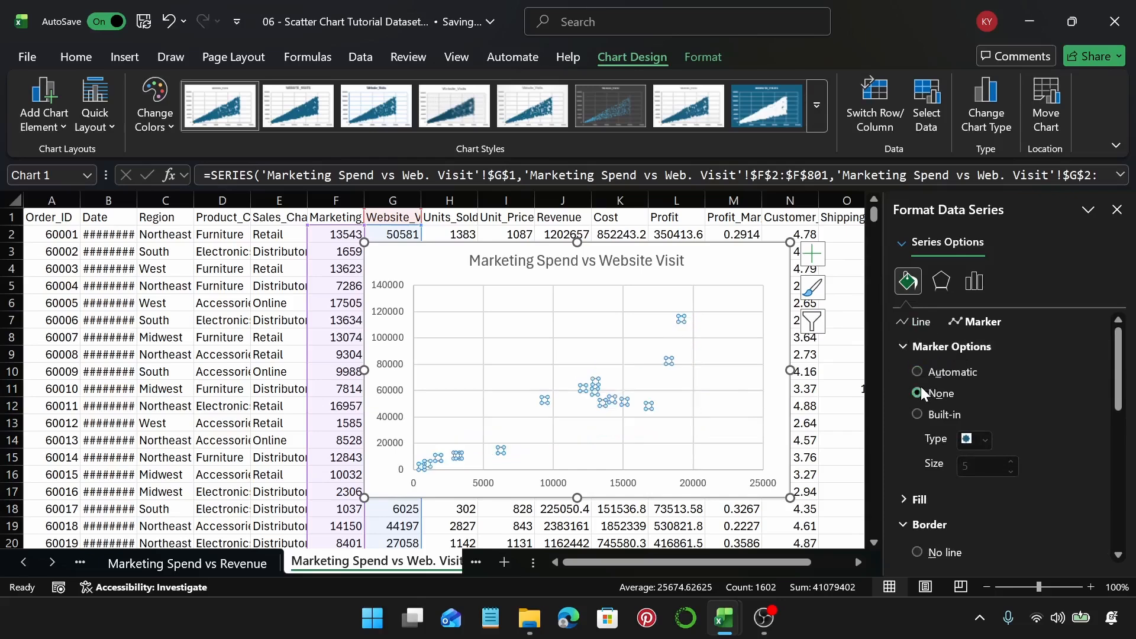
left_click(918, 414)
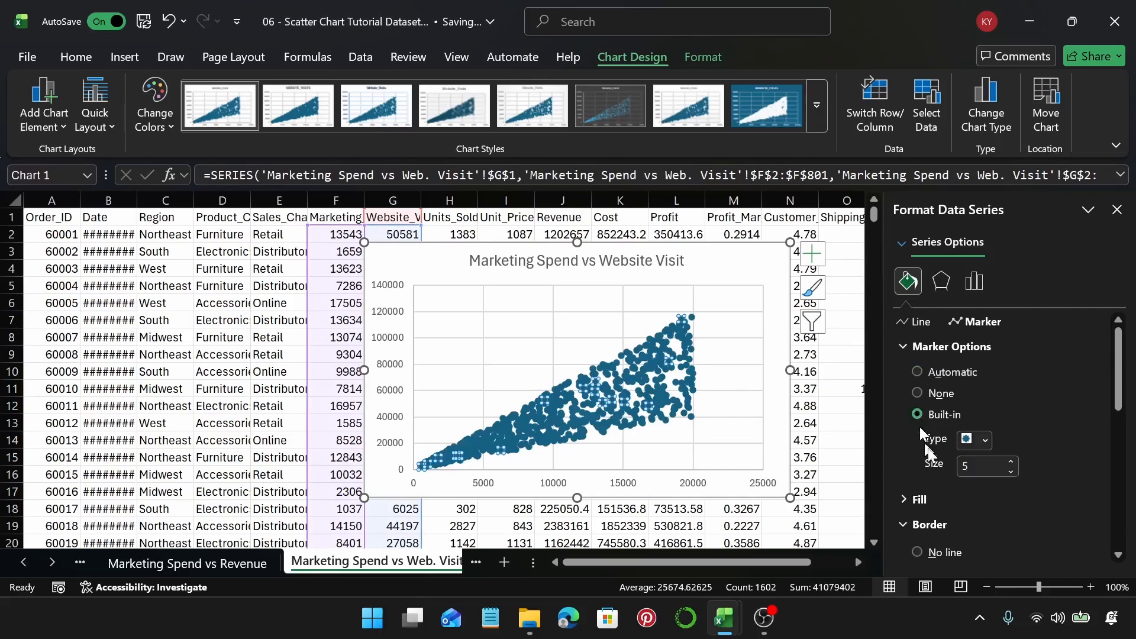
Step: Try the square, diamond and triangle marker types on the data series
left_click(986, 441)
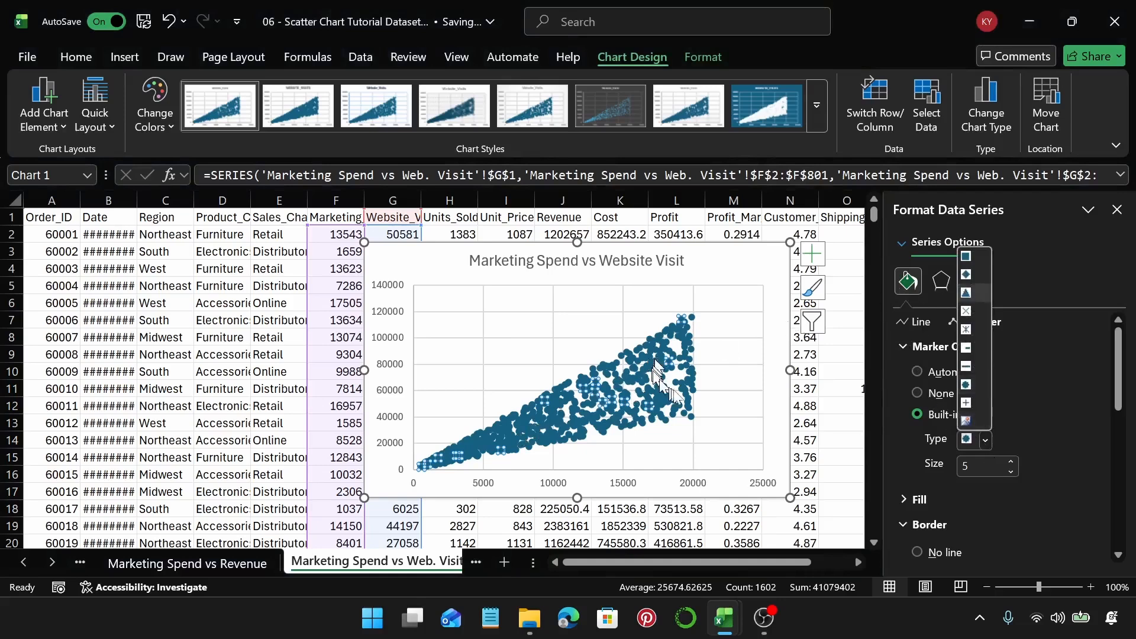
left_click(972, 257)
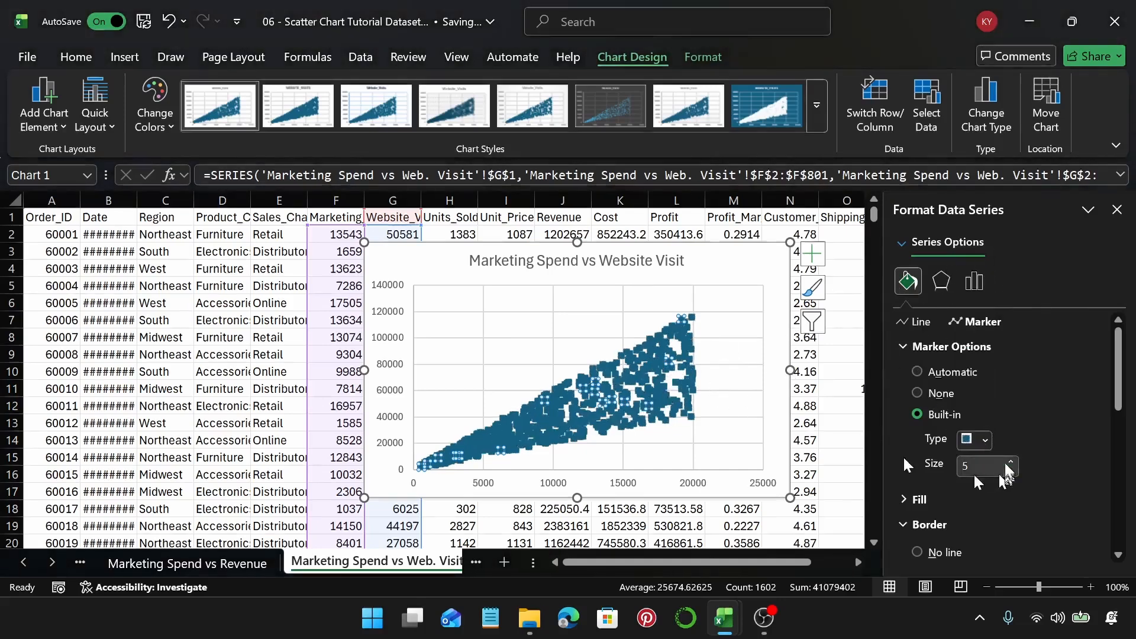
left_click(982, 440)
left_click(970, 276)
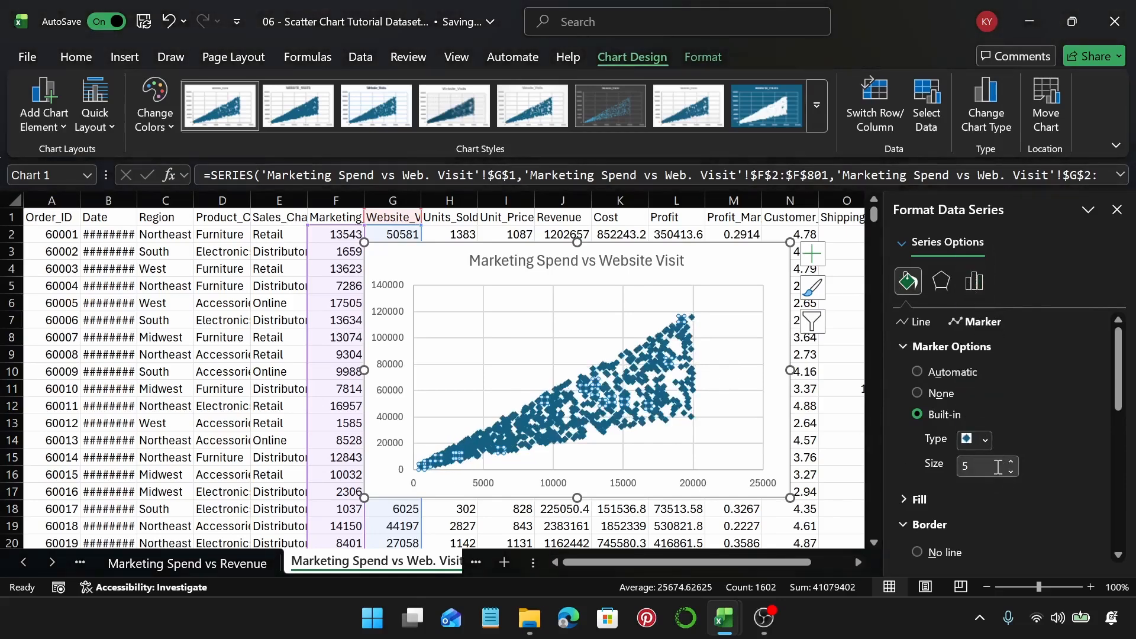
left_click(990, 438)
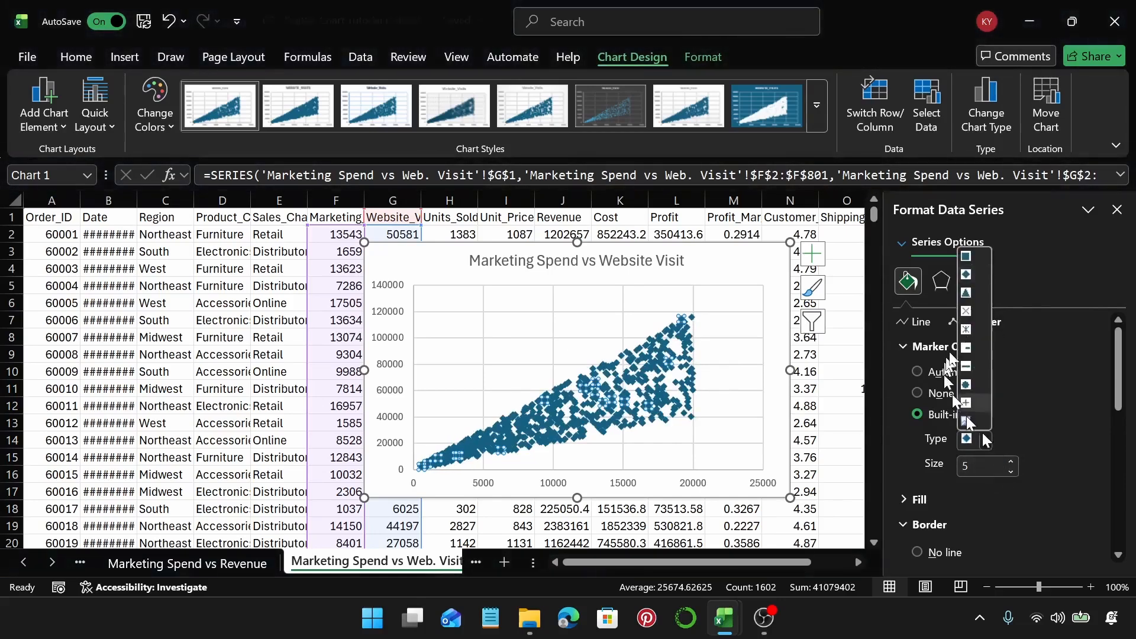
left_click(967, 294)
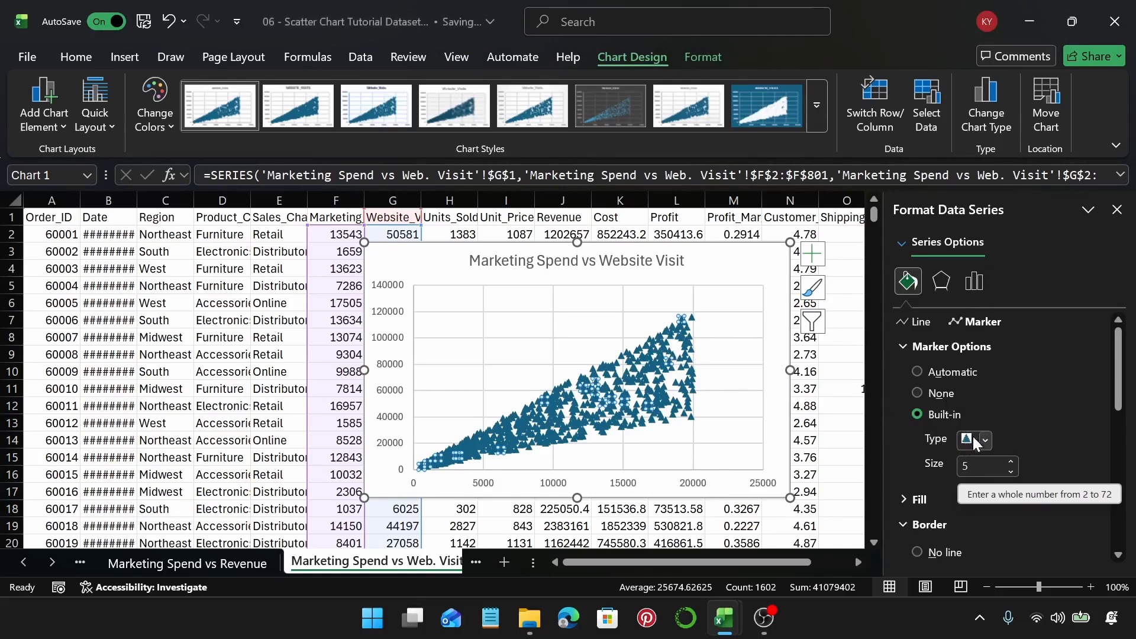
Step: Give the triangle markers a solid light orange fill
scroll(941, 456, "down", 1)
left_click(946, 458)
scroll(949, 458, "down", 4)
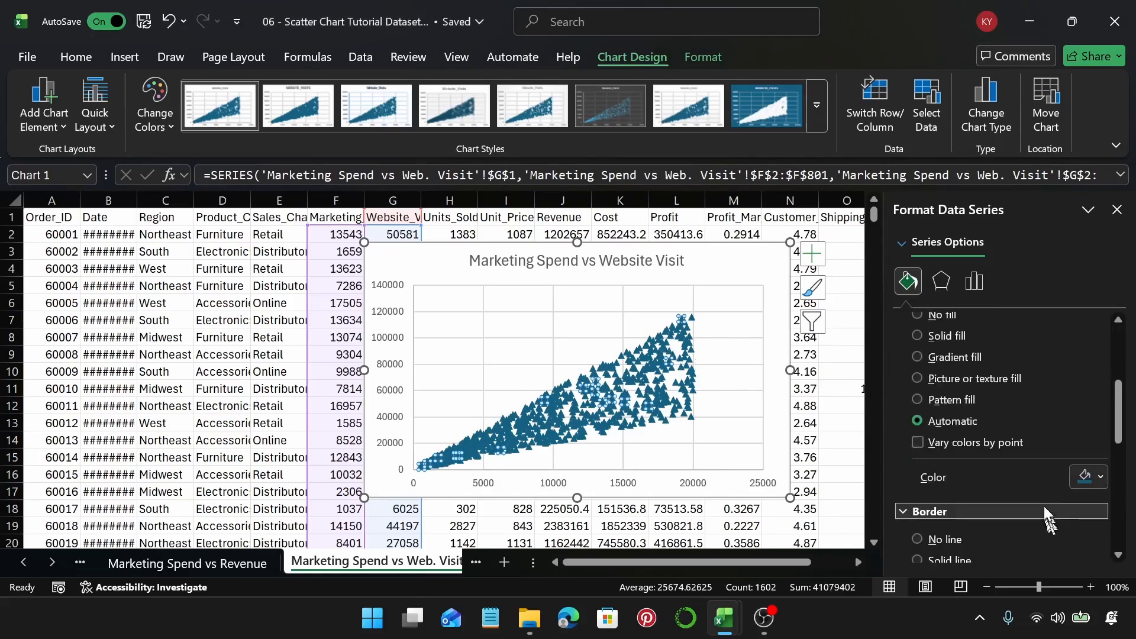
left_click(1101, 477)
left_click(1016, 324)
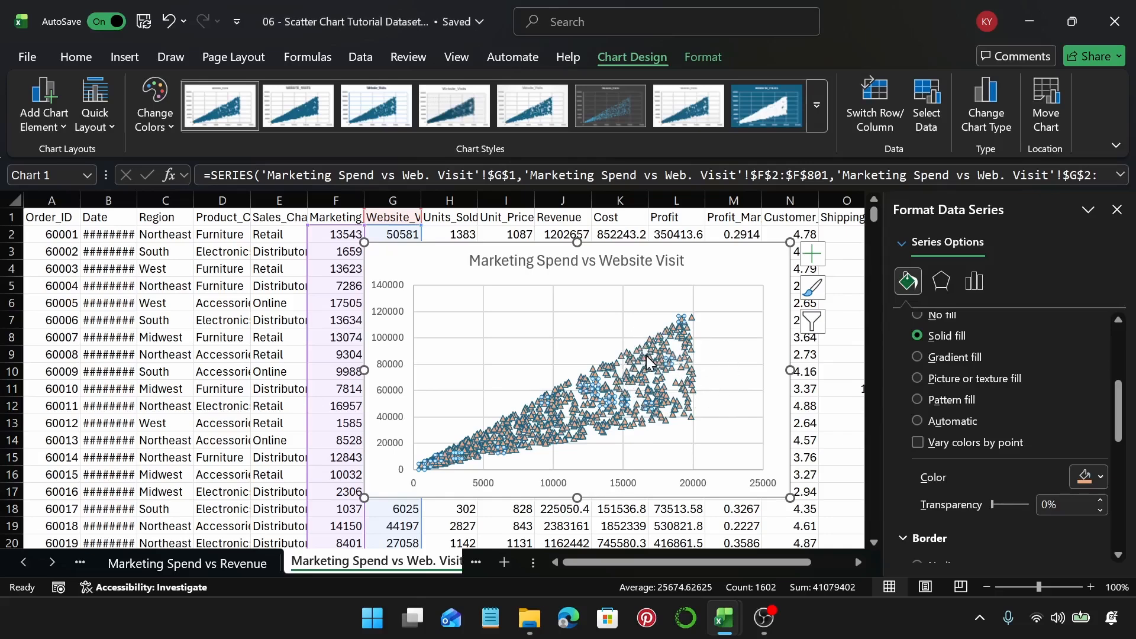
Step: Change the data series' built-in marker type to the star shape
scroll(923, 398, "up", 4)
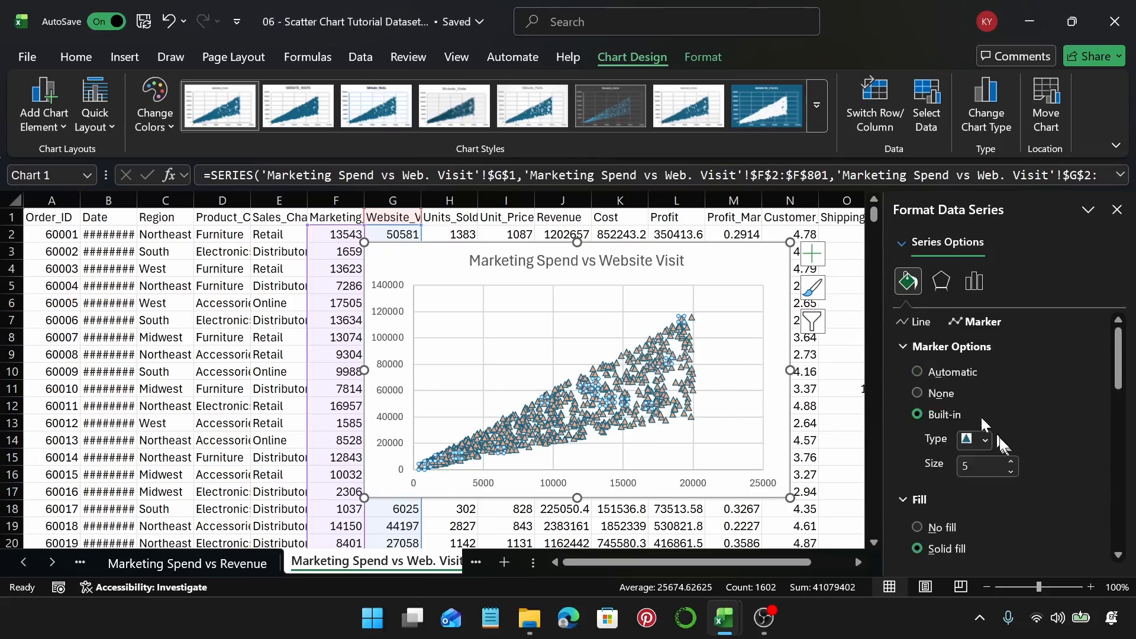
left_click(985, 439)
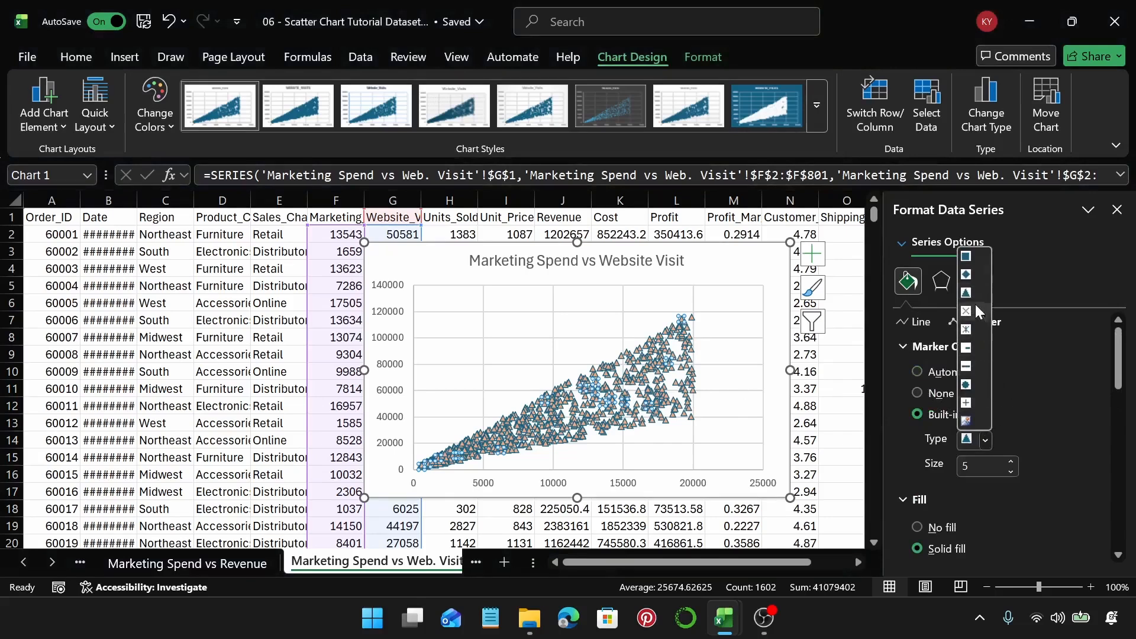
left_click(976, 329)
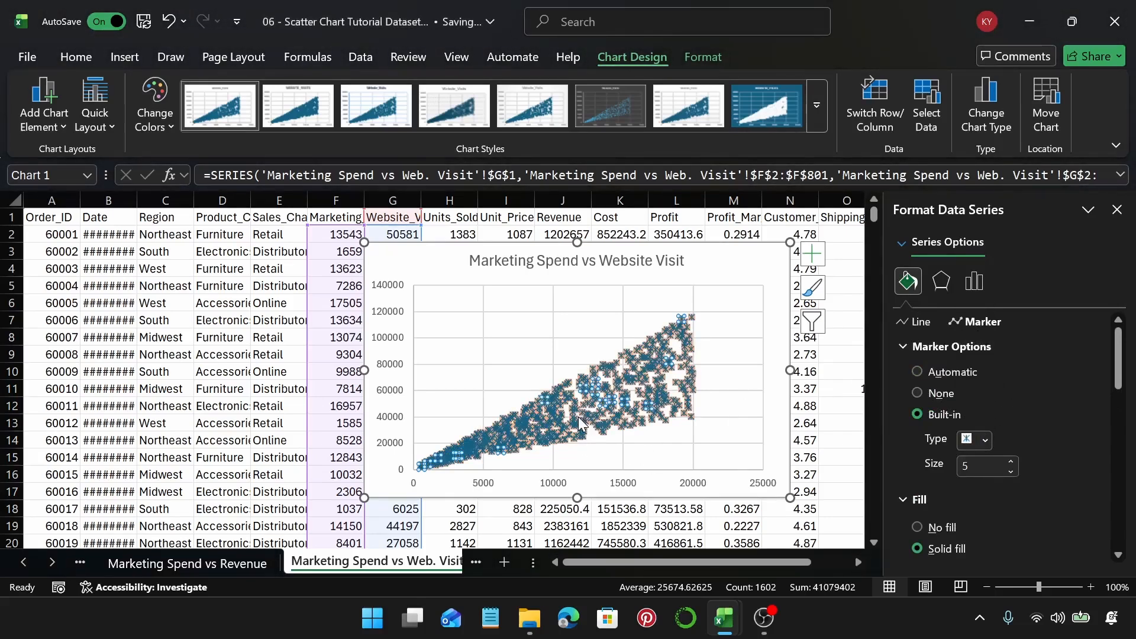
mouse_move(579, 422)
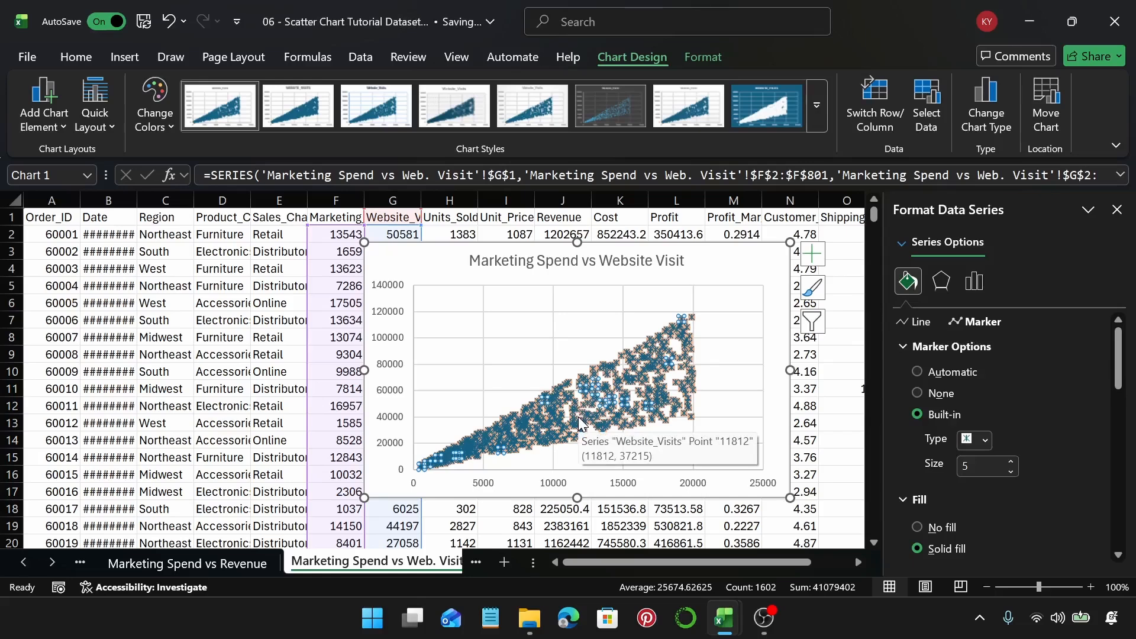
Step: Set the fill of the star markers to No fill
scroll(1007, 471, "down", 1)
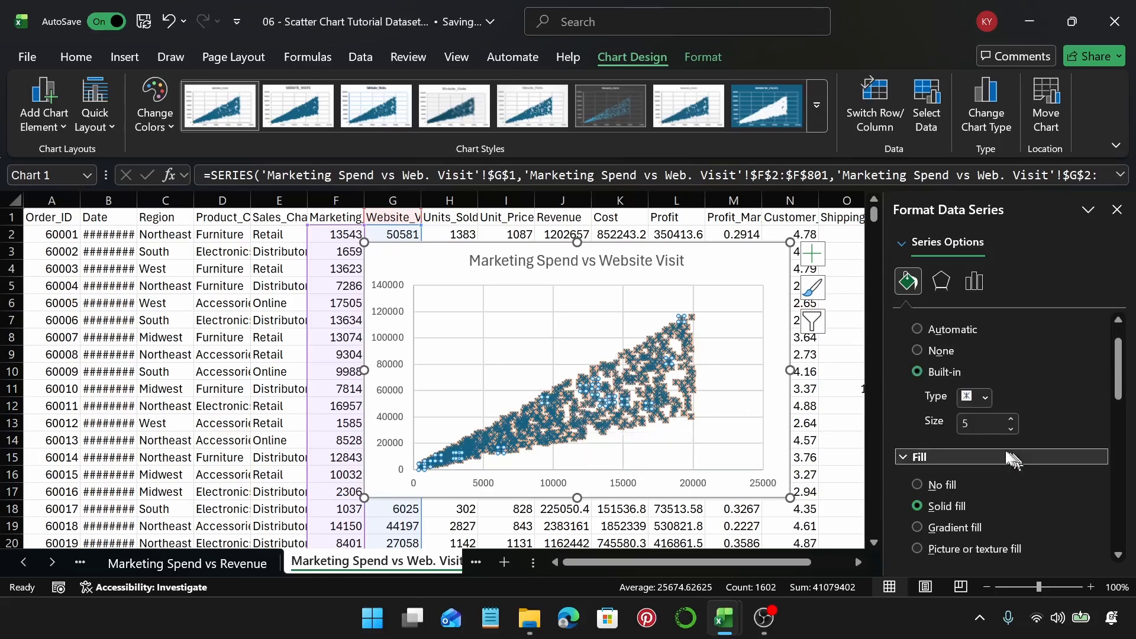
scroll(1017, 450, "down", 3)
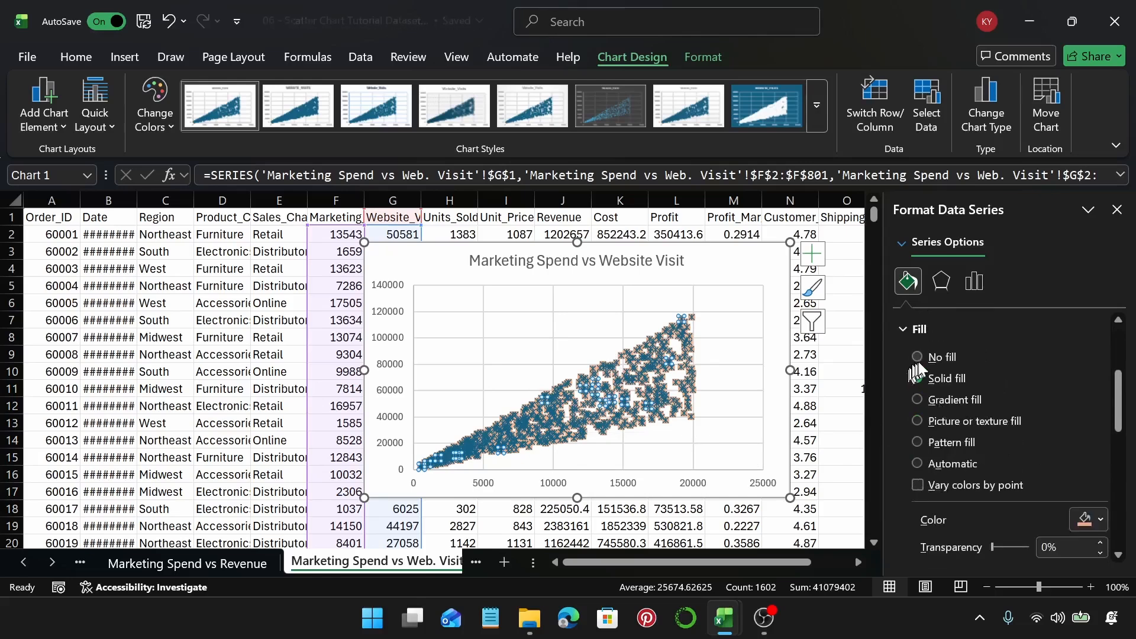
left_click(917, 357)
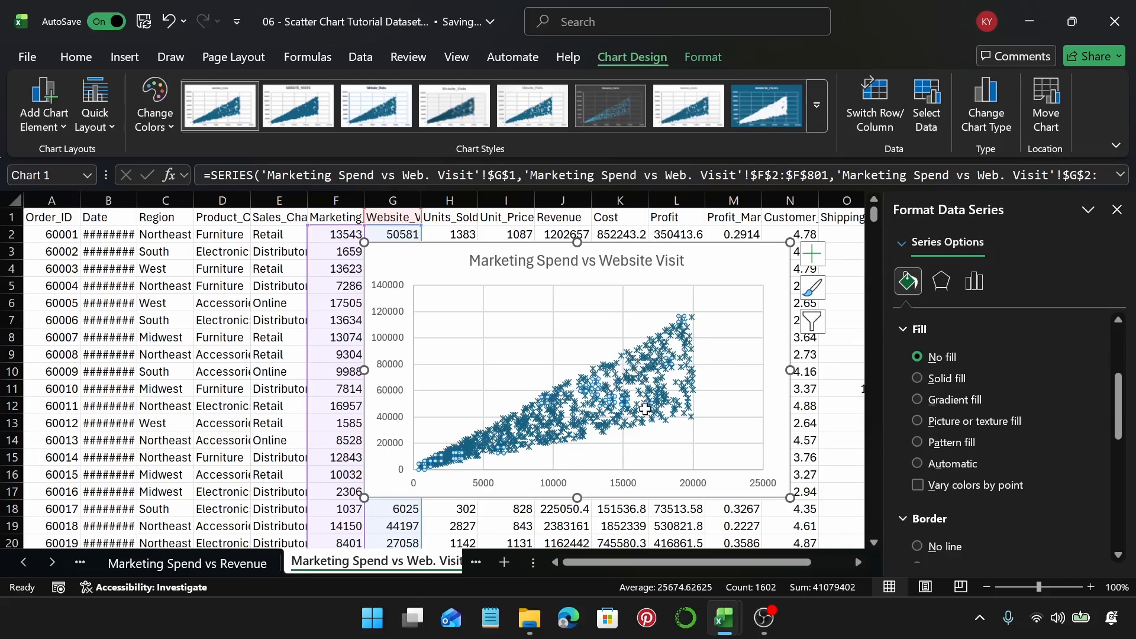
Step: Colour the star markers' border with a light purple theme colour
scroll(1035, 449, "down", 4)
scroll(1058, 465, "down", 1)
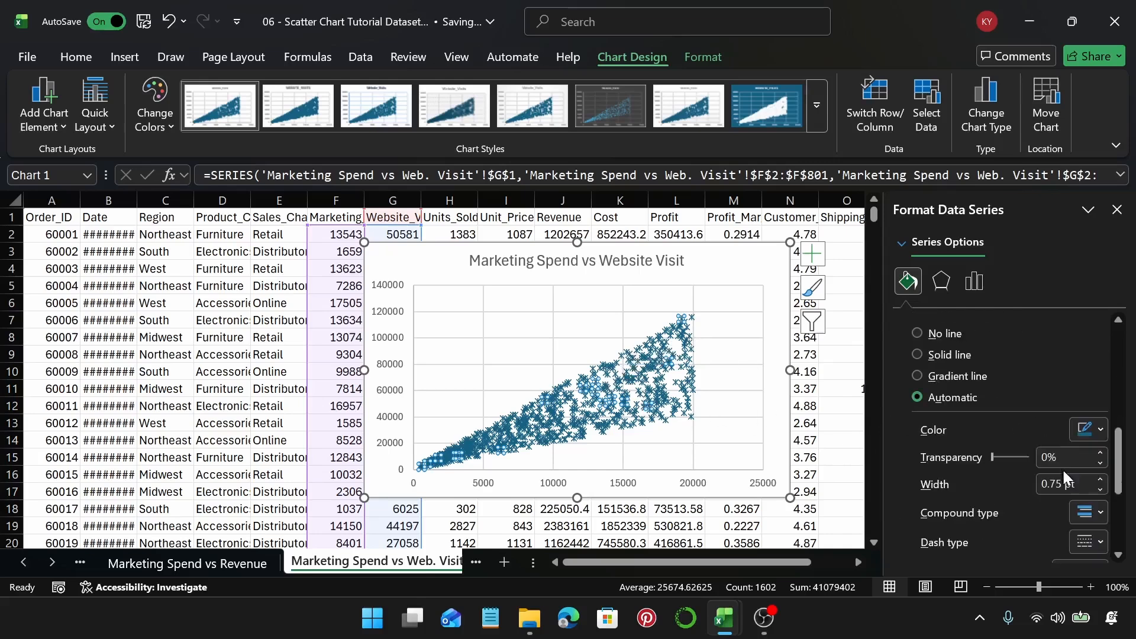
left_click(1101, 430)
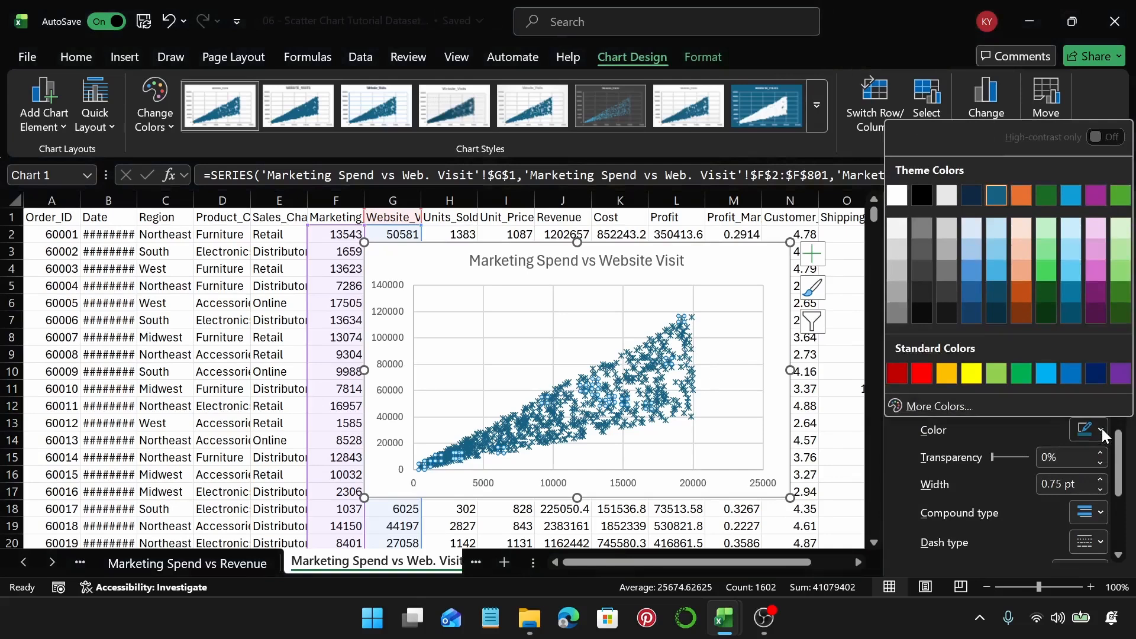
left_click(1095, 270)
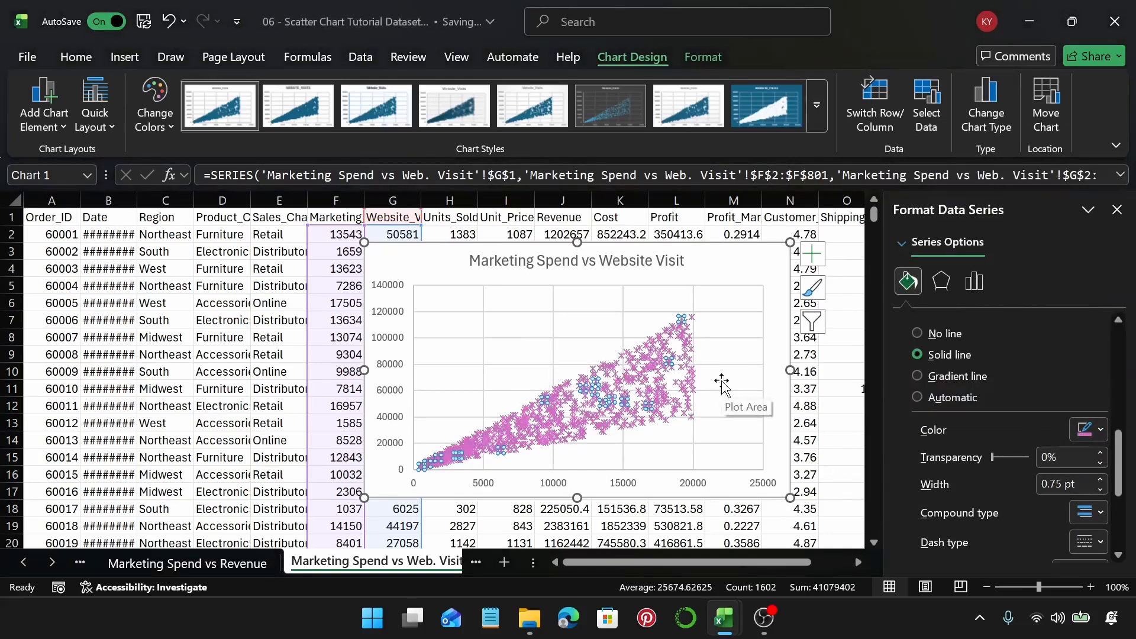
Step: Change the data series' built-in marker type to the diamond shape
scroll(1033, 414, "up", 5)
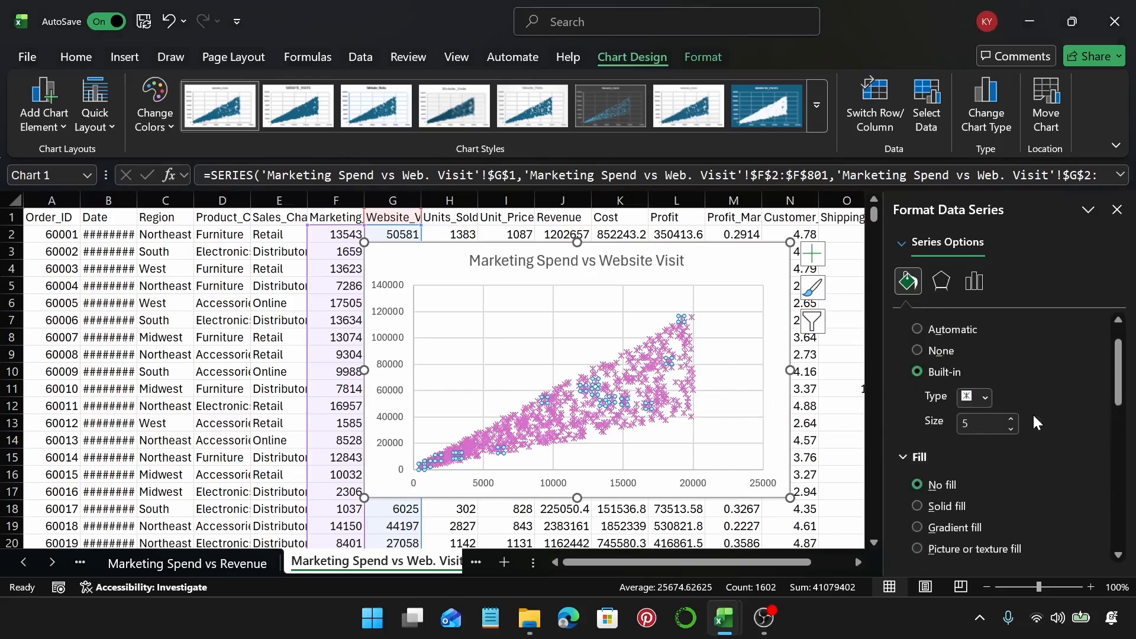
left_click(979, 397)
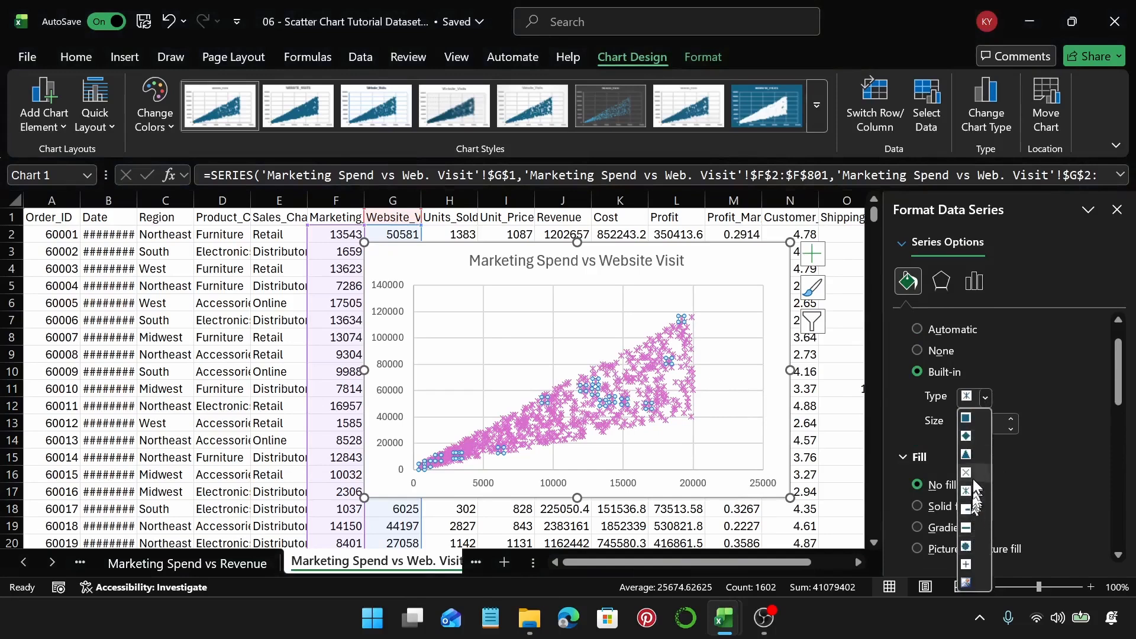
left_click(967, 435)
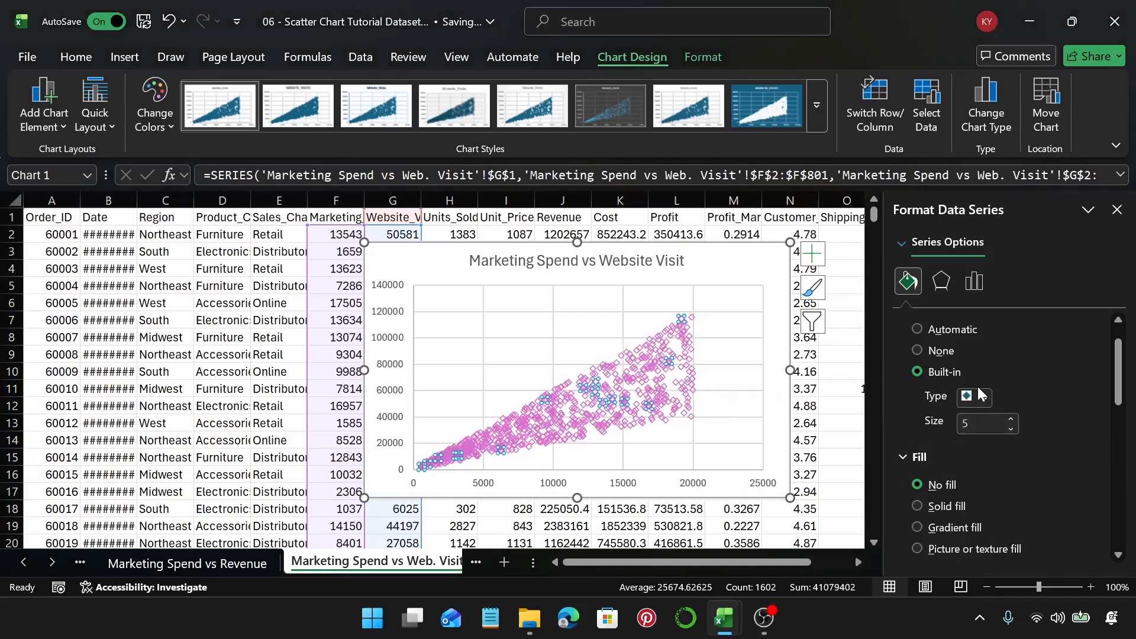
Step: Give the diamond markers a solid fill in a light purple theme colour
scroll(982, 396, "down", 3)
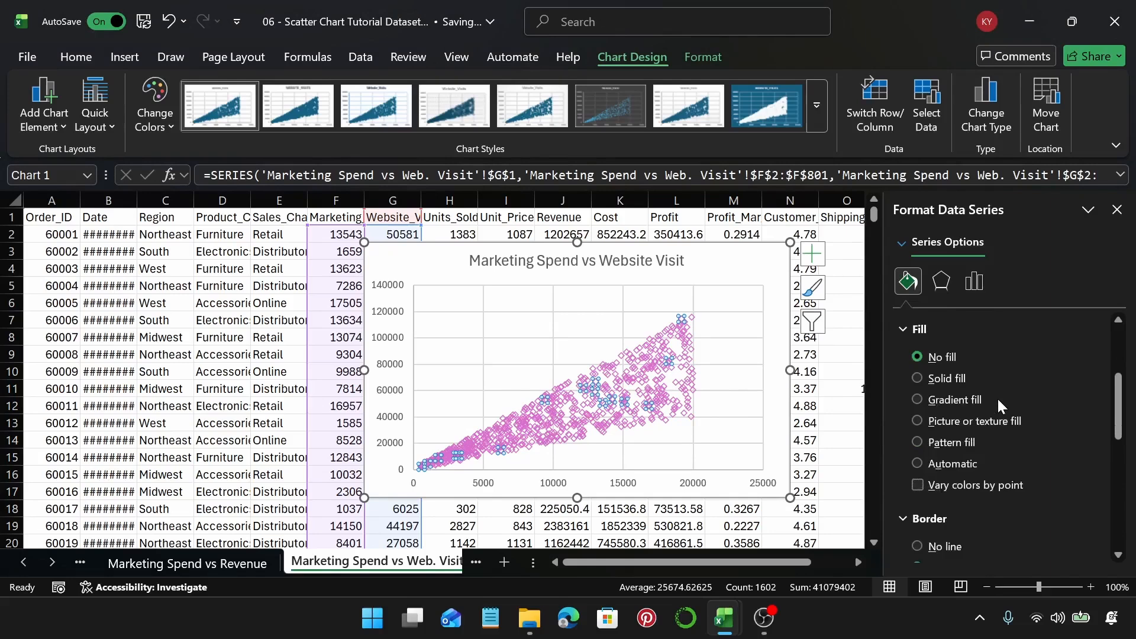
scroll(996, 396, "up", 1)
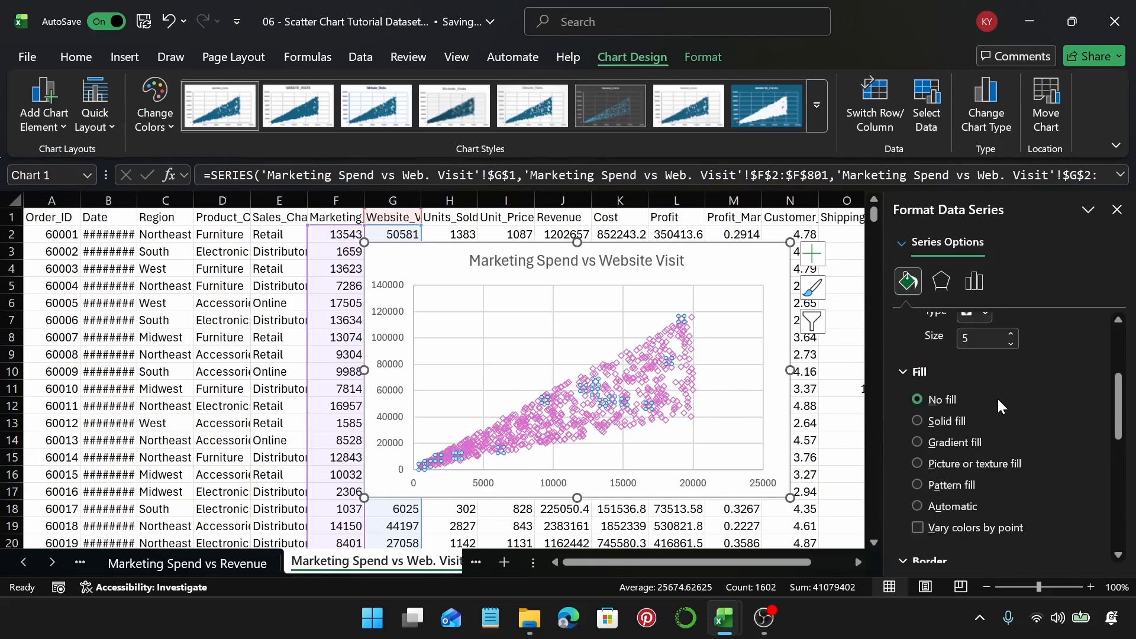
left_click(914, 420)
scroll(1047, 461, "down", 1)
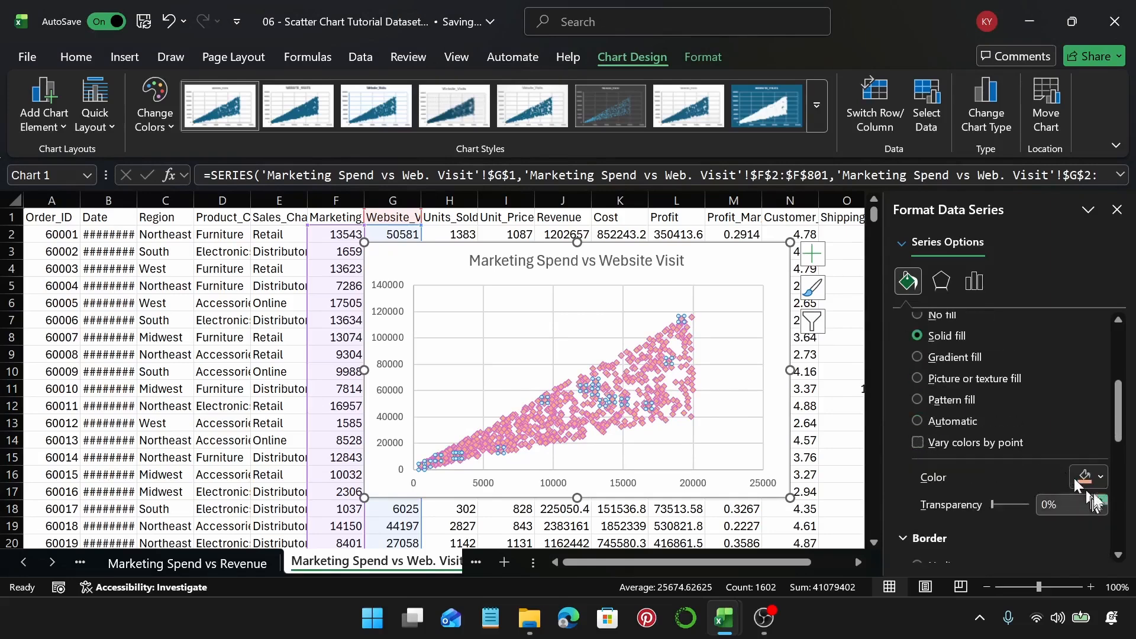
left_click(1089, 477)
left_click(1098, 320)
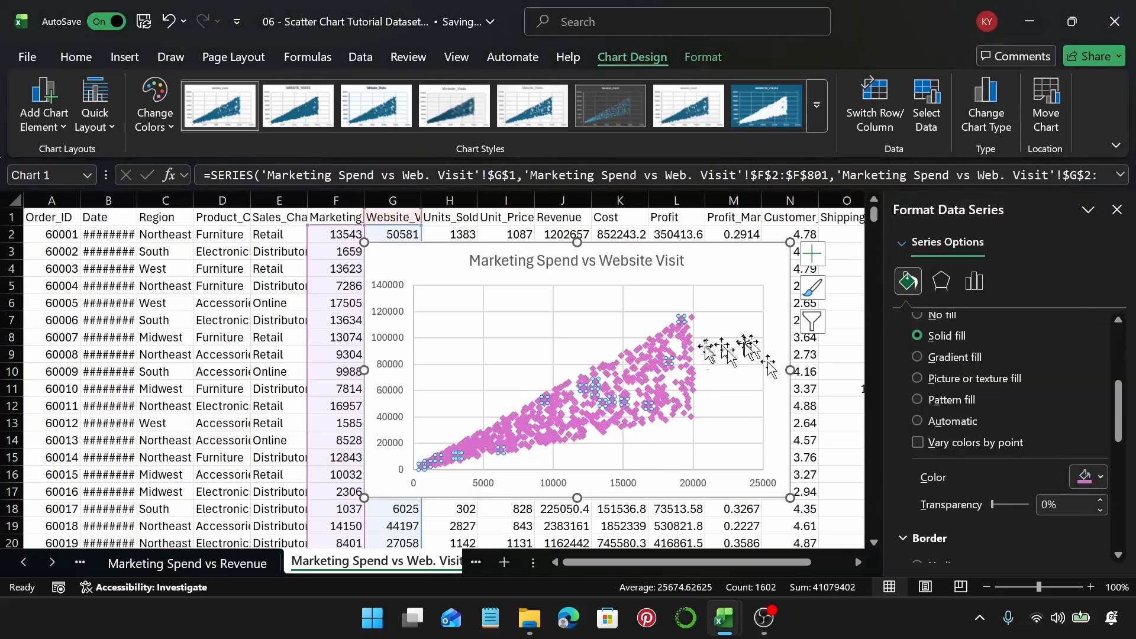
Step: Colour the diamond markers' border with a dark blue theme colour
scroll(1053, 473, "down", 3)
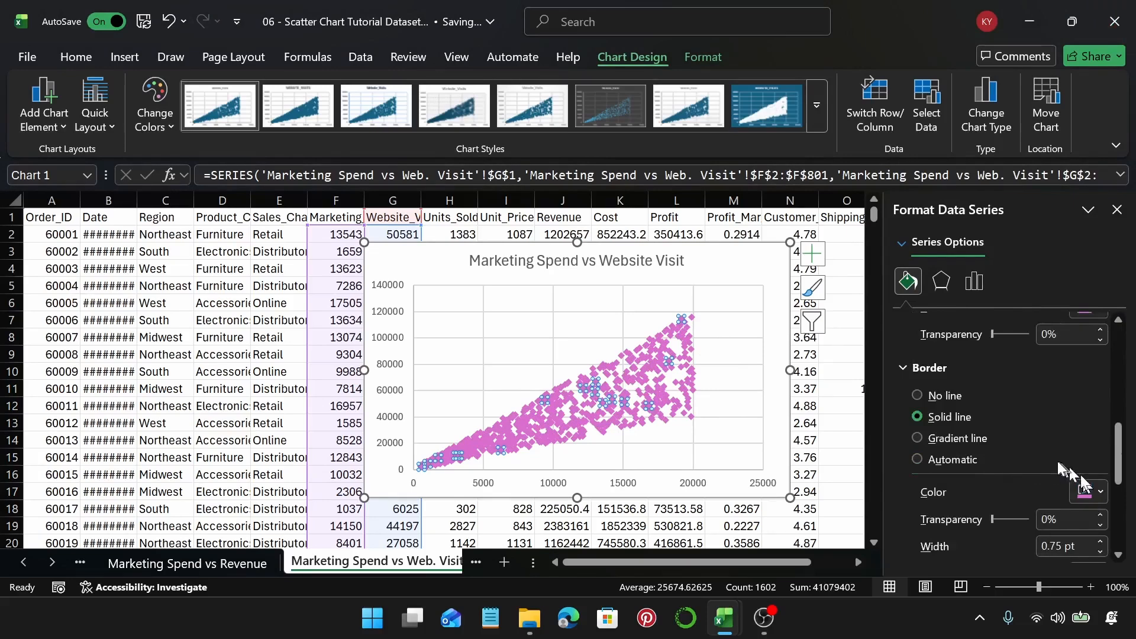
scroll(1100, 469, "down", 1)
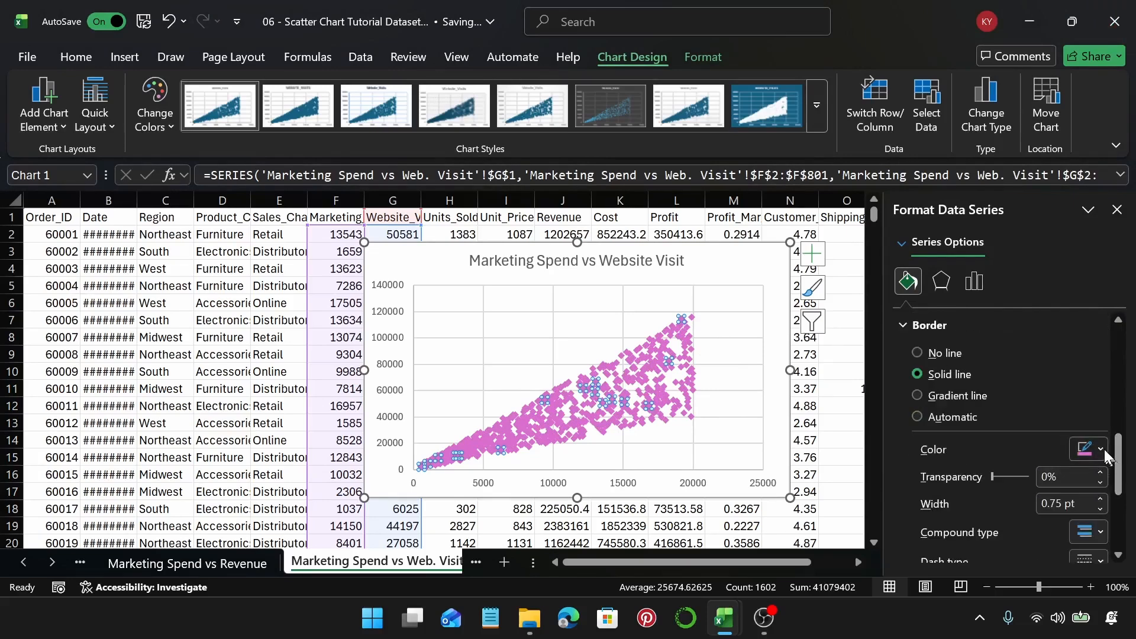
left_click(1101, 449)
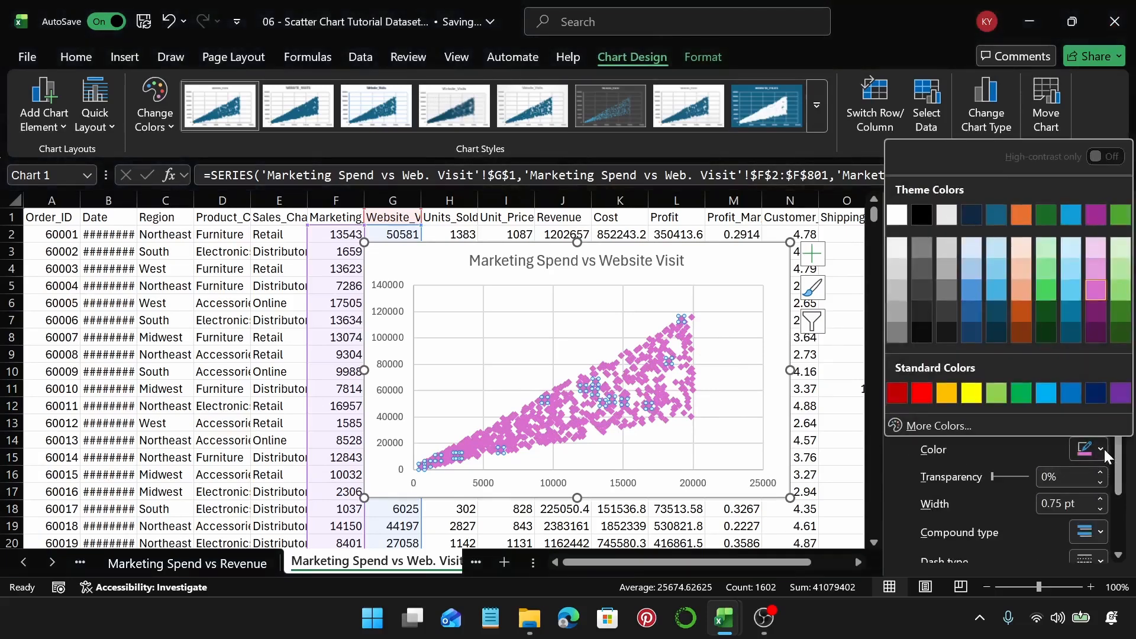
left_click(1075, 318)
Step: Set the size of the built-in diamond markers to 6
scroll(1059, 433, "up", 9)
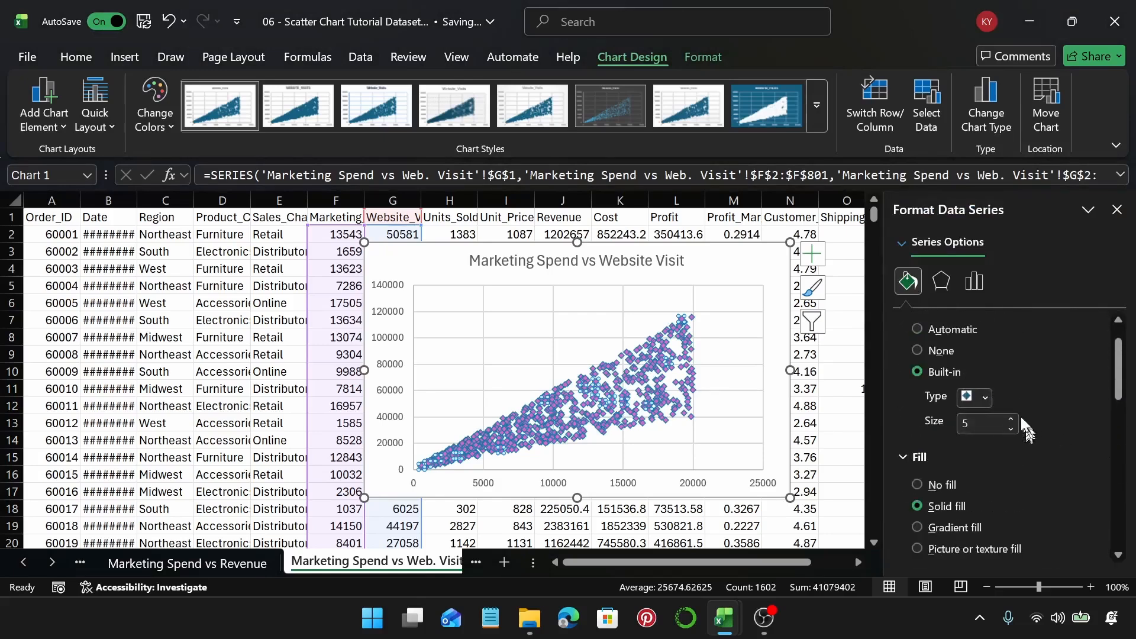
left_click(1011, 419)
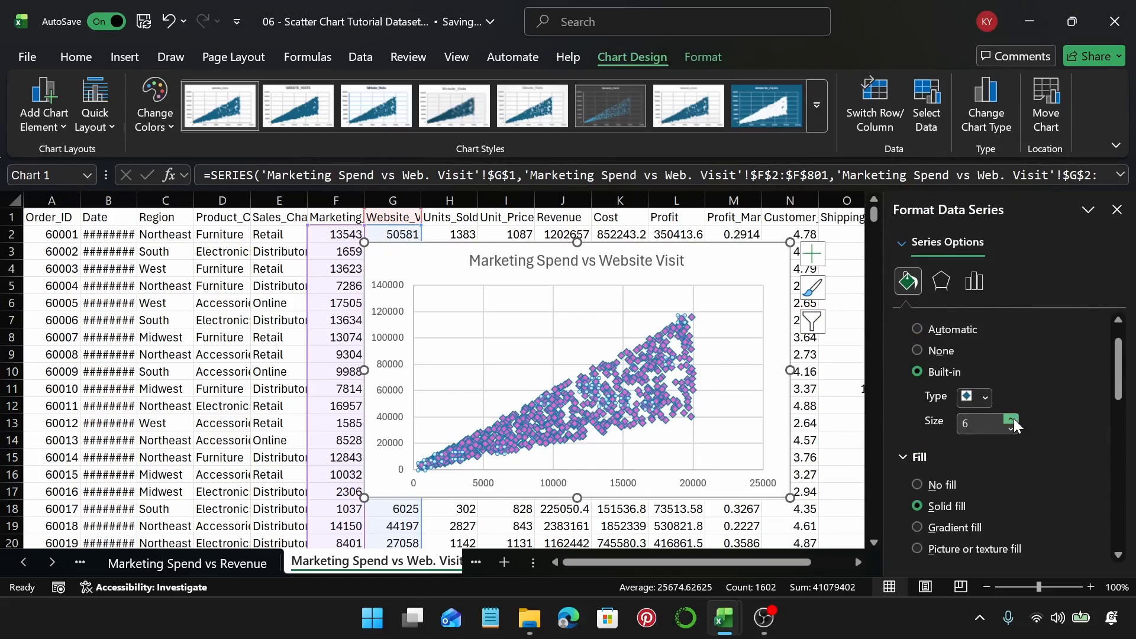
left_click(1011, 418)
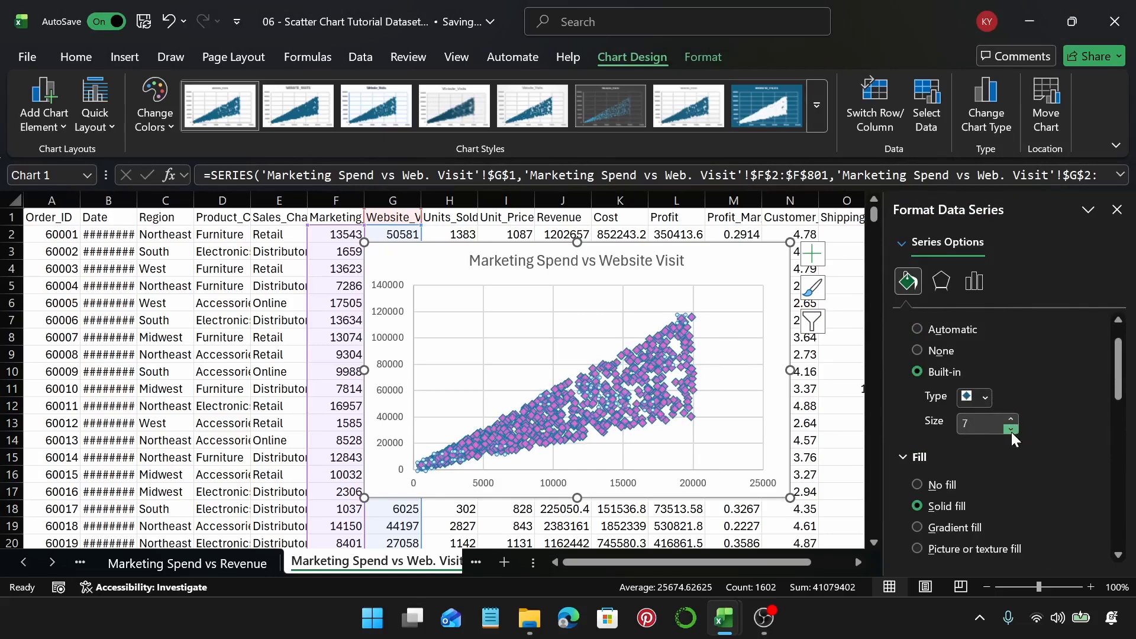
left_click(1010, 431)
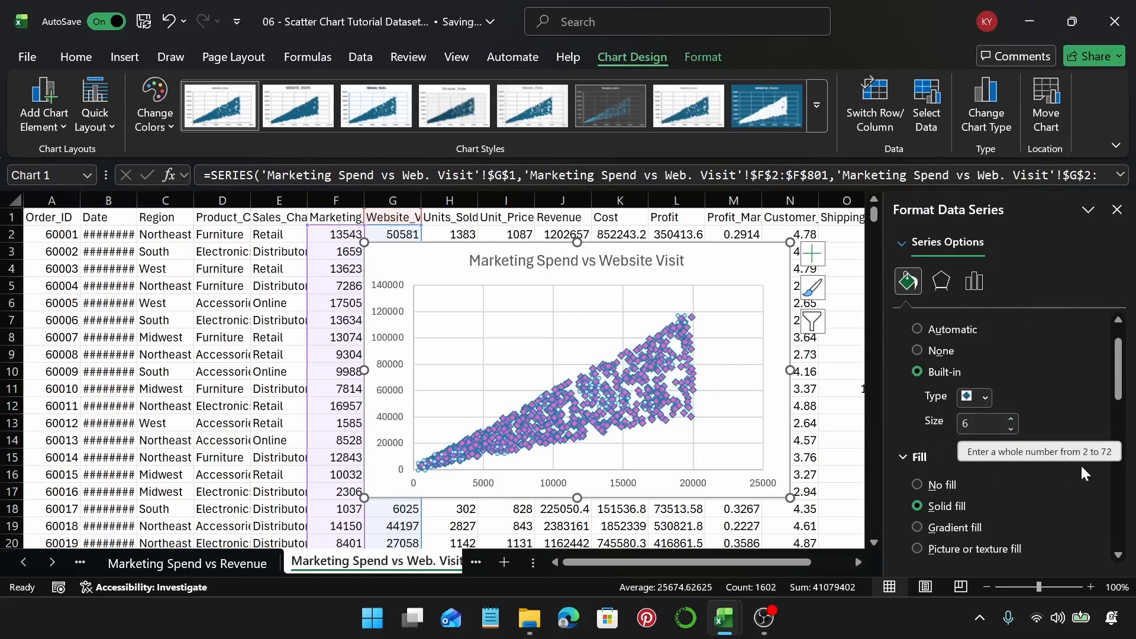
Step: Try enlarging the diamond markers beyond size 11, and return them to size 6
left_click(1016, 418)
left_click(1016, 418)
left_click(1016, 418)
left_click(1017, 417)
left_click(1016, 417)
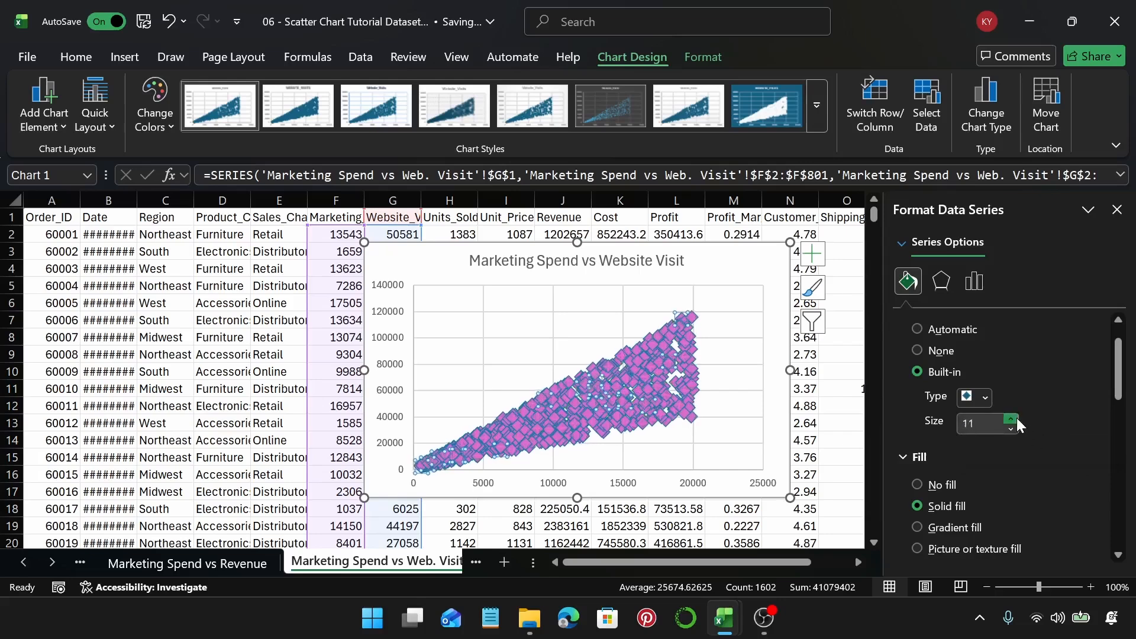
left_click(1016, 418)
left_click(1011, 428)
left_click(1012, 427)
left_click(1011, 427)
left_click(1011, 427)
left_click(1011, 428)
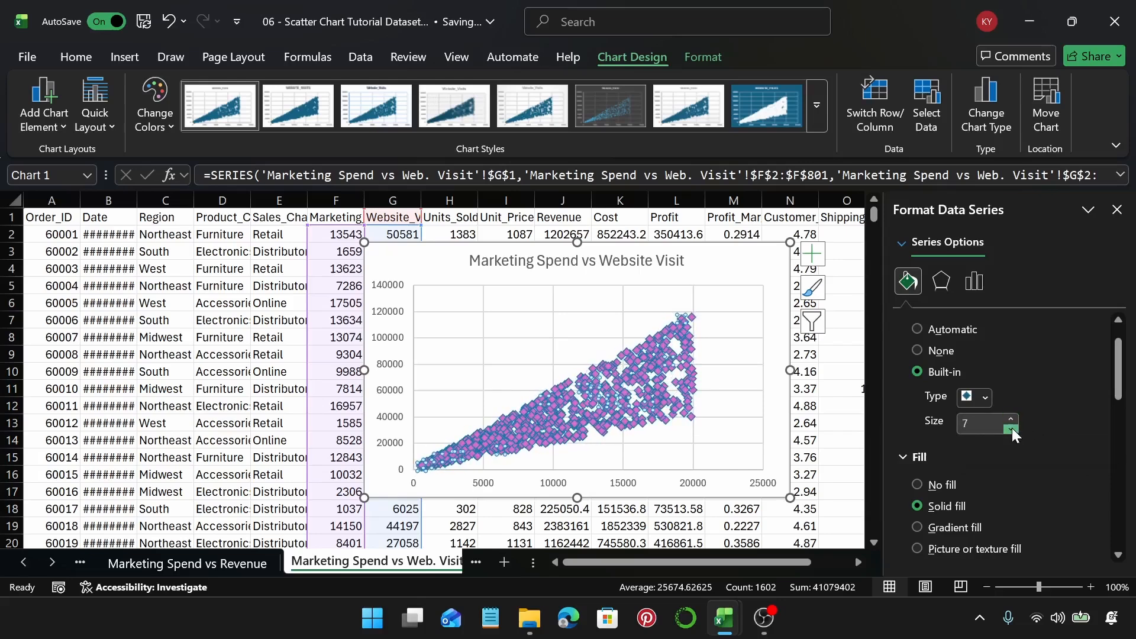
left_click(1011, 428)
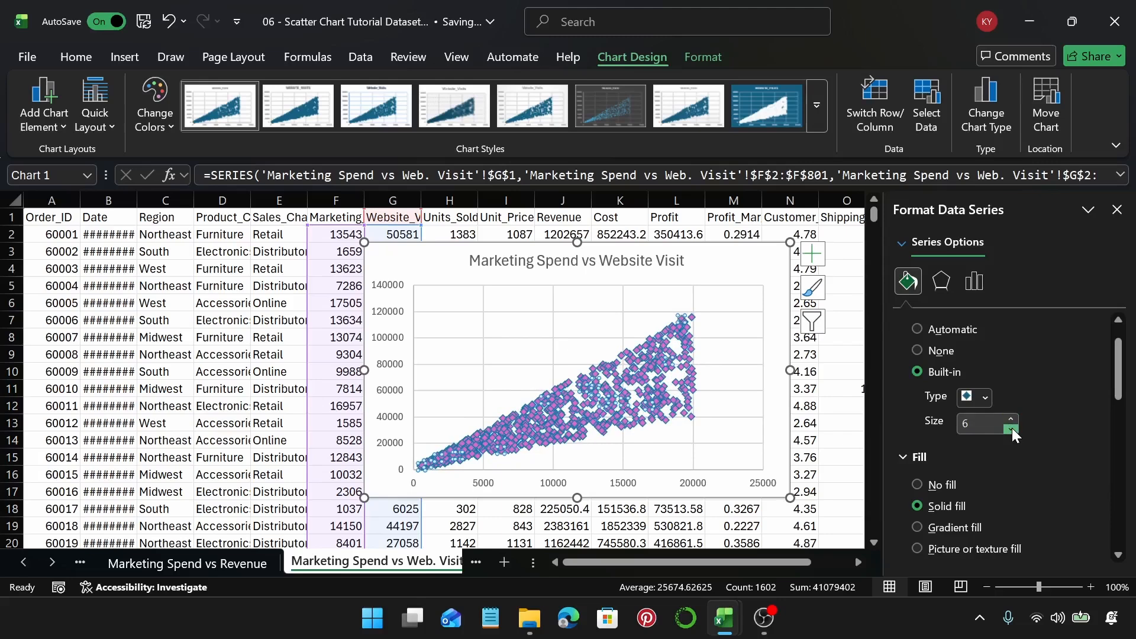
Step: Set the dash type of the diamond markers' border to the square-dotted line
scroll(1011, 427, "down", 8)
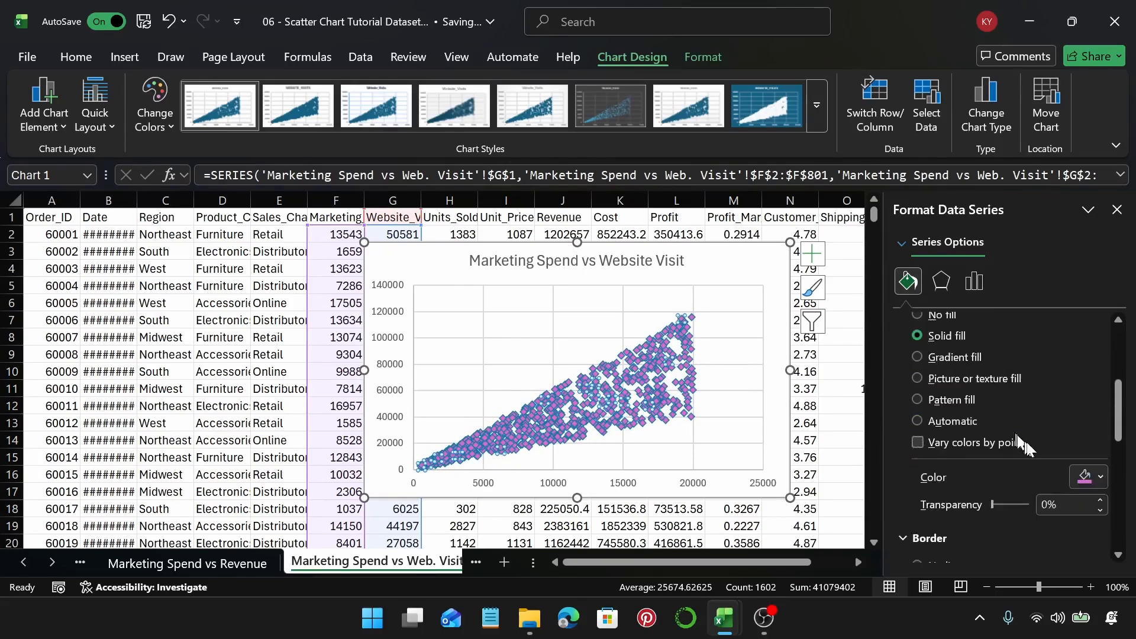
scroll(1055, 425, "down", 3)
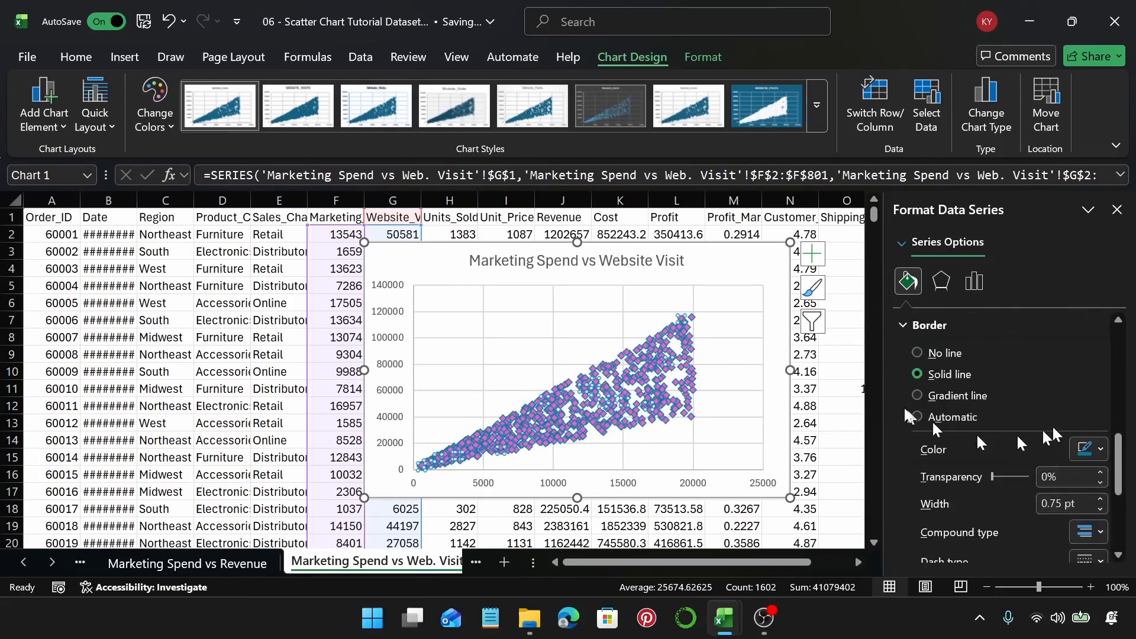
scroll(994, 414, "down", 1)
scroll(989, 410, "down", 3)
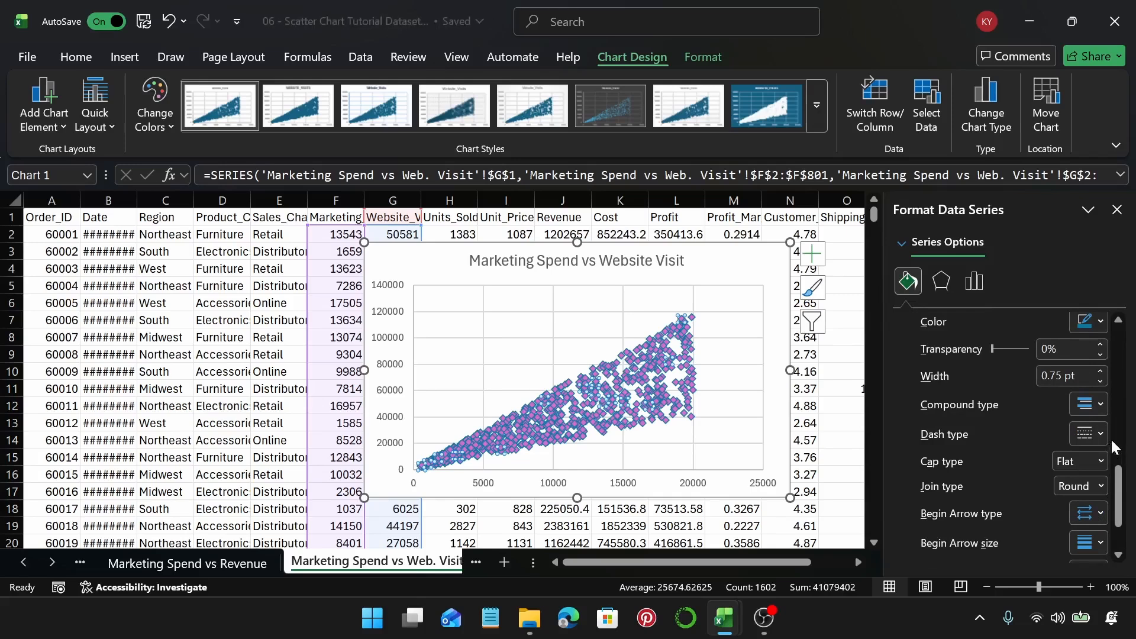
left_click(1088, 432)
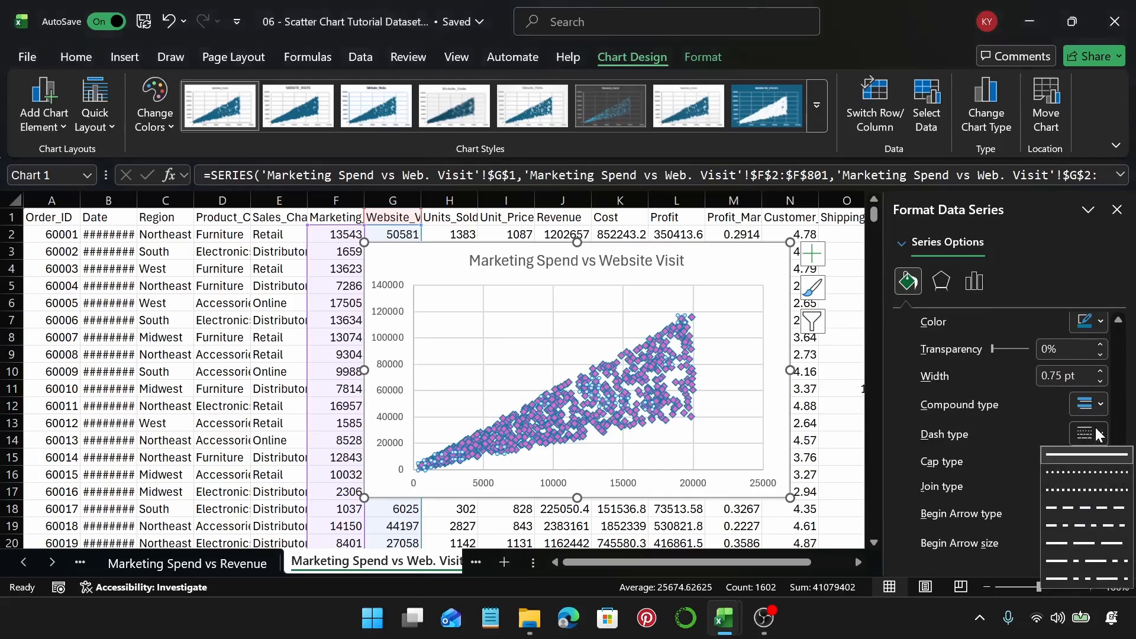
left_click(1082, 513)
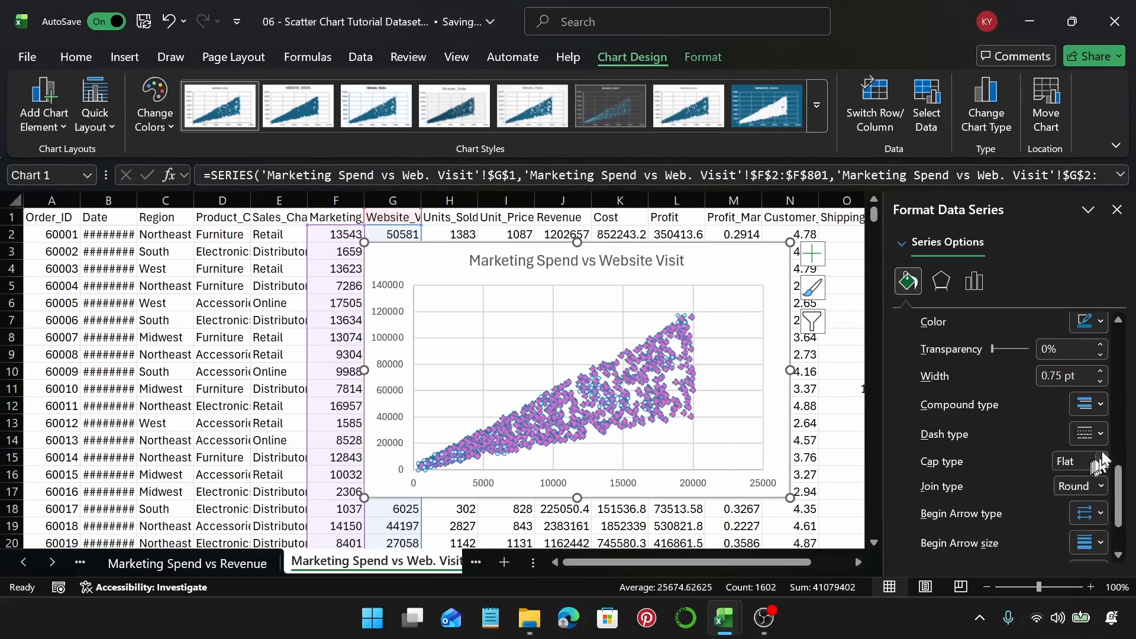
left_click(1103, 434)
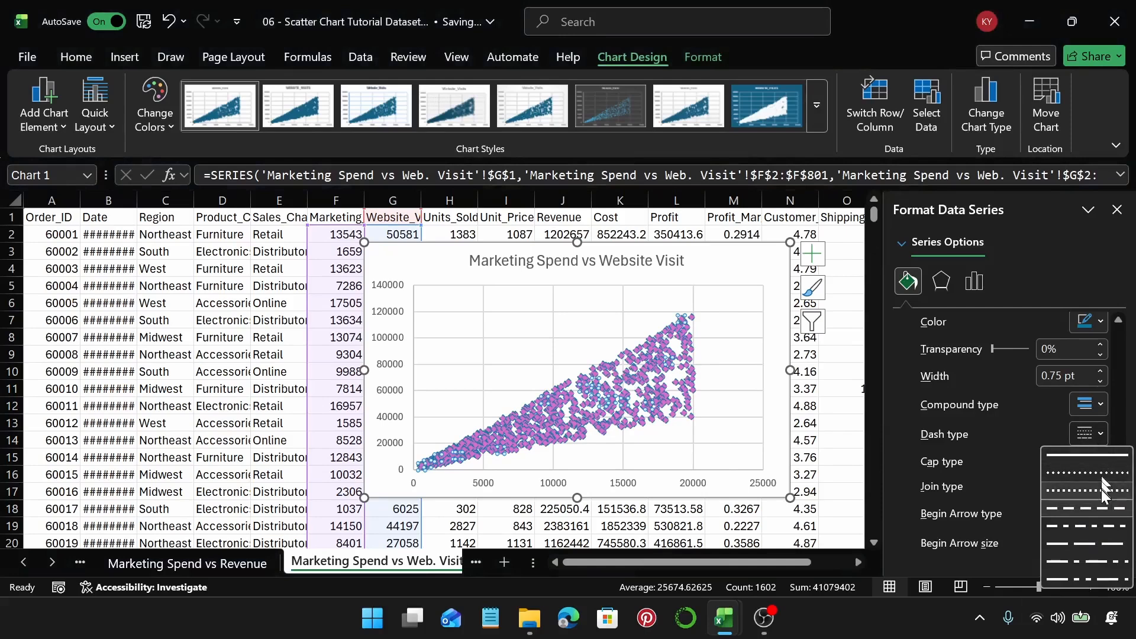
left_click(1102, 489)
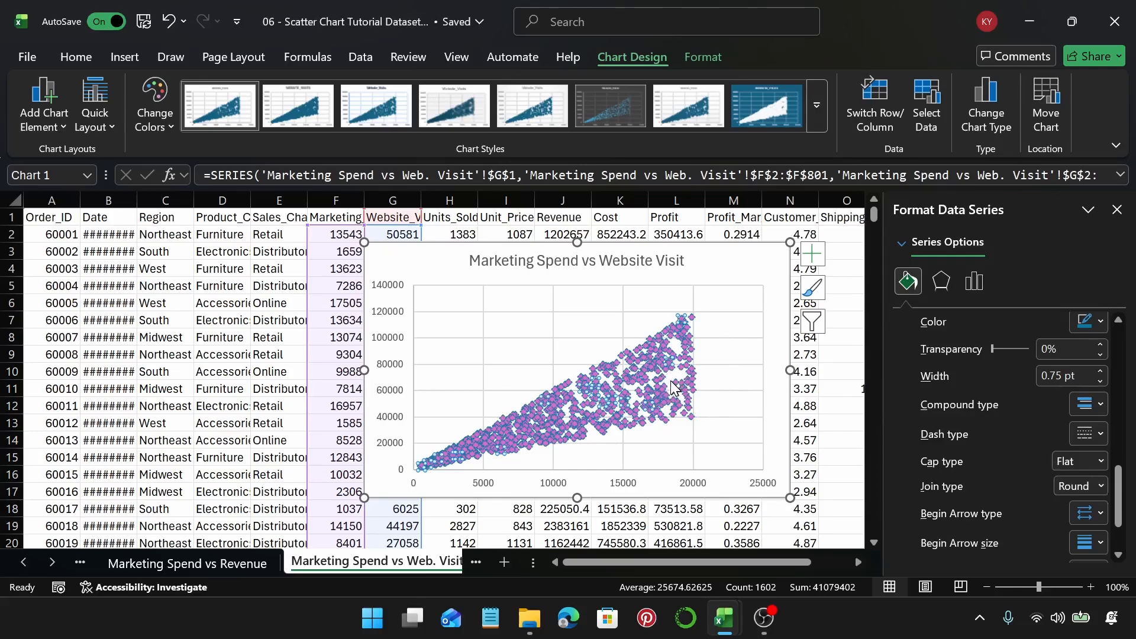
Step: Enlarge the worksheet view to examine the markers' dotted borders, and restore the zoom to 100%
scroll(670, 383, "up", 15, "ctrl")
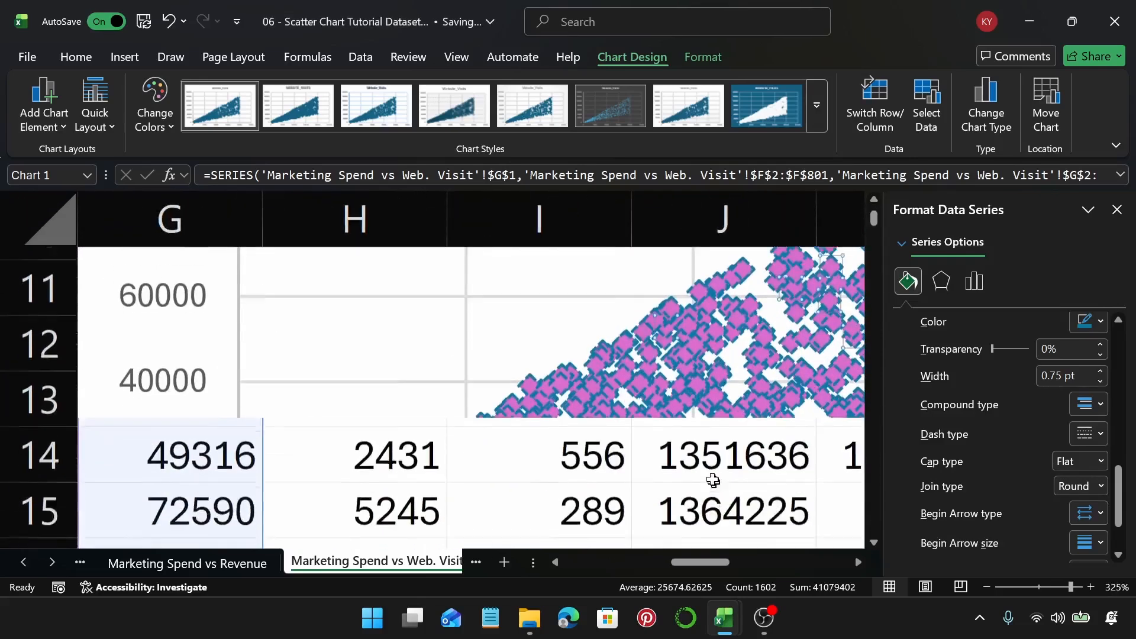
scroll(713, 480, "down", 2)
scroll(670, 431, "up", 5)
scroll(677, 432, "down", 4)
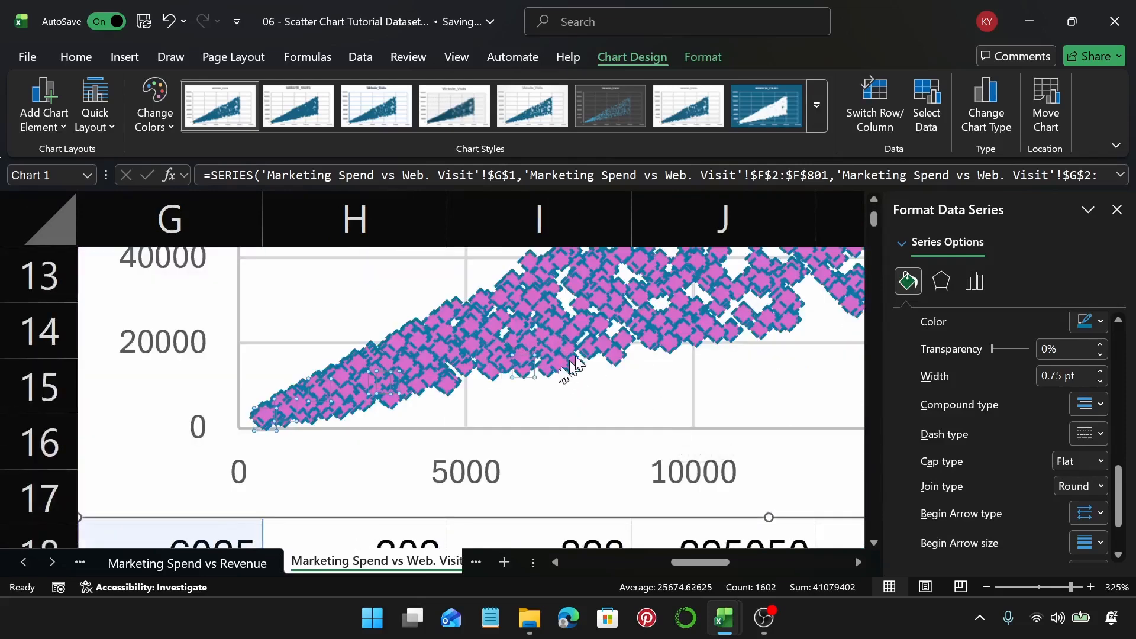
left_click(1037, 587)
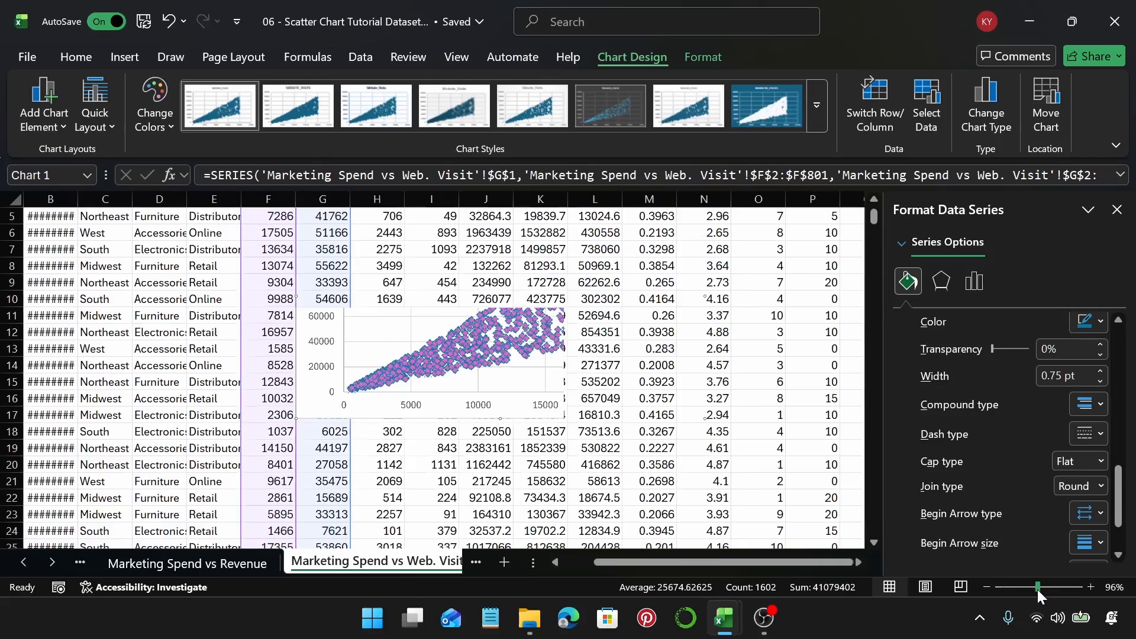
scroll(621, 485, "up", 2)
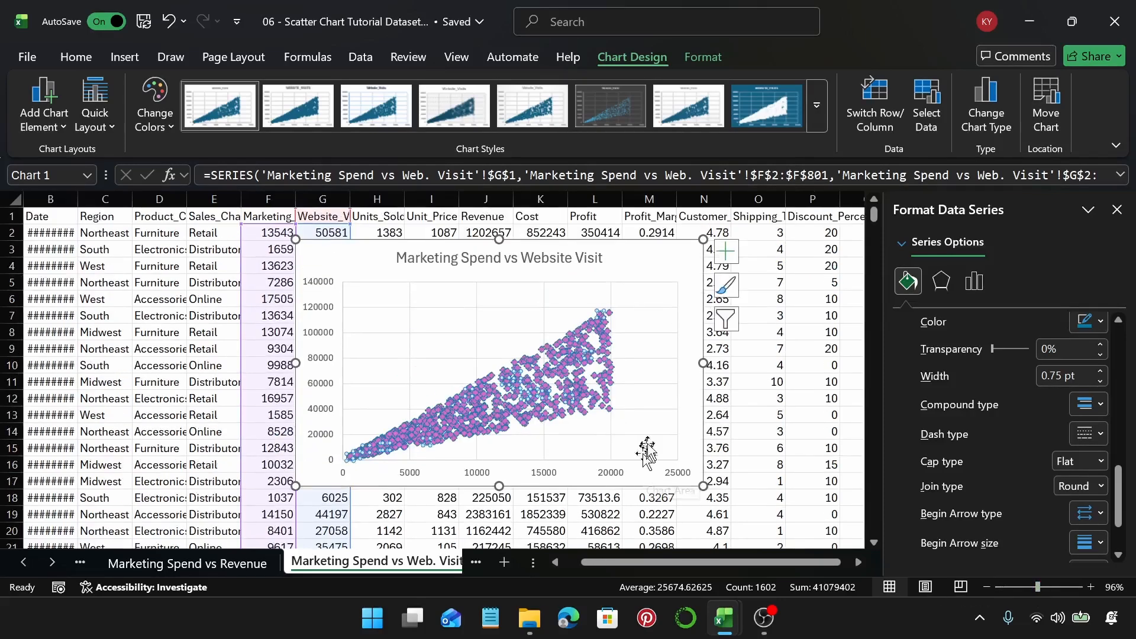
left_click(1090, 587)
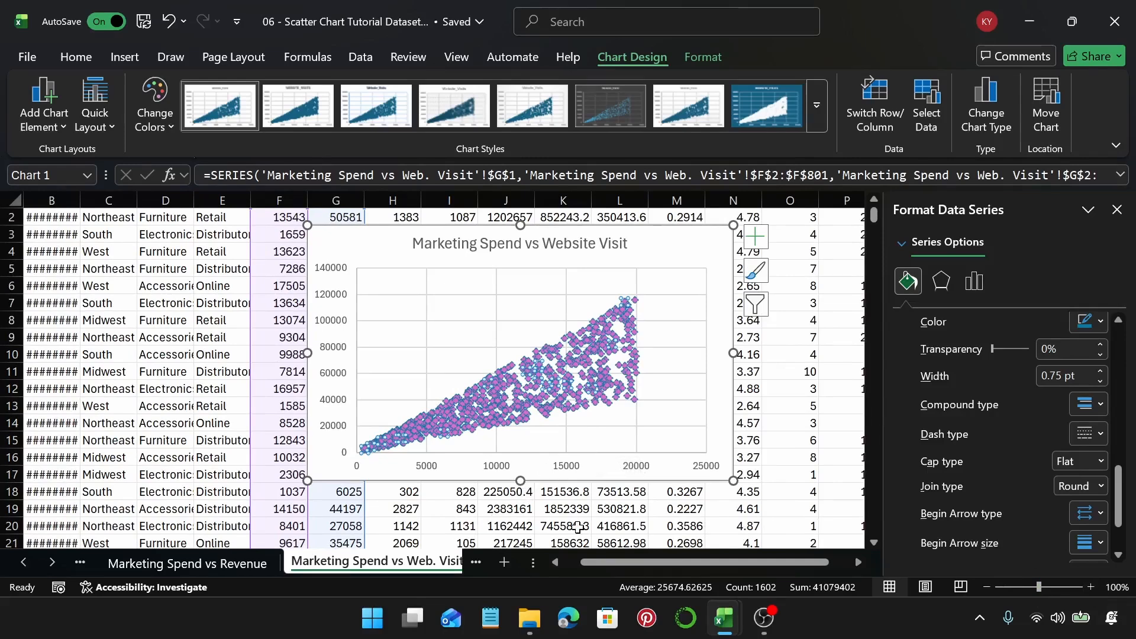
Step: Switch to the Market vs Web and Revenue sheet and bring its first columns into view
left_click(477, 563)
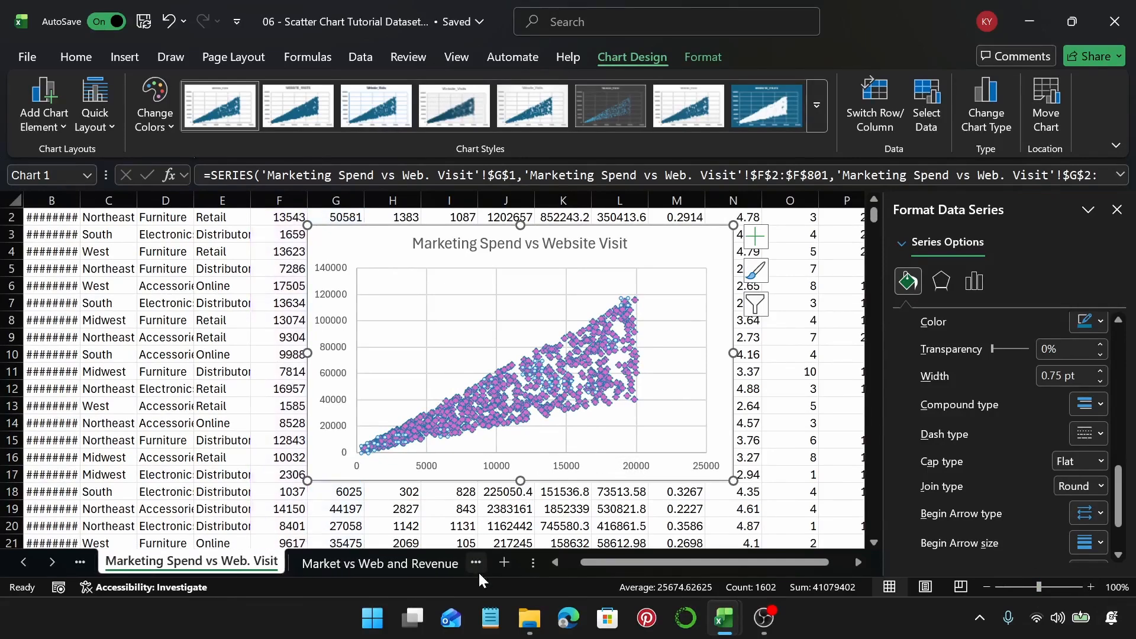
left_click(368, 570)
left_click_drag(704, 566, 523, 568)
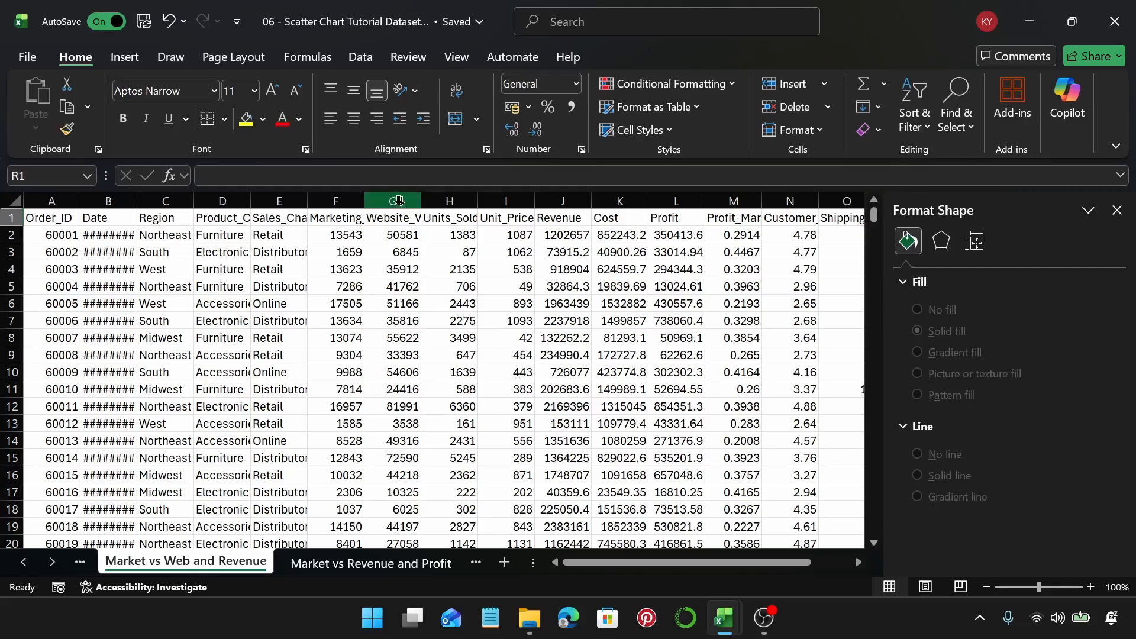
Step: Insert an XY scatter chart plotting Website_Visits and Revenue against Marketing_Spend, using columns F, G and J
left_click(324, 202)
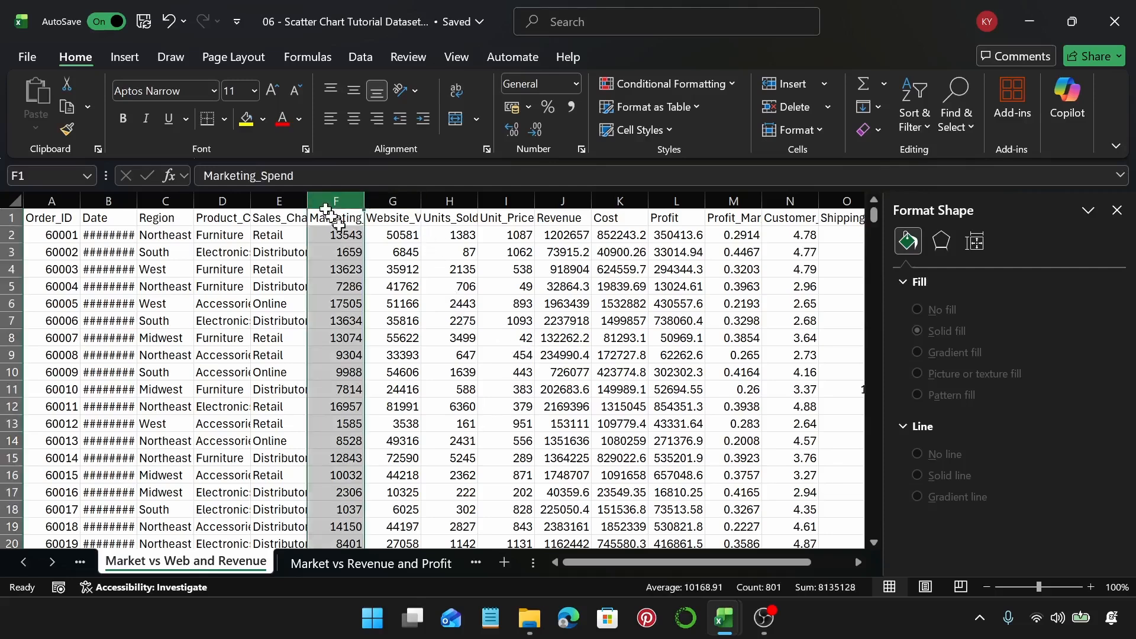
left_click(392, 202, "ctrl")
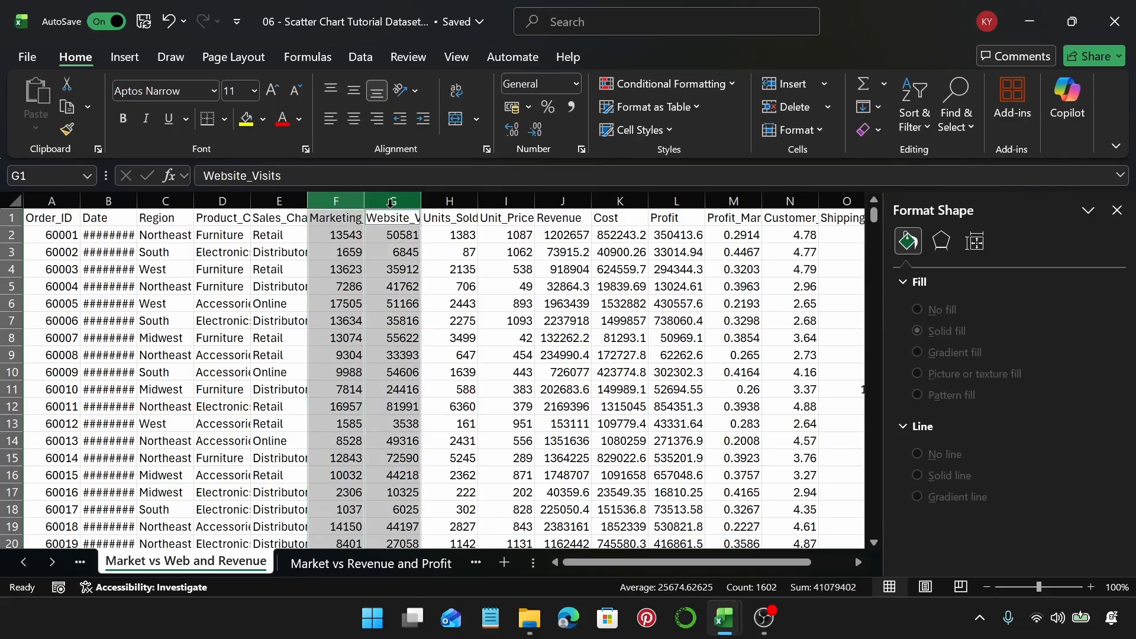
left_click(562, 201, "ctrl")
left_click(133, 58)
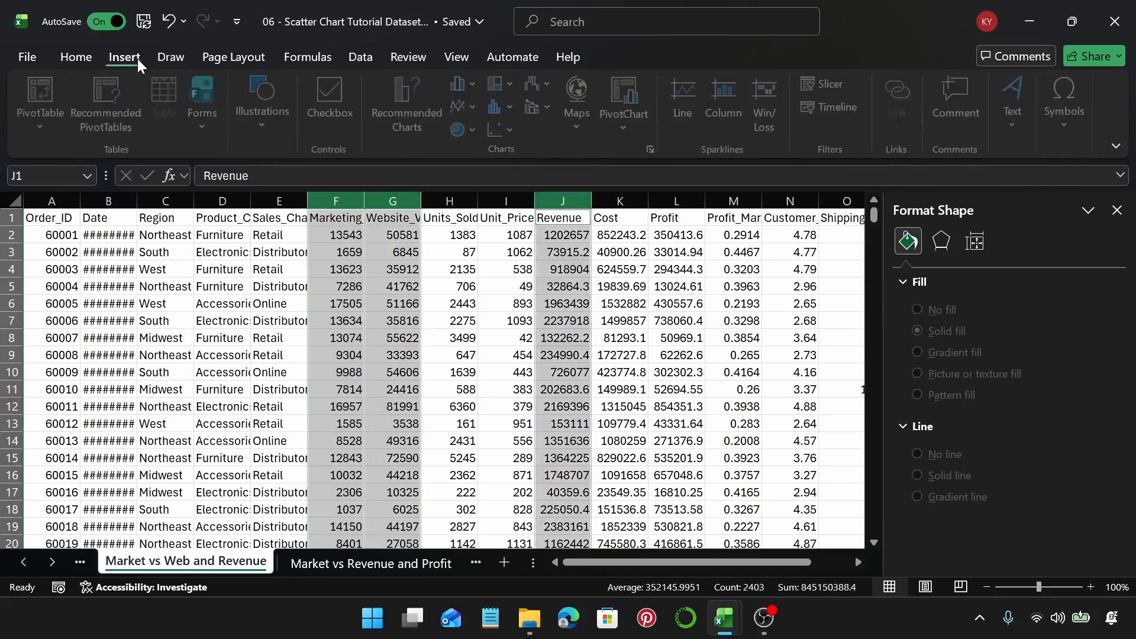
left_click(410, 112)
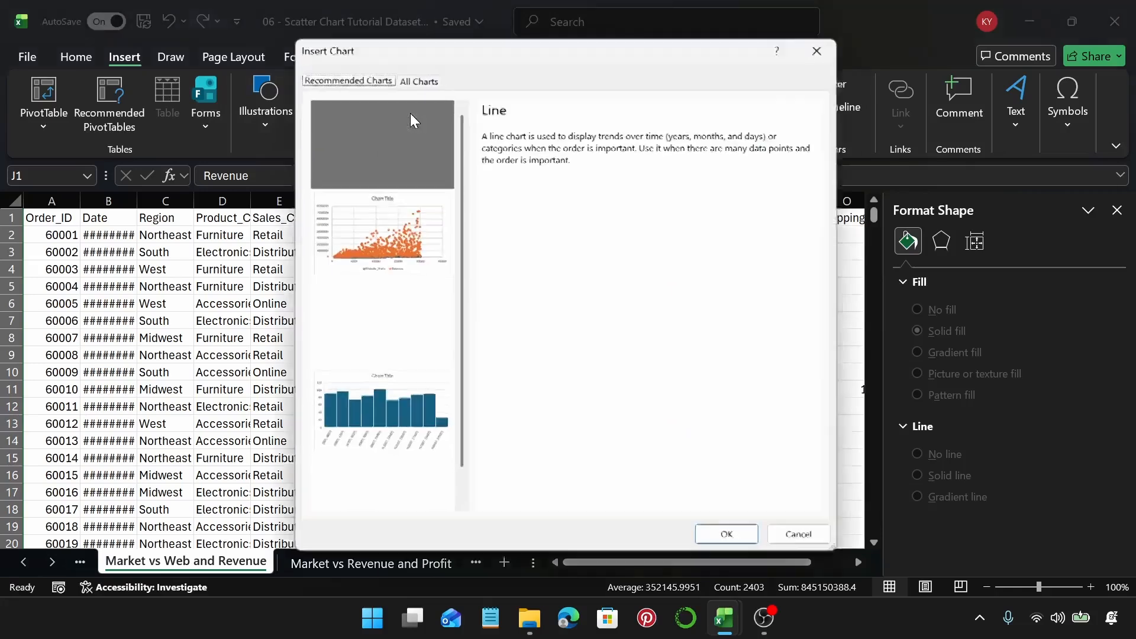
left_click(407, 74)
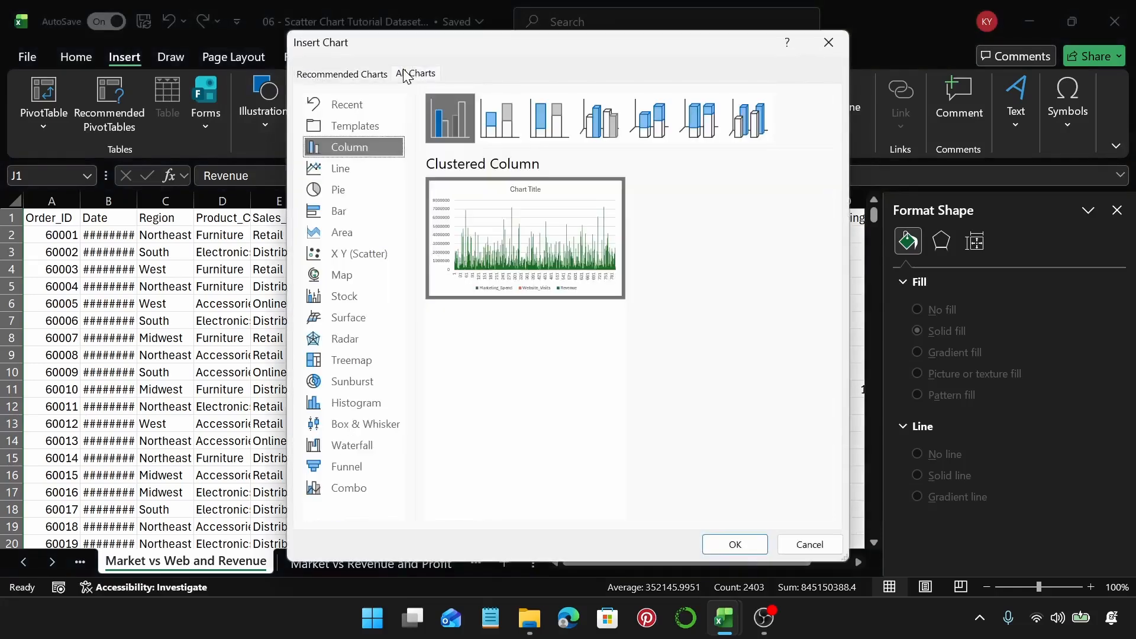
left_click(360, 255)
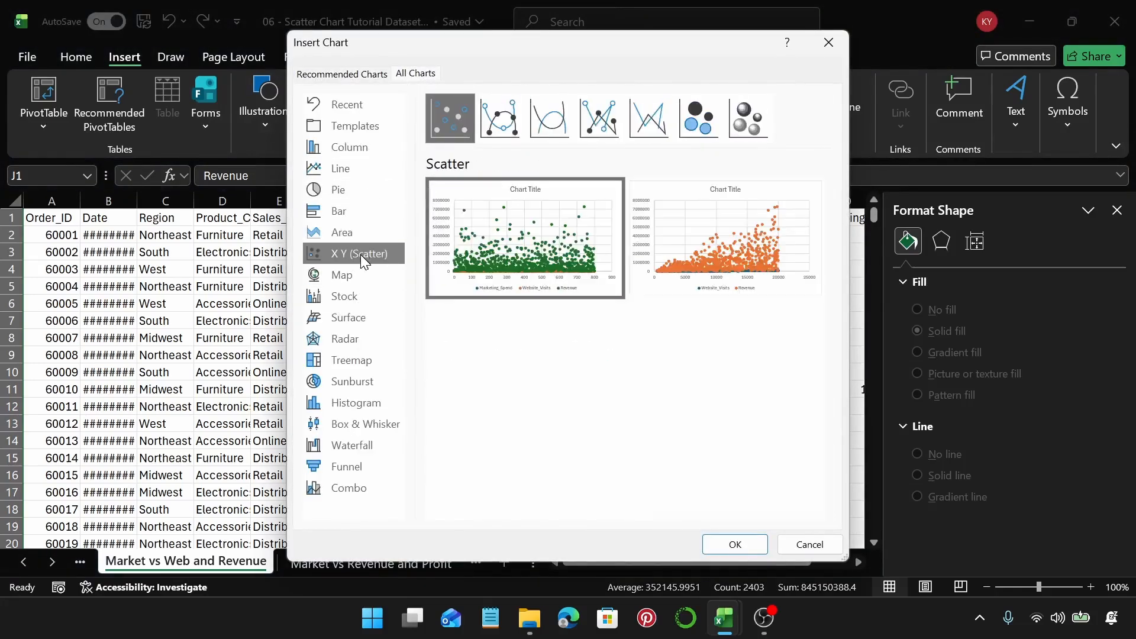
left_click(728, 543)
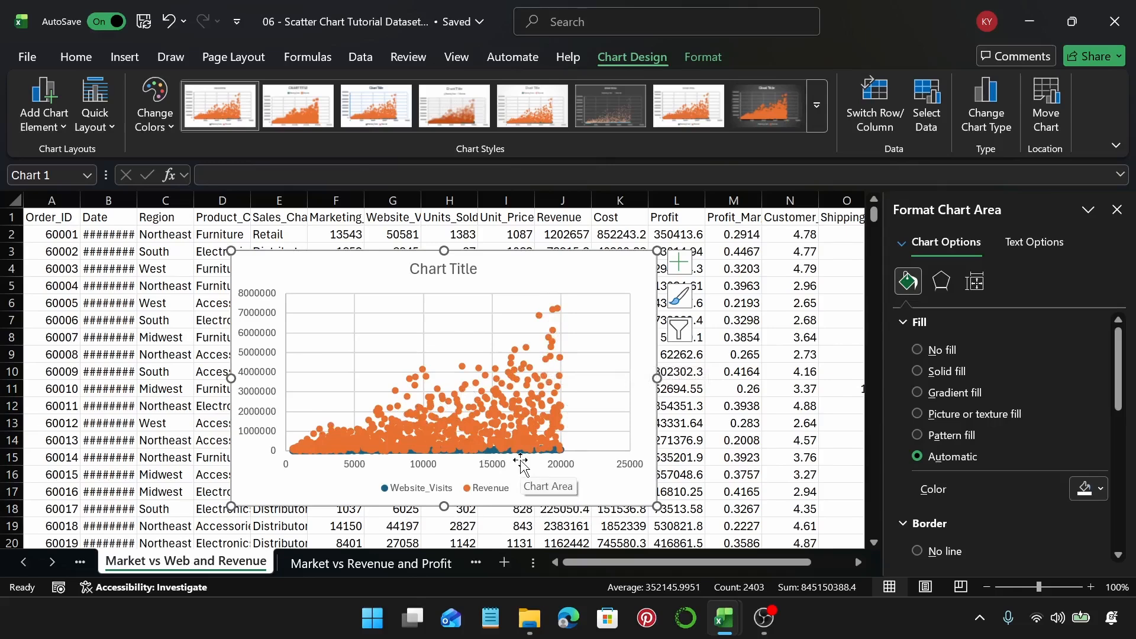
Step: Look at the sheet comparing spend with Web. Visit and return to the Market vs Web and Revenue sheet
left_click(24, 562)
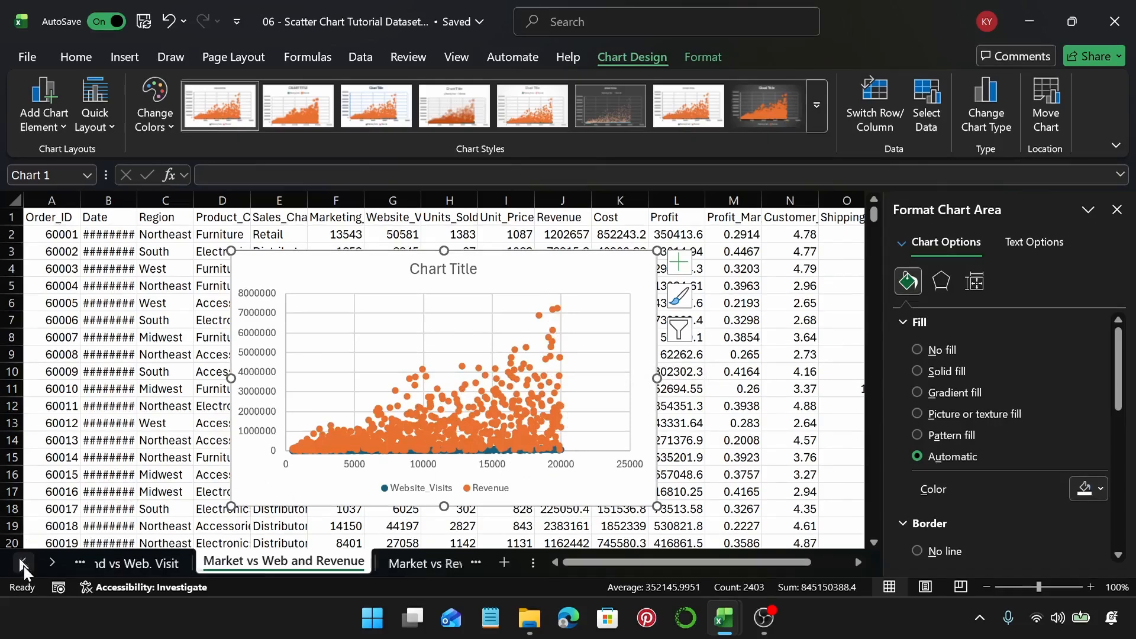
left_click(180, 558)
left_click(382, 563)
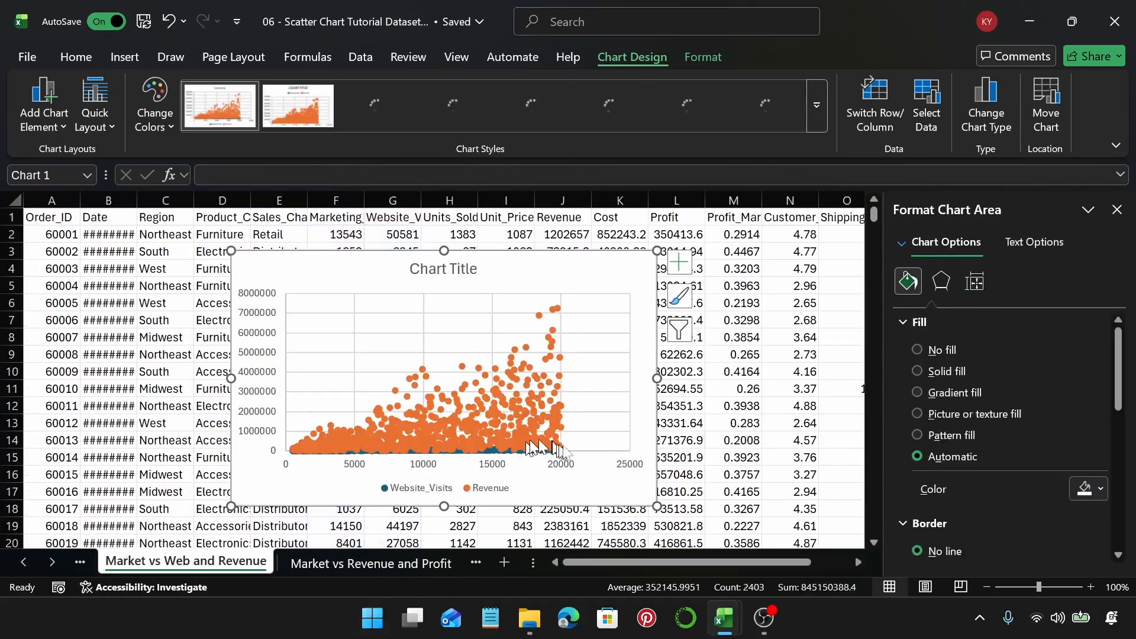
Step: Plot the Website_Visits series of the scatter chart on the secondary axis
left_click(494, 453)
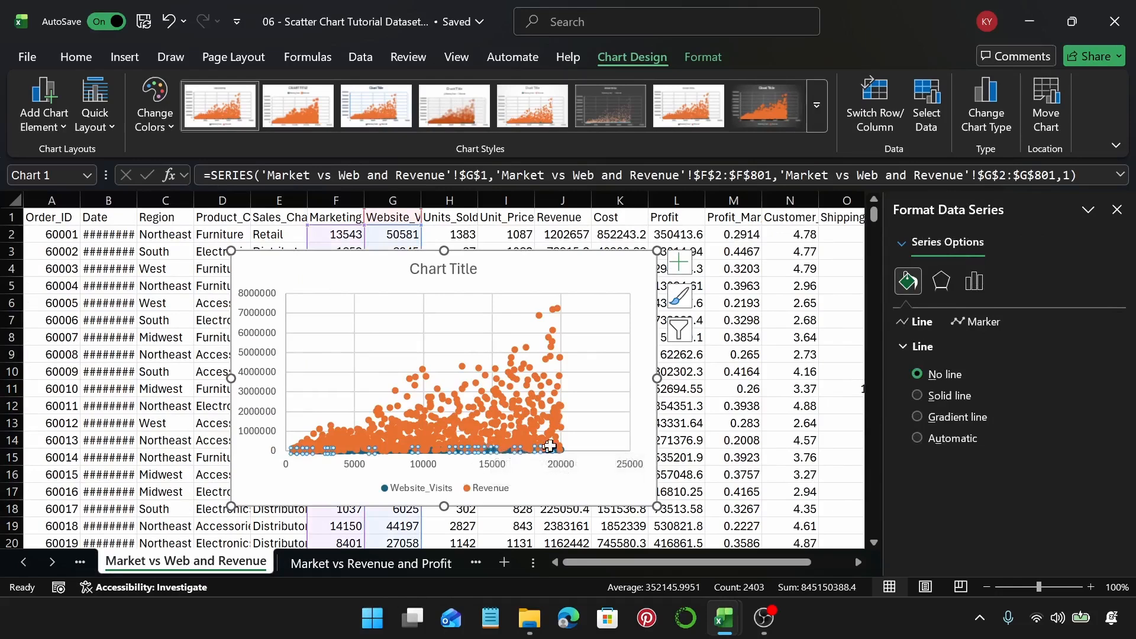
left_click(982, 287)
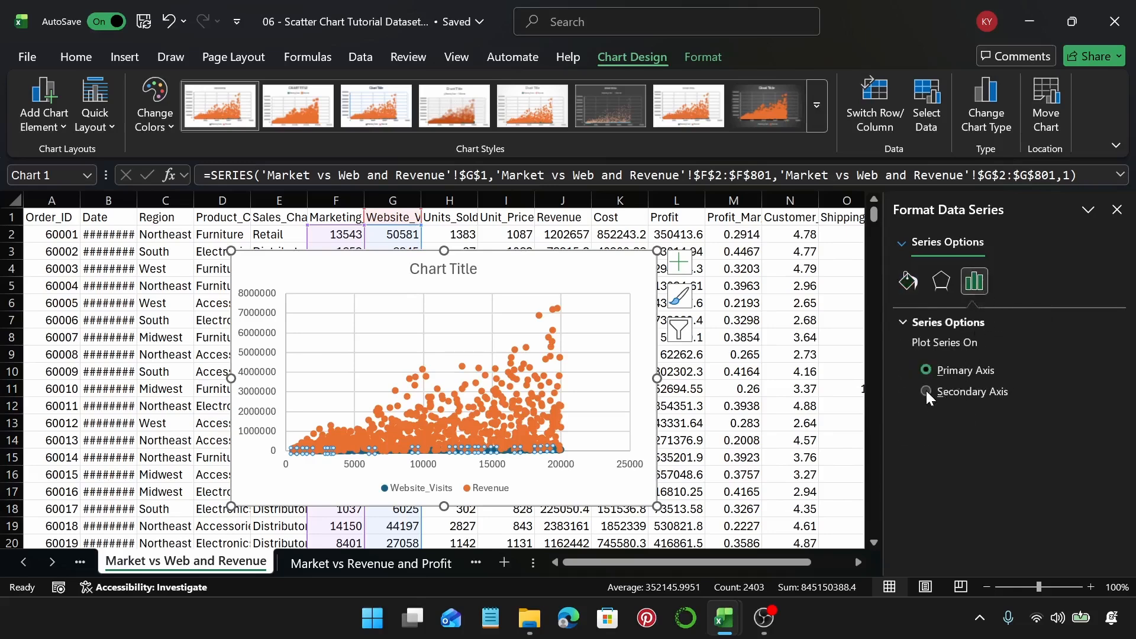
left_click(925, 391)
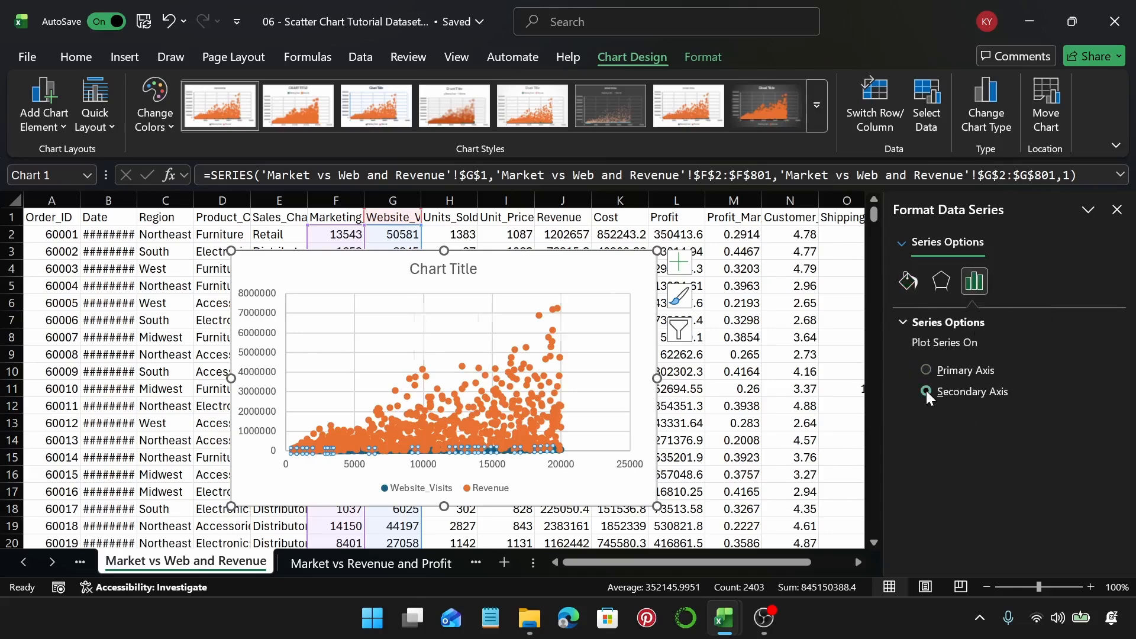
left_click(630, 274)
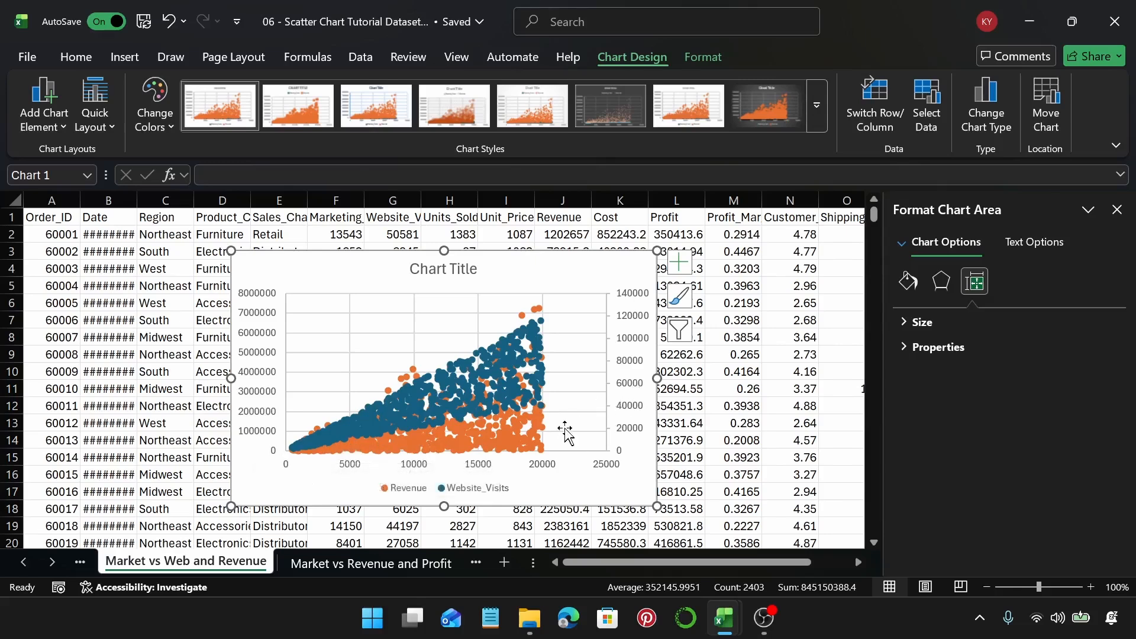
Step: Switch the Website_Visits series' marker option to Built-in
mouse_move(525, 442)
mouse_move(515, 389)
left_click(502, 395)
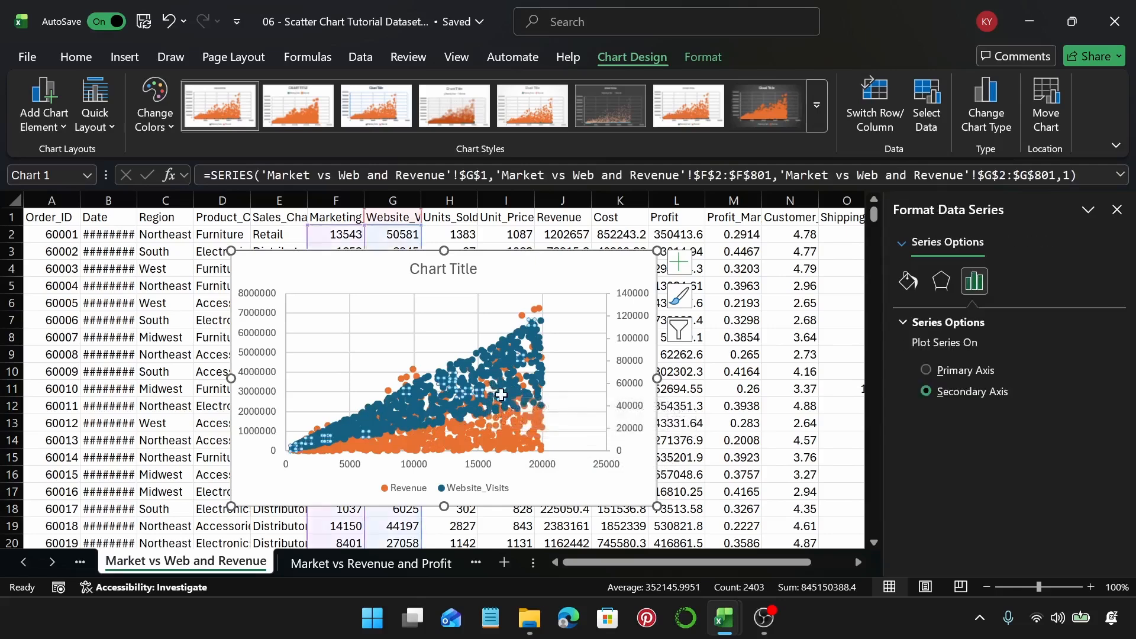
left_click(903, 291)
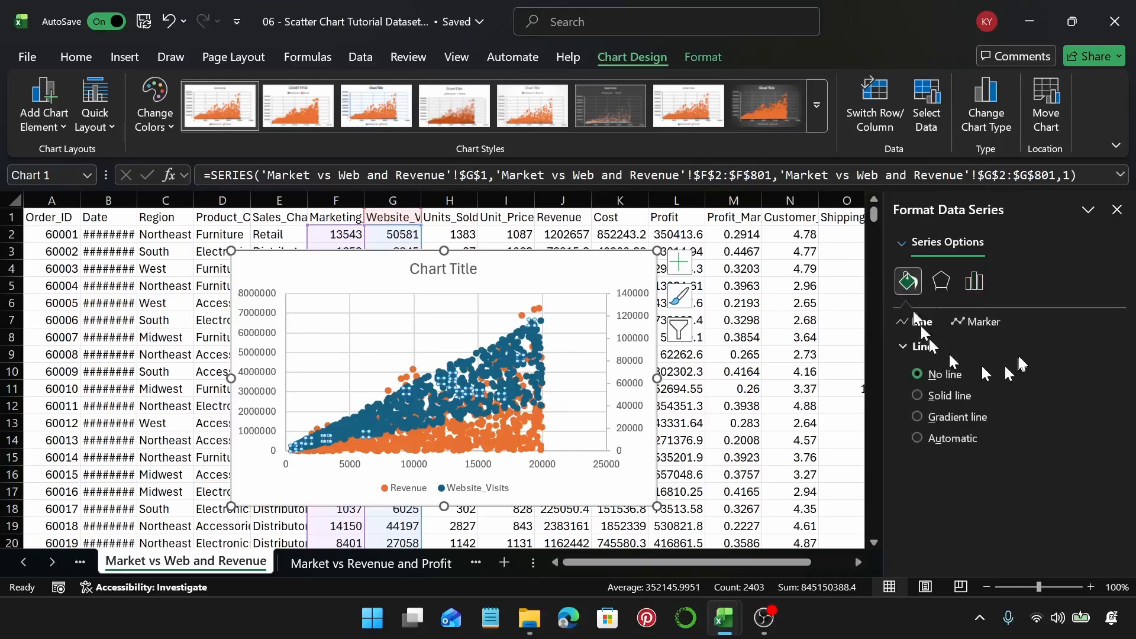
left_click(1000, 321)
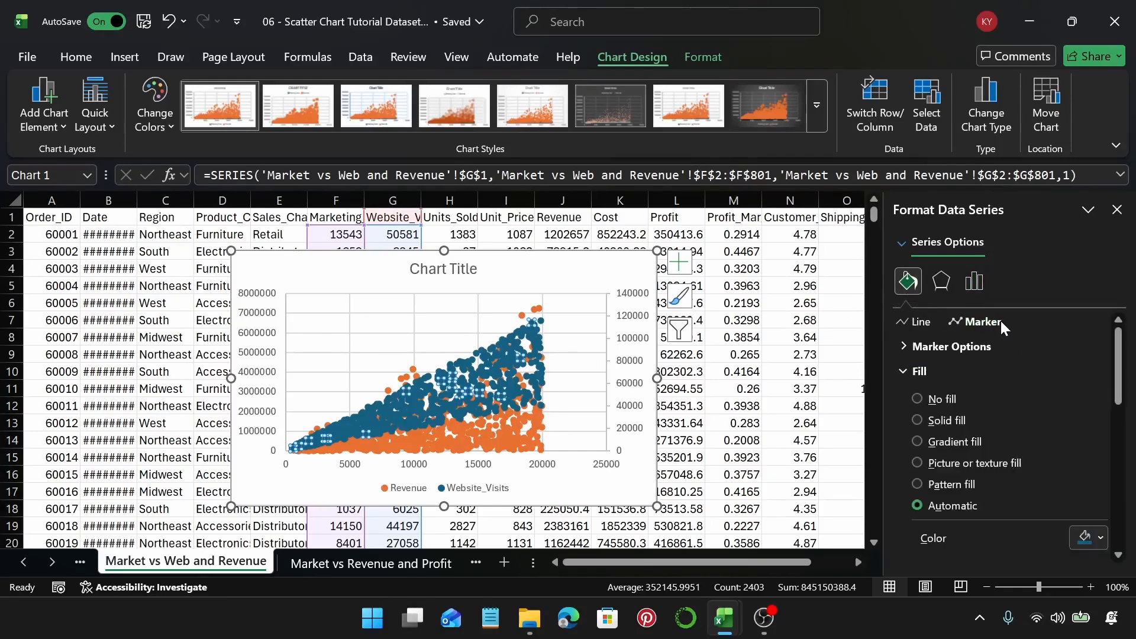
left_click(957, 353)
left_click(916, 415)
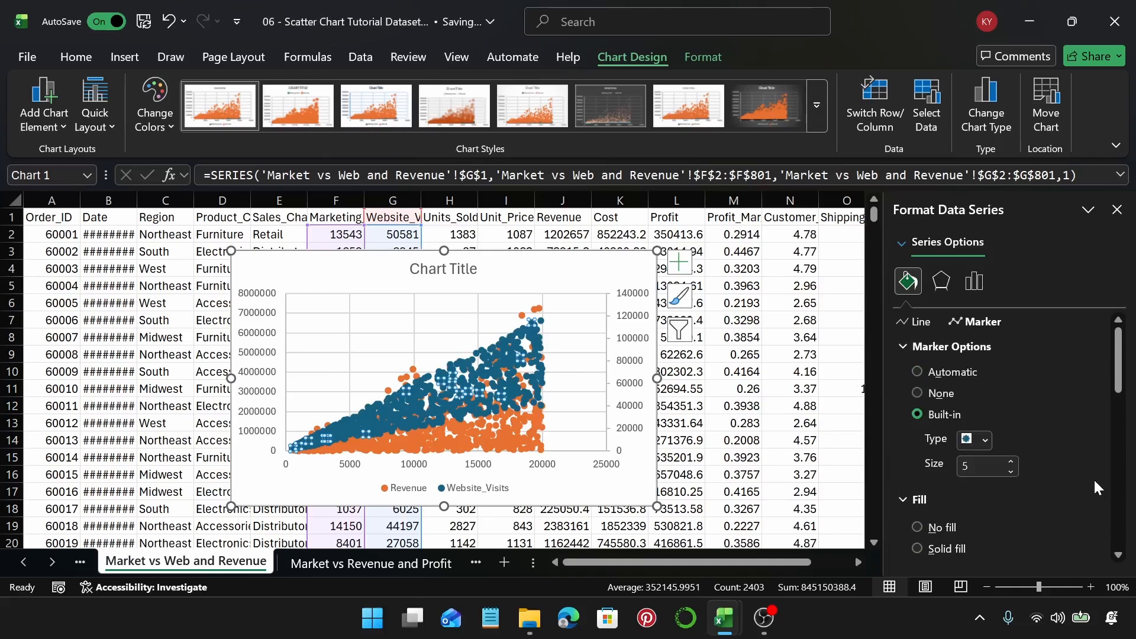
Step: Try a solid pinkish-purple border line on the Website_Visits markers, and undo it
scroll(1086, 471, "down", 6)
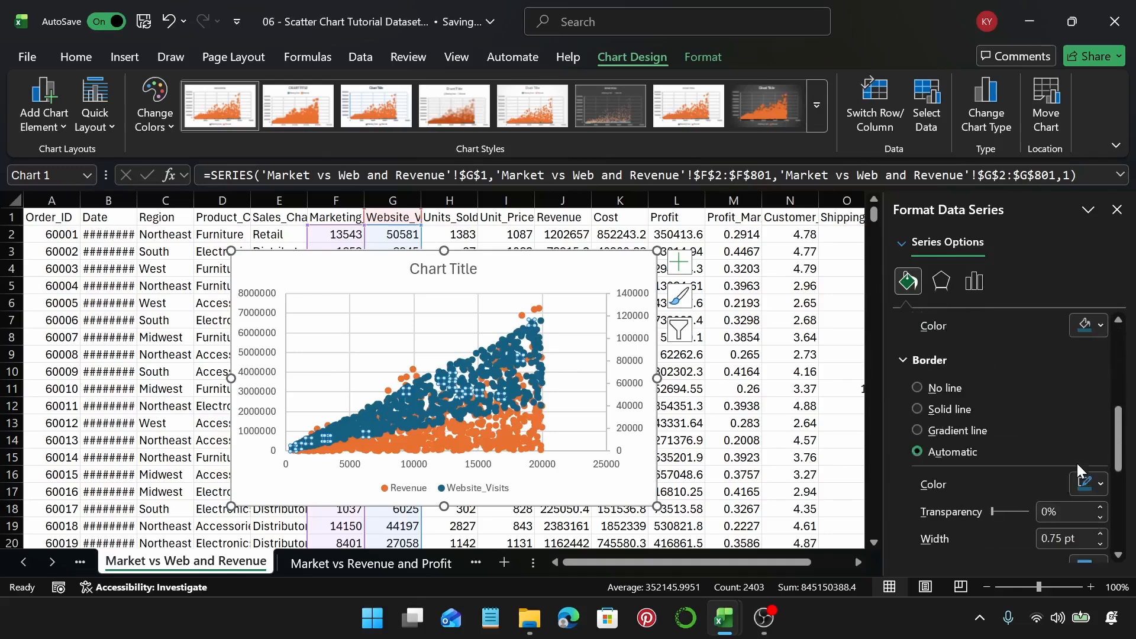
left_click(918, 408)
left_click(1091, 484)
left_click(1095, 307)
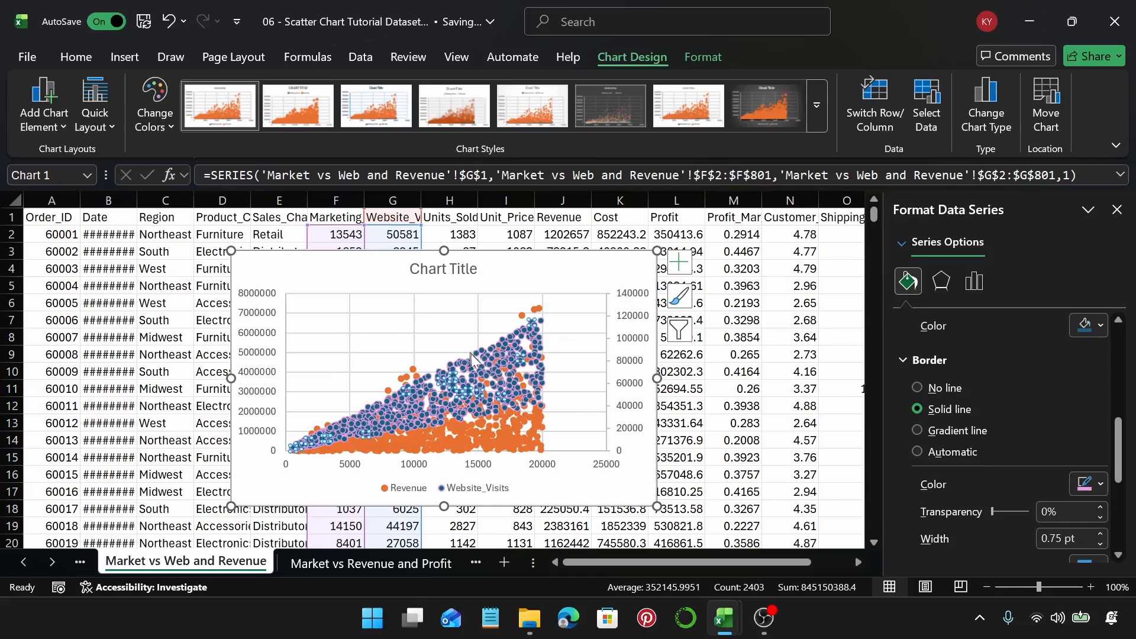
scroll(1049, 407, "up", 5)
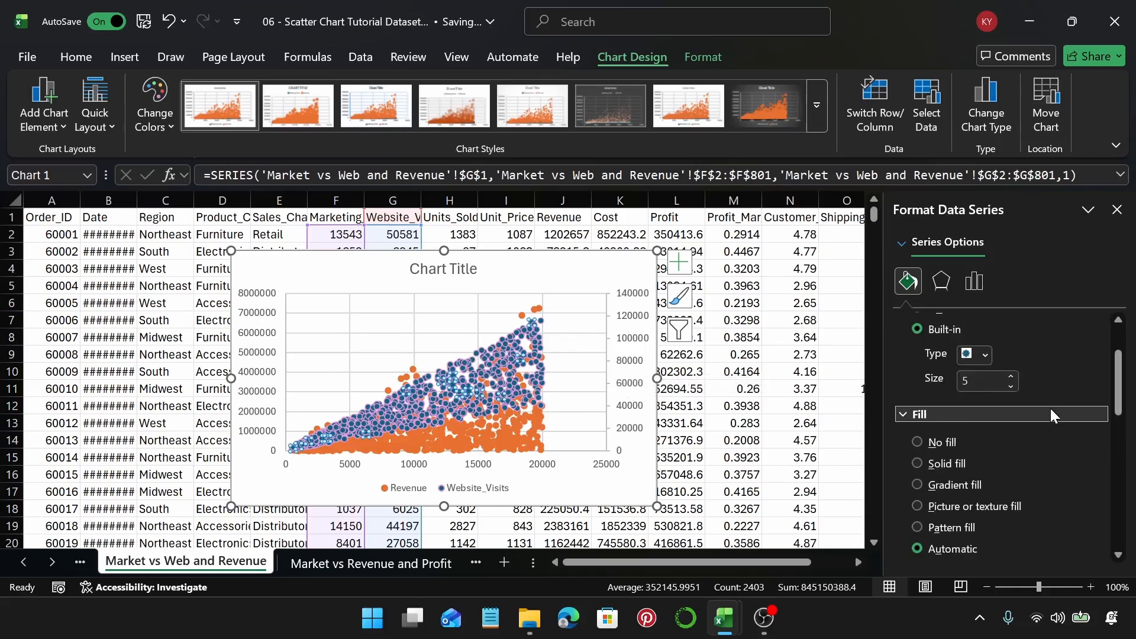
scroll(1050, 414, "down", 2)
key("ctrl+z")
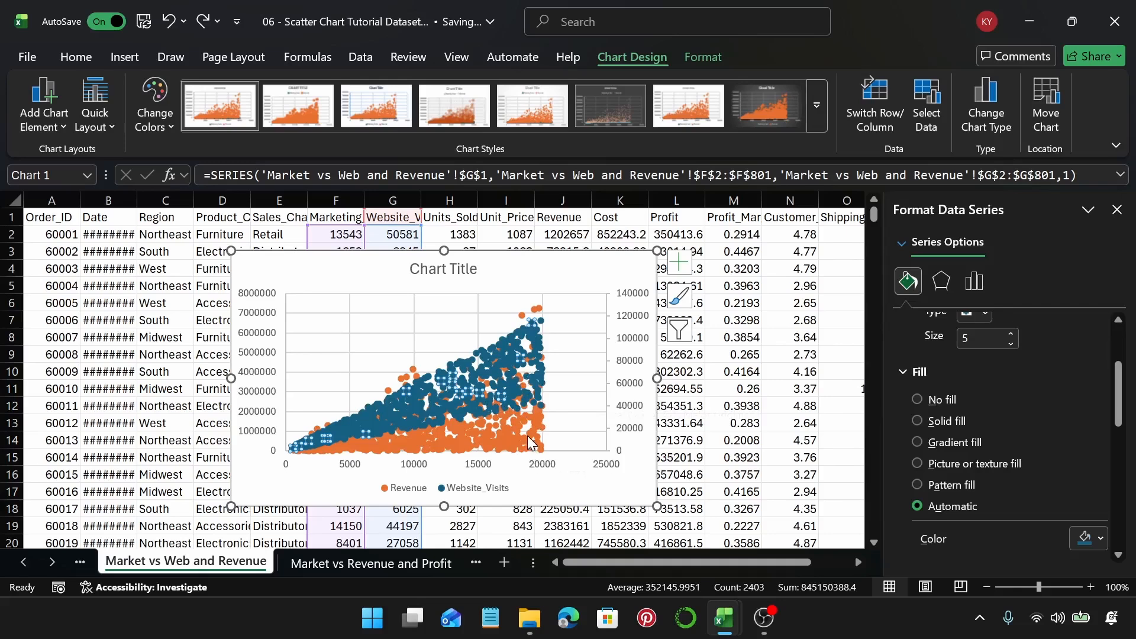
Step: Change the built-in marker type of the Website_Visits series to the X shape
mouse_move(521, 366)
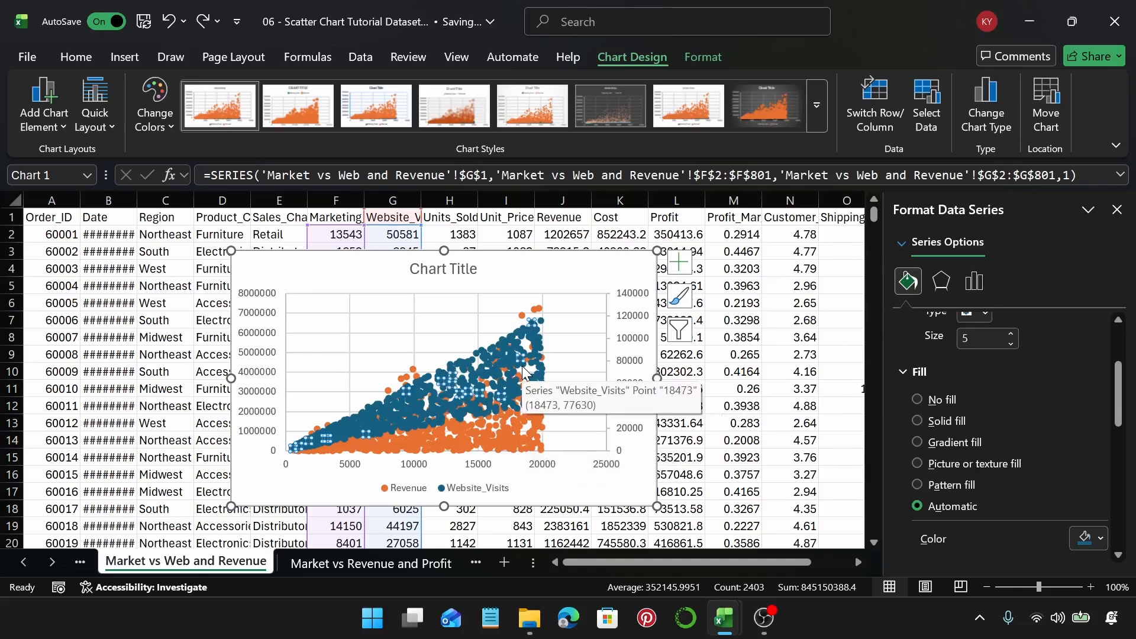
scroll(1027, 415, "up", 1)
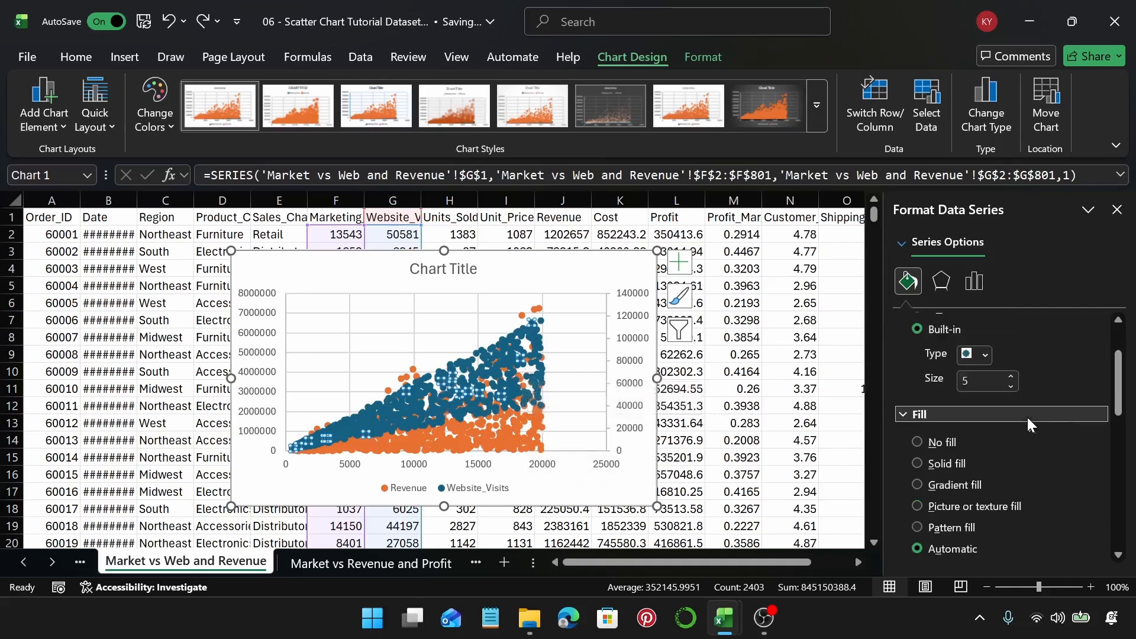
left_click(985, 354)
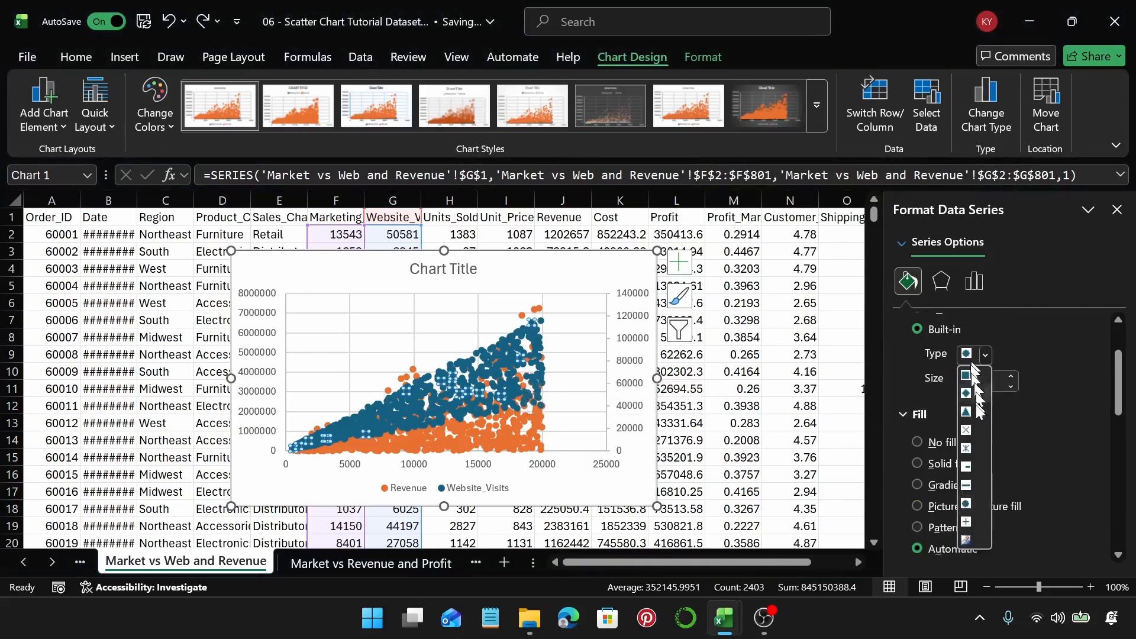
left_click(964, 428)
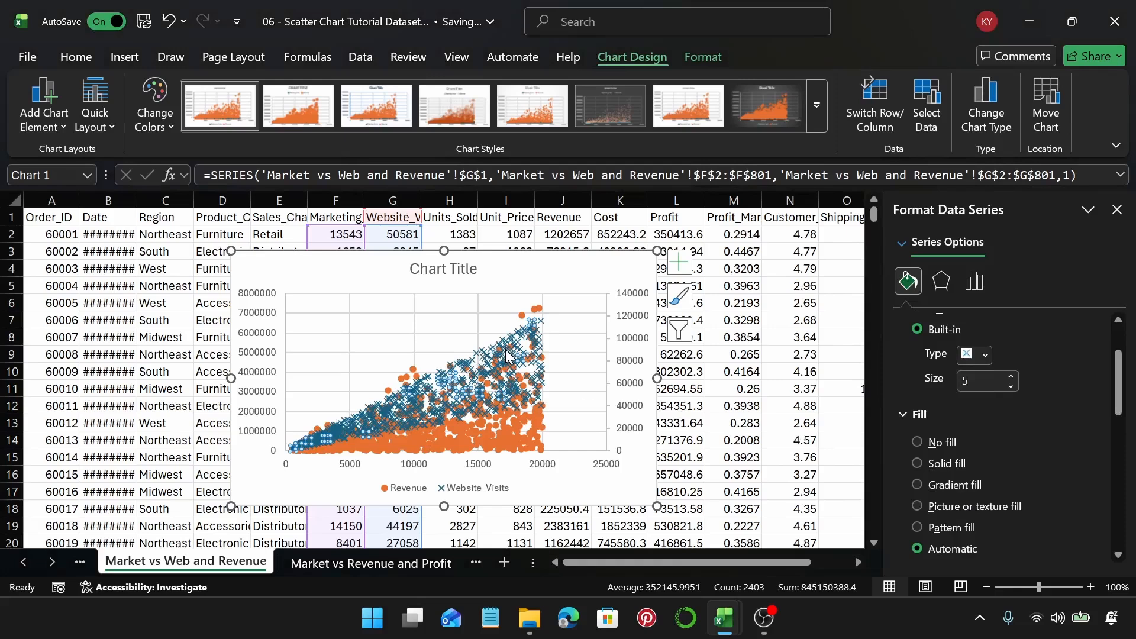
left_click(599, 272)
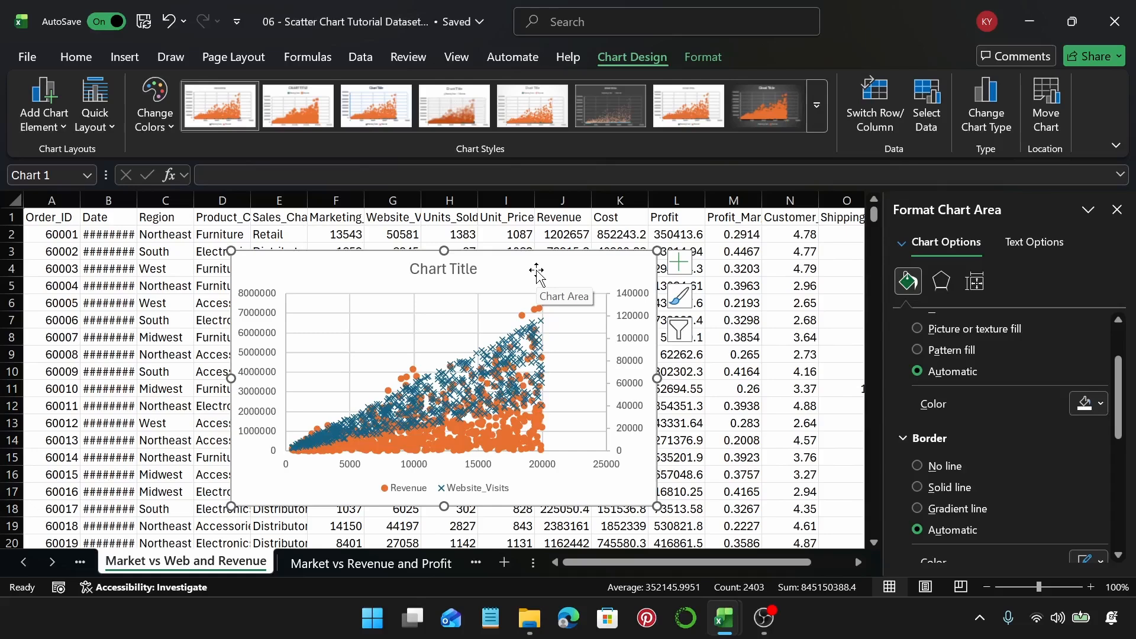
Step: Replace the chart's title with "Marketing Spend vs Web. Visits and Revenue"
left_click(428, 276)
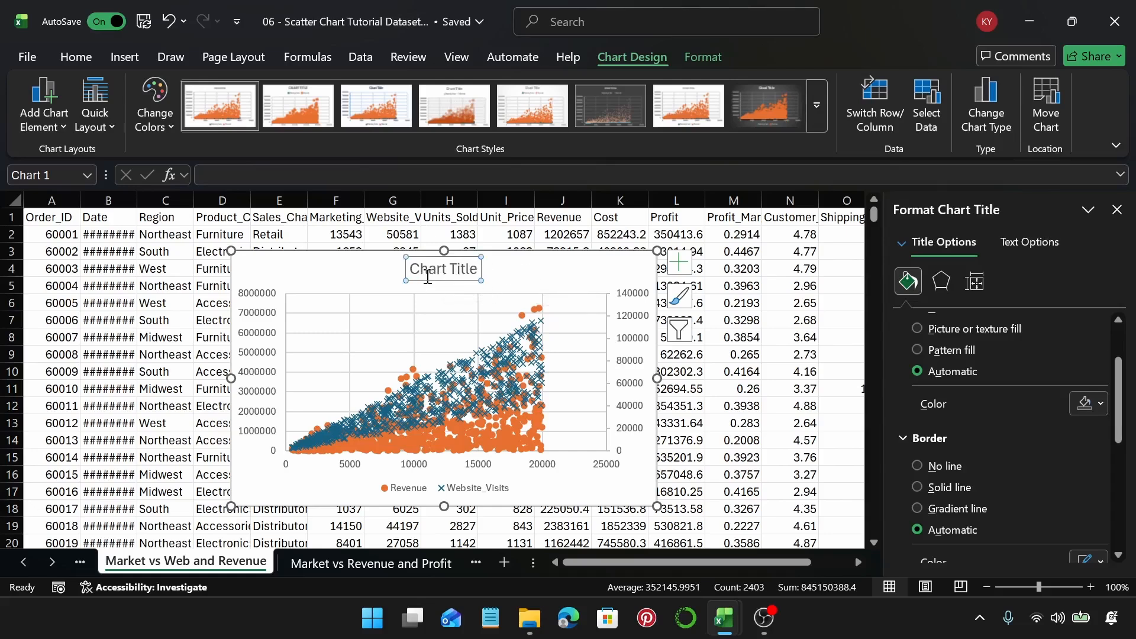
double_click(429, 276)
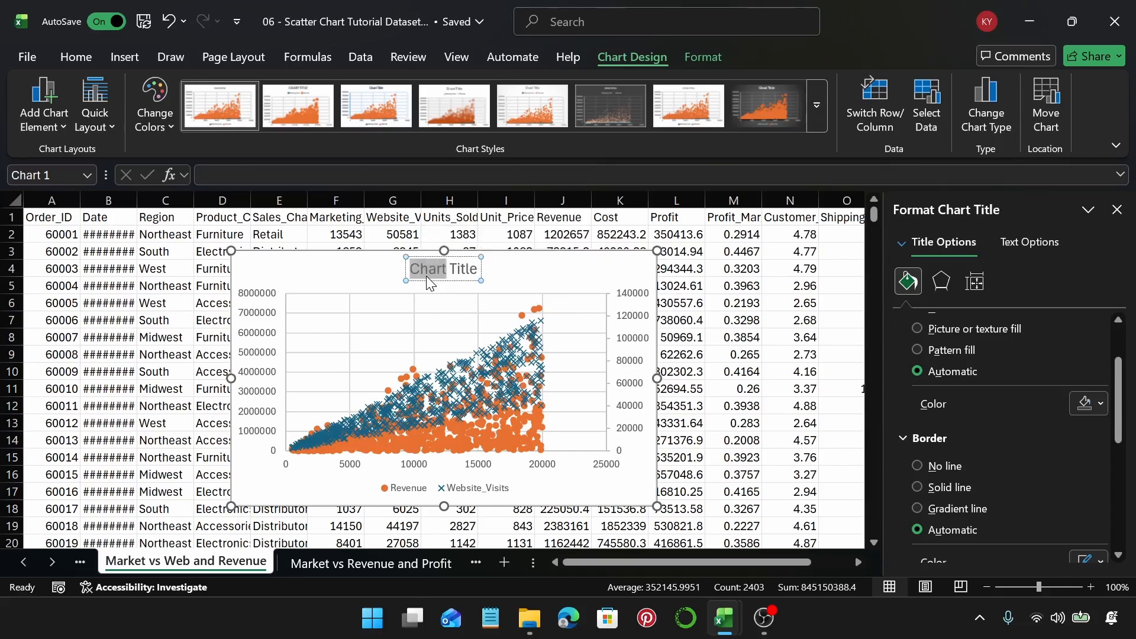
key("ctrl+a")
type("Mar")
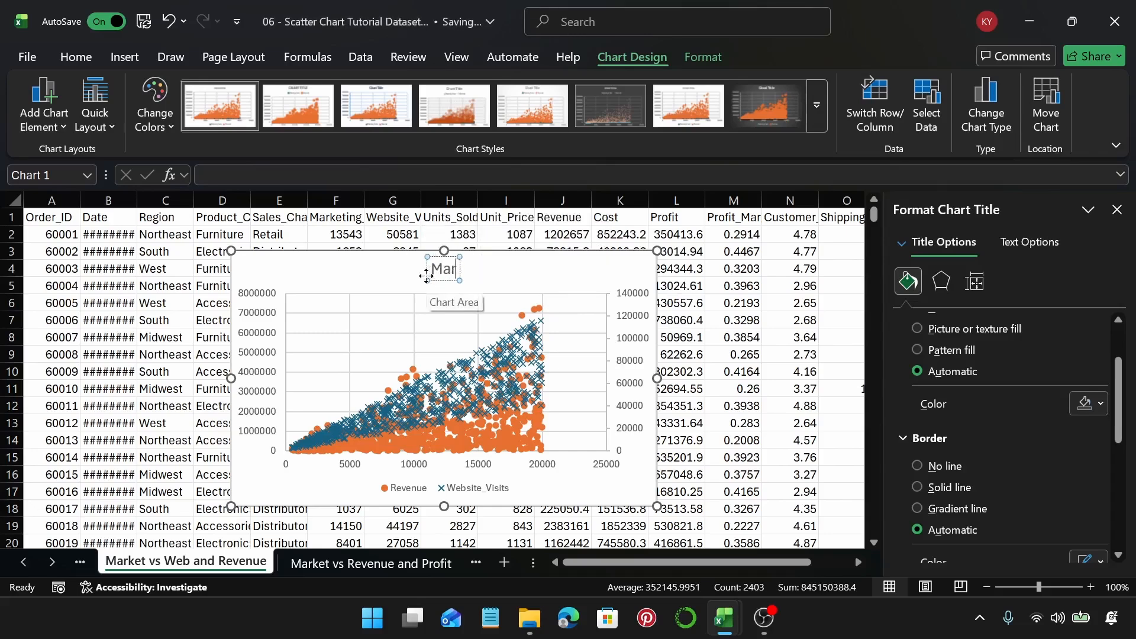
type("keting")
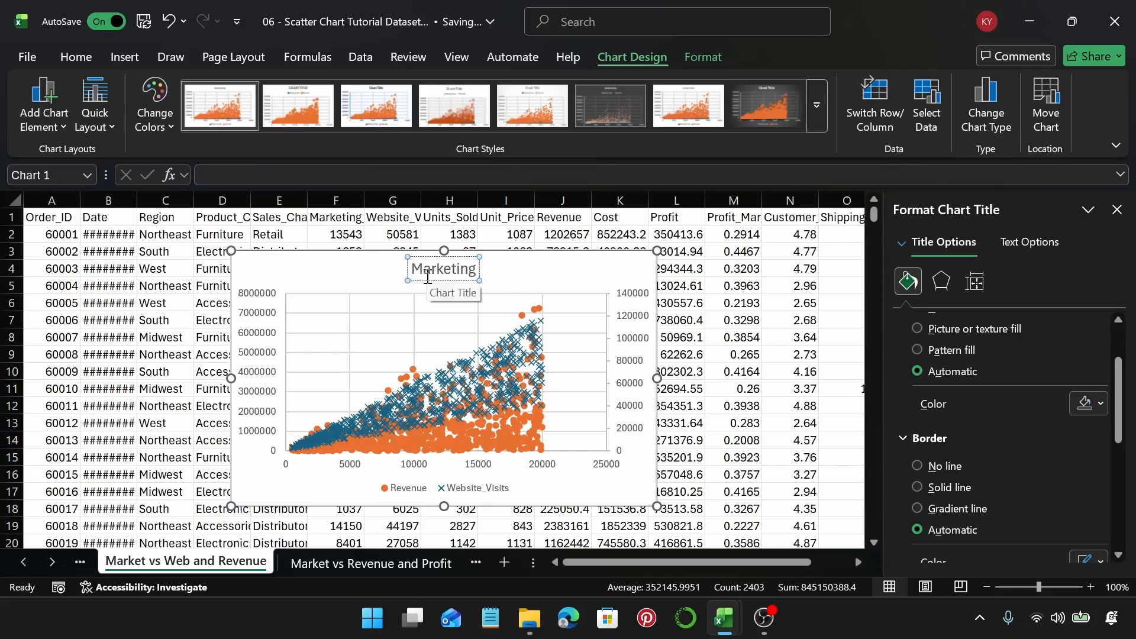
type(" Spend vs")
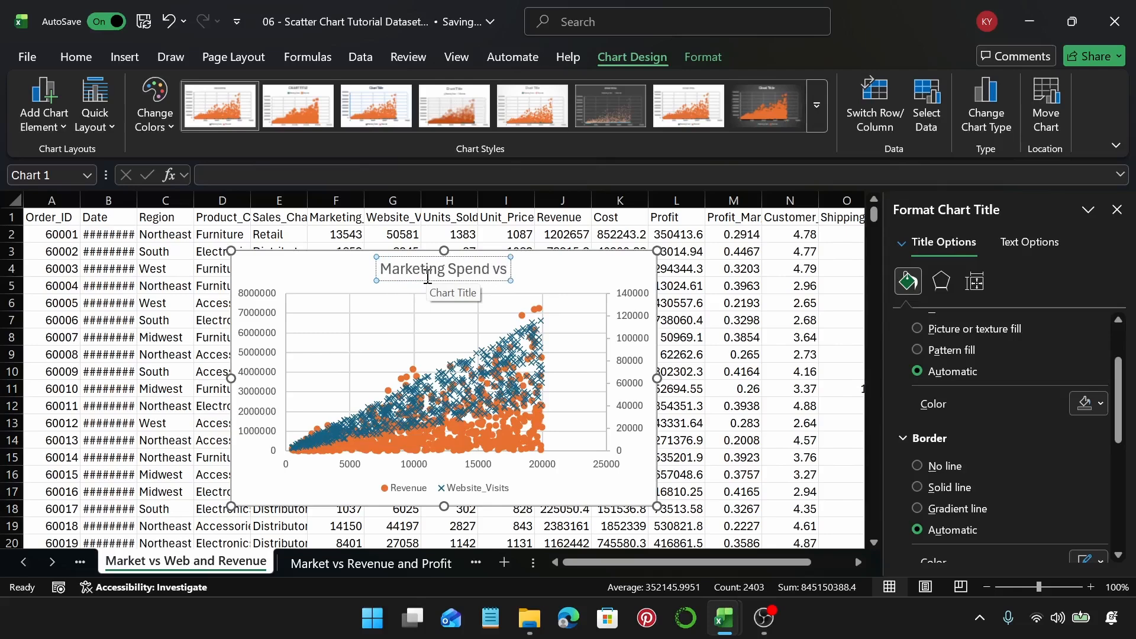
type(" Web,")
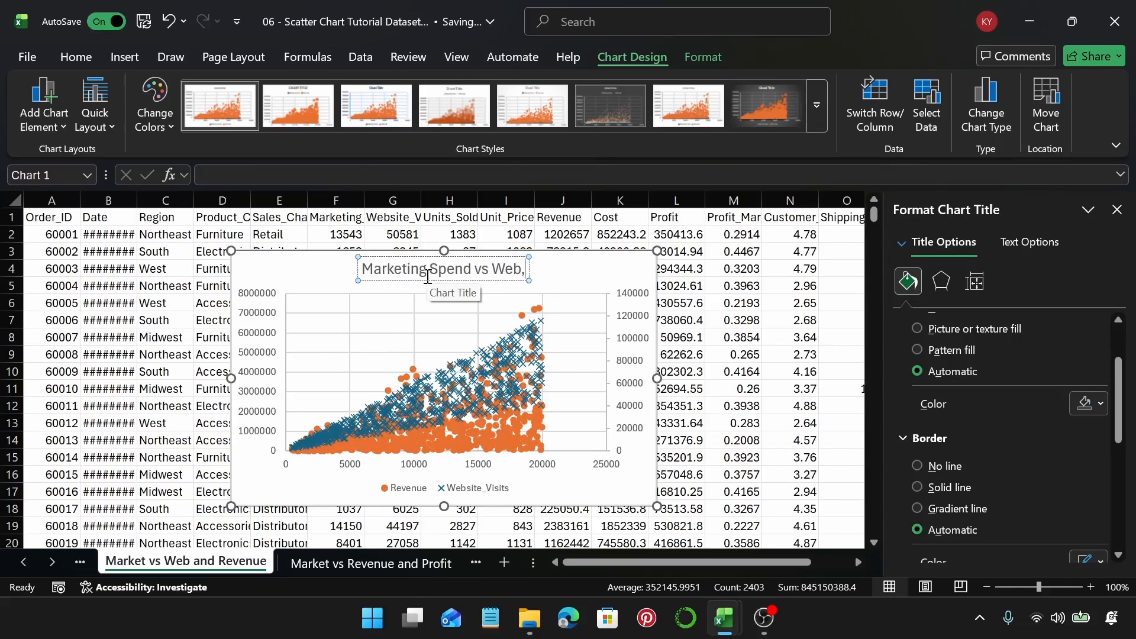
key("BackSpace")
type(". Visits")
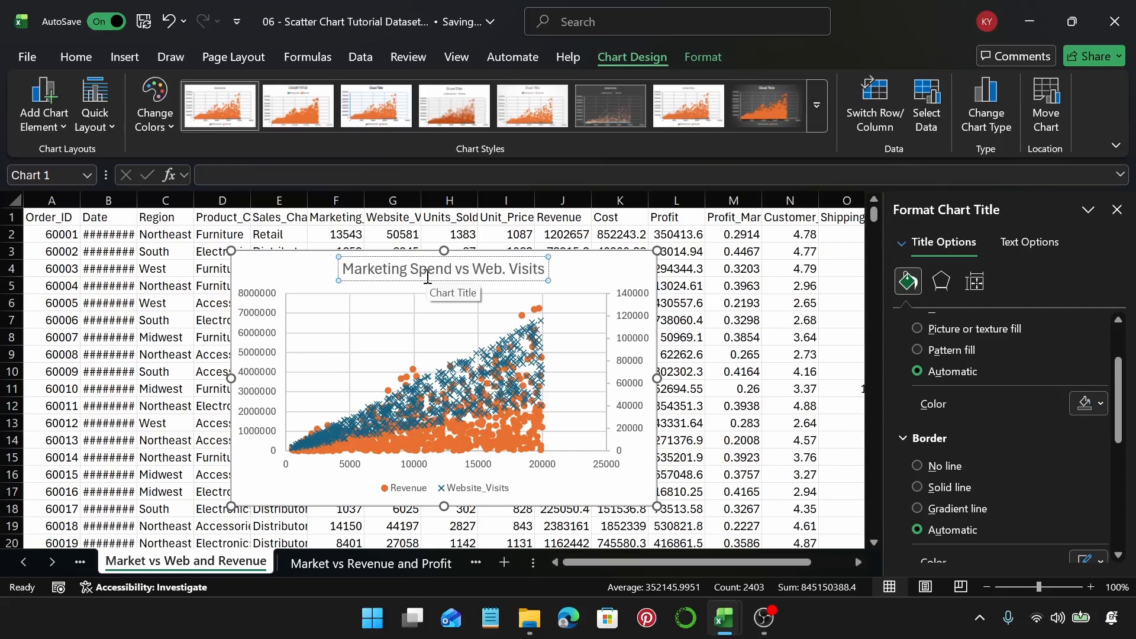
type(" and R")
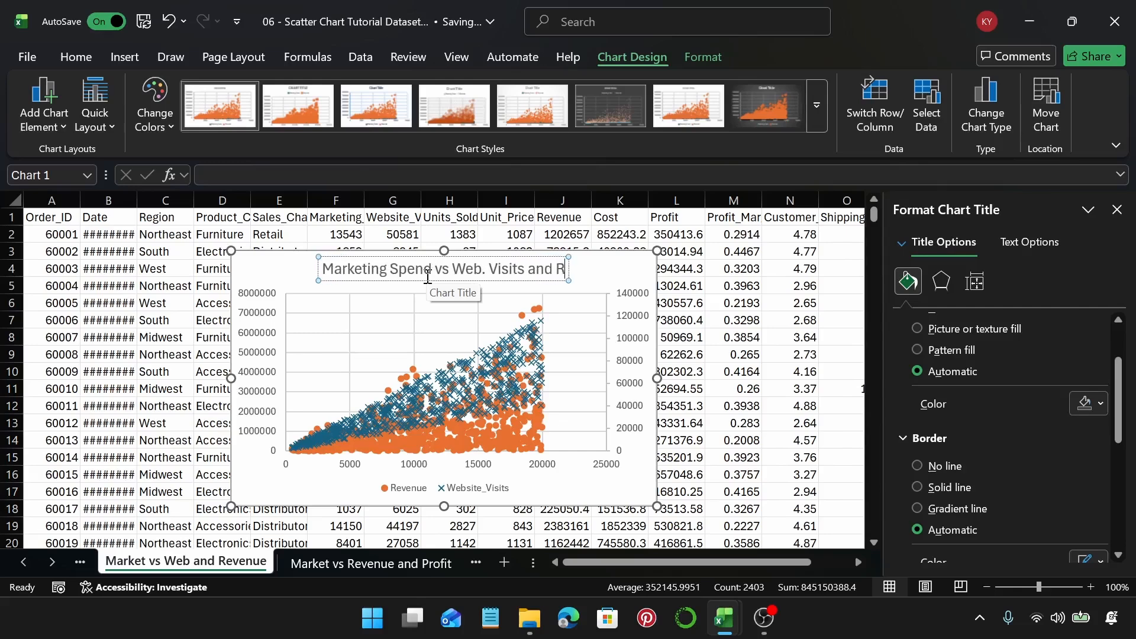
type("evenue")
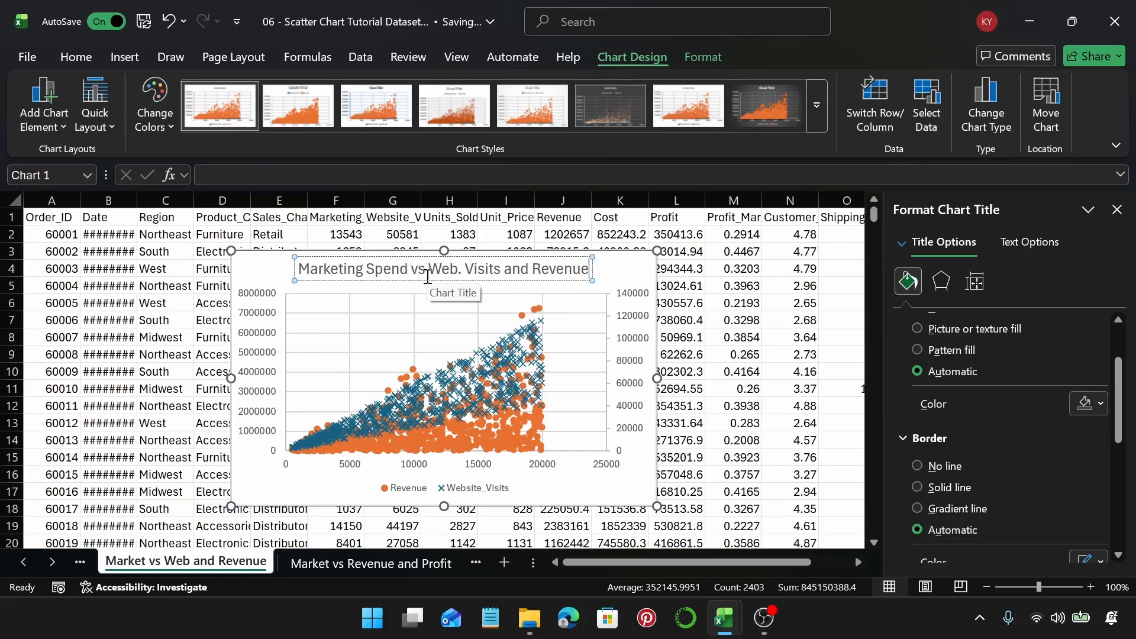
left_click(620, 275)
left_click(527, 443)
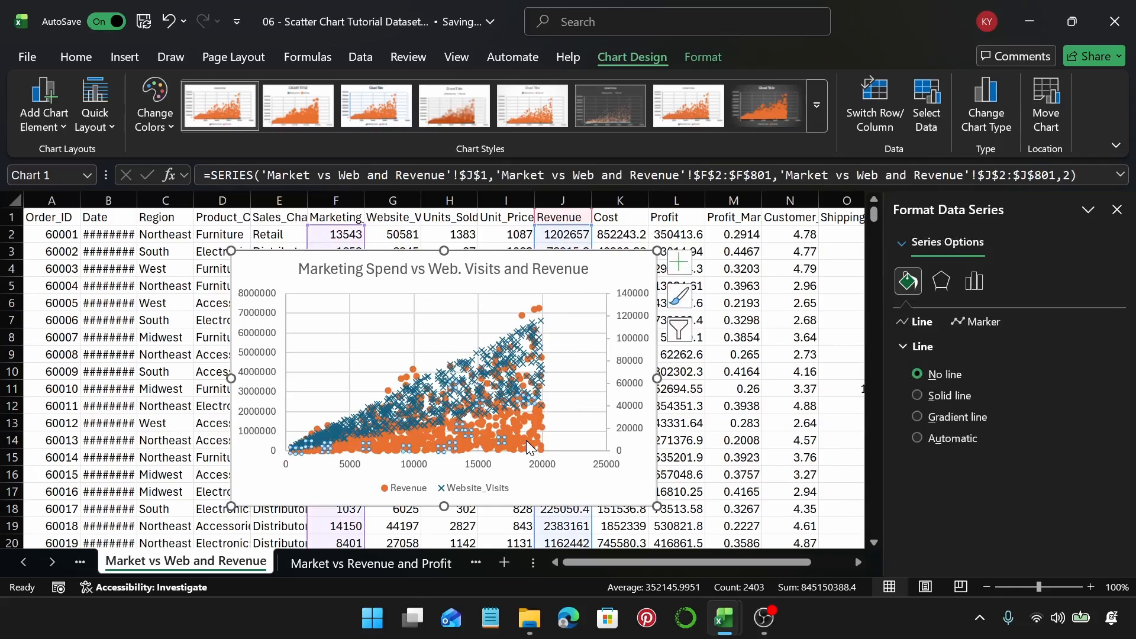
left_click(609, 279)
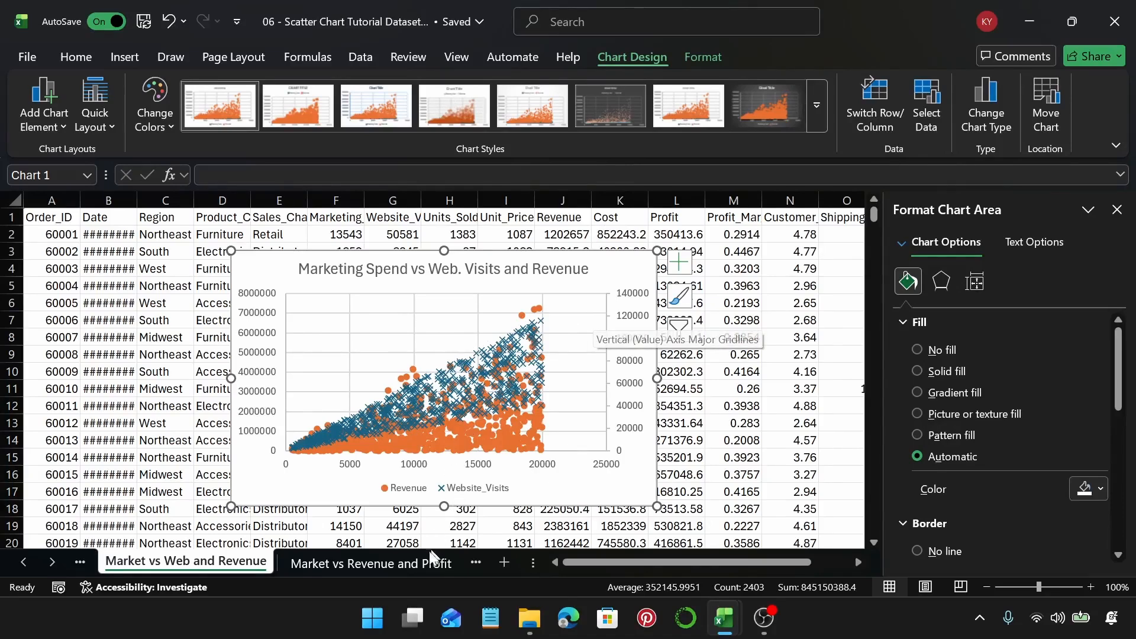
Step: On the "Market vs Revenue and Profit" sheet, select the whole Marketing_Spend, Revenue and Profit columns together
left_click(408, 563)
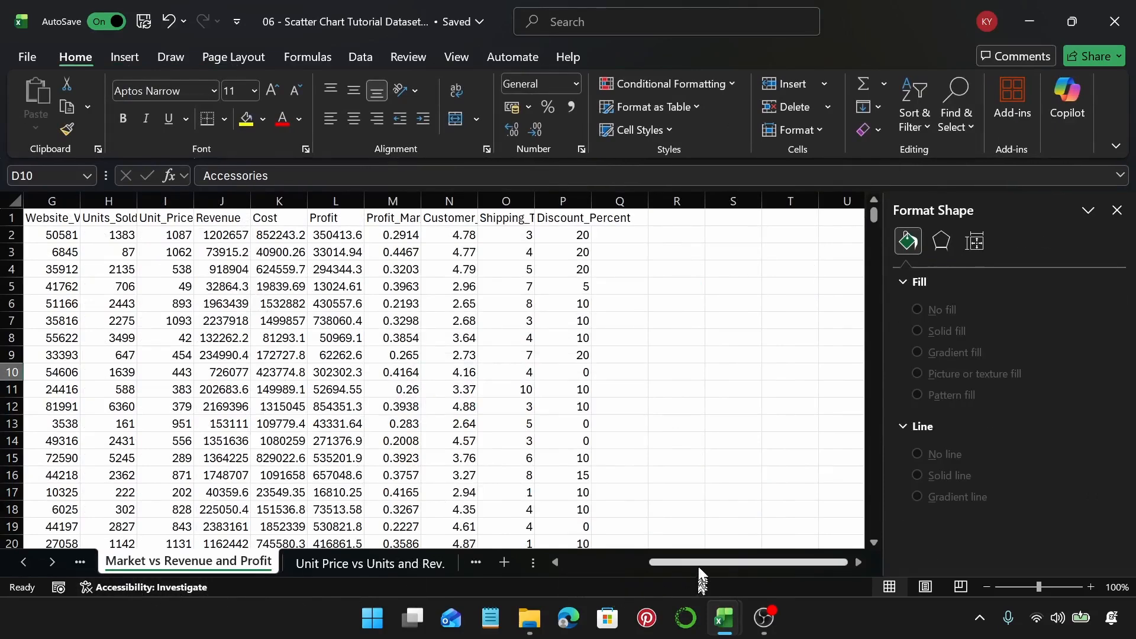
left_click_drag(719, 562, 570, 562)
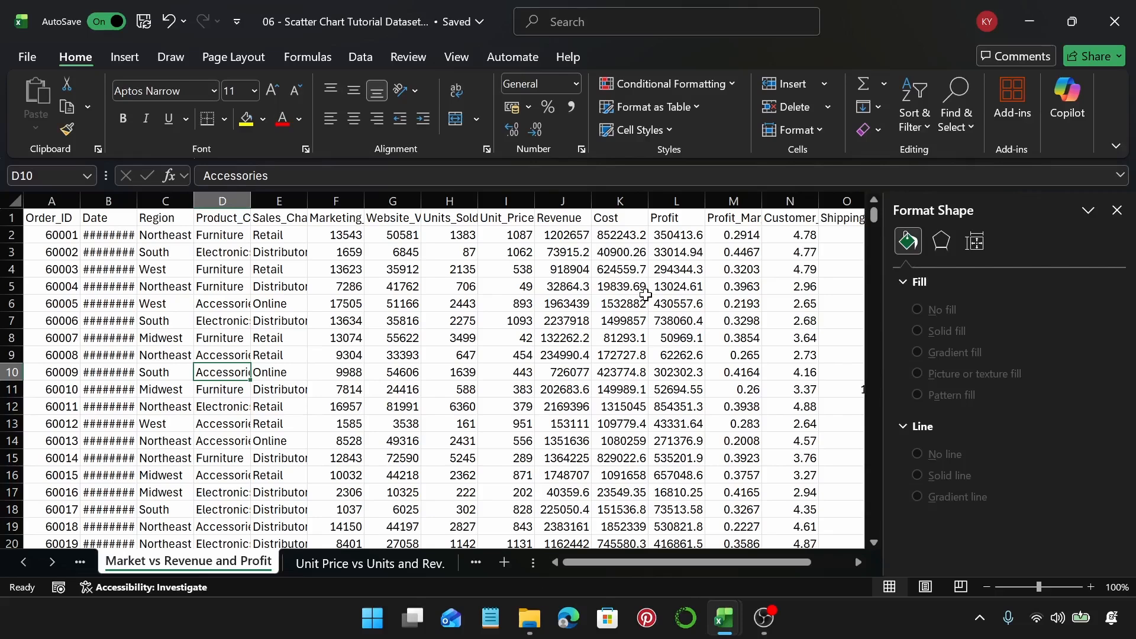
left_click(348, 202)
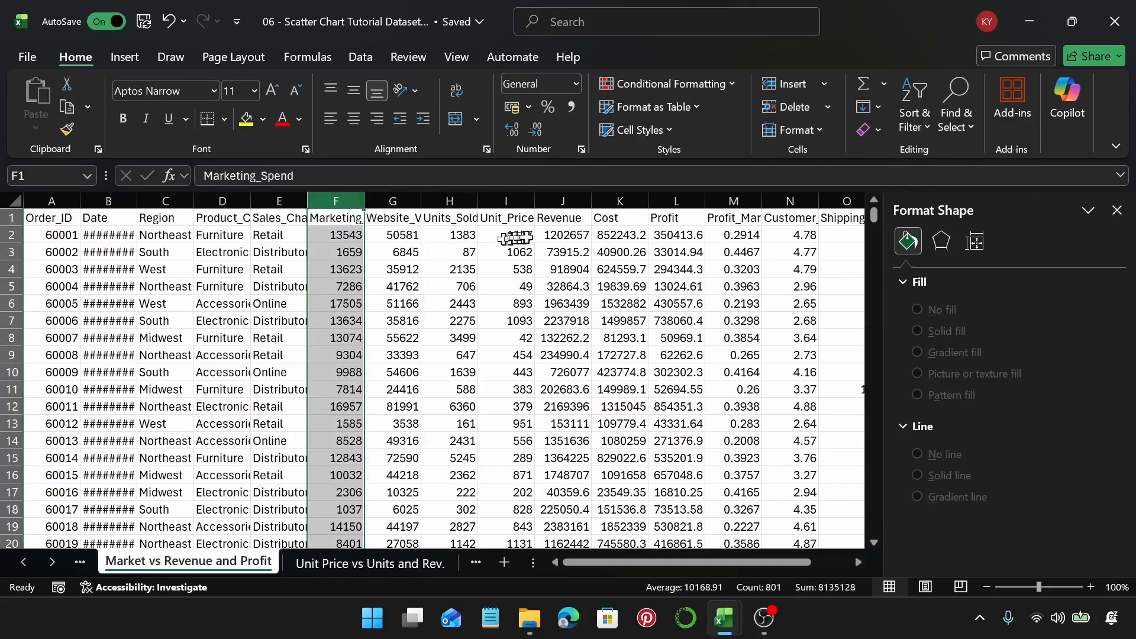
left_click(562, 201, "ctrl")
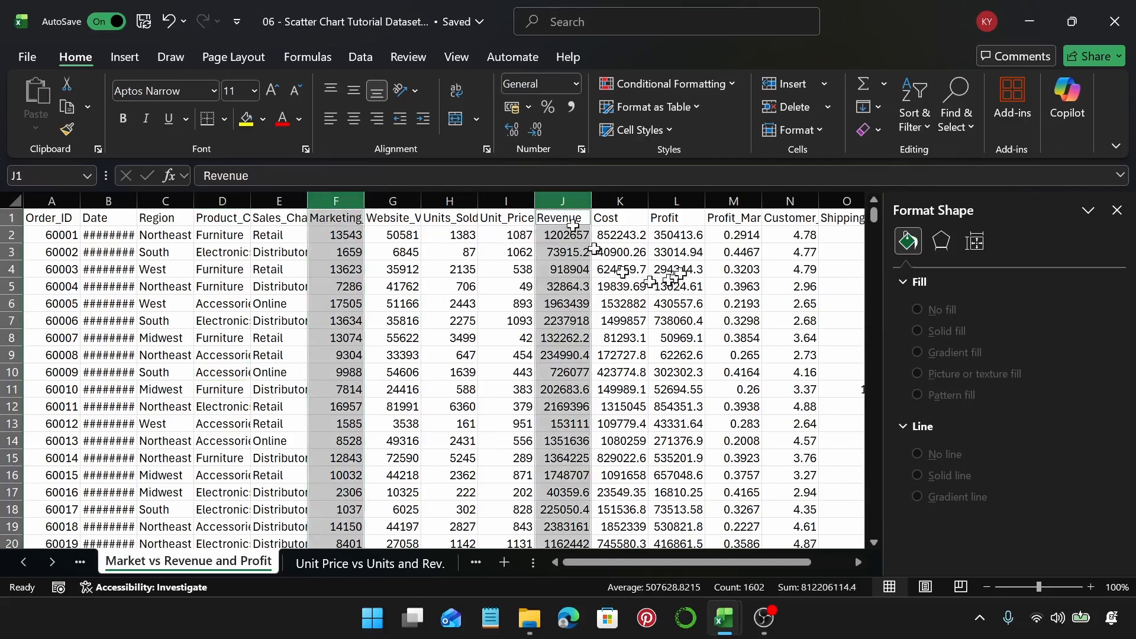
left_click(681, 203, "ctrl")
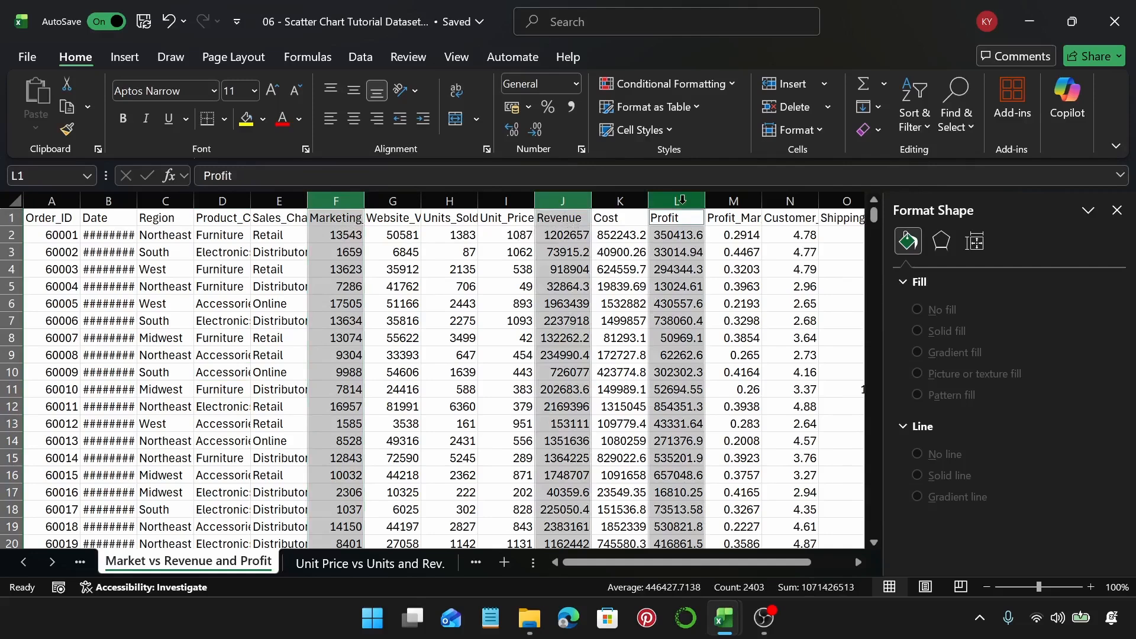
Step: Insert an X Y (Scatter) chart from the selected columns, with Marketing_Spend as X values and Revenue and Profit as series
left_click(124, 59)
left_click(427, 112)
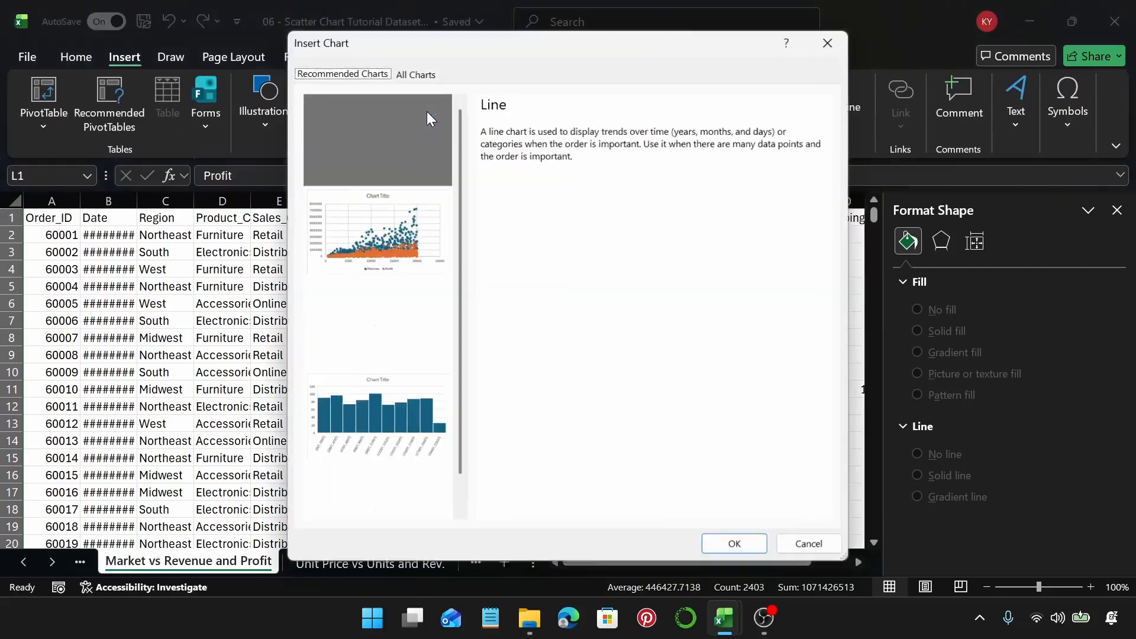
left_click(416, 75)
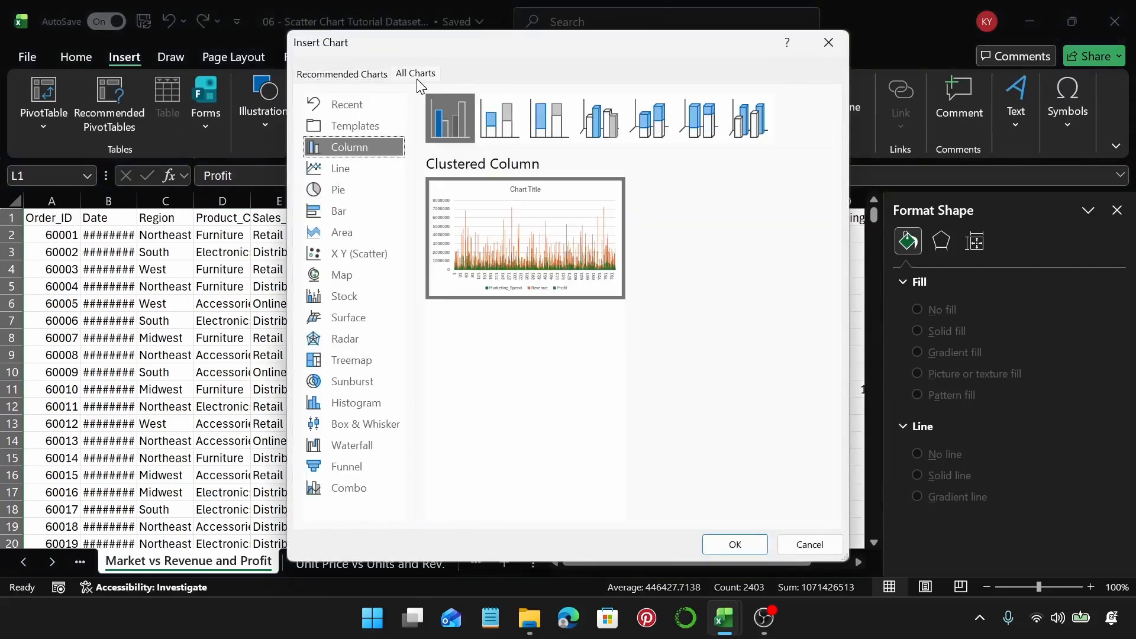
left_click(347, 256)
left_click(734, 543)
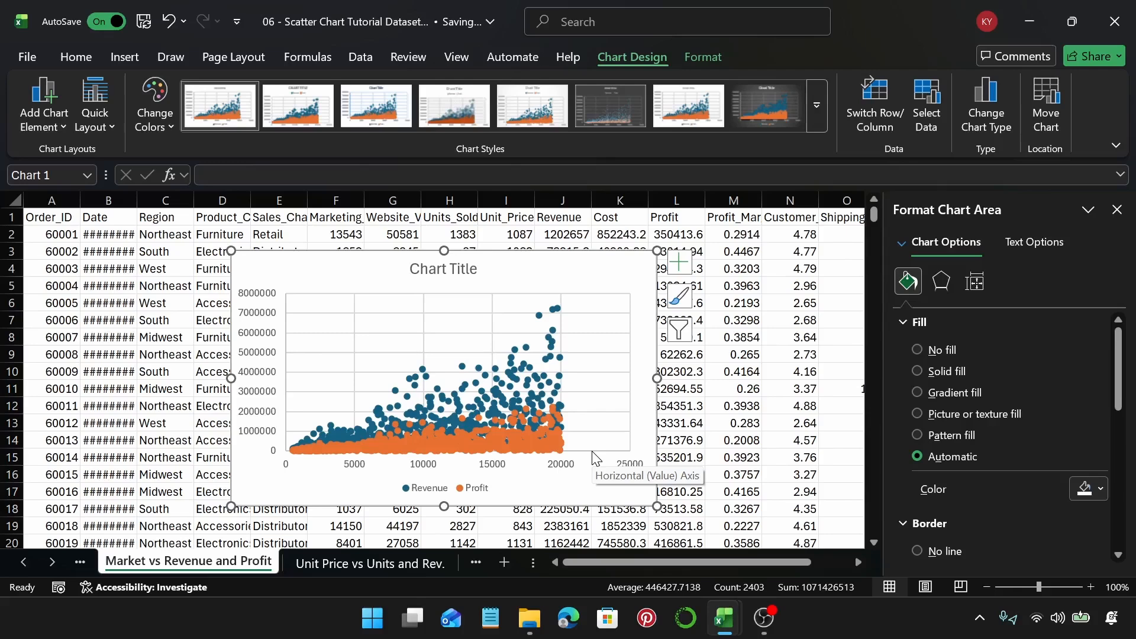
left_click(550, 409)
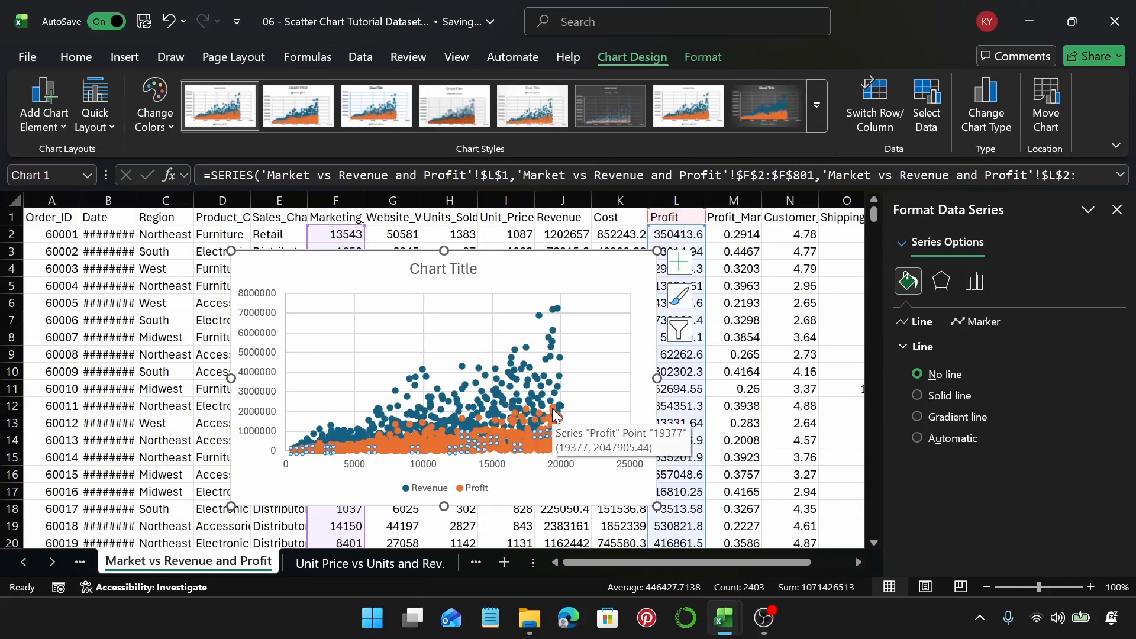
left_click(553, 309)
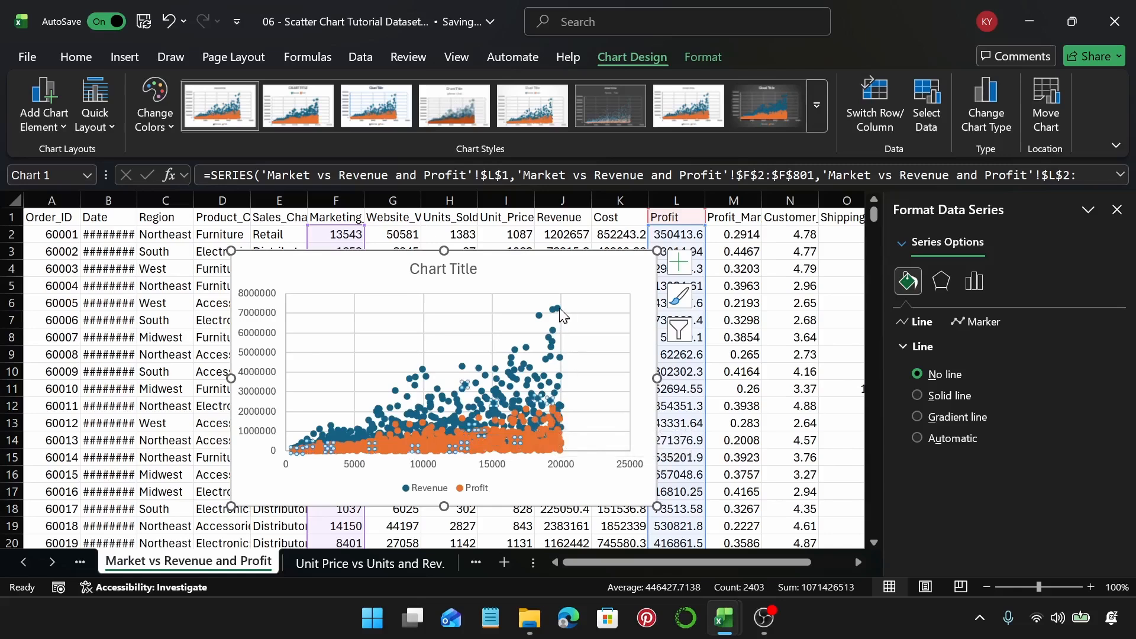
left_click(553, 309)
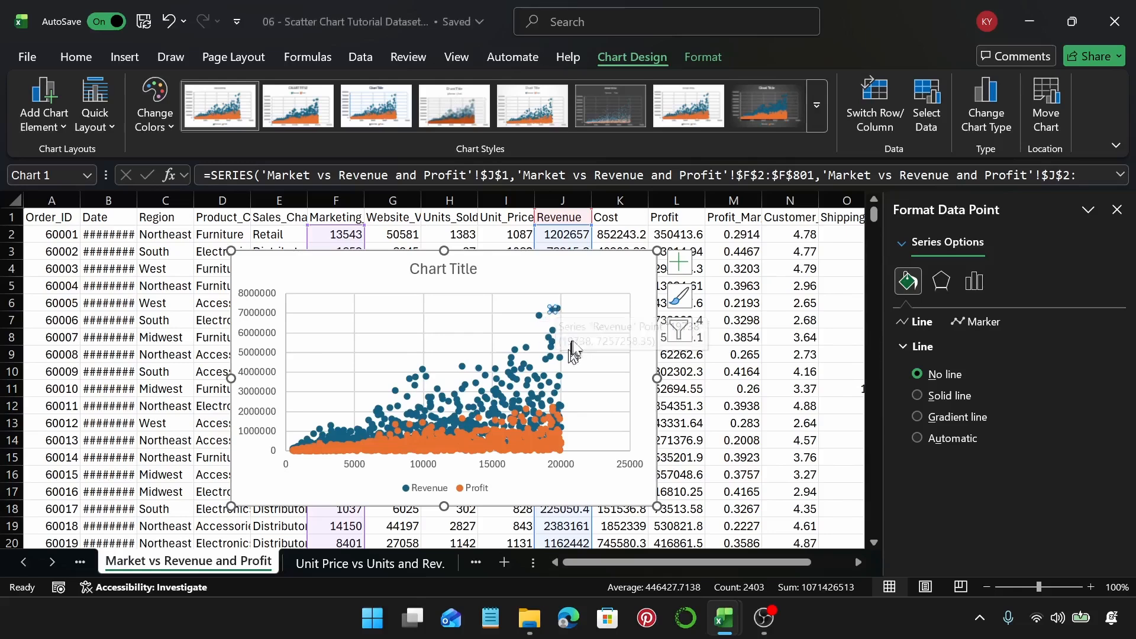
left_click(596, 329)
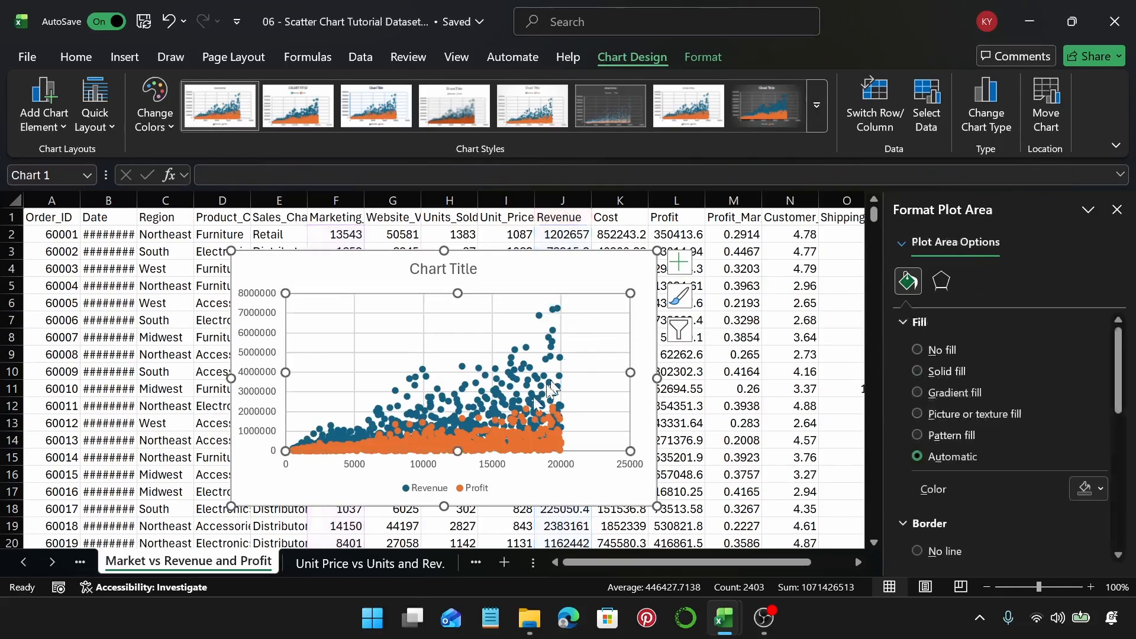
Step: Plot the Profit series of the new scatter chart on the secondary axis
left_click(510, 444)
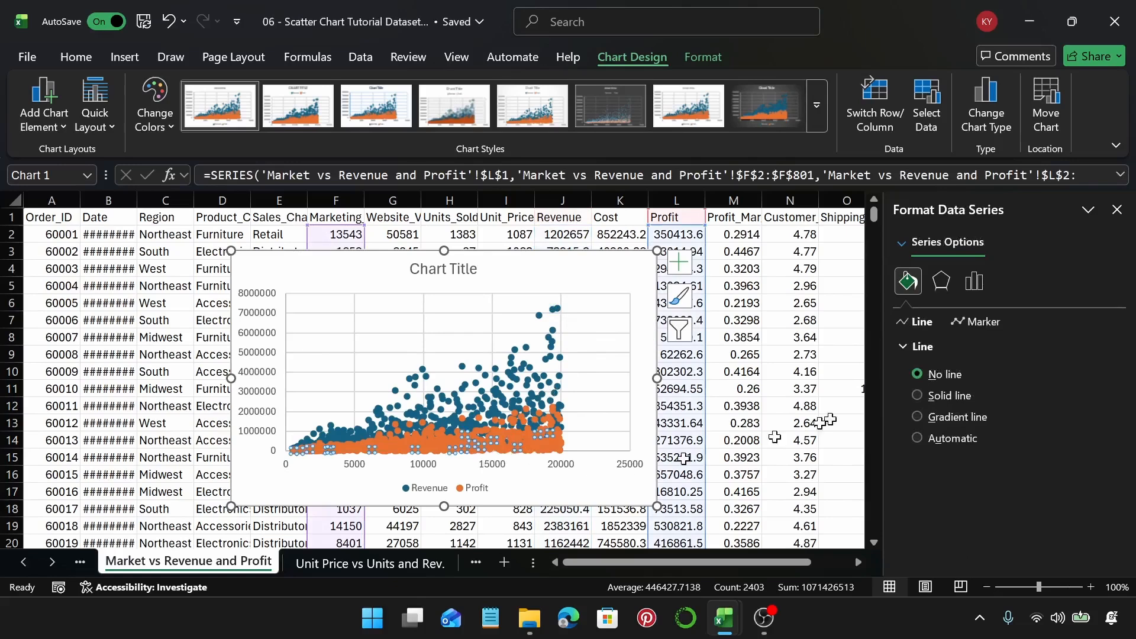
left_click(970, 285)
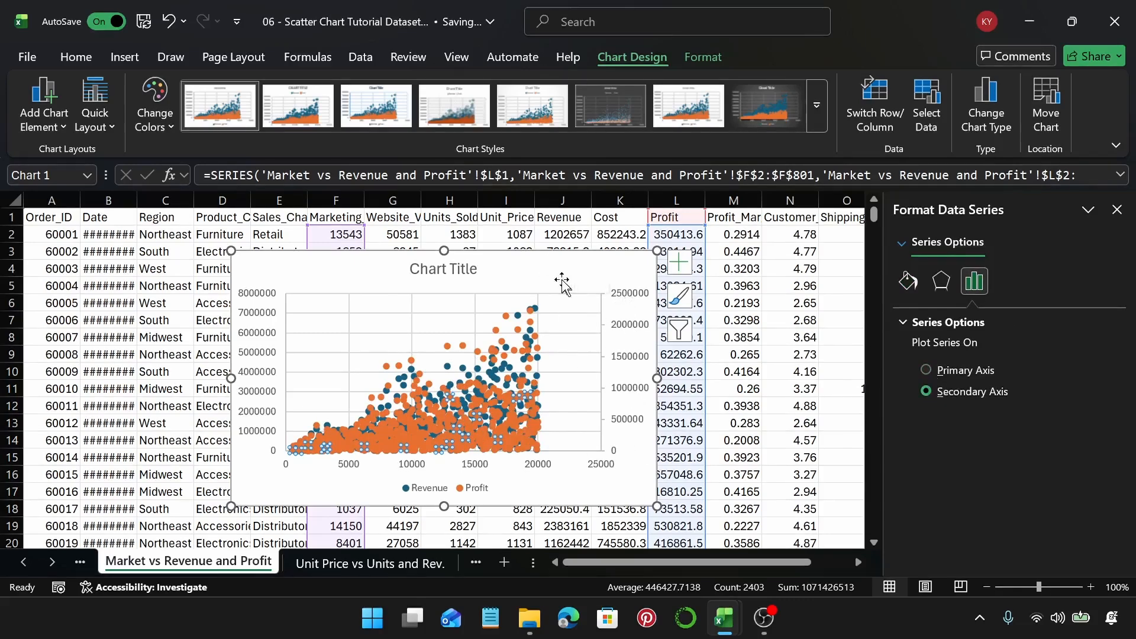
left_click(600, 269)
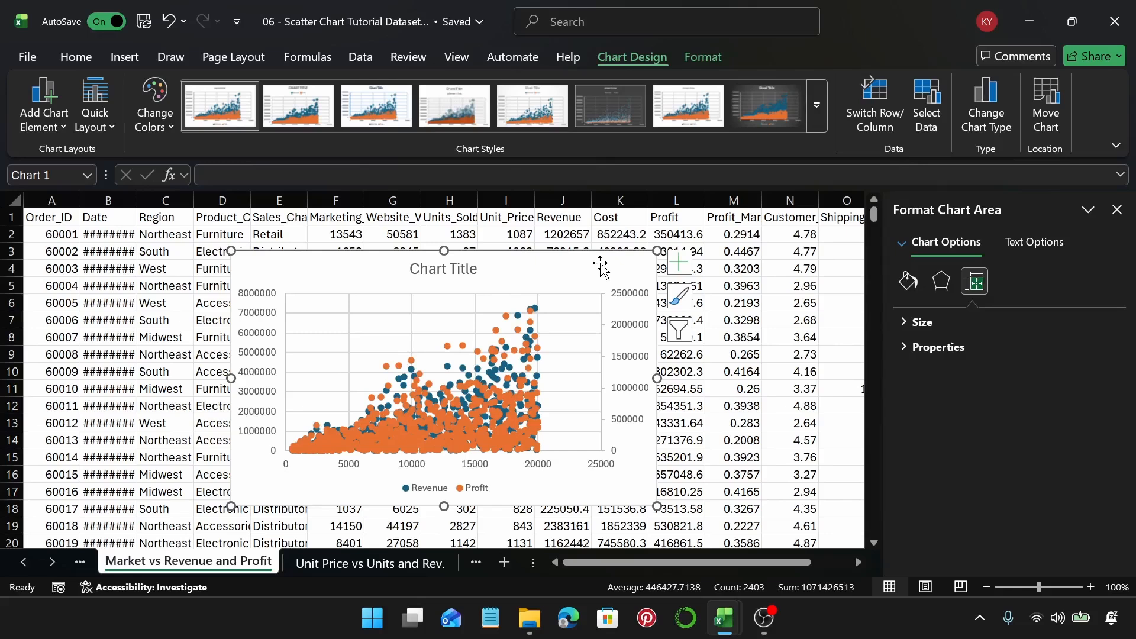
Step: Replace the chart's title with "Marketing Spend vs Revenue and Profit"
left_click(441, 268)
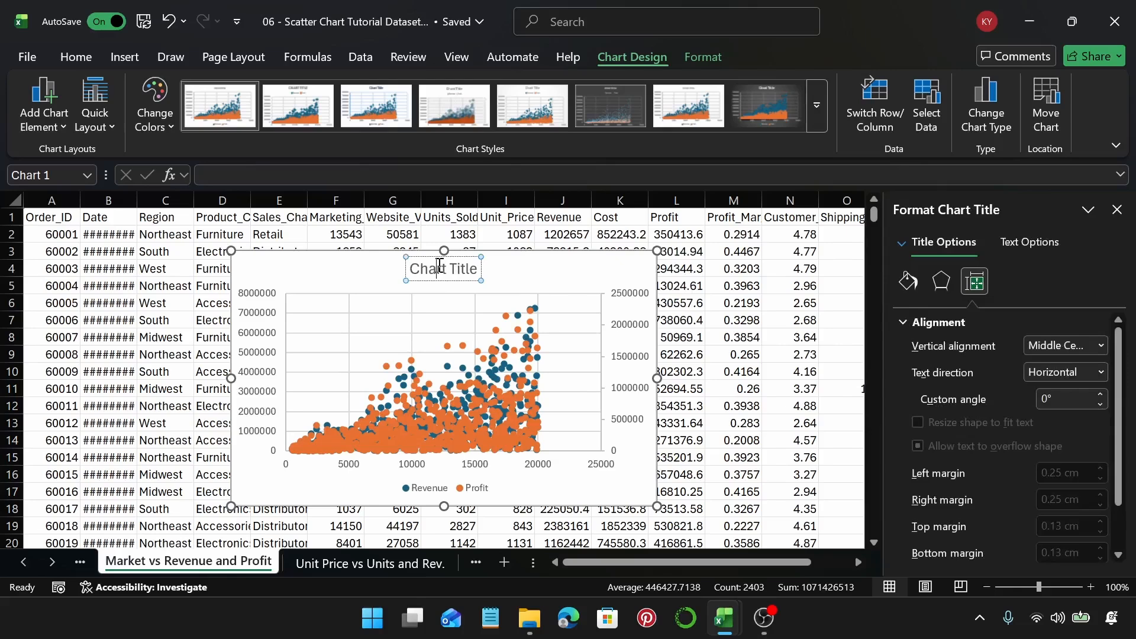
triple_click(439, 268)
type("Market")
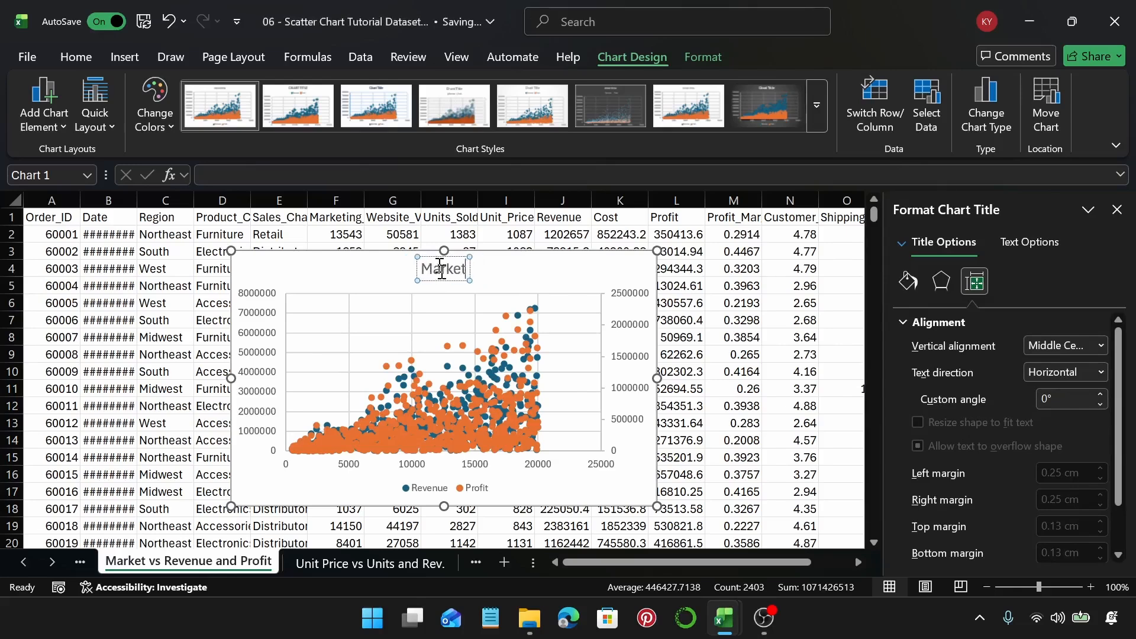
type("ing")
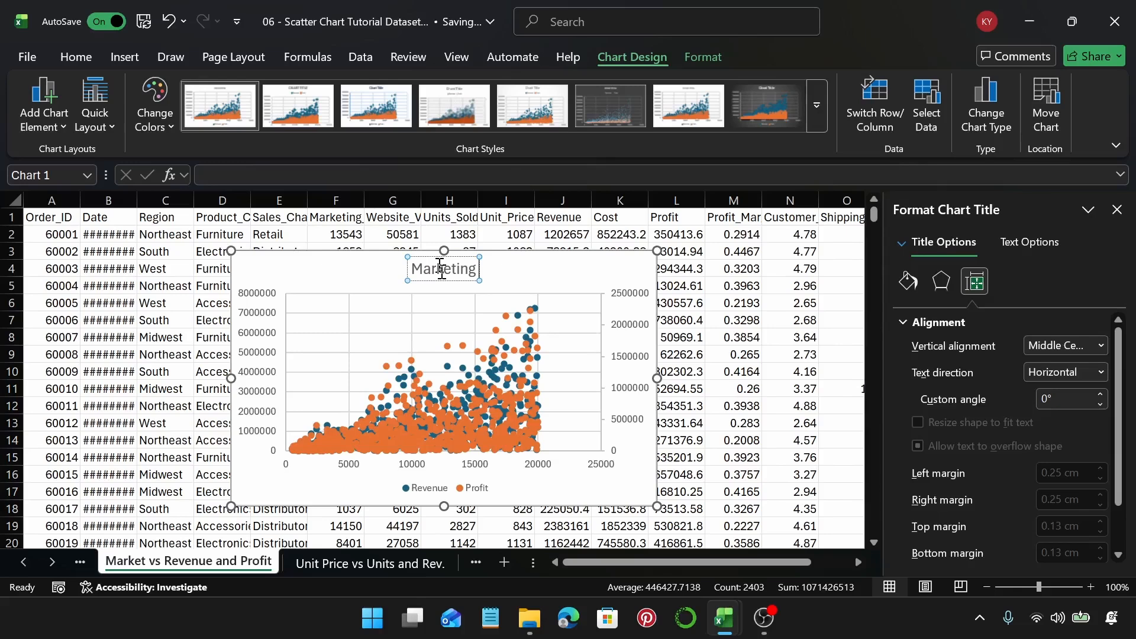
type(" Spend")
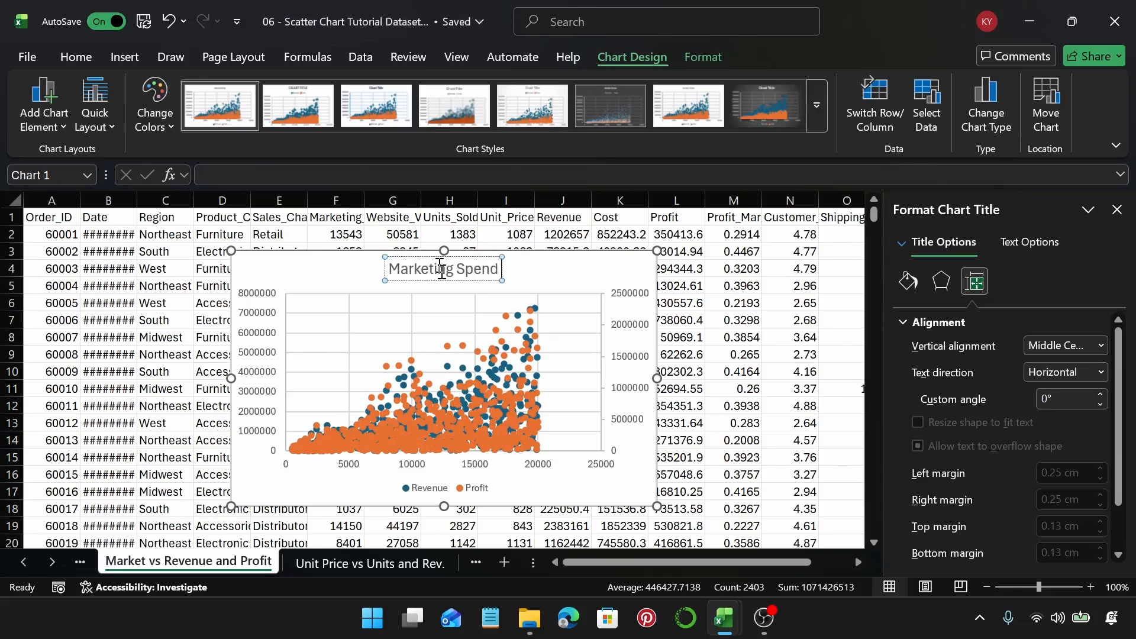
type(" vs")
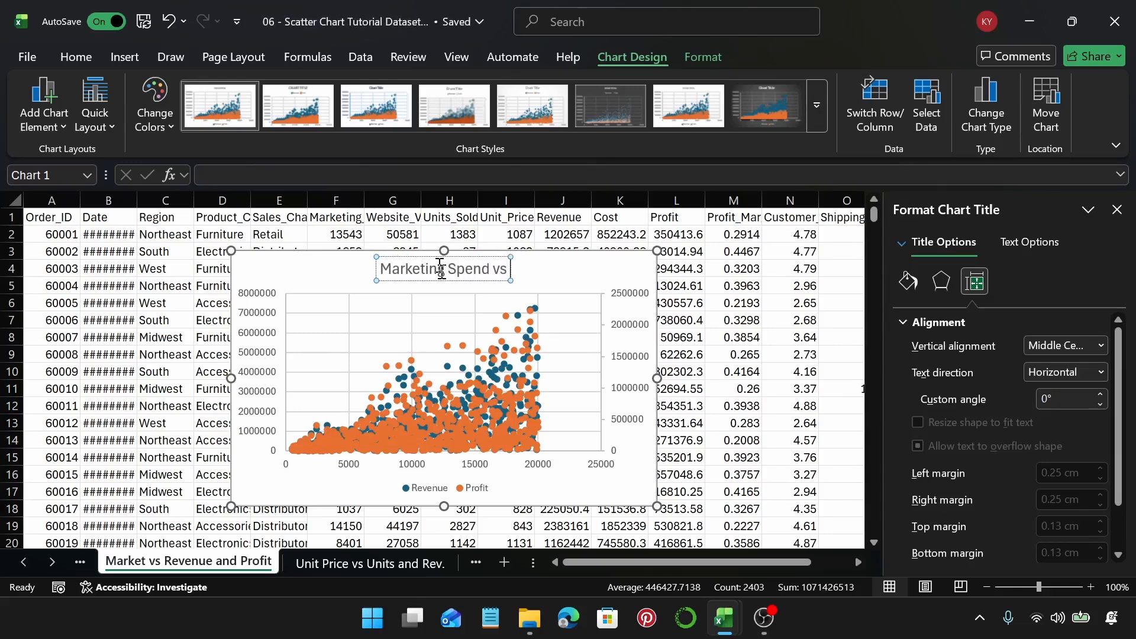
type(" Reve")
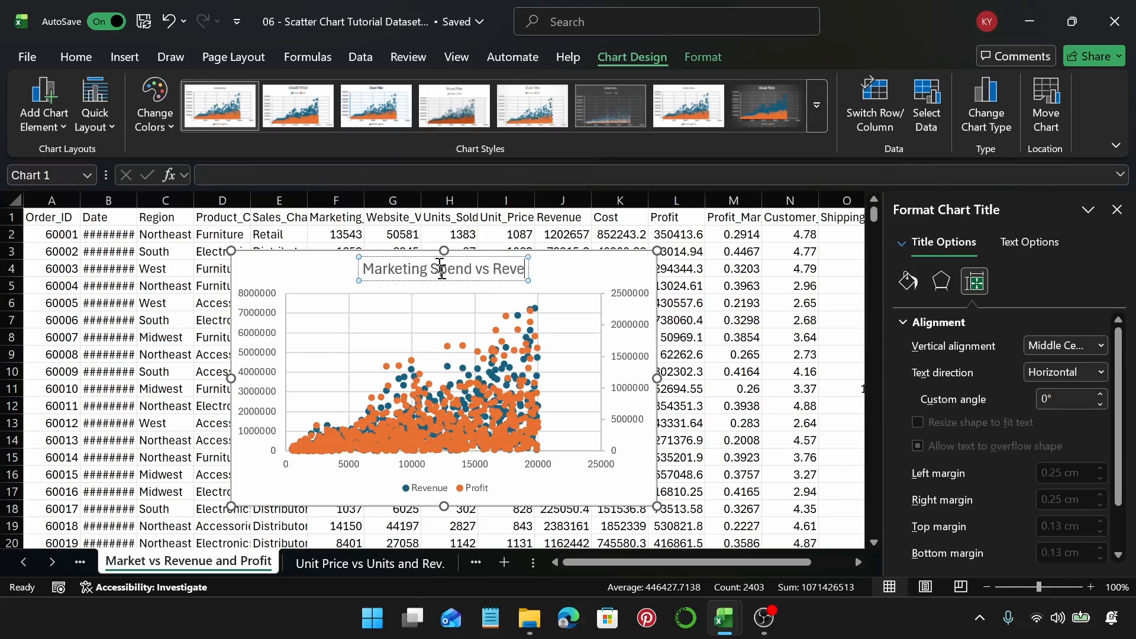
type("nue a")
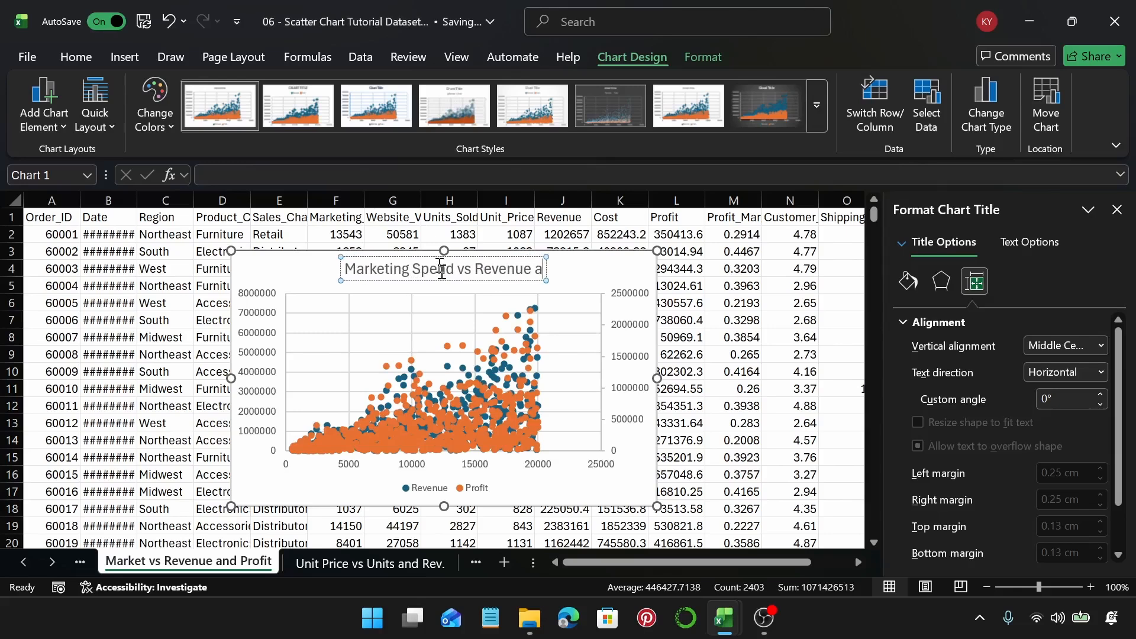
type("nd")
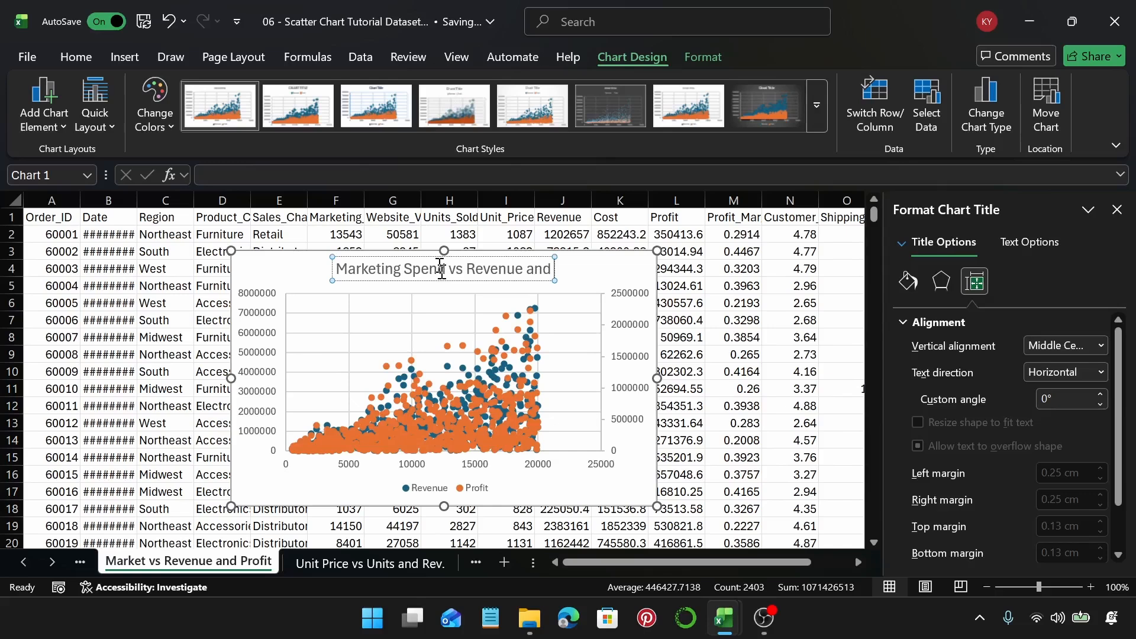
type(" Profit")
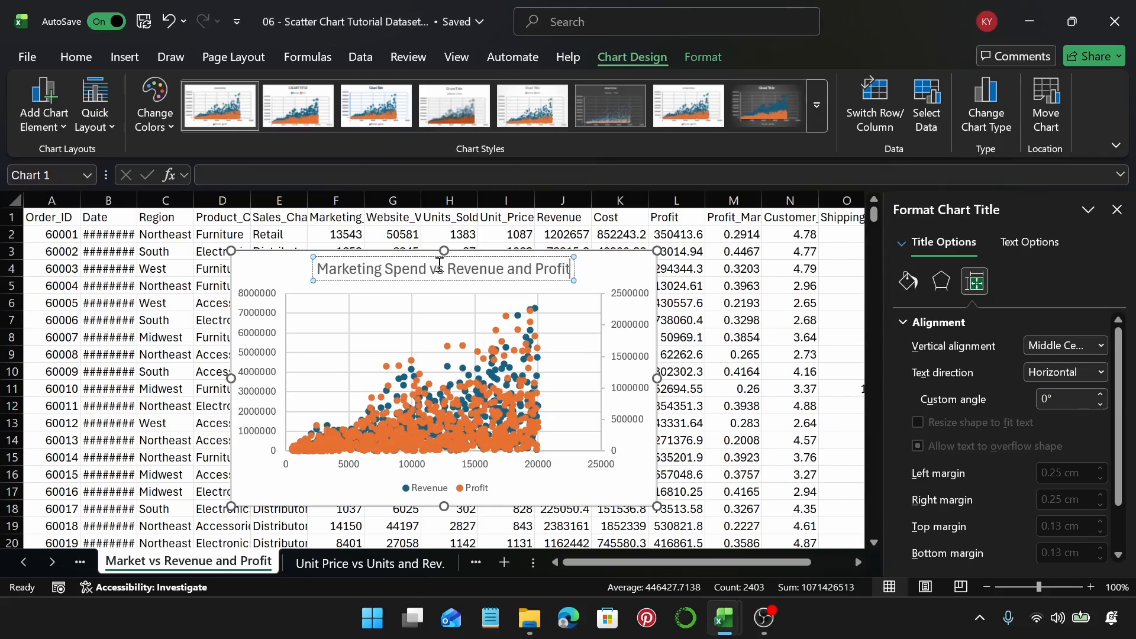
left_click(606, 263)
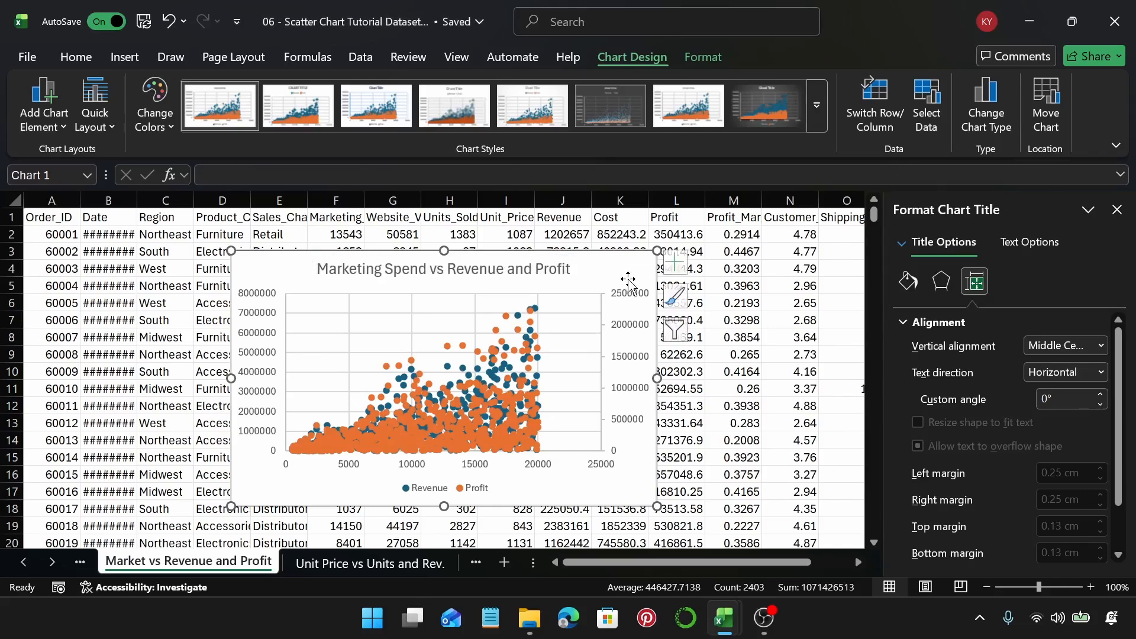
Step: On the "Unit Price vs Units and Rev." sheet, select the whole Unit_Price, Units_Sold and Revenue columns together
left_click(347, 566)
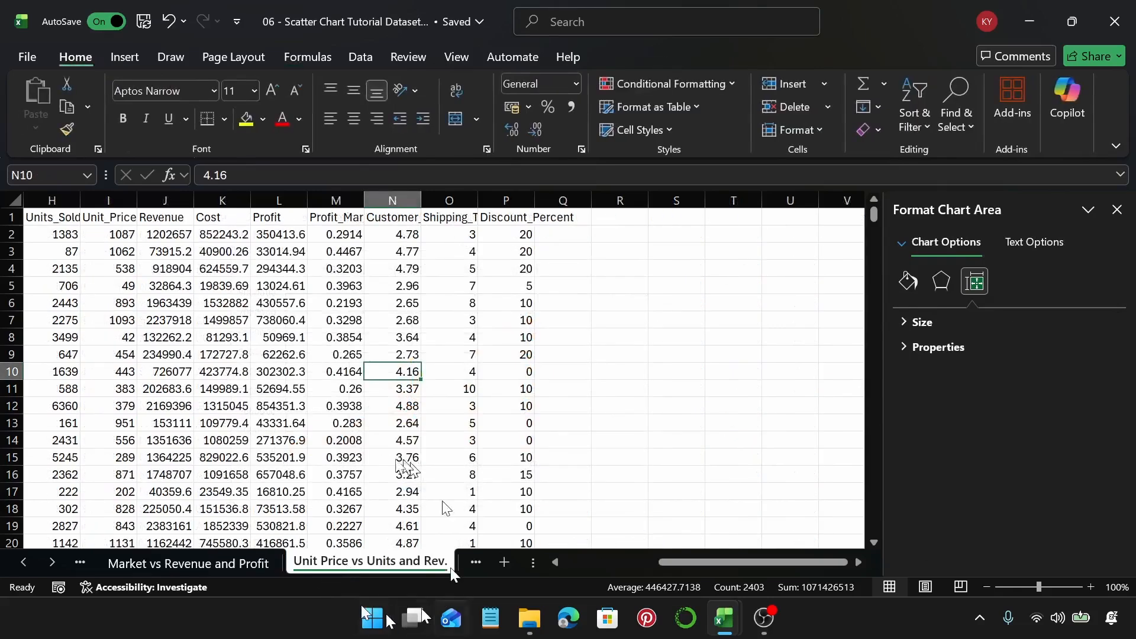
left_click_drag(704, 563, 633, 565)
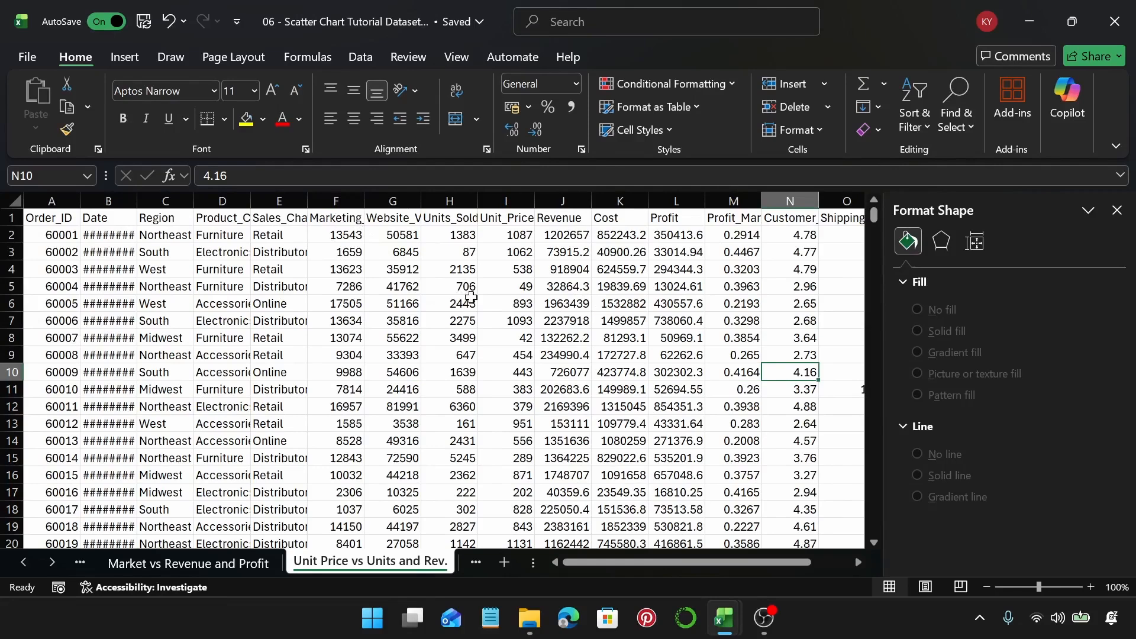
left_click(502, 200)
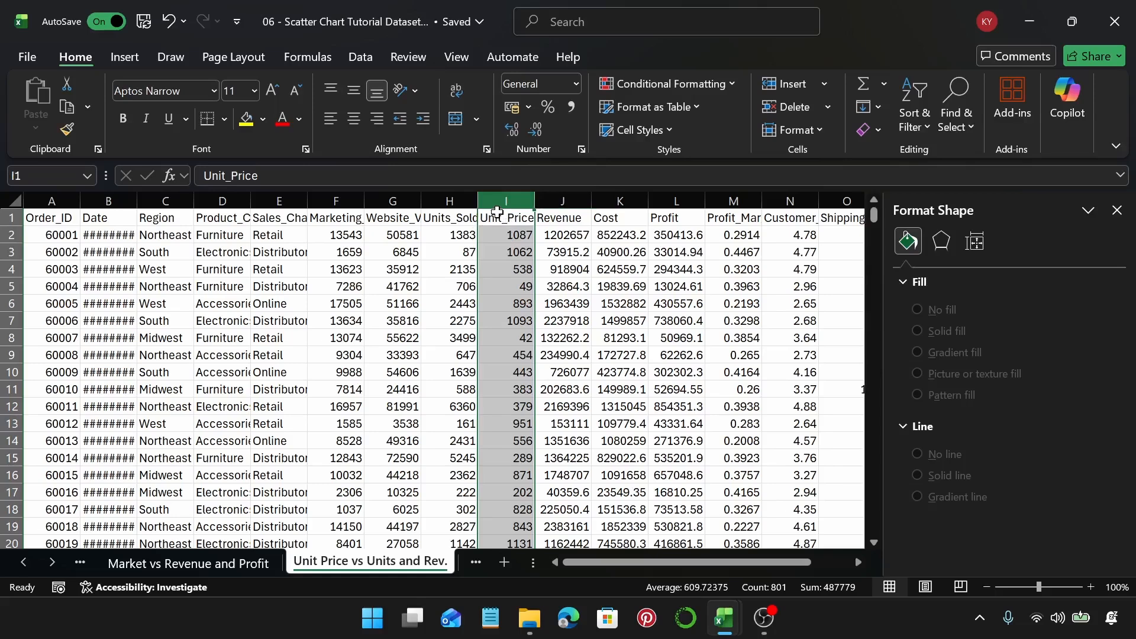
left_click(452, 199, "ctrl")
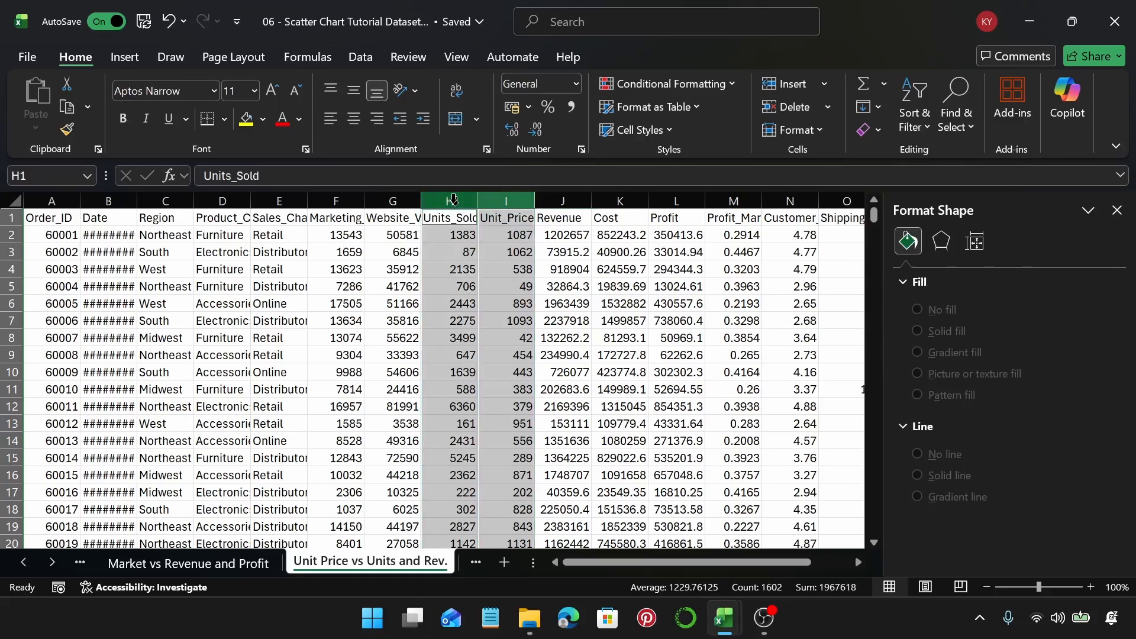
left_click(546, 200, "ctrl")
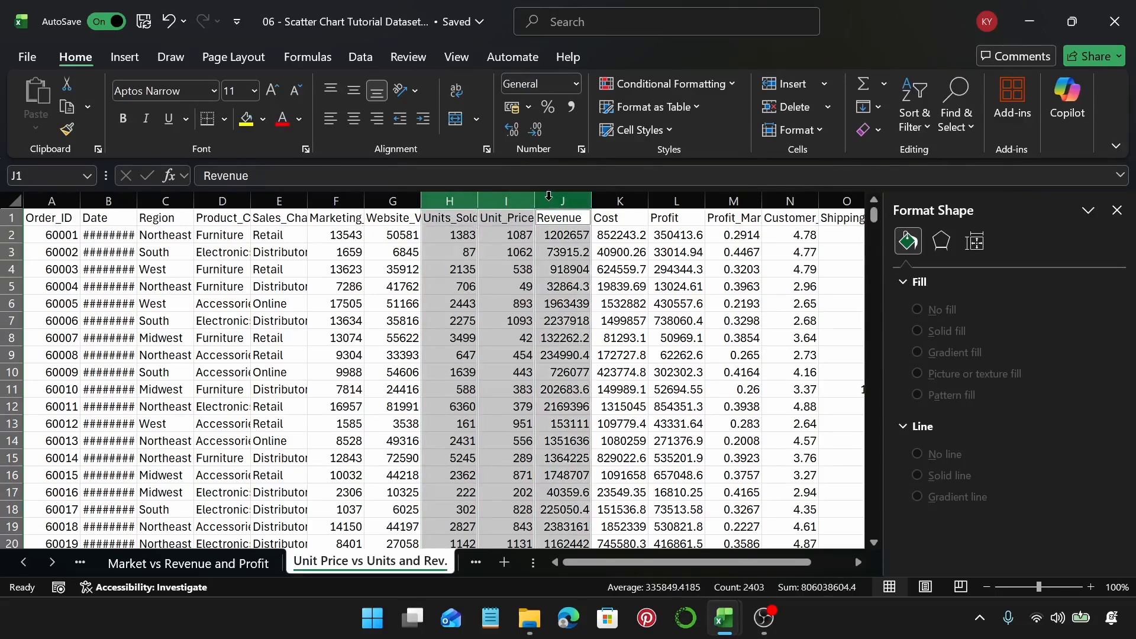
Step: Insert an X Y (Scatter) chart from the selected columns, with Units_Sold as X values and Unit_Price and Revenue as series
left_click(134, 66)
left_click(409, 107)
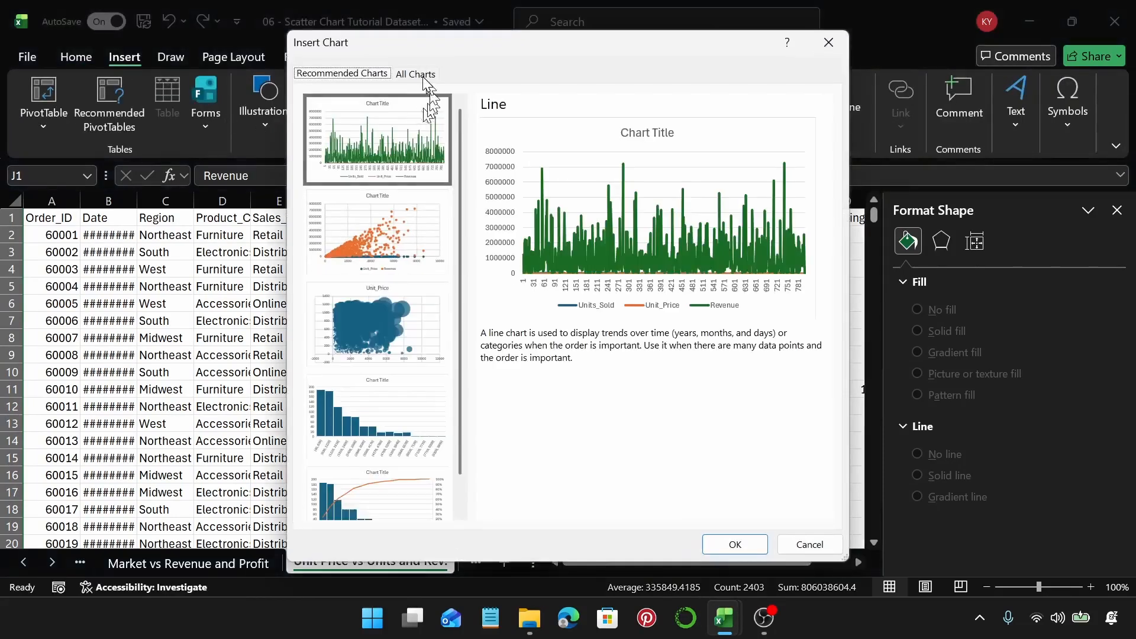
left_click(422, 75)
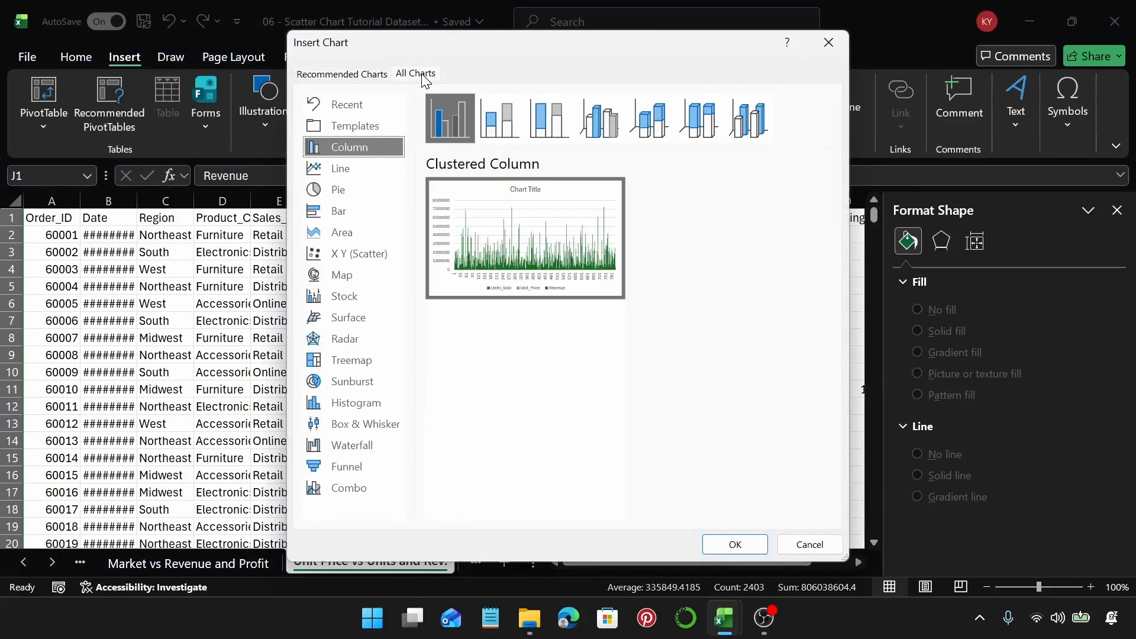
left_click(374, 273)
left_click(374, 256)
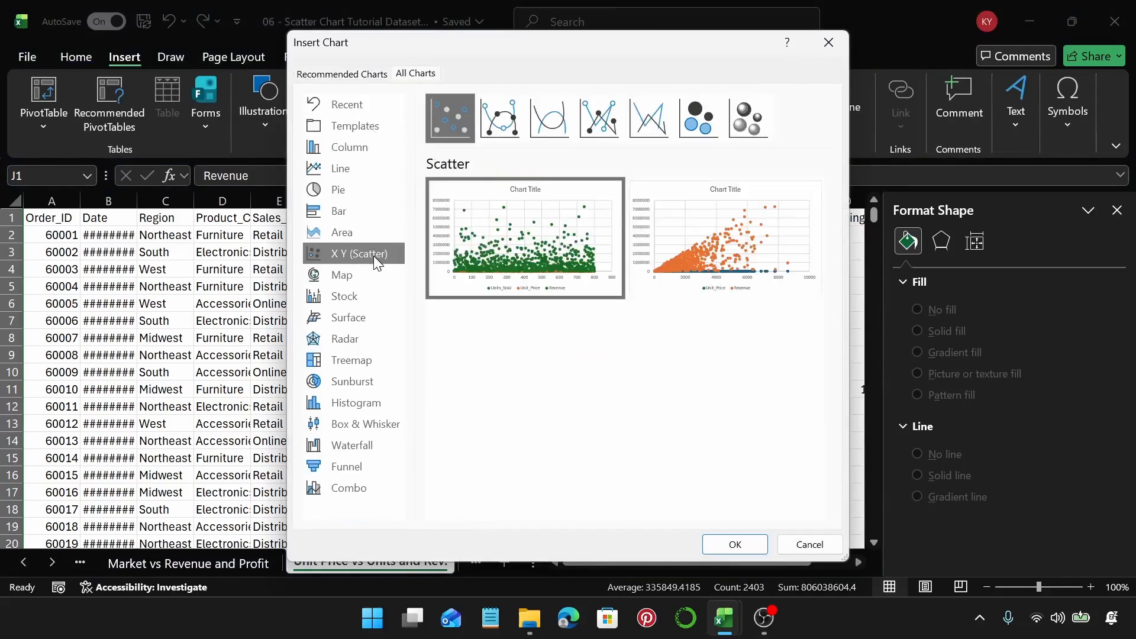
left_click(734, 543)
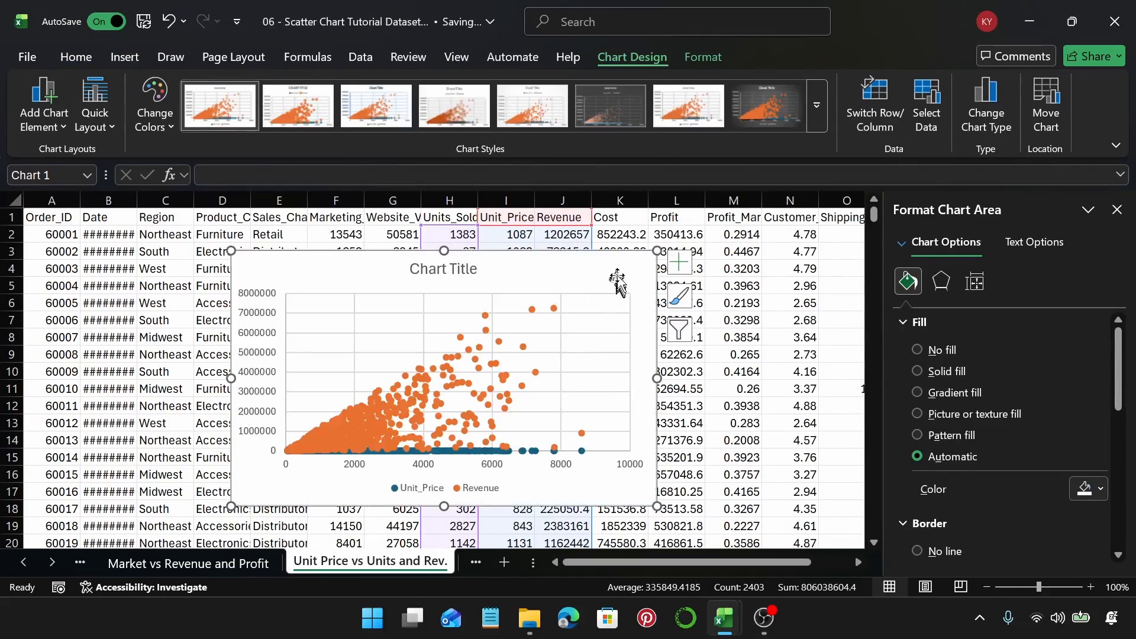
left_click_drag(617, 273, 610, 266)
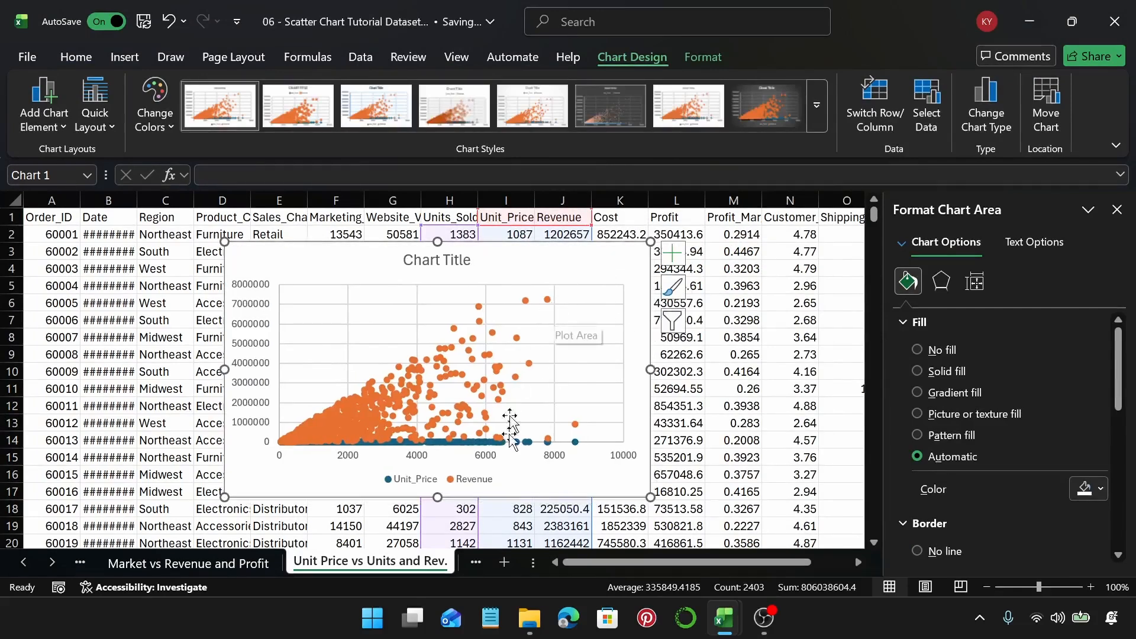
Step: Plot the Unit_Price series on the secondary axis and shift the chart slightly on the sheet
left_click(519, 445)
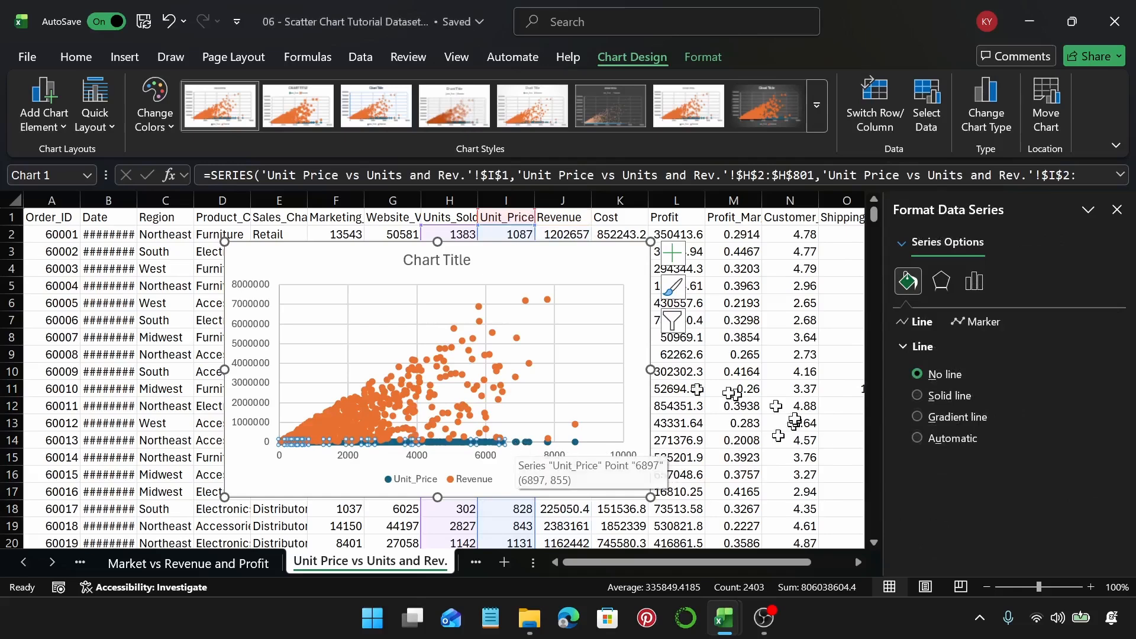
left_click(974, 282)
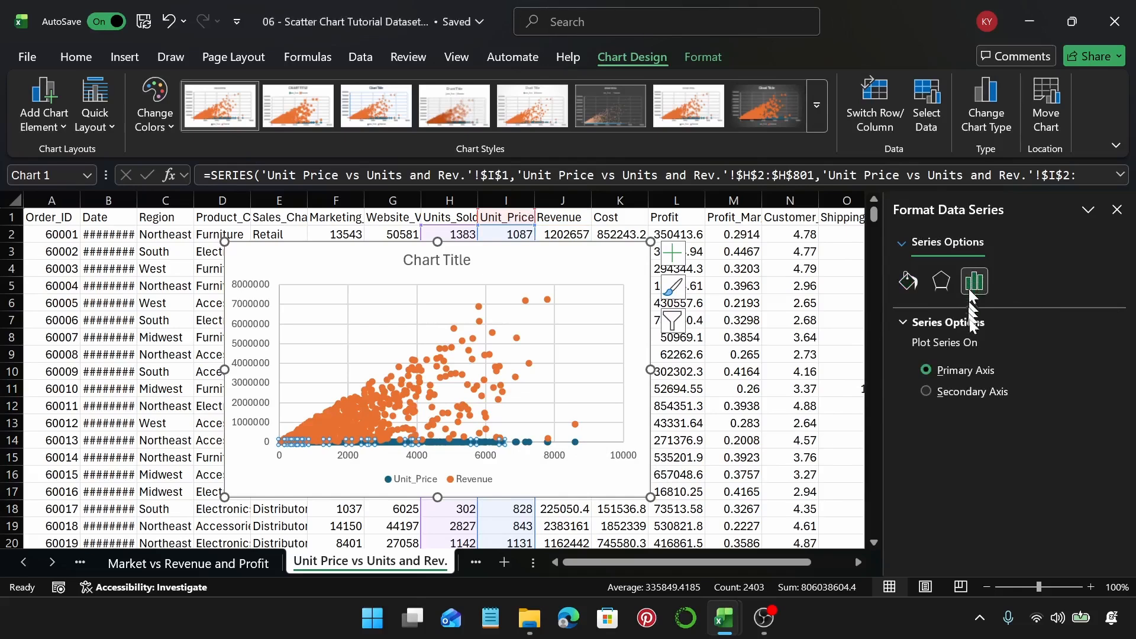
left_click(923, 392)
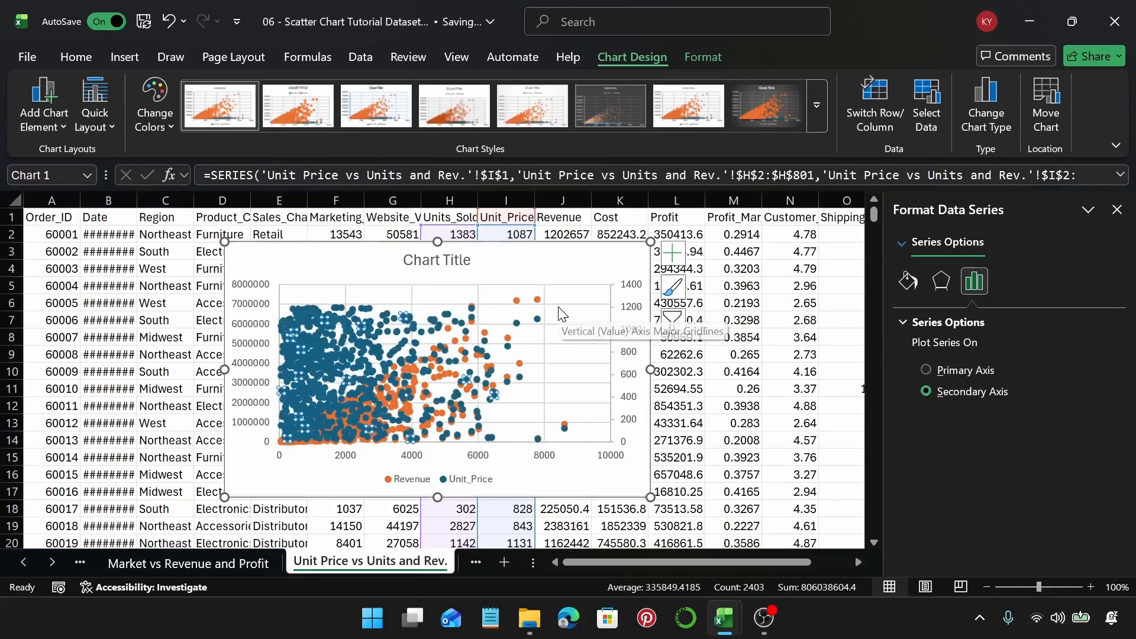
left_click_drag(569, 267, 593, 263)
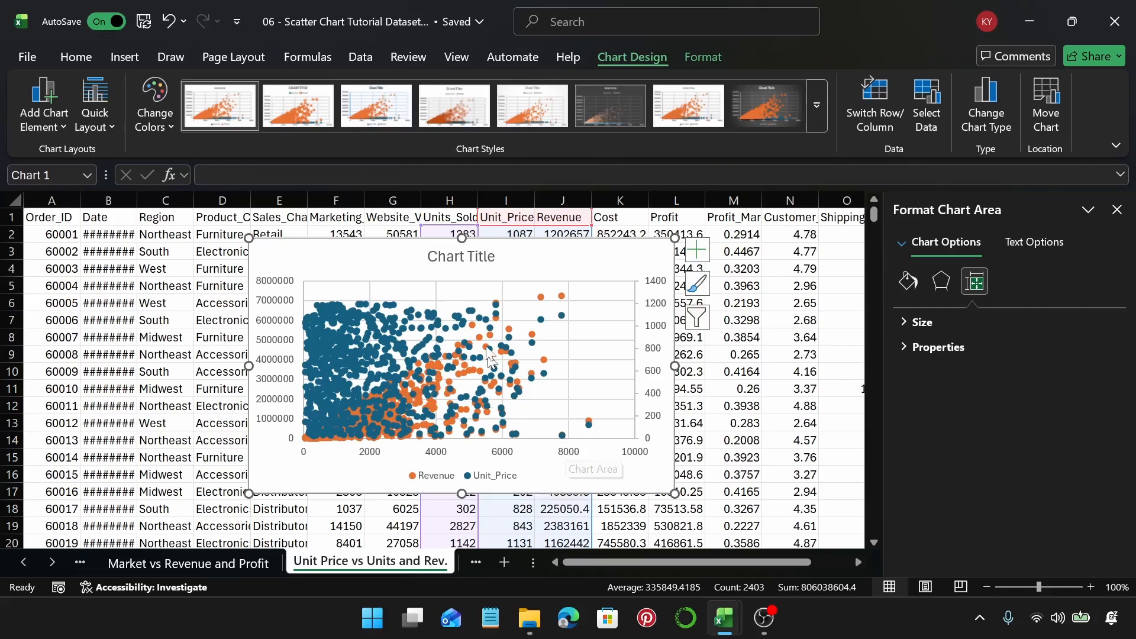
Step: Replace the chart's title with "Unit Price vs Units Sold and Revenue"
left_click(428, 259)
triple_click(433, 259)
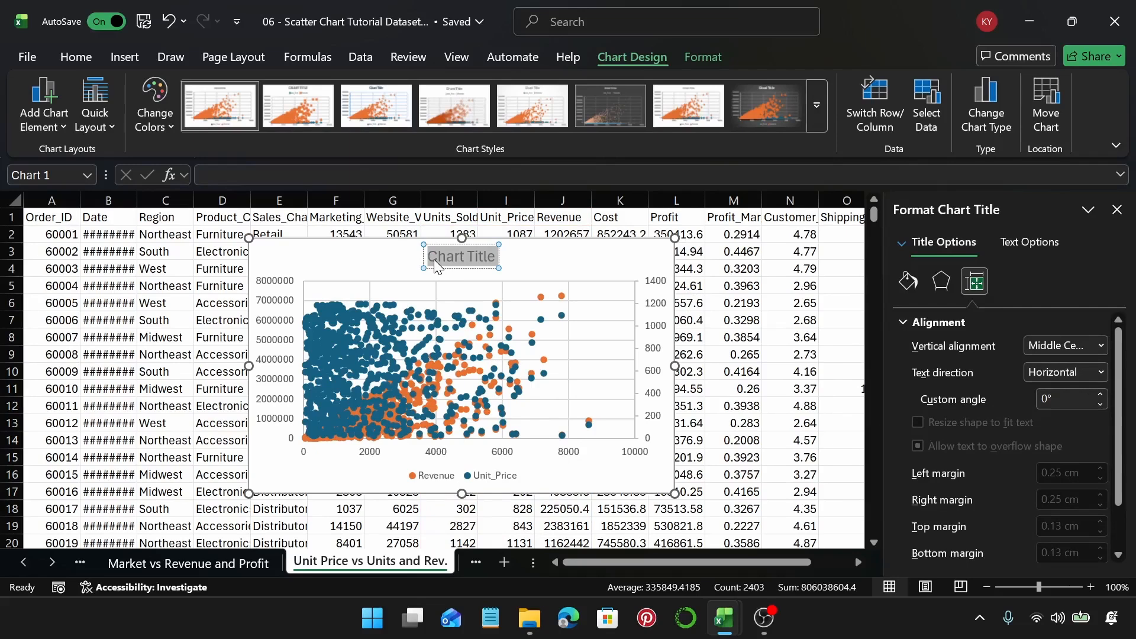
type("Un")
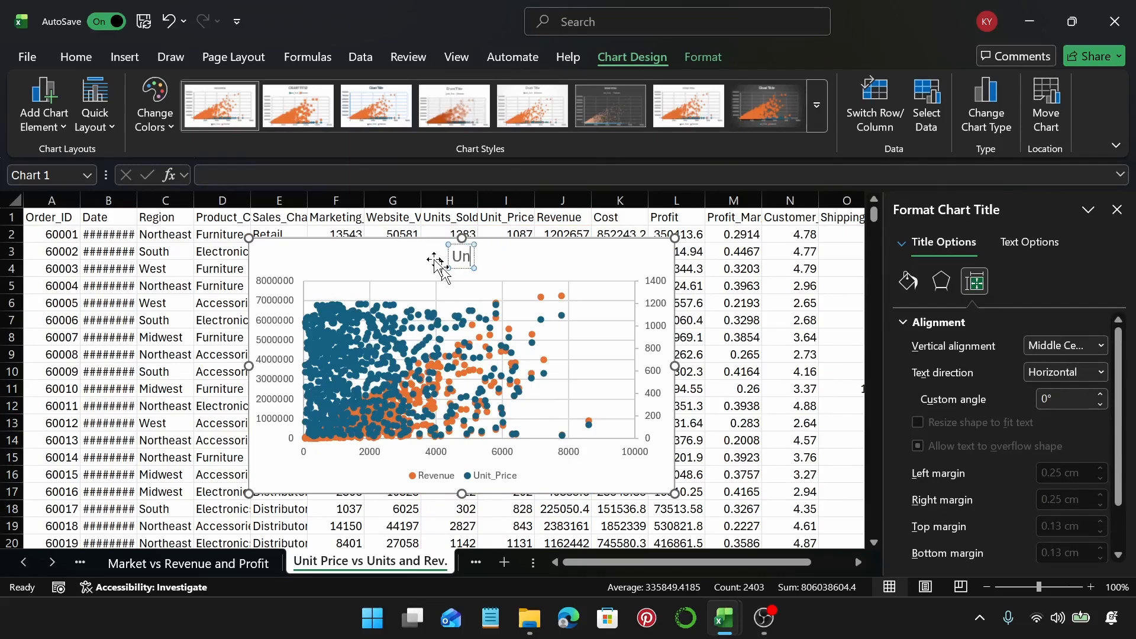
type("it Price")
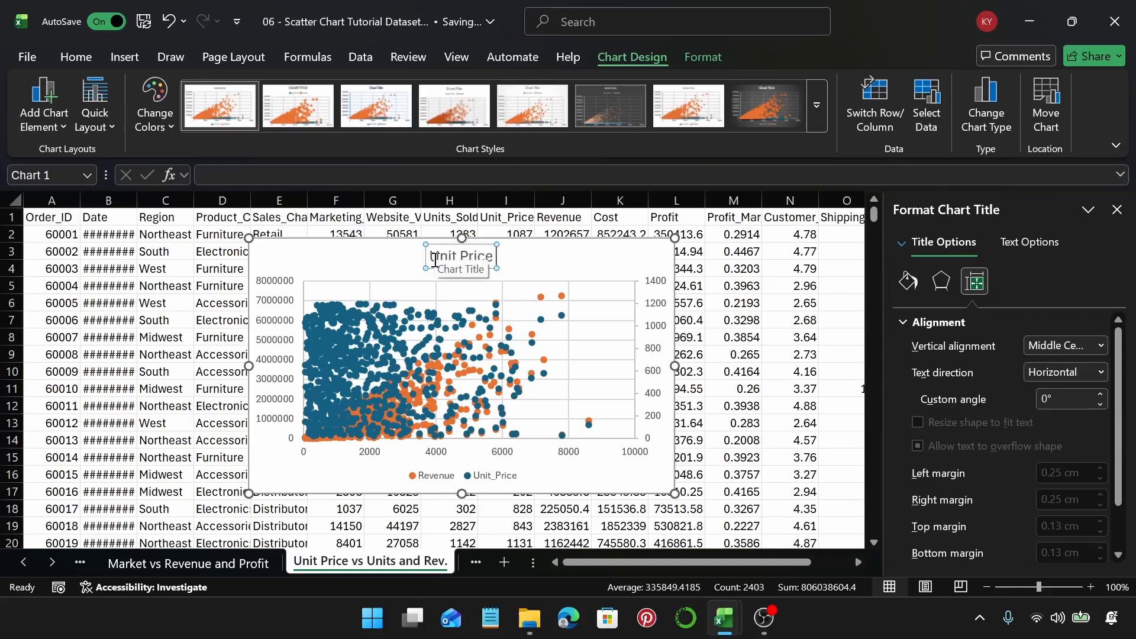
type(" vs Uni")
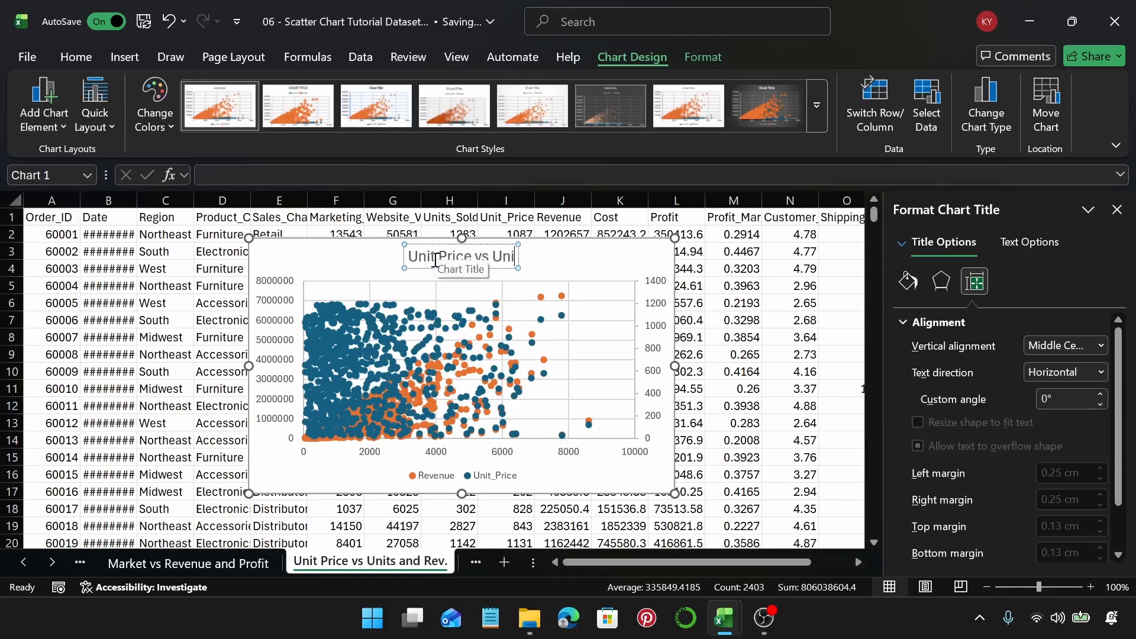
type("ts So")
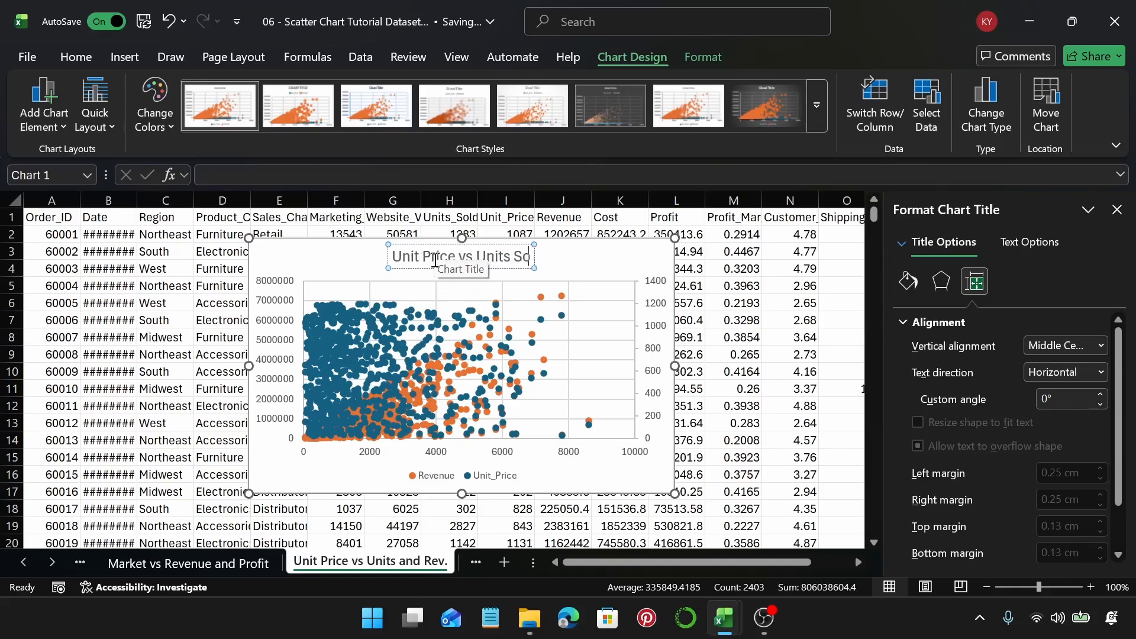
type("ld a")
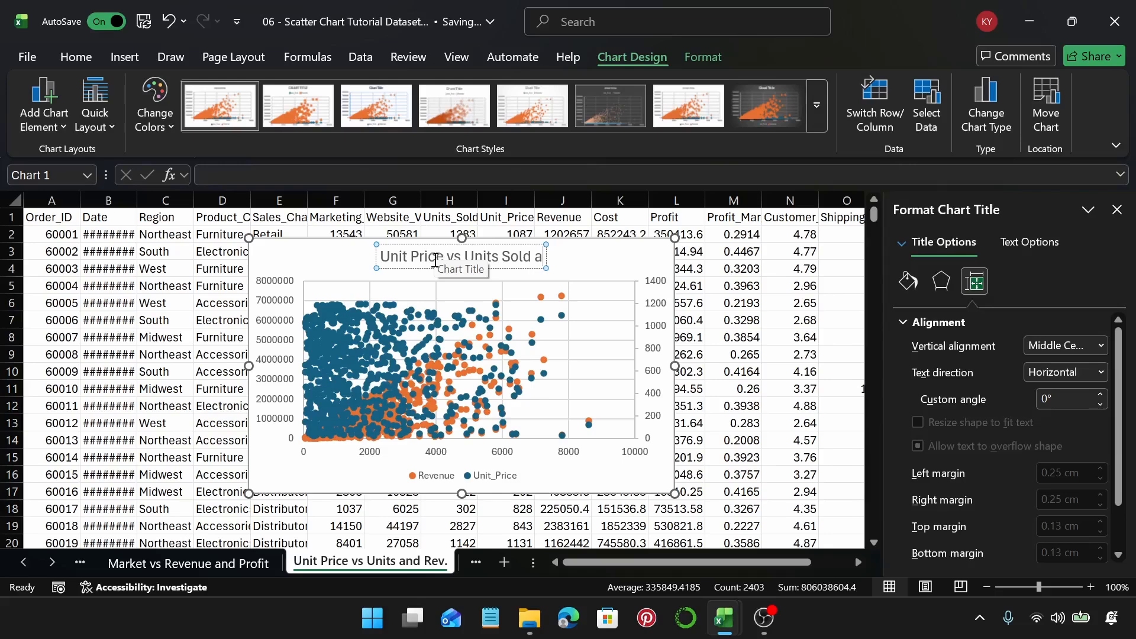
type("nd Re")
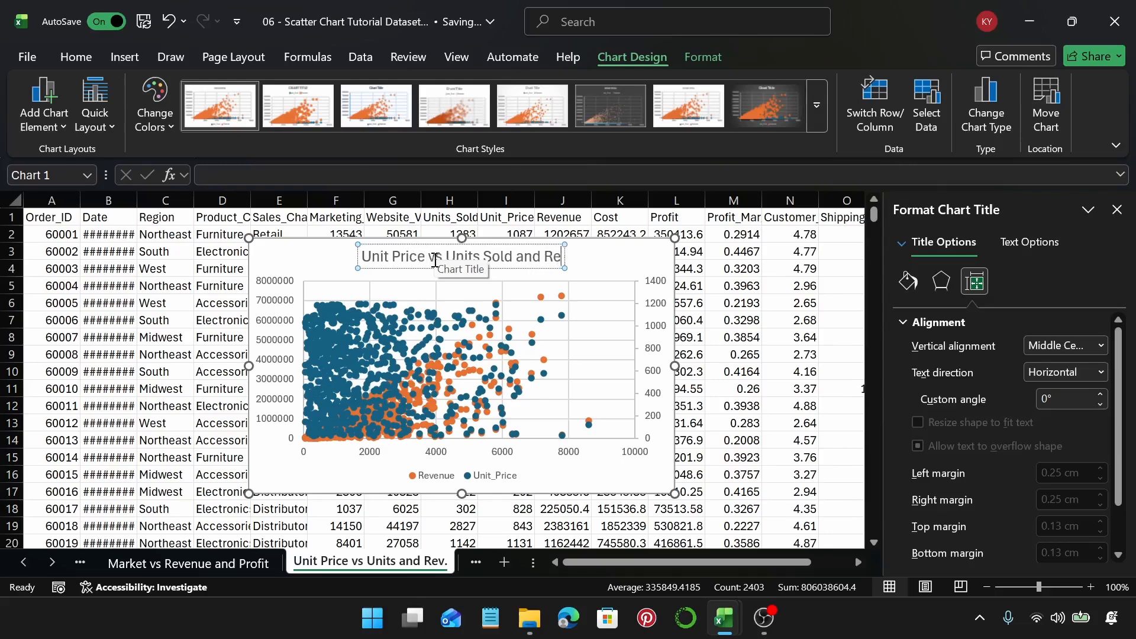
type("venue")
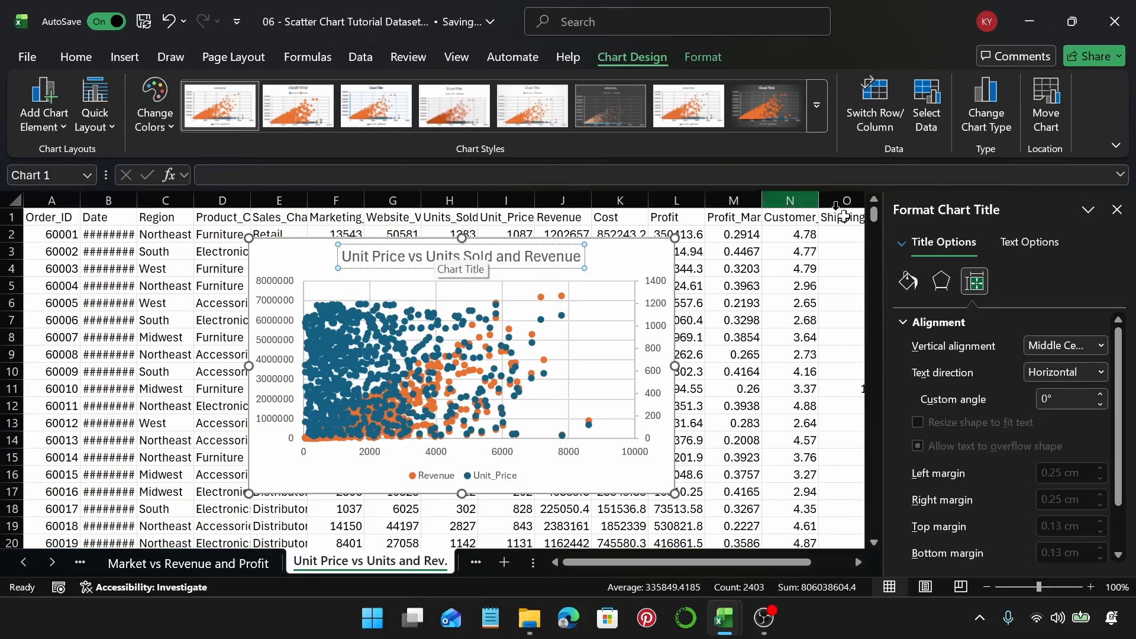
left_click(651, 256)
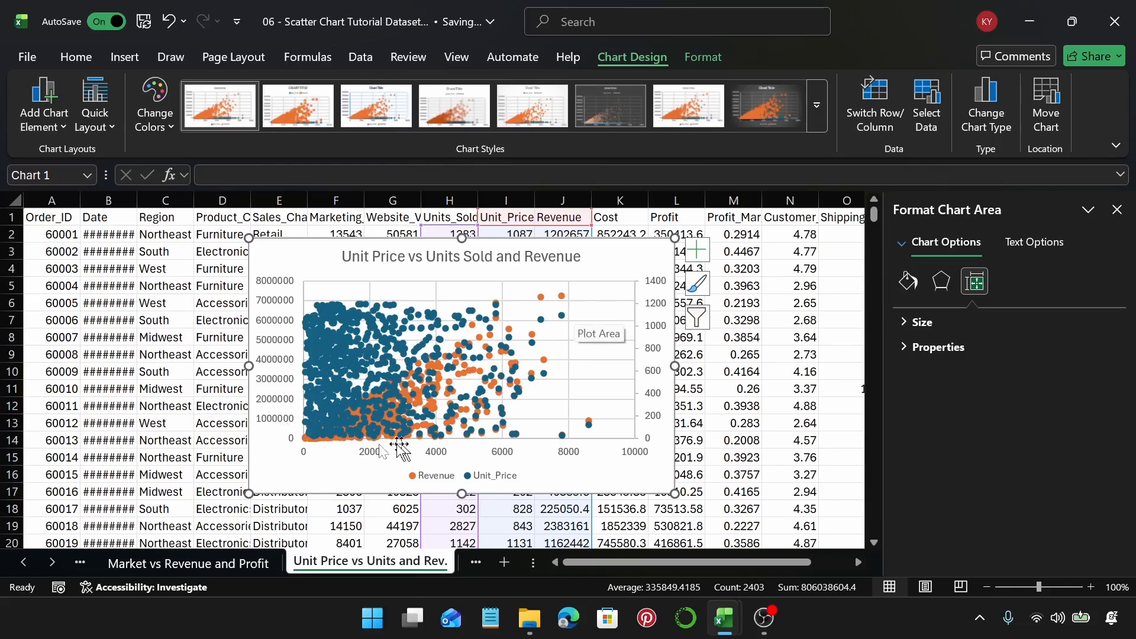
mouse_move(437, 324)
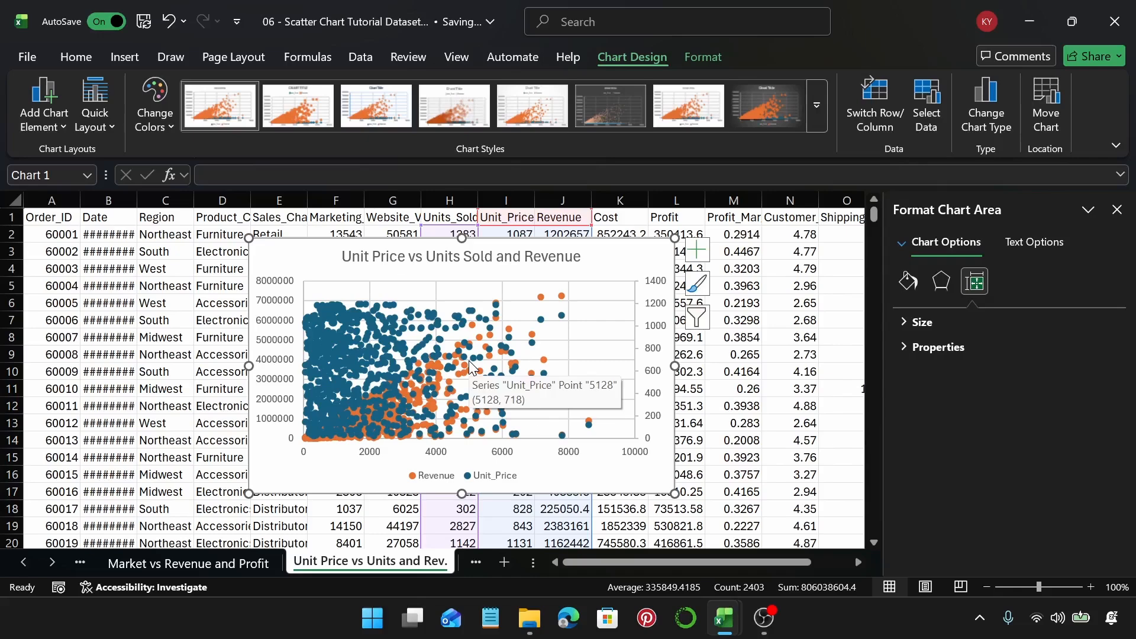
Step: On the "Marketing vs Web" sheet, select the whole Marketing Spend and Website Visit columns B and C together
left_click(474, 563)
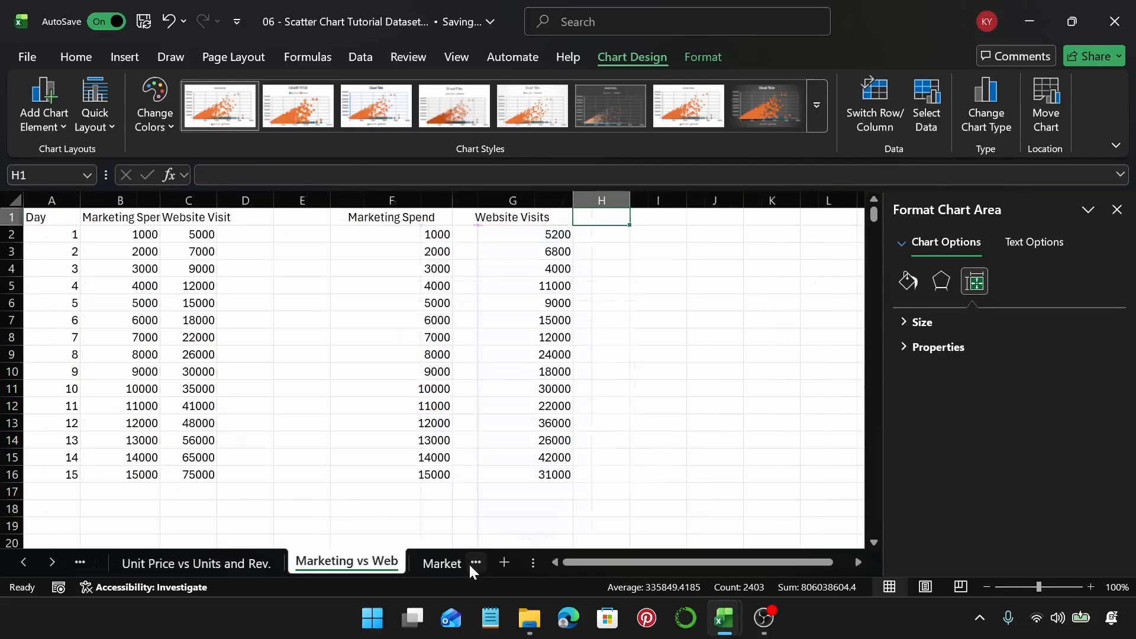
left_click(242, 564)
left_click(309, 563)
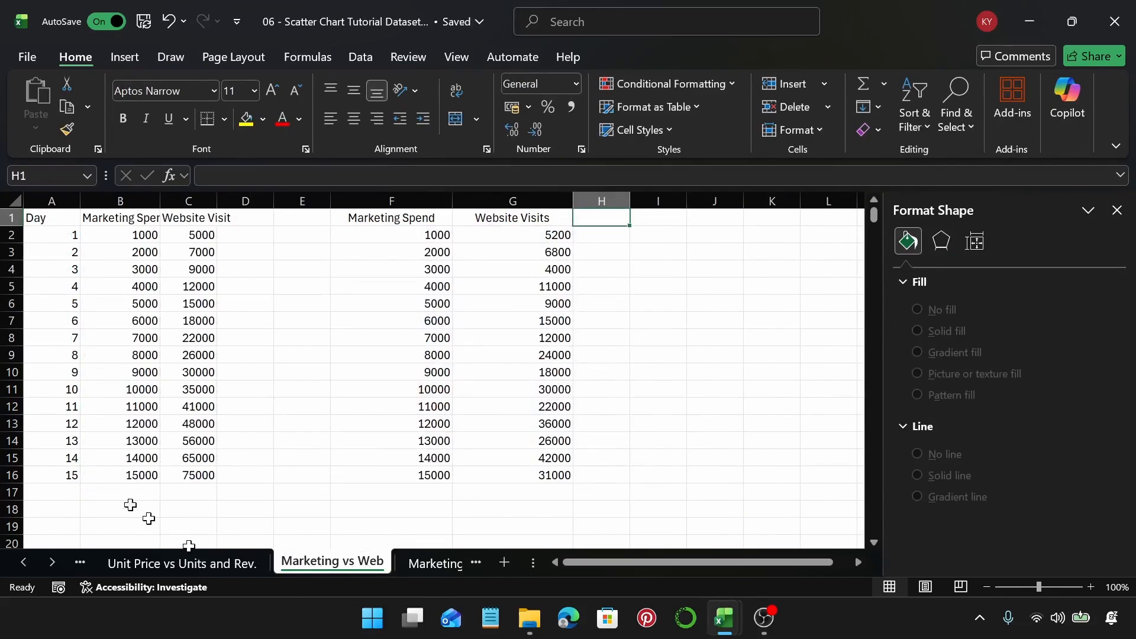
left_click(135, 214)
left_click(136, 202)
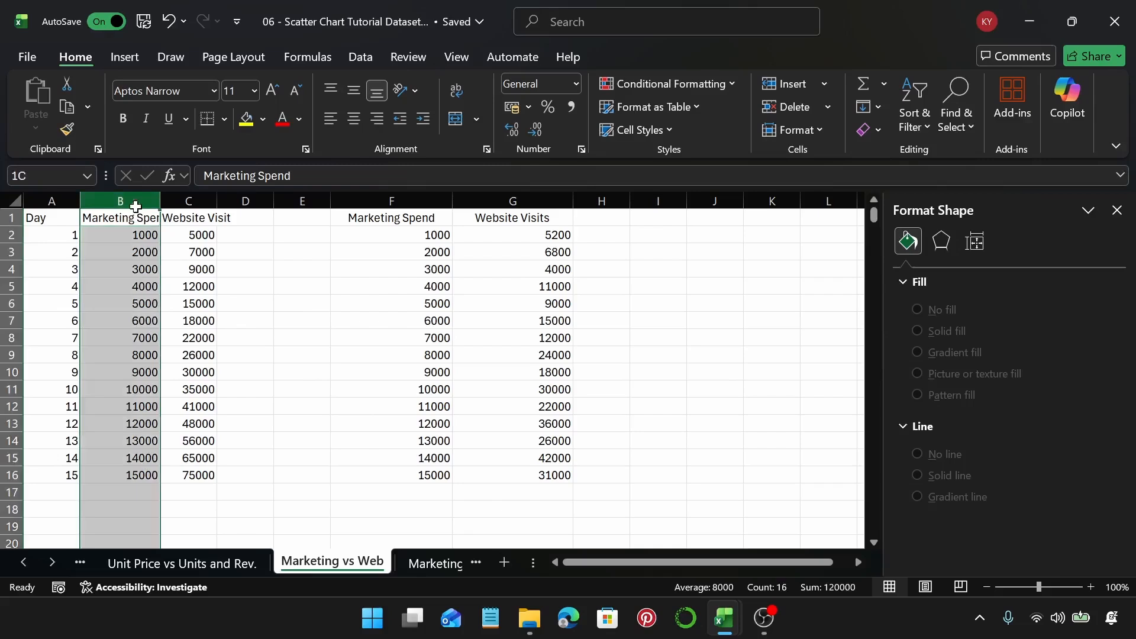
left_click(189, 202, "ctrl")
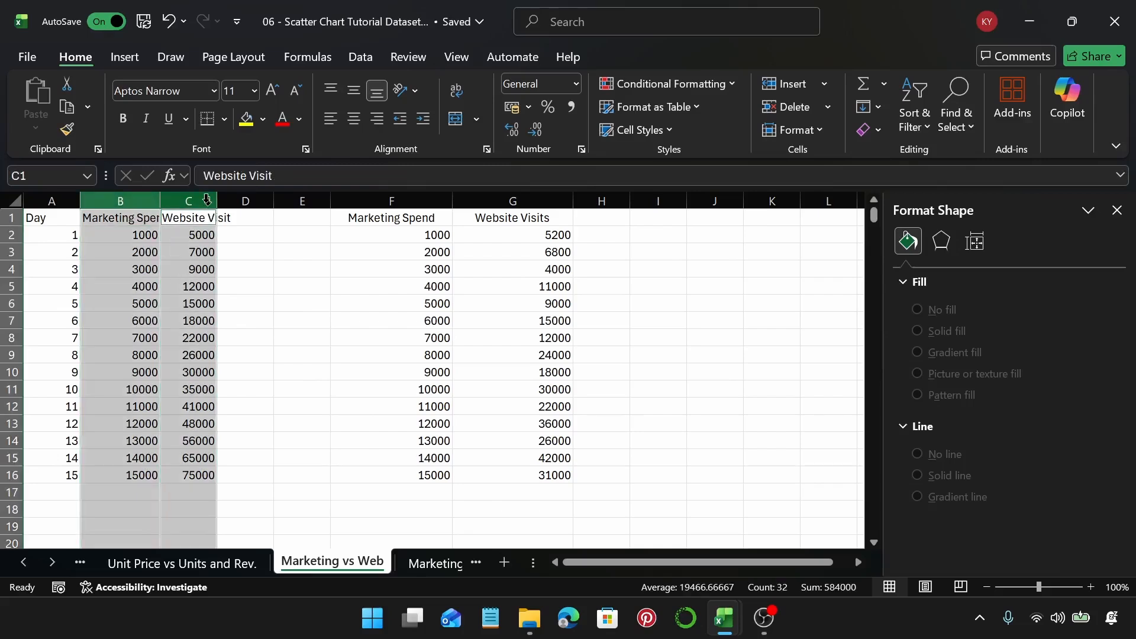
Step: Try a markers-only X Y (Scatter) chart of Website Visit against Marketing Spend, and undo its insertion
left_click(139, 63)
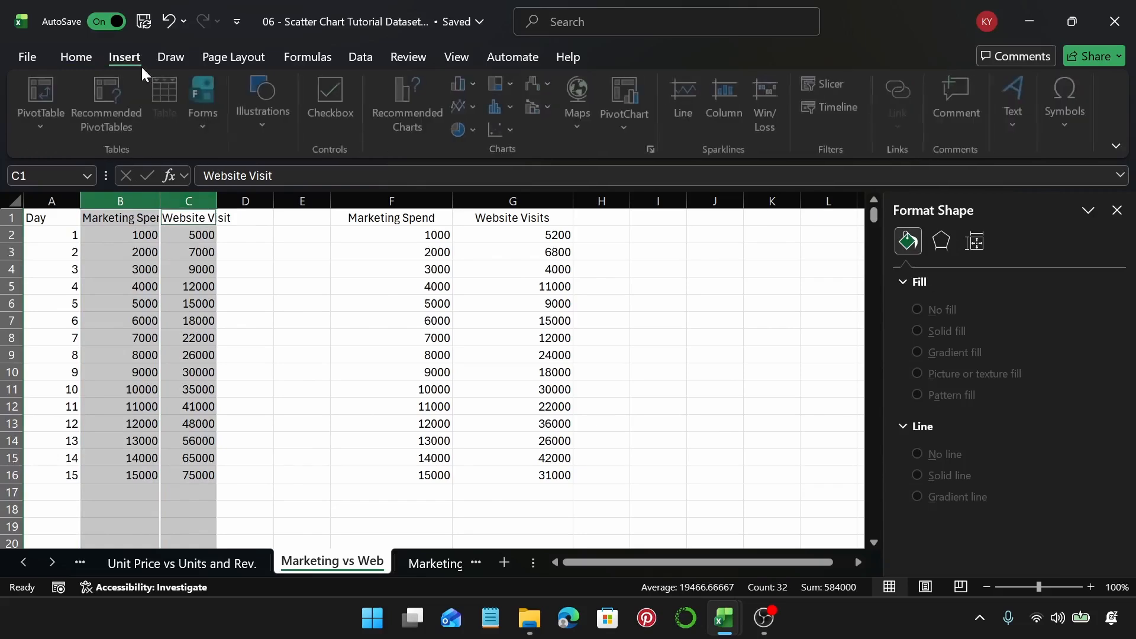
left_click(399, 112)
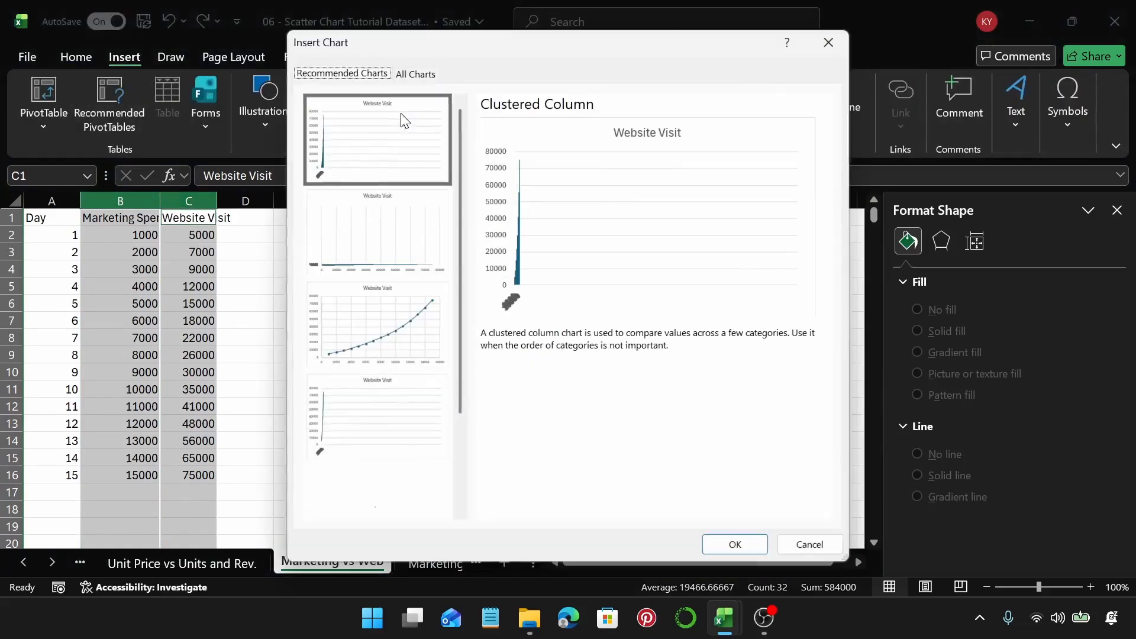
left_click(412, 78)
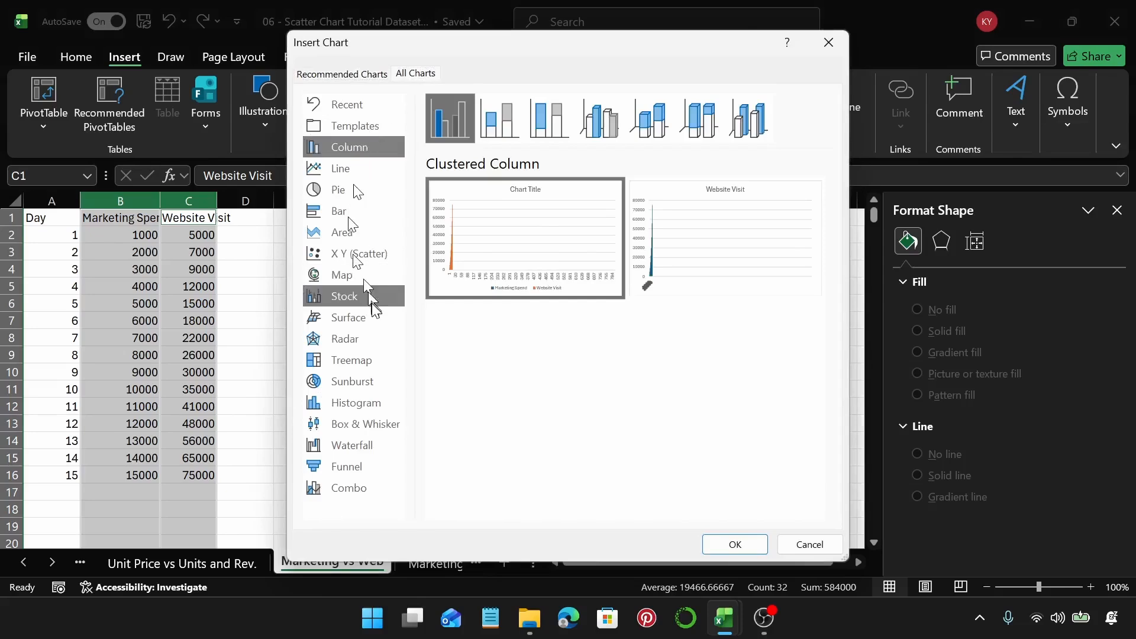
left_click(368, 254)
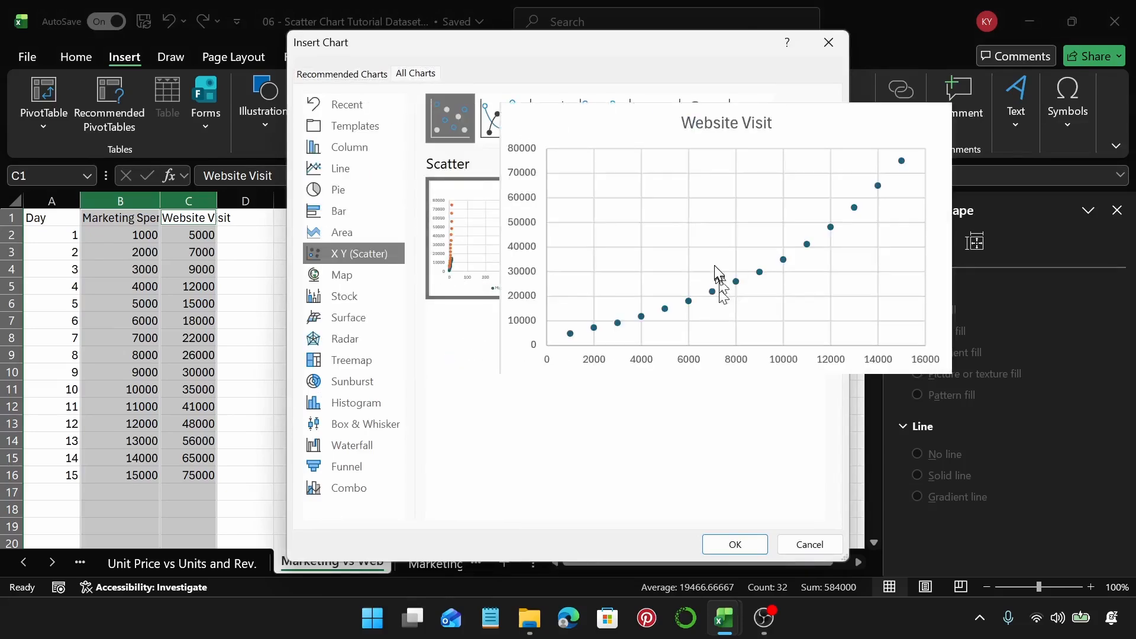
left_click(499, 121)
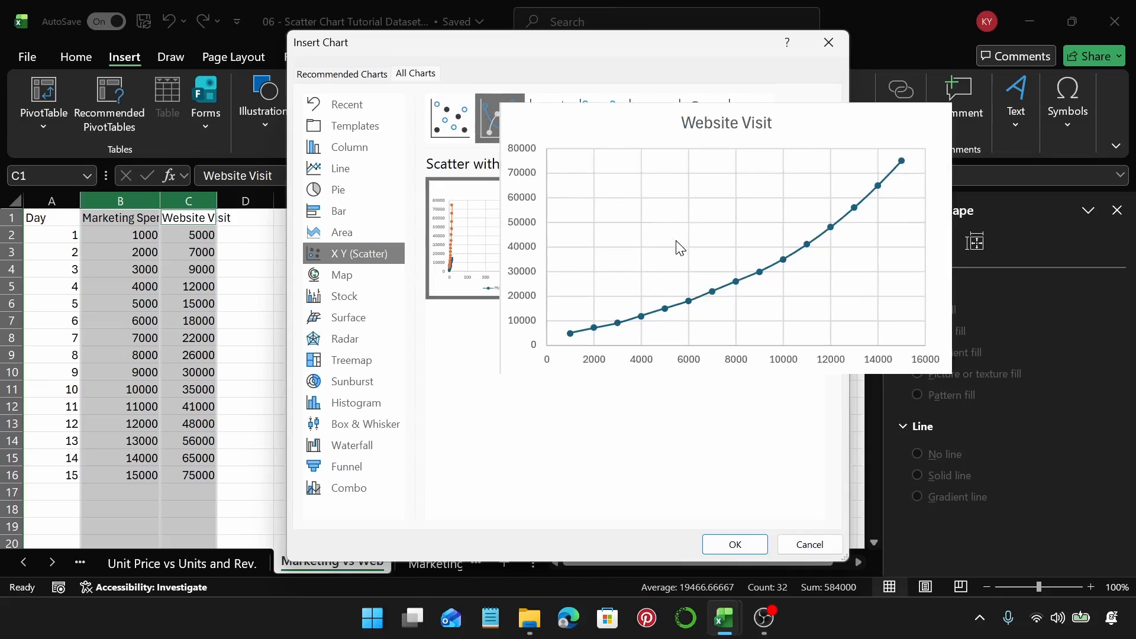
left_click(446, 122)
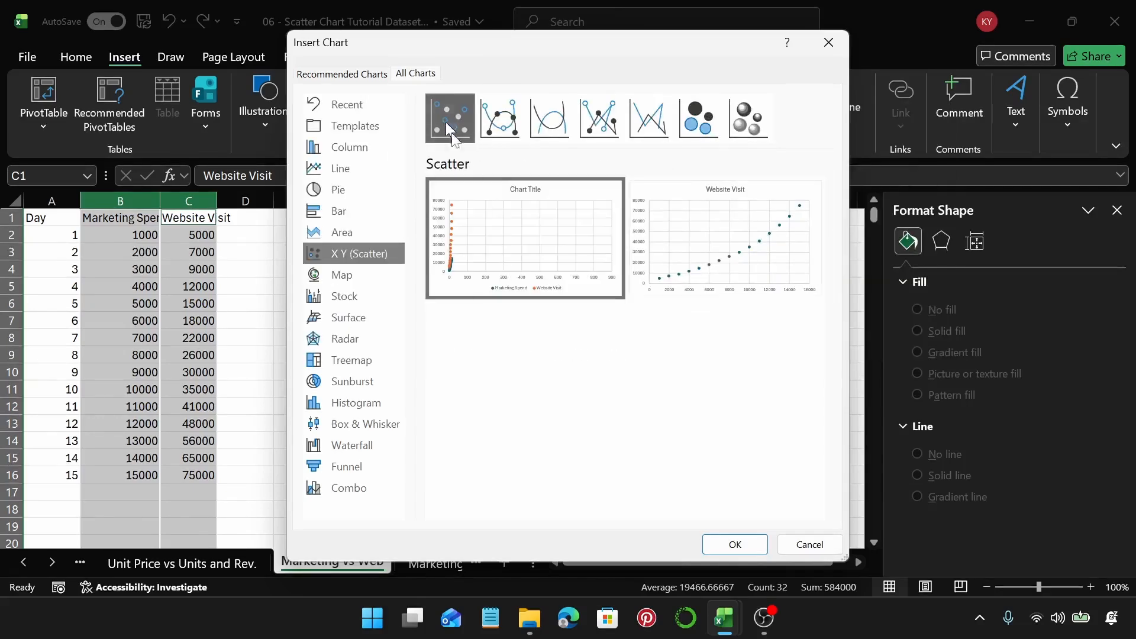
left_click(716, 543)
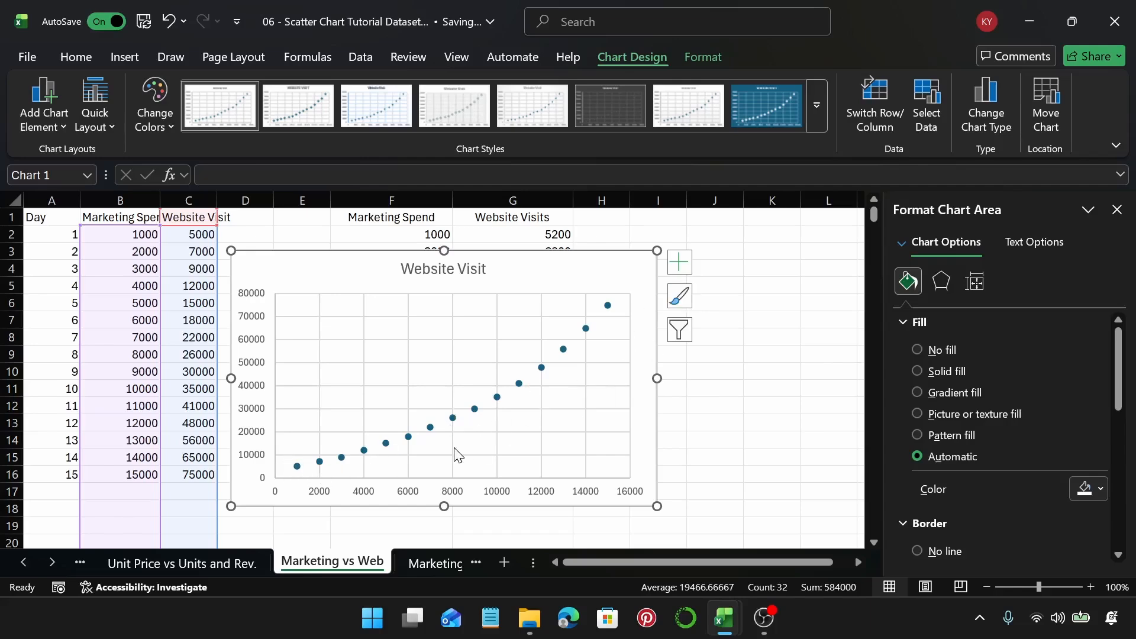
key("ctrl+z")
Step: Insert a Scatter with Smooth Lines and Markers chart from the selected Marketing Spend and Website Visit columns
left_click(123, 56)
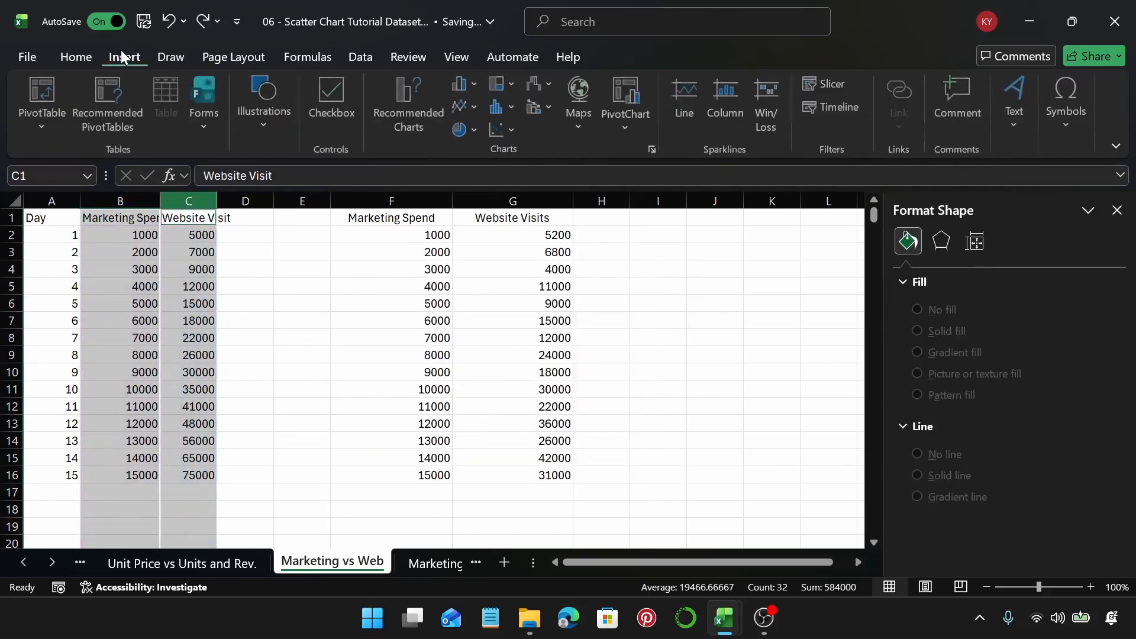
left_click(435, 114)
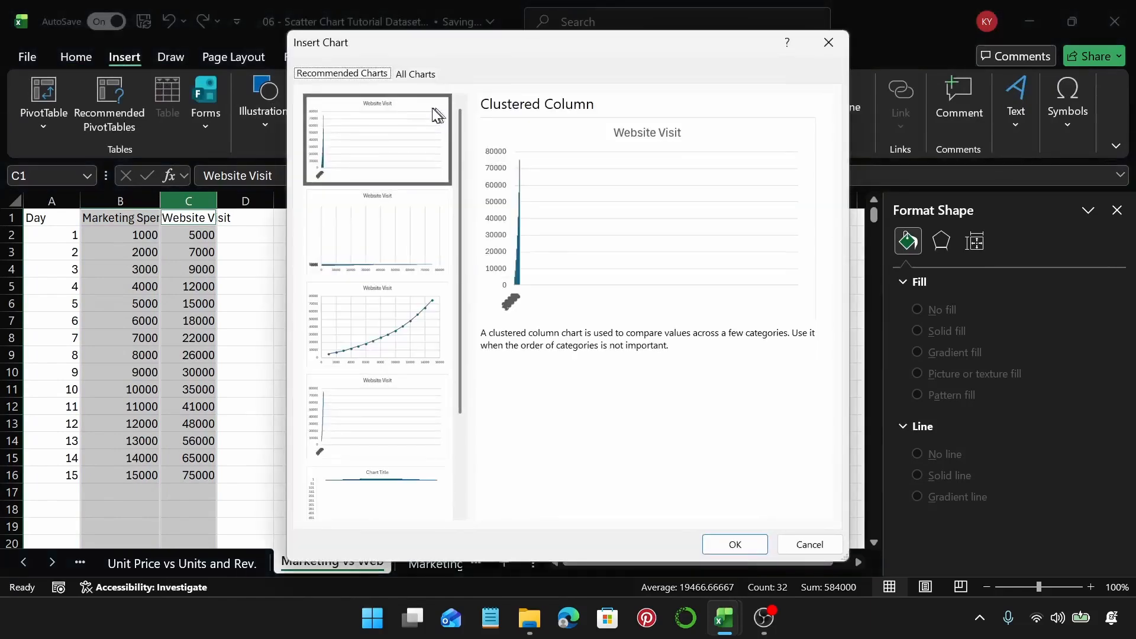
left_click(413, 76)
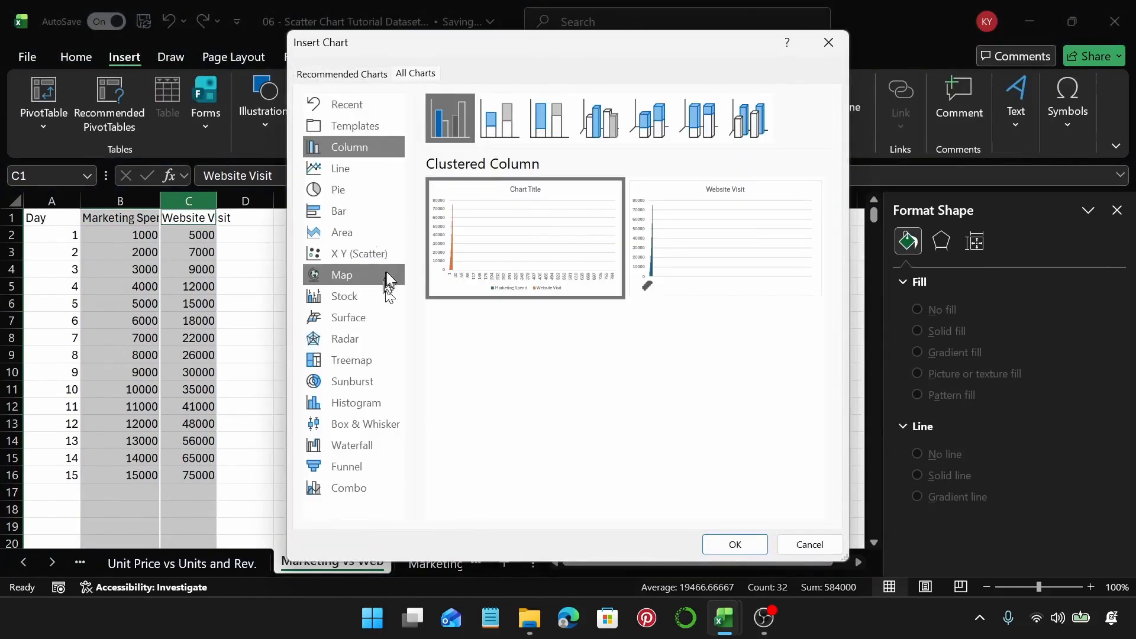
left_click(378, 252)
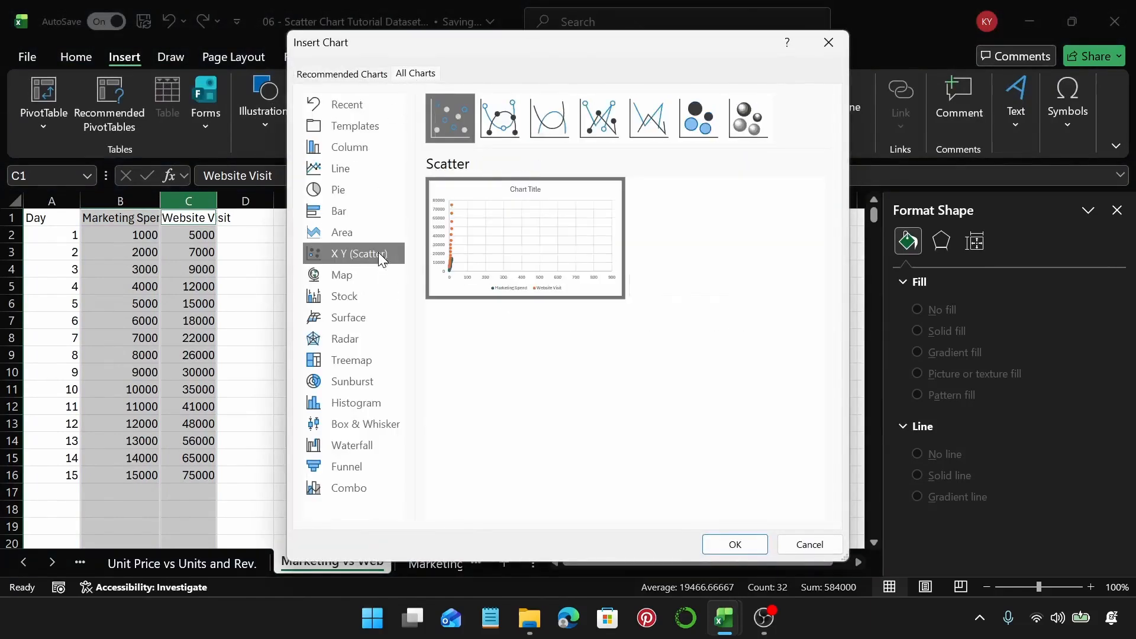
left_click(513, 130)
mouse_move(464, 203)
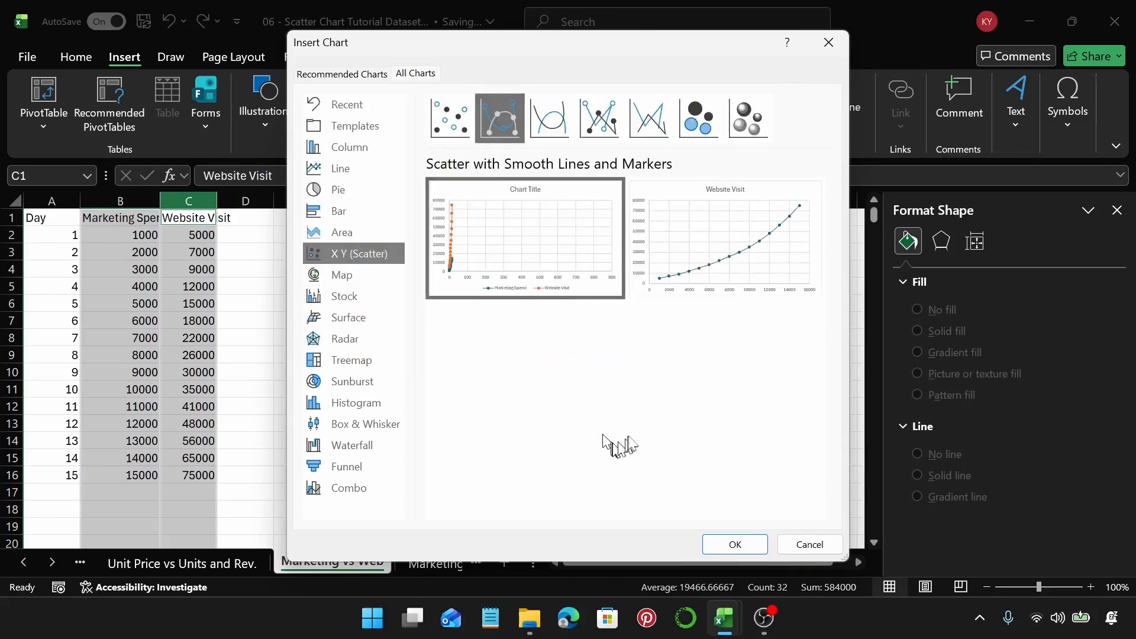
Step: Insert a Scatter with Smooth Lines and Markers chart of Website Visit against Marketing Spend and shift it towards column A
left_click(734, 545)
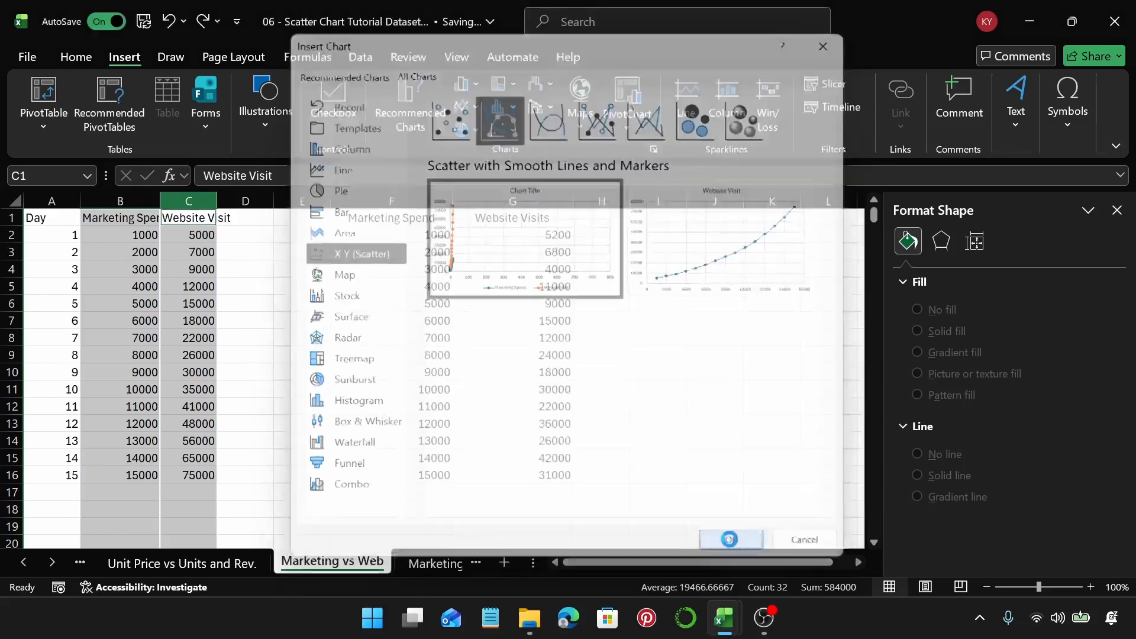
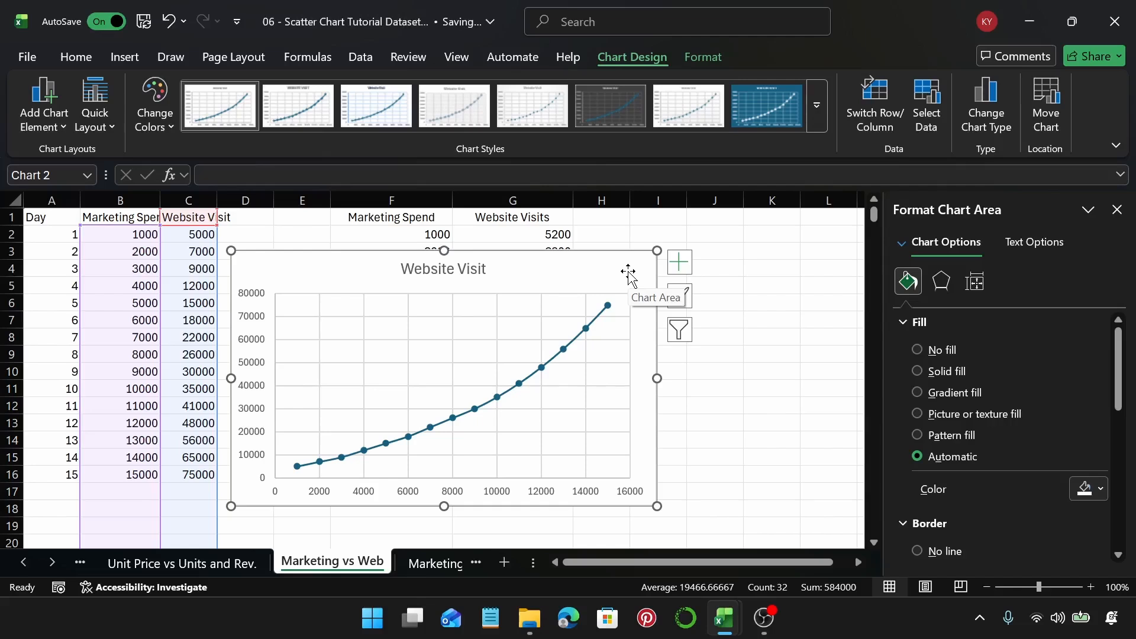
left_click_drag(593, 268, 489, 275)
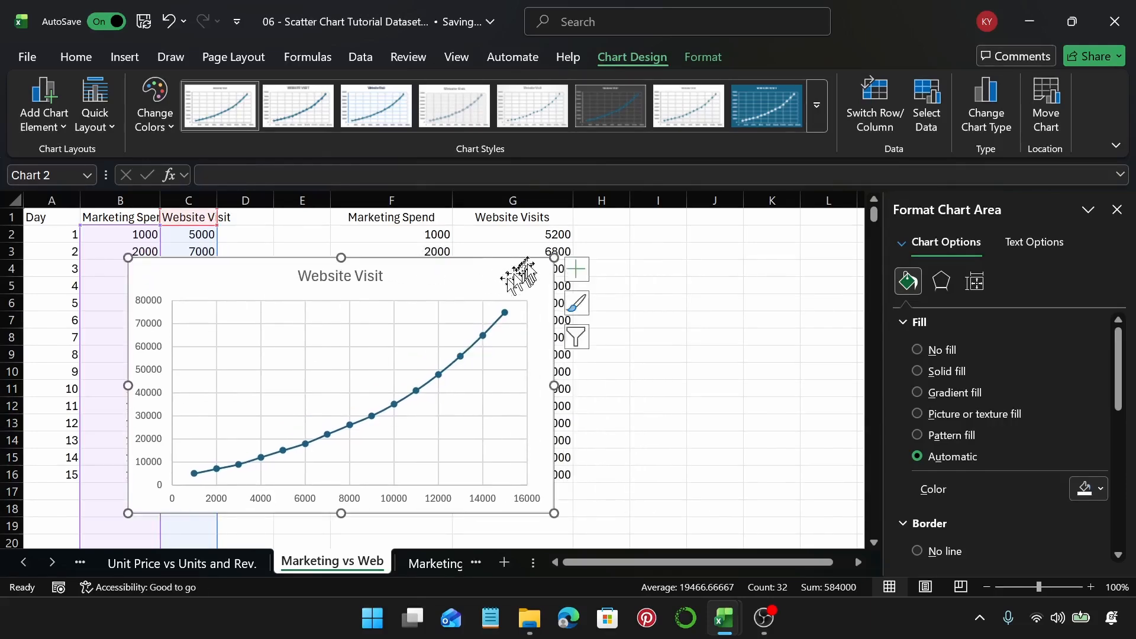
Step: Insert a Scatter with Smooth Lines and Markers chart of Website Visits against Marketing Spend from columns F and G
left_click(404, 203)
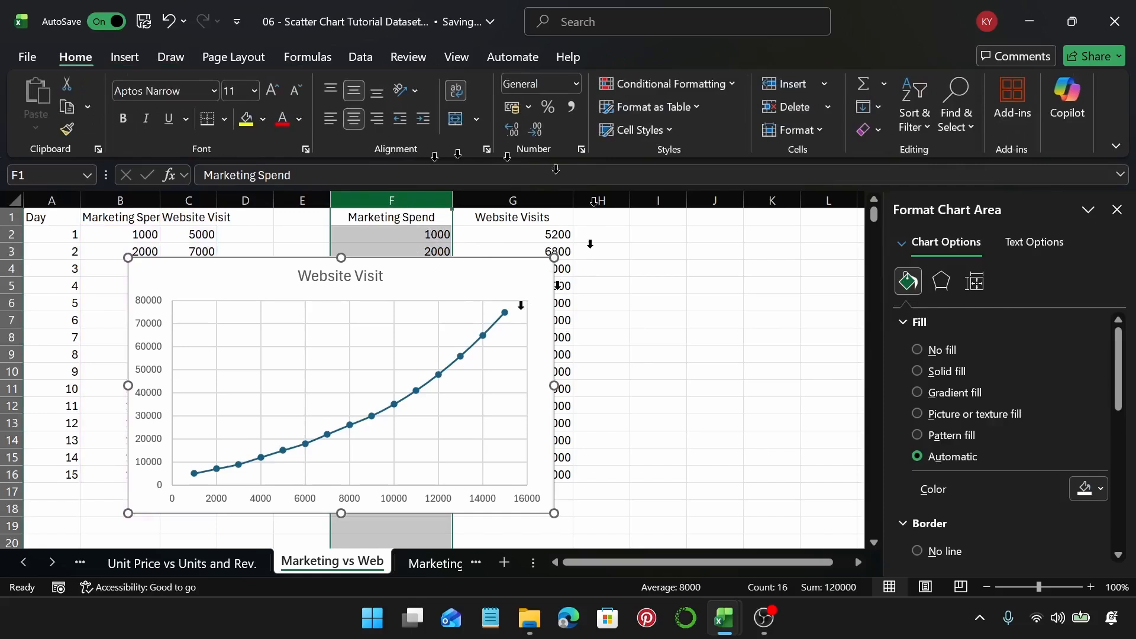
left_click(488, 202, "ctrl")
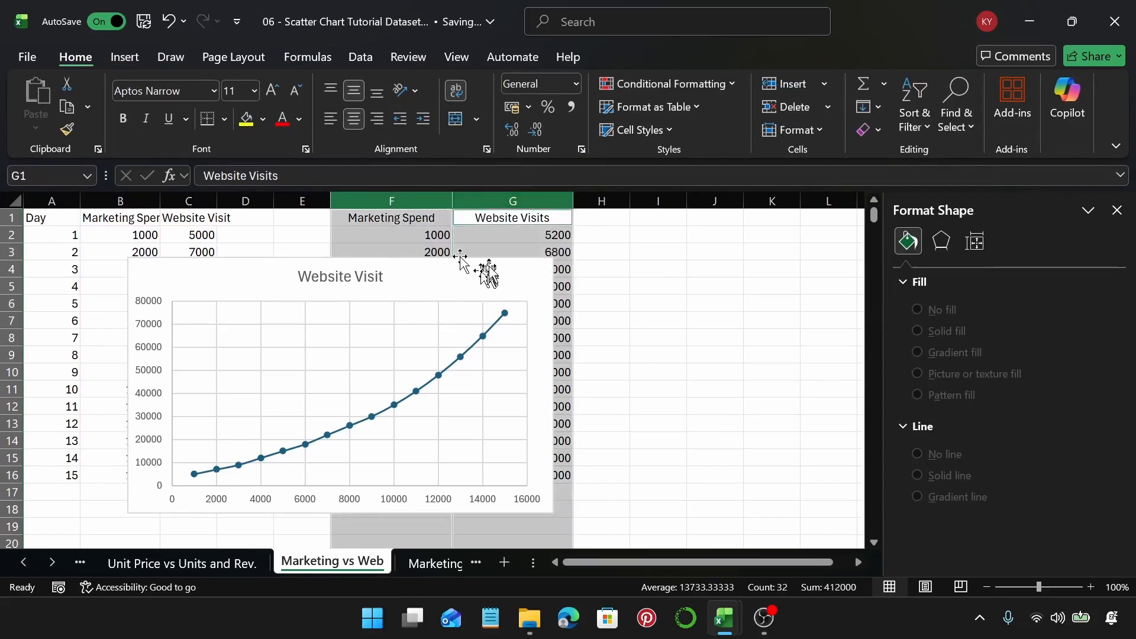
left_click(126, 57)
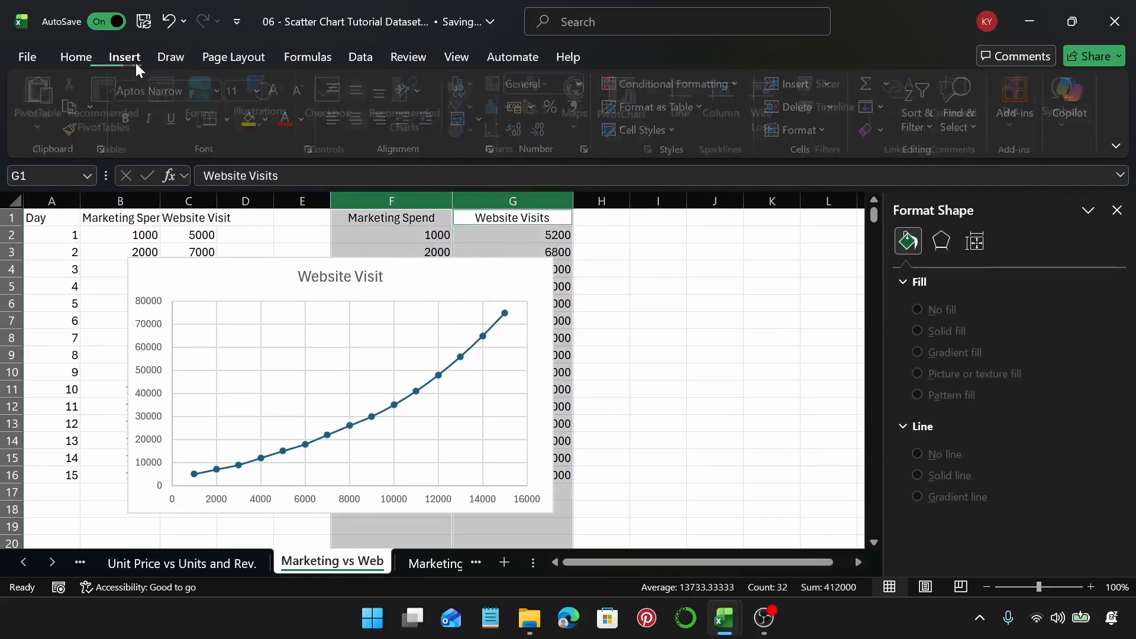
left_click(408, 114)
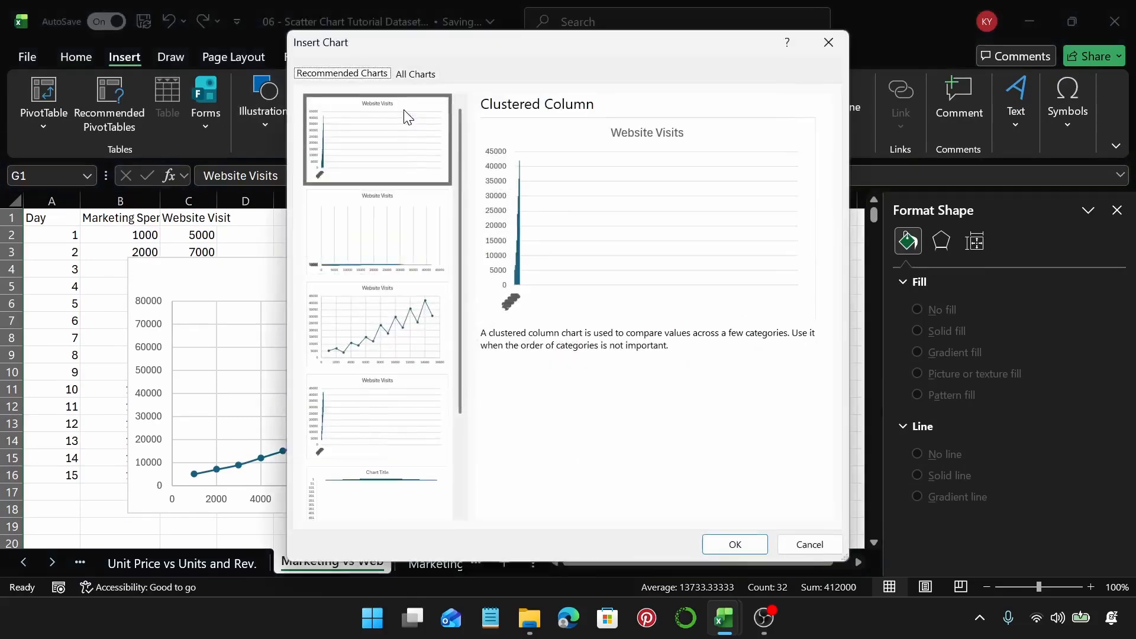
left_click(414, 74)
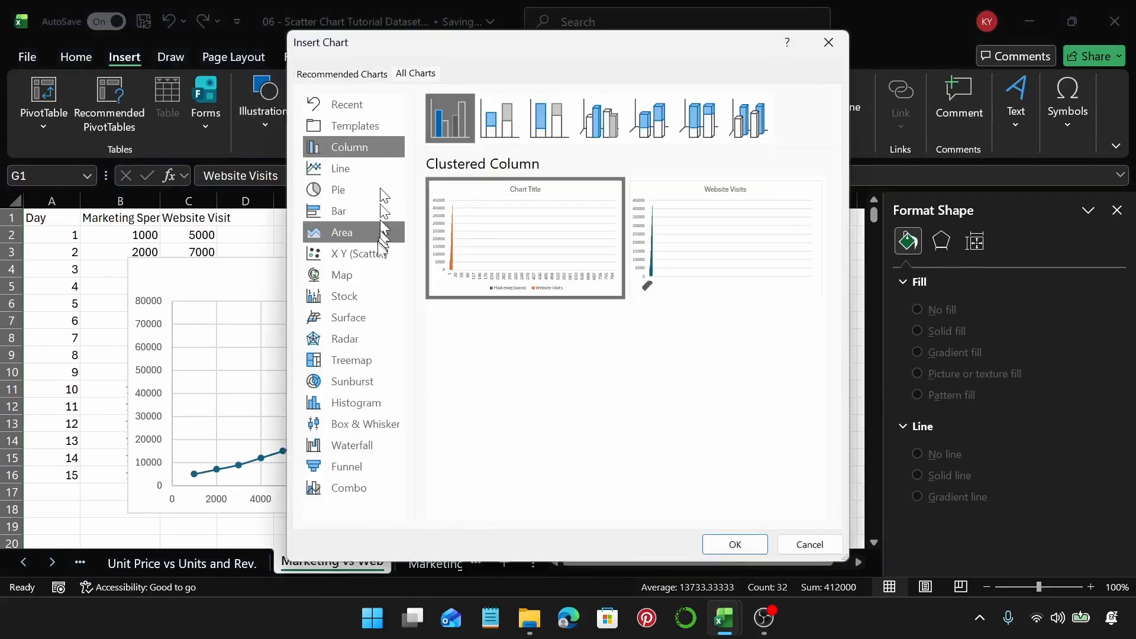
left_click(379, 254)
left_click(507, 118)
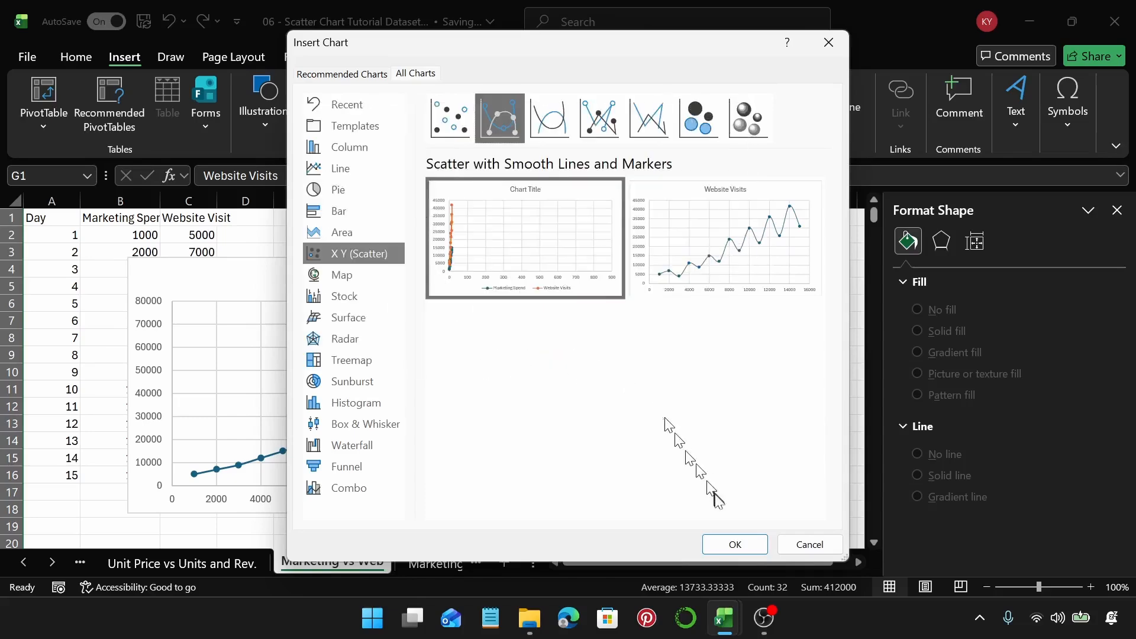
left_click(734, 543)
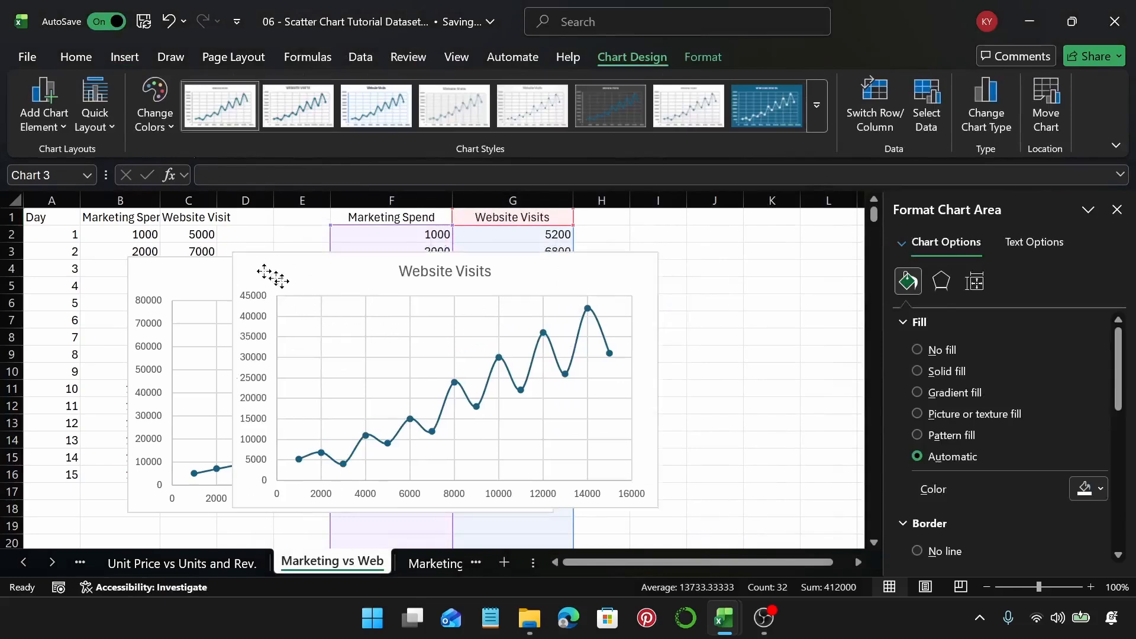
Step: Arrange the two scatter charts side by side just below row 2 and deselect them
left_click_drag(272, 275, 596, 279)
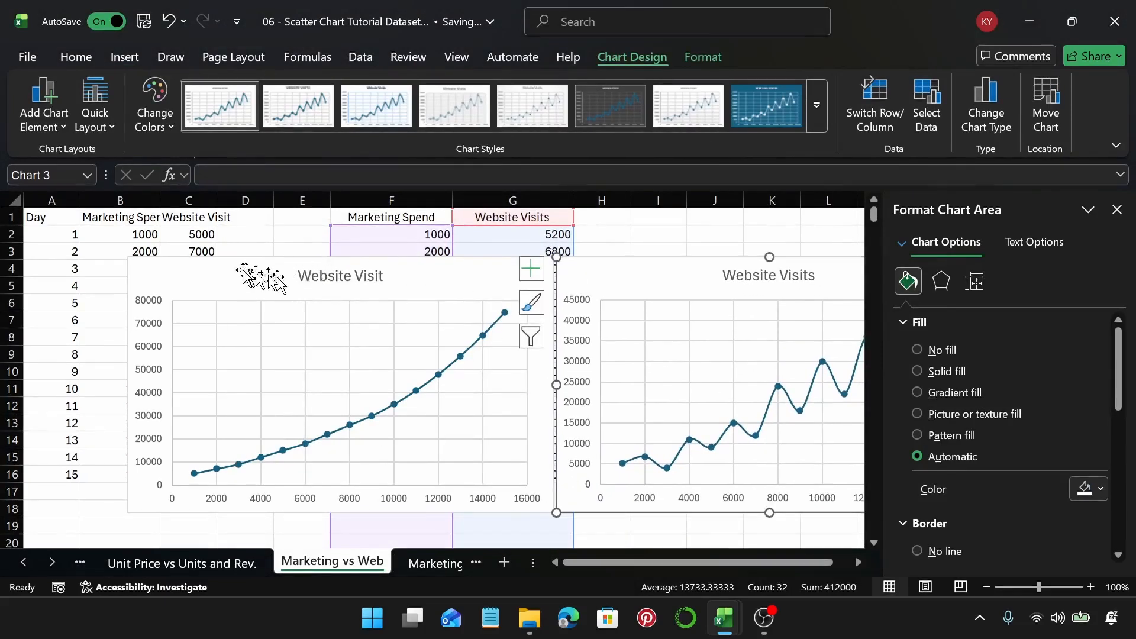
left_click_drag(260, 275, 203, 260)
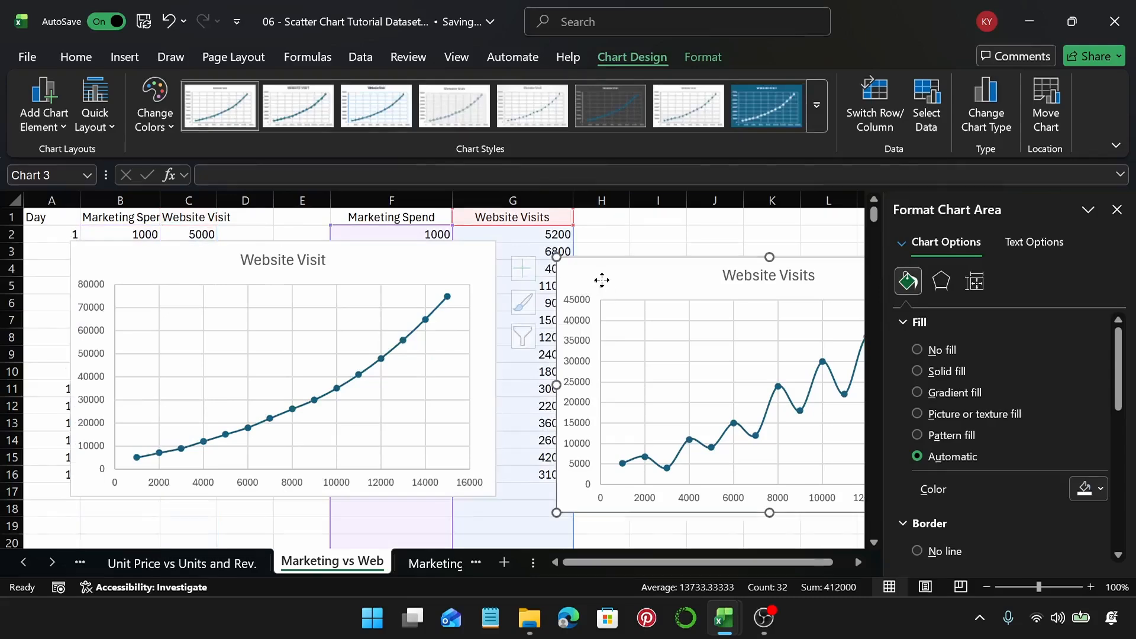
left_click_drag(602, 280, 547, 262)
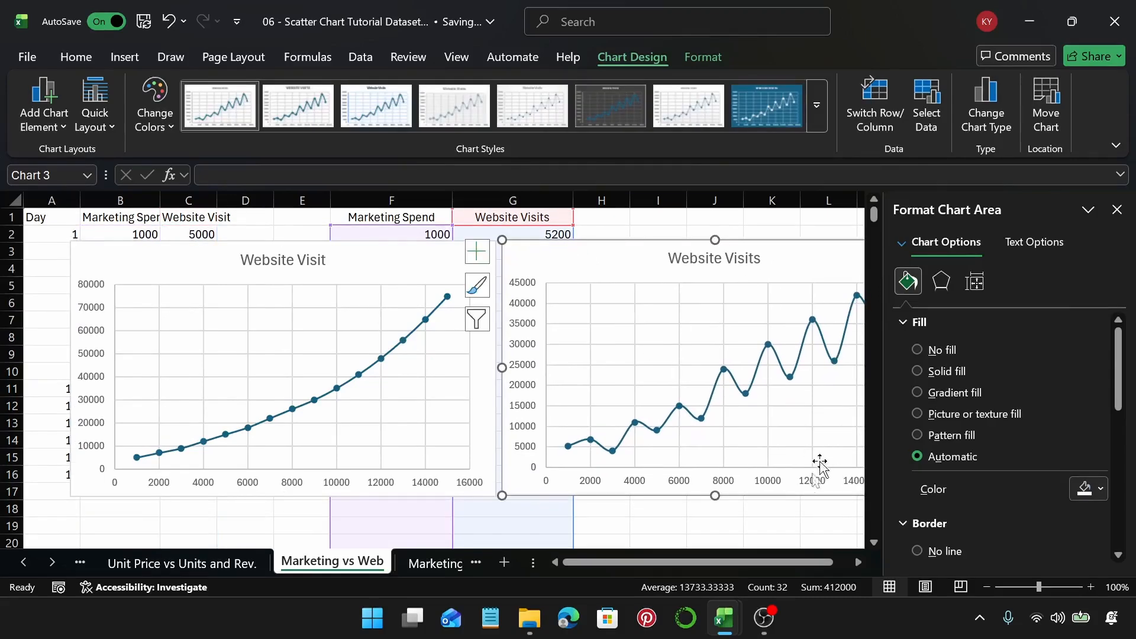
scroll(686, 427, "down", 1)
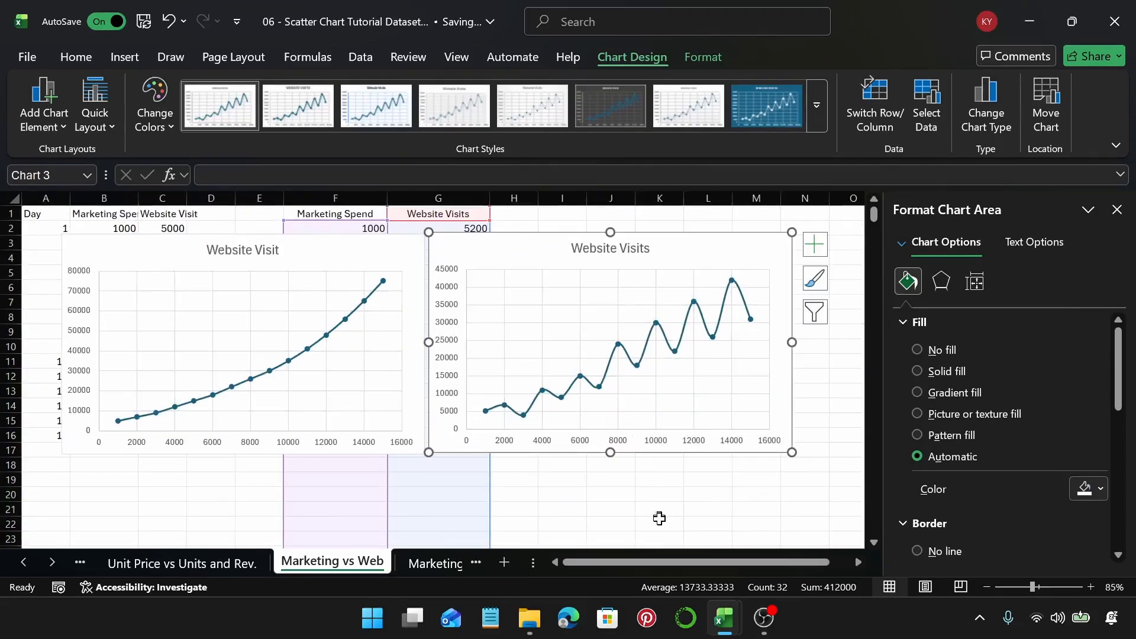
left_click(659, 518)
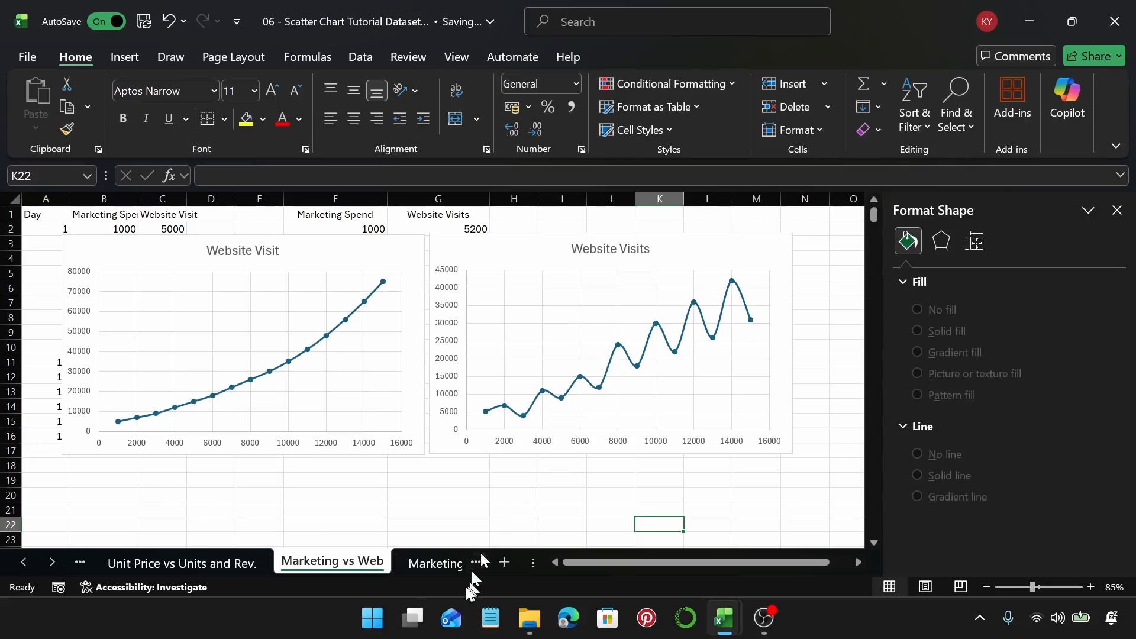
Step: On the Marketing and Units Sold sheet, insert a smooth-line scatter chart with markers from columns A to C and shift it towards column B
left_click(434, 563)
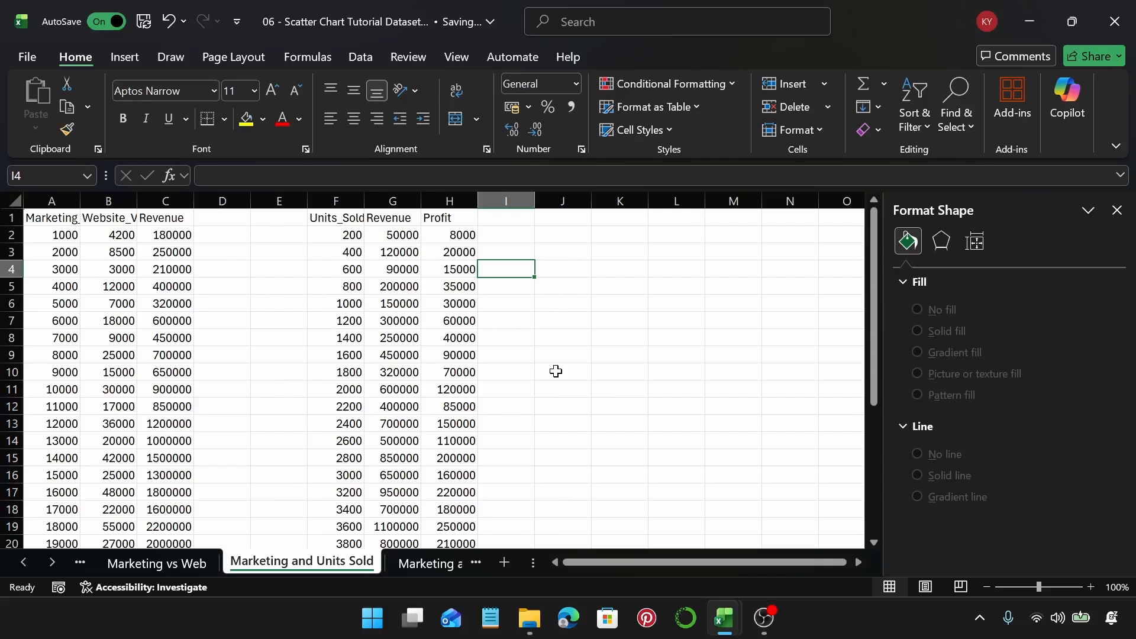
left_click(60, 218)
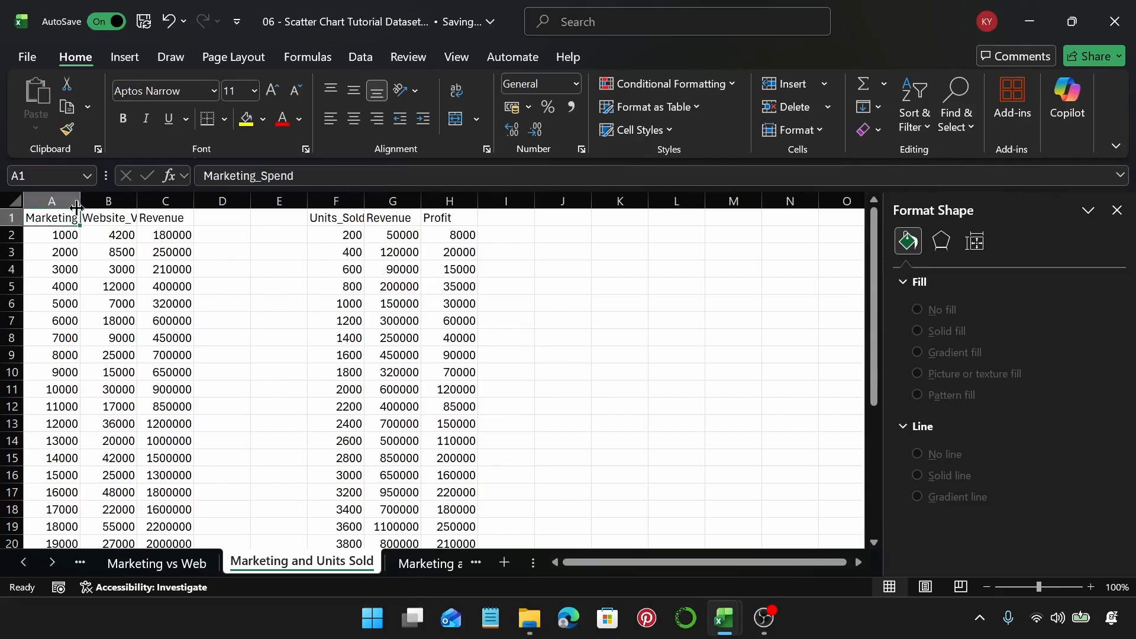
left_click(53, 201)
left_click(106, 201, "ctrl")
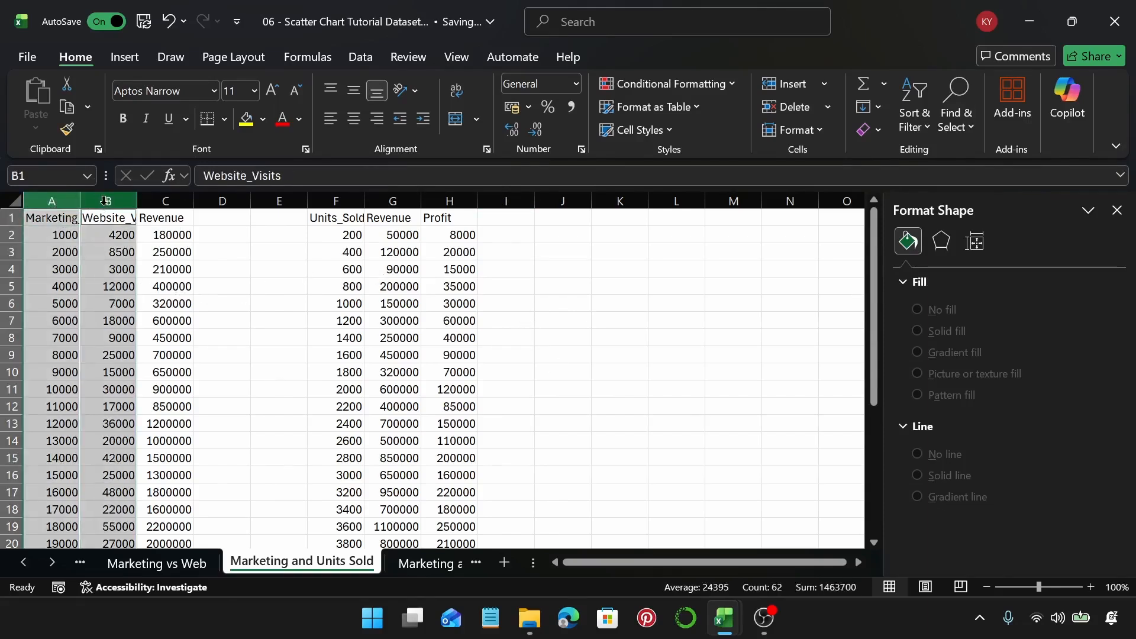
left_click(152, 202, "ctrl")
left_click(141, 63)
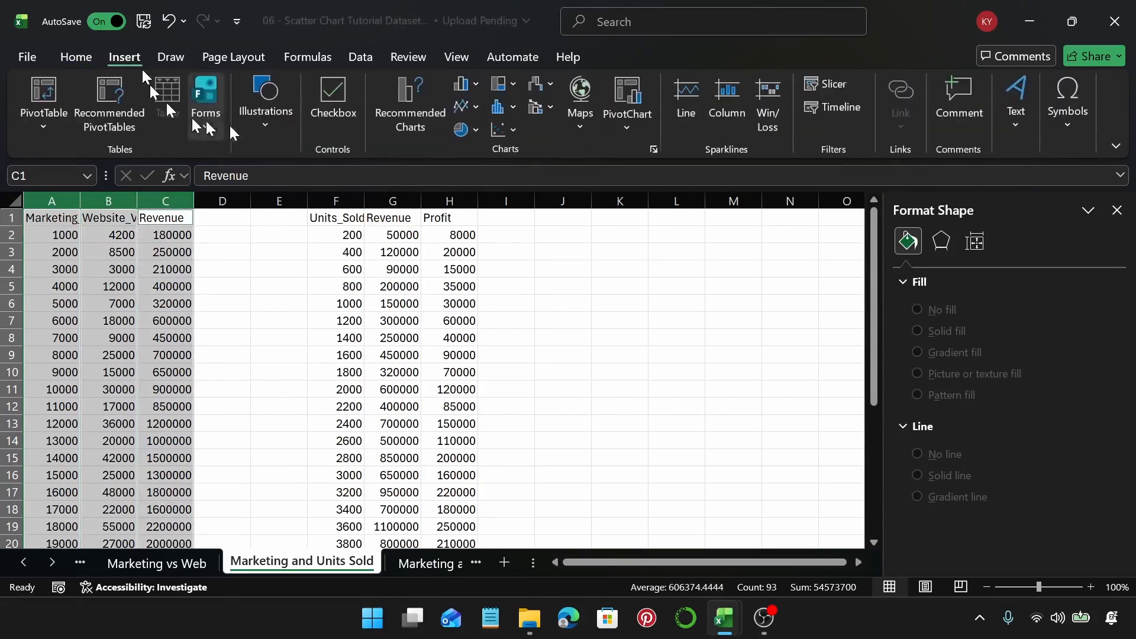
left_click(408, 109)
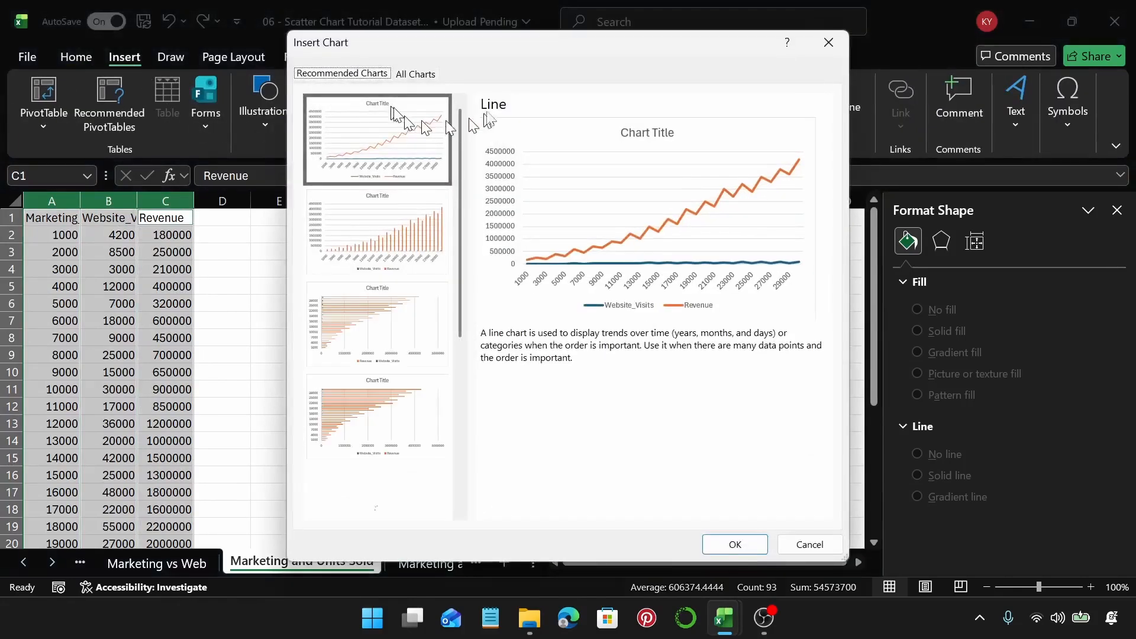
left_click(415, 73)
left_click(365, 255)
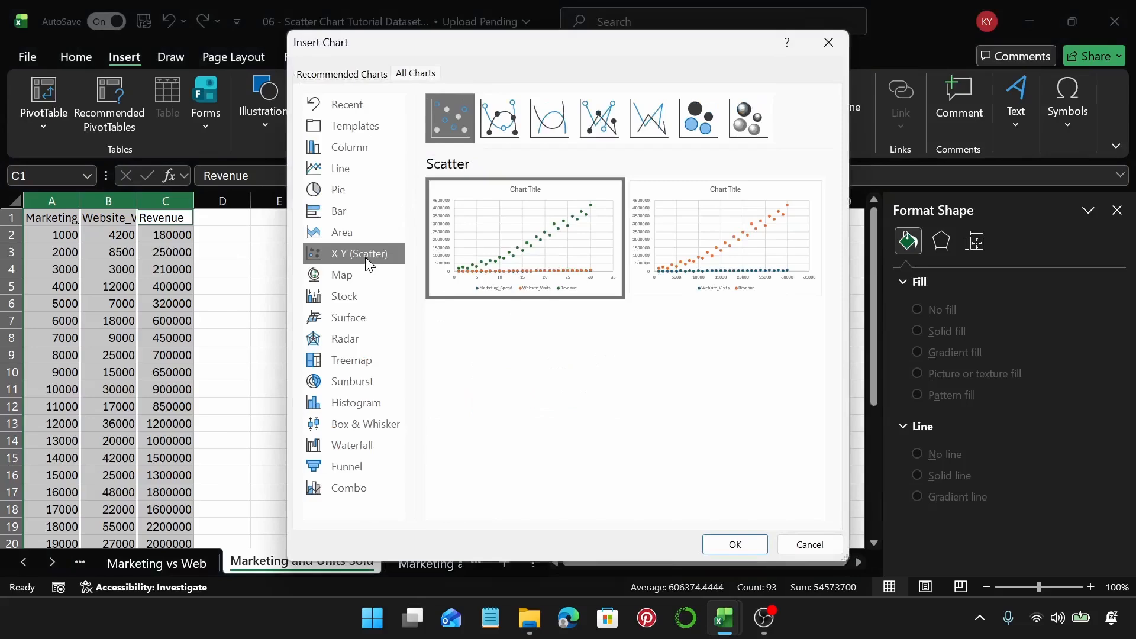
left_click(501, 117)
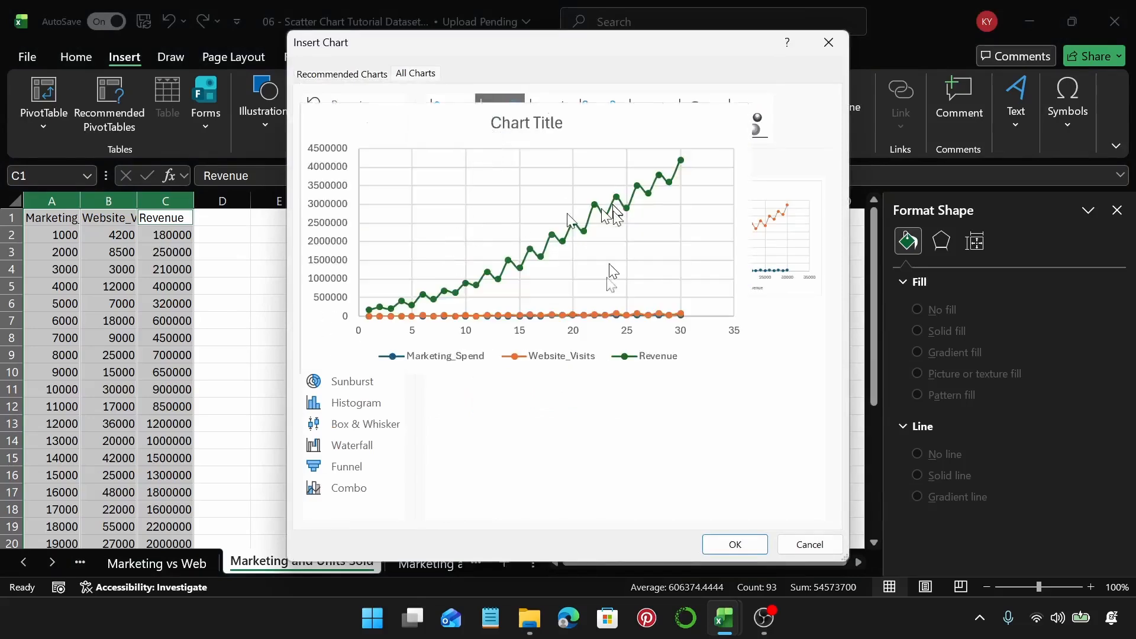
left_click(736, 544)
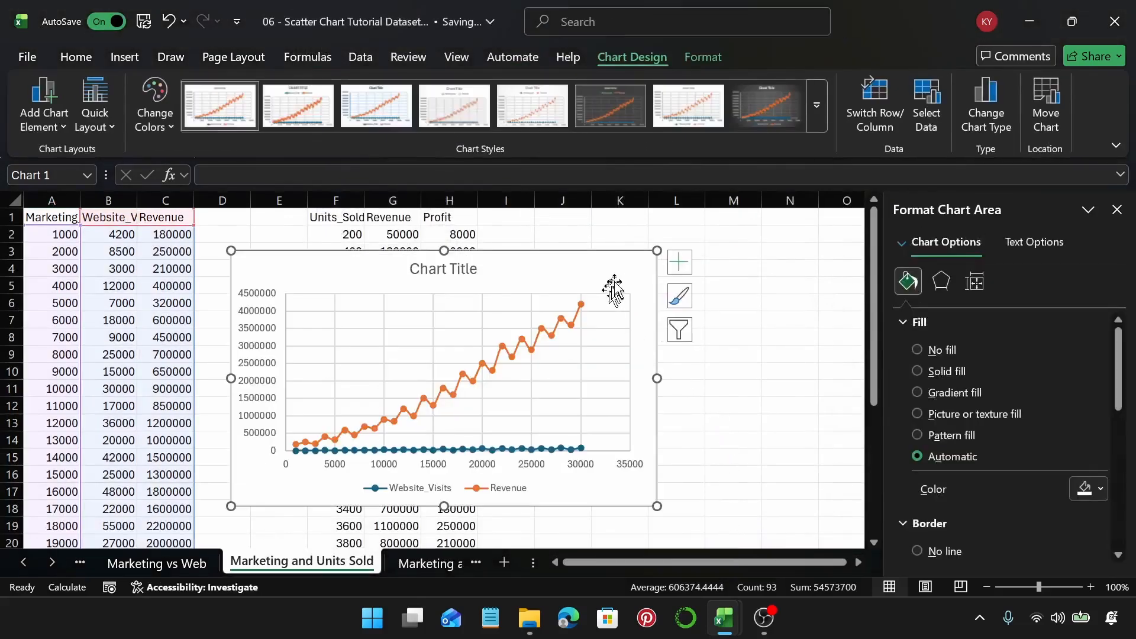
left_click_drag(616, 274, 472, 278)
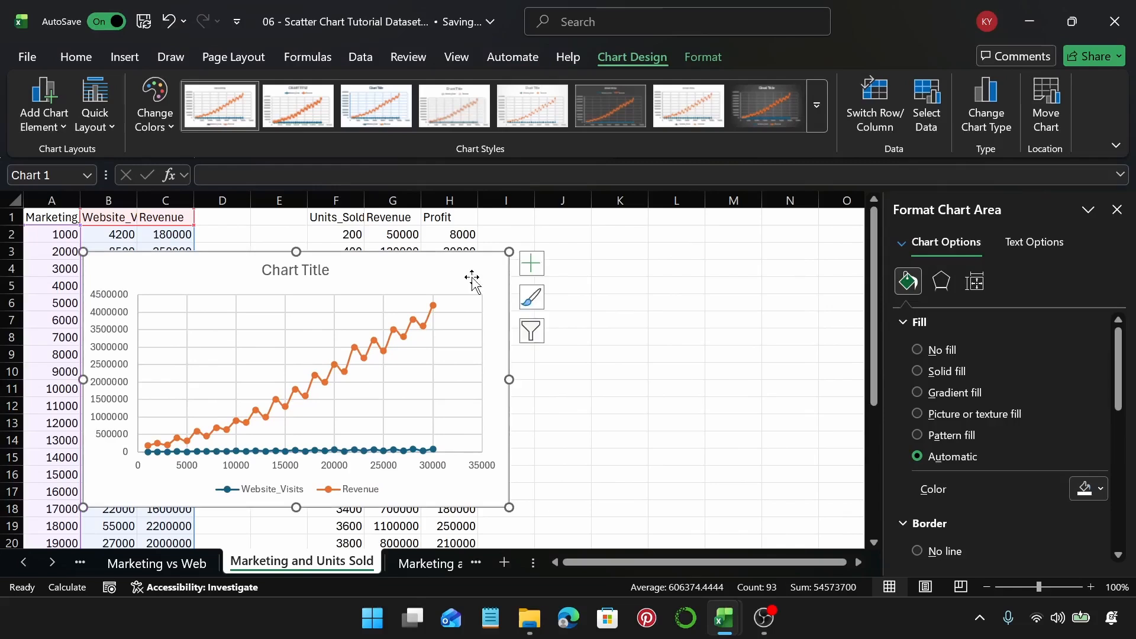
Step: Plot the Website_Visits series on the secondary axis and shift the chart slightly towards column A
left_click(314, 452)
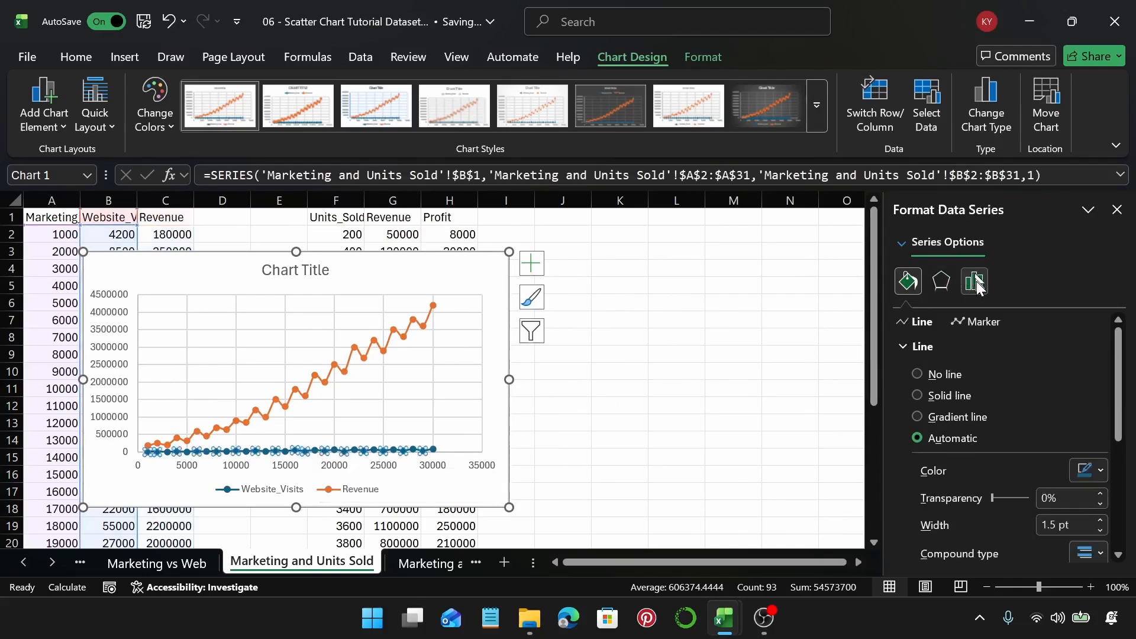
left_click(975, 282)
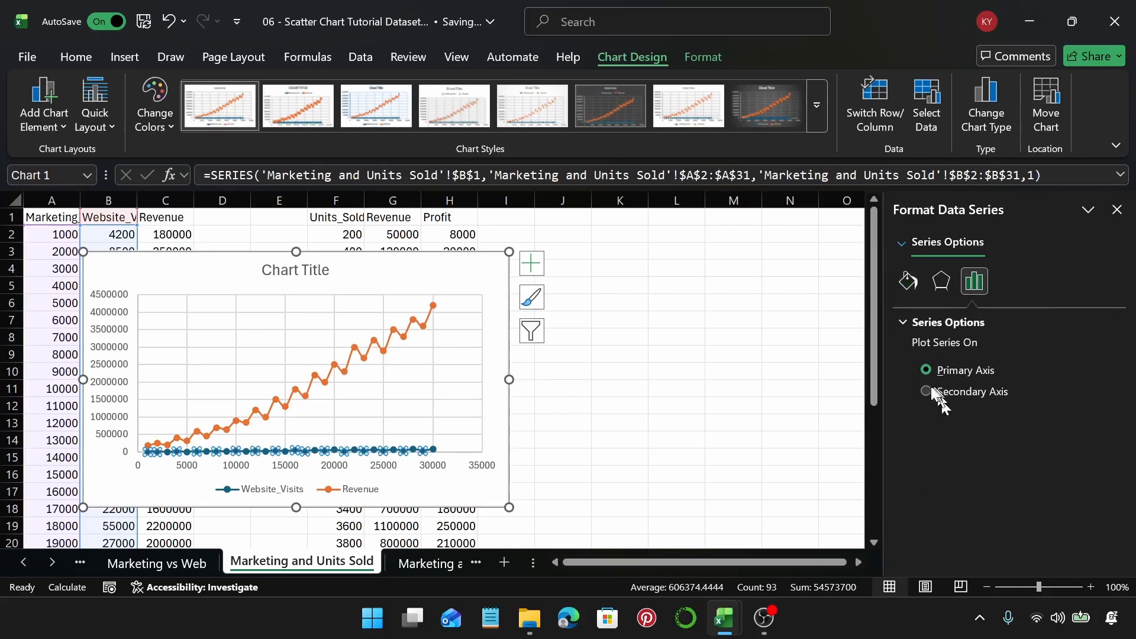
left_click(926, 391)
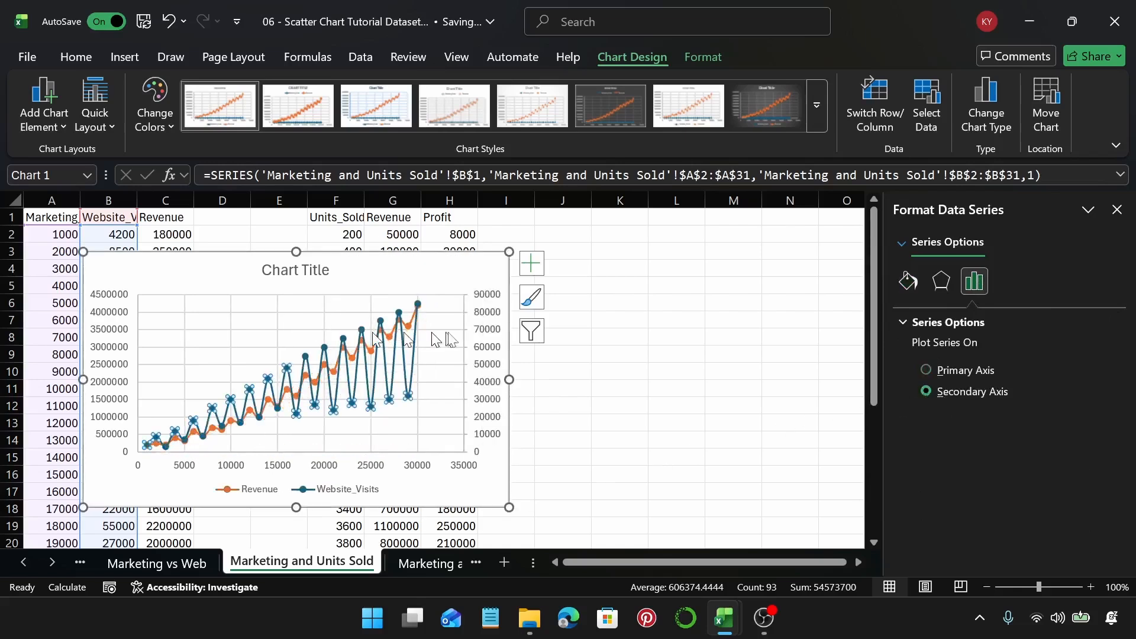
left_click(480, 271)
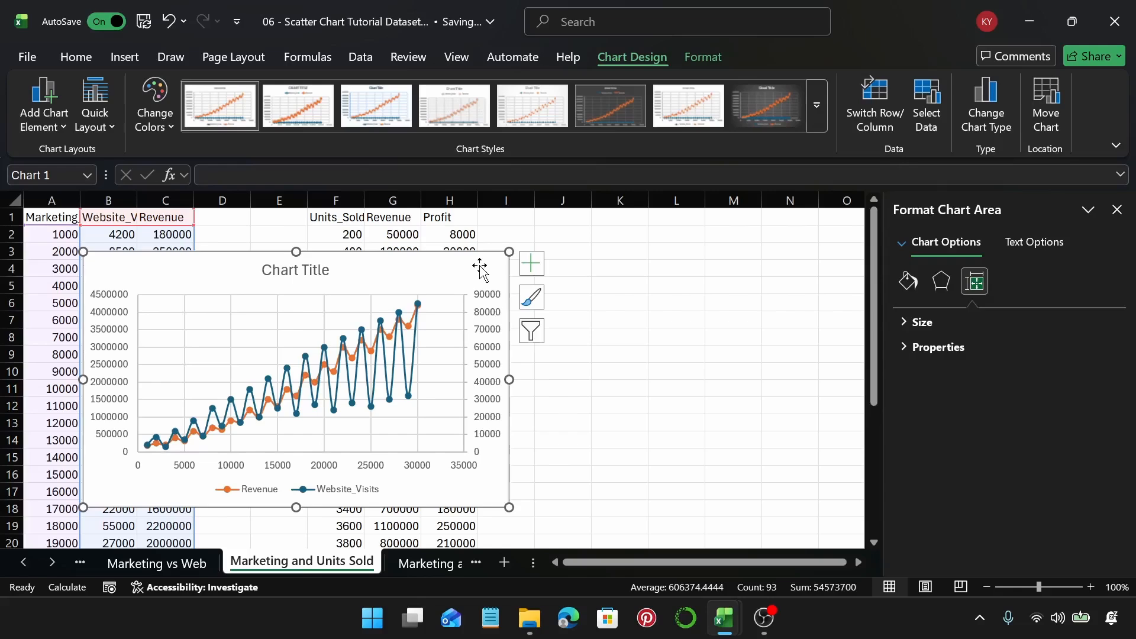
left_click(336, 200)
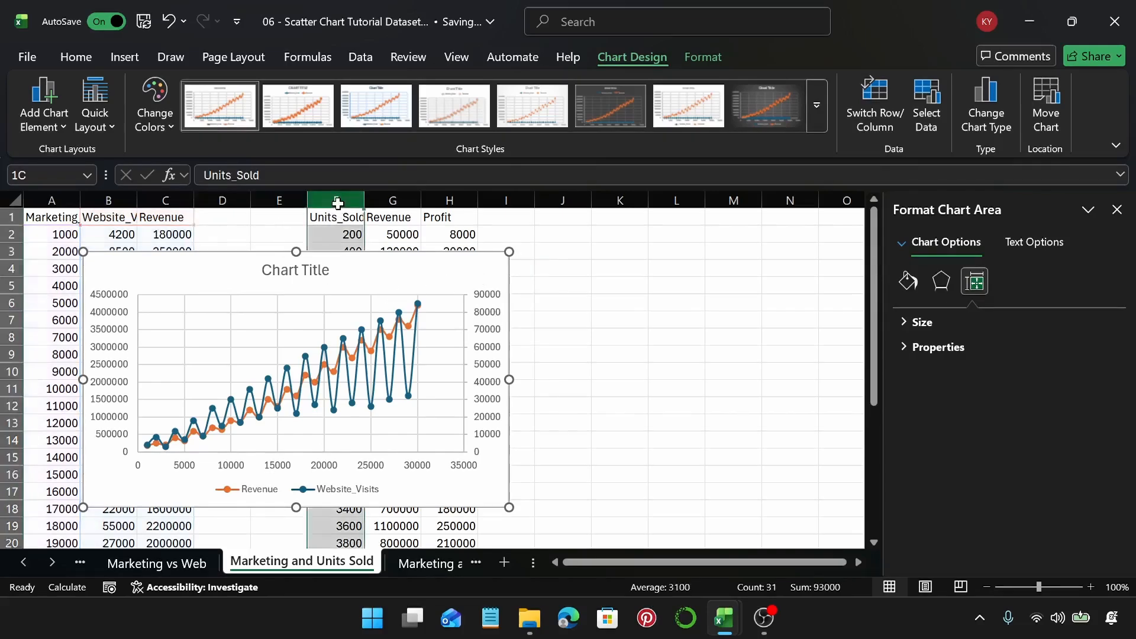
left_click_drag(236, 275, 210, 272)
Step: Insert a Scatter with Smooth Lines and Markers chart of Revenue and Profit against Units_Sold from columns F to H
left_click(336, 201)
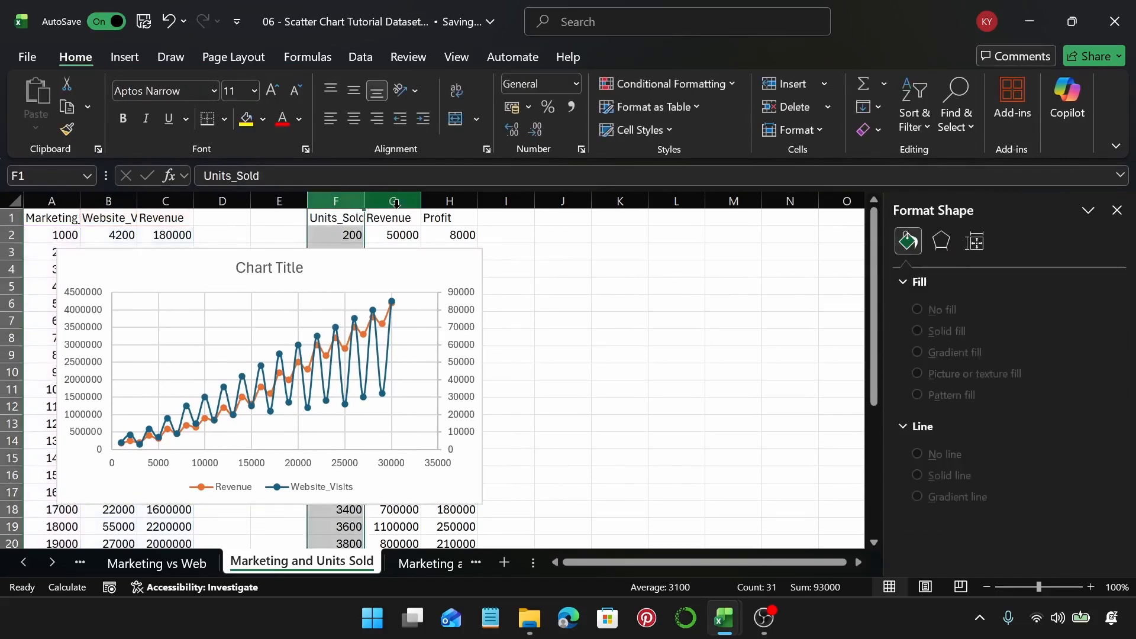
left_click(392, 200, "ctrl")
left_click(445, 200, "ctrl")
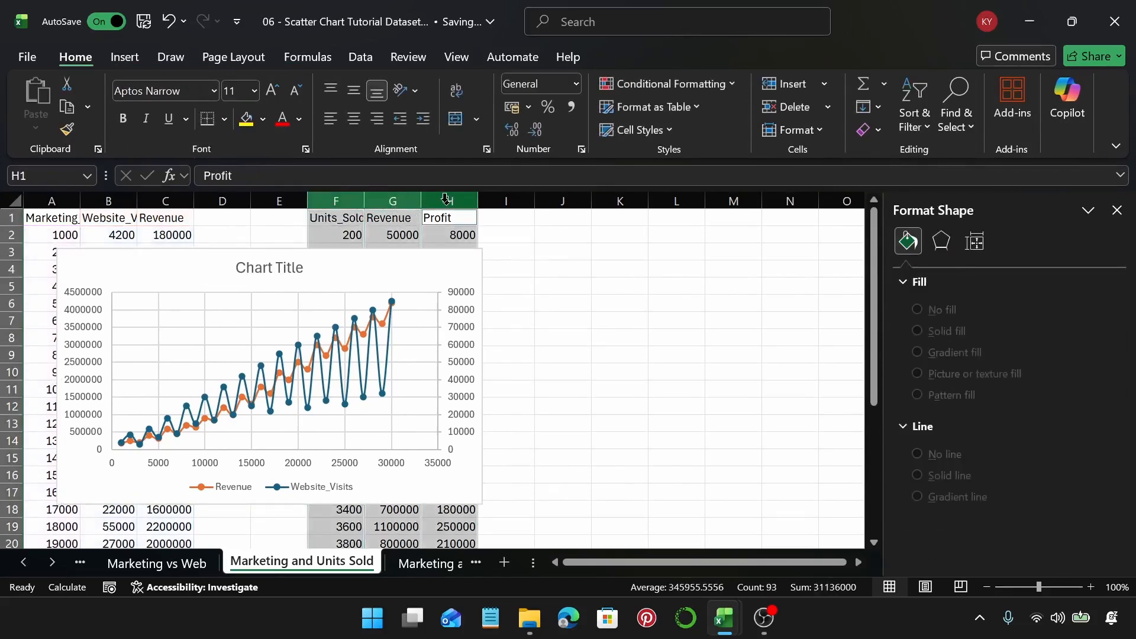
left_click(125, 57)
left_click(398, 112)
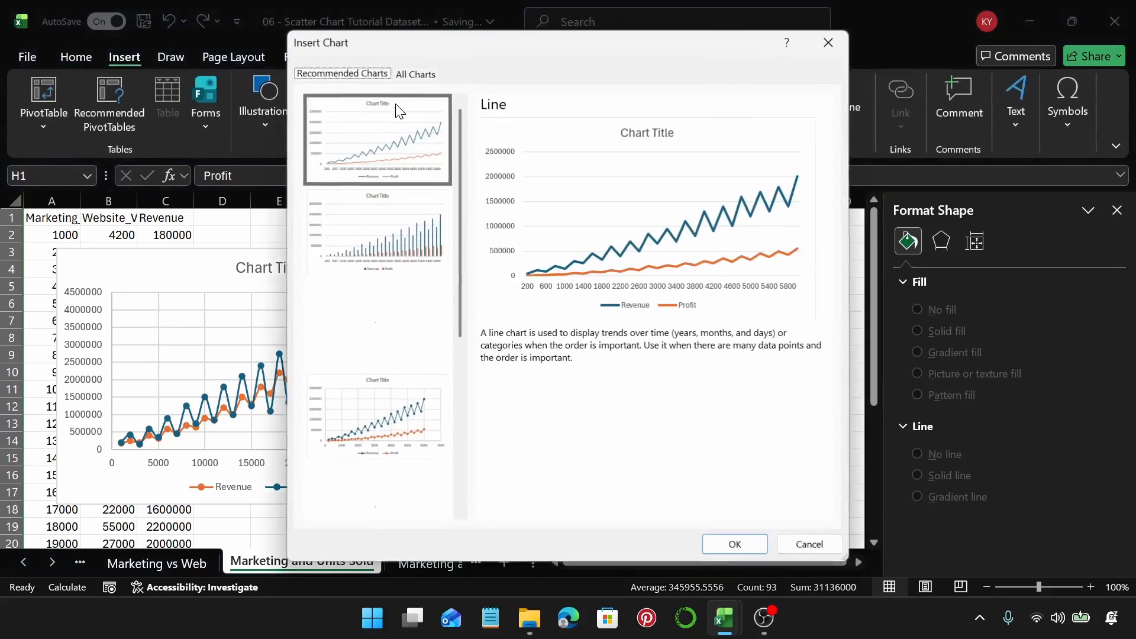
left_click(417, 74)
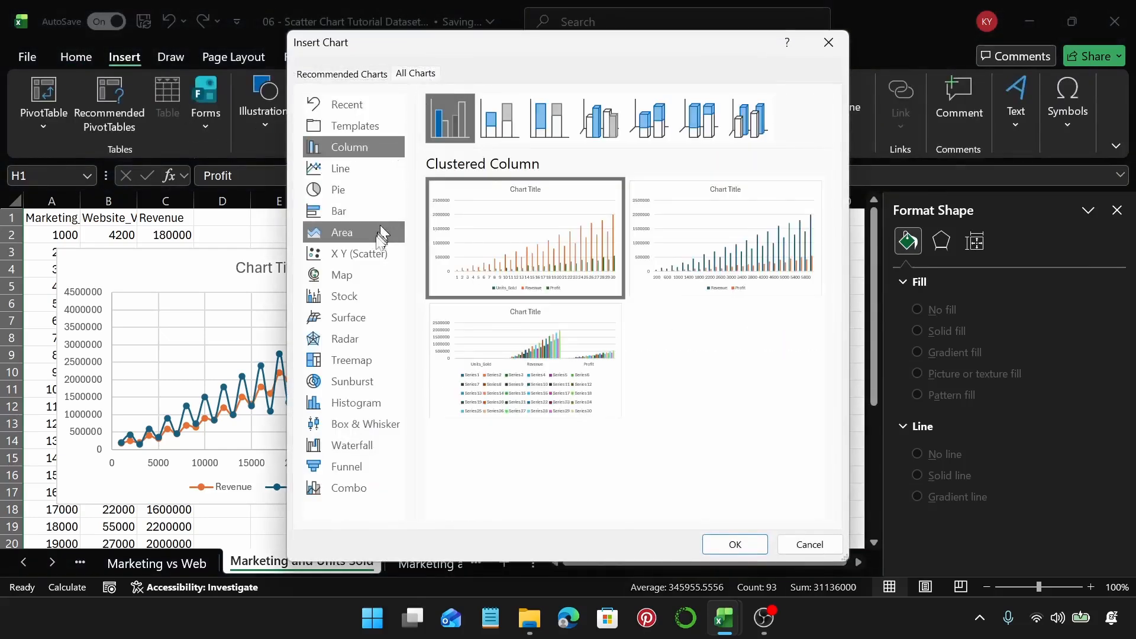
left_click(371, 253)
left_click(500, 120)
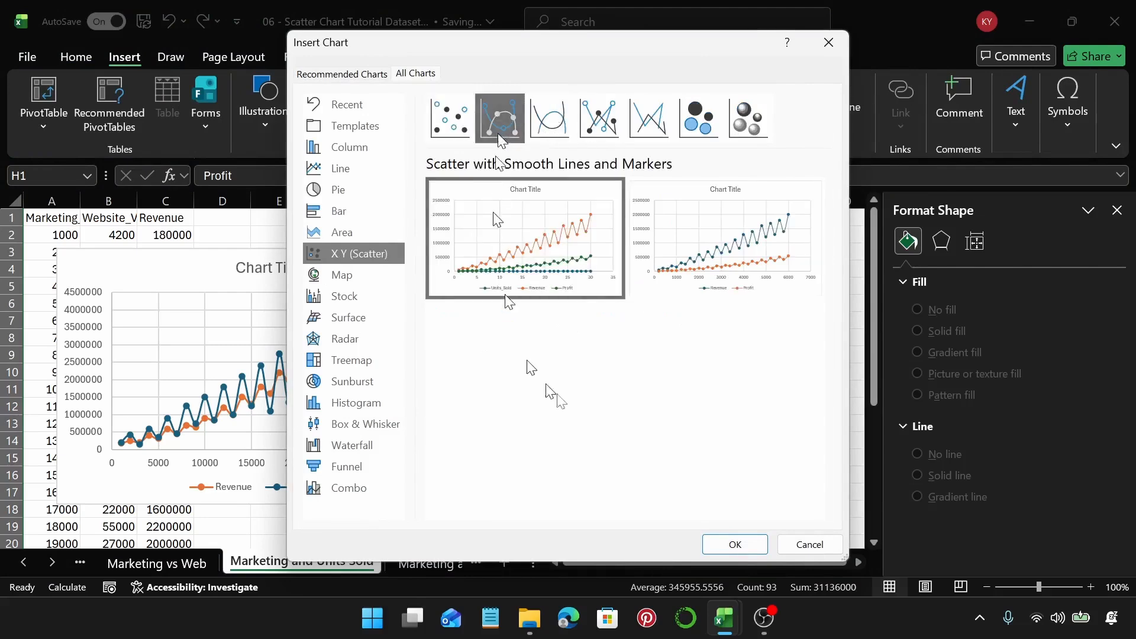
left_click(735, 543)
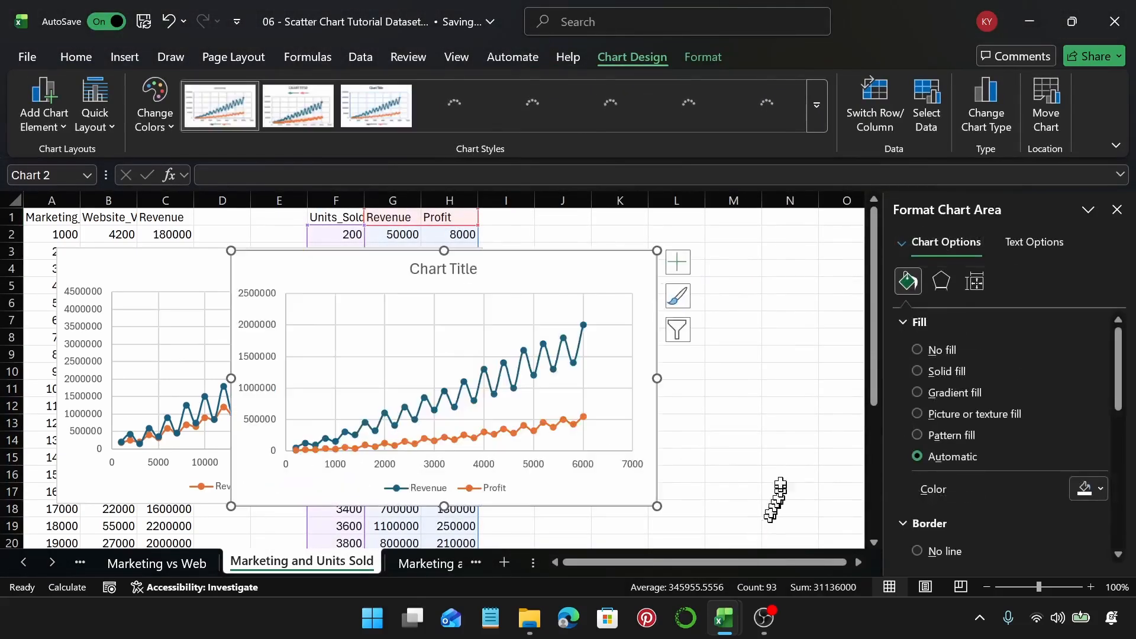
Step: Place the Revenue and Profit chart beside the first chart and plot its Profit series on the secondary axis
left_click_drag(592, 273, 820, 263)
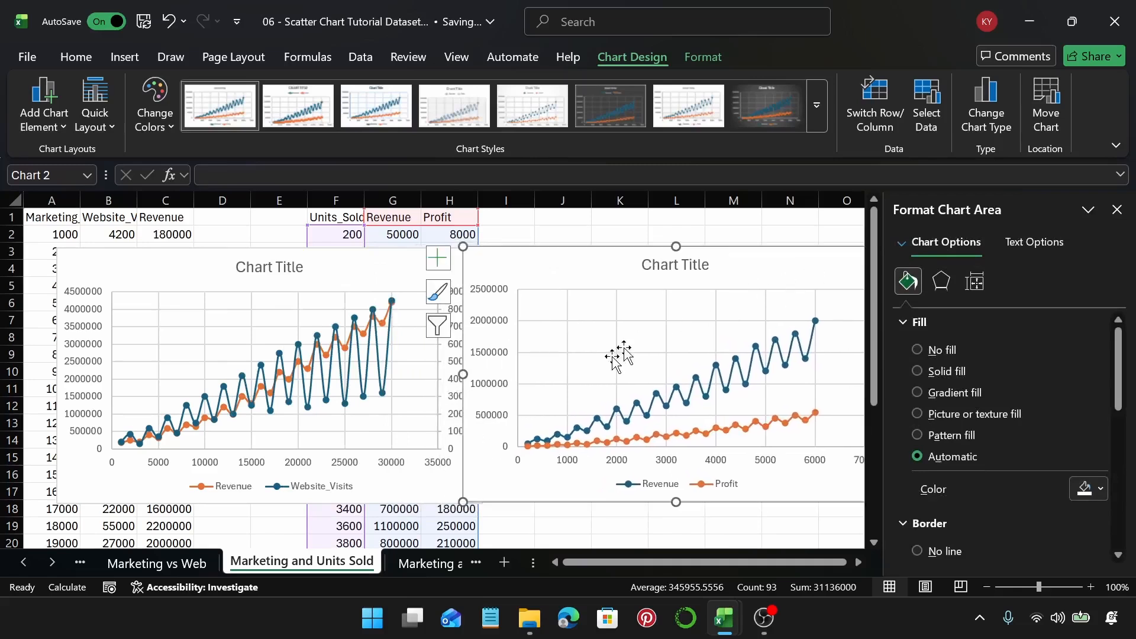
left_click(631, 437)
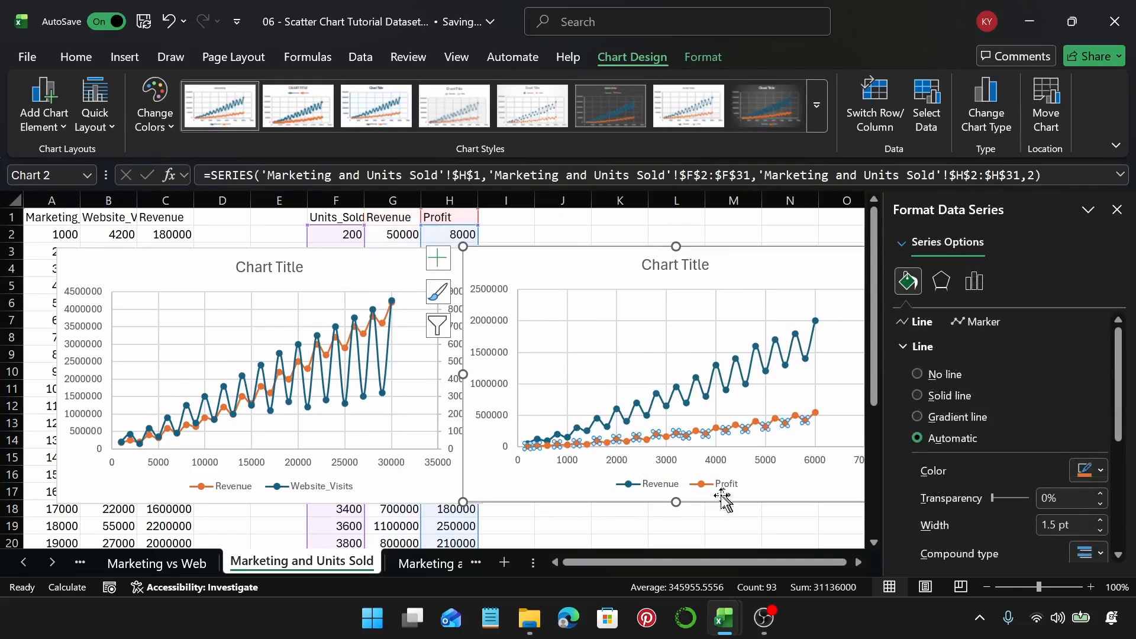
left_click(972, 283)
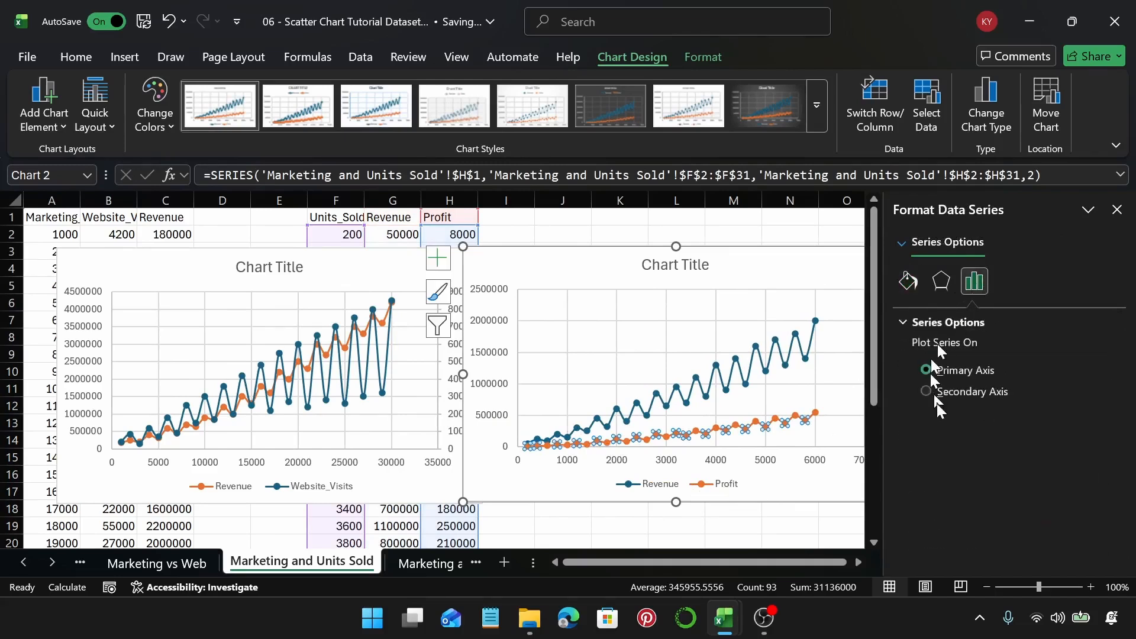
left_click(927, 393)
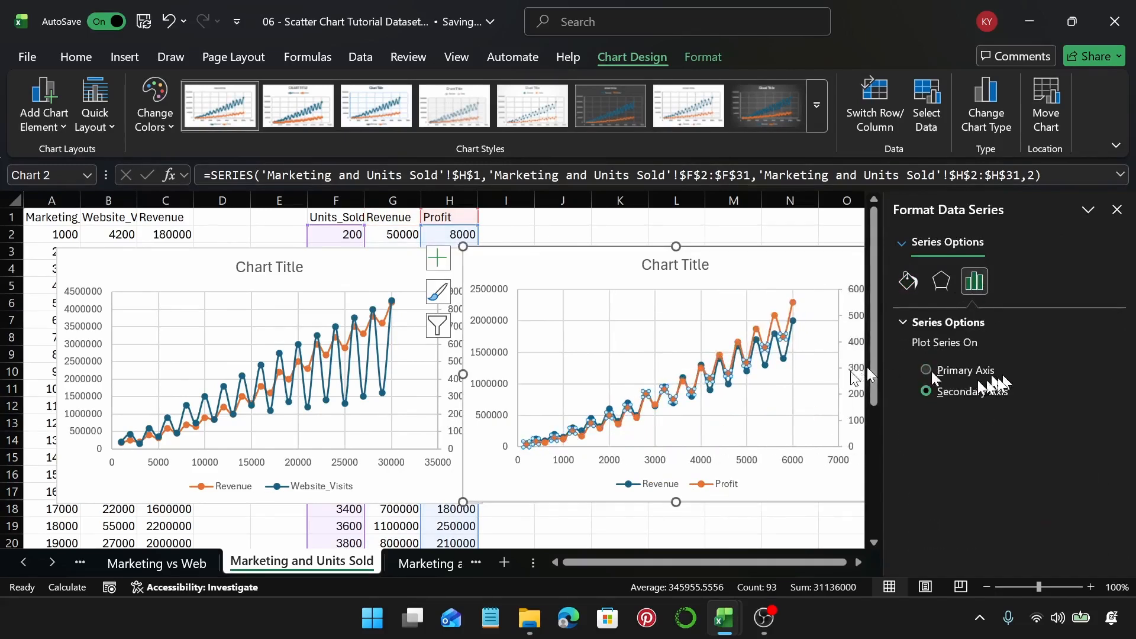
left_click(830, 260)
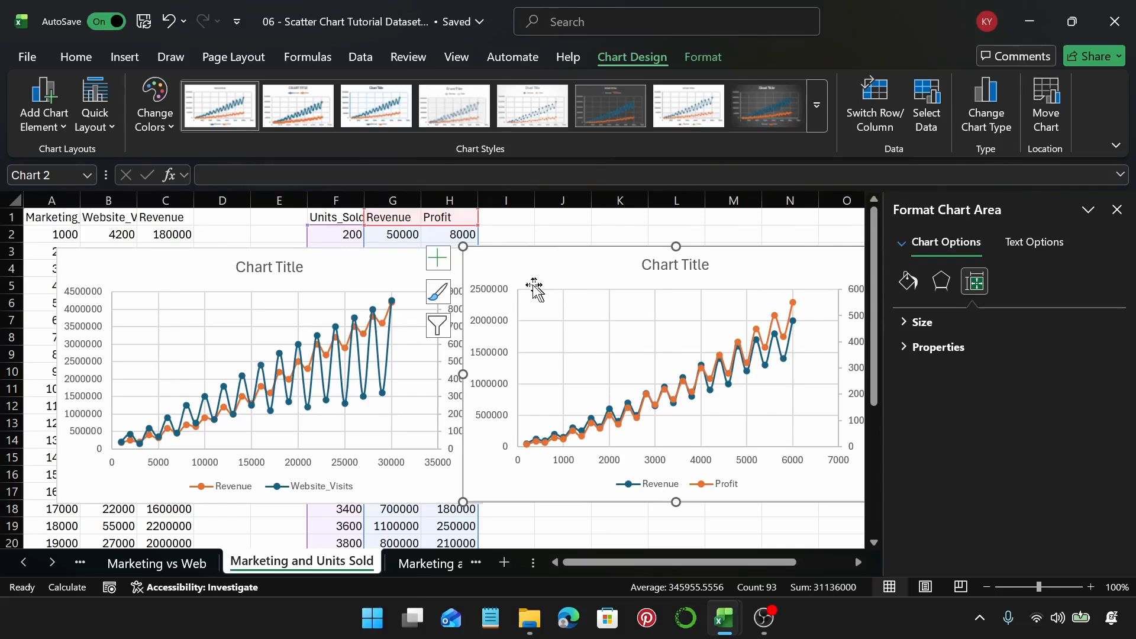
Step: On the Marketing and Units Sold 2 sheet, insert a Scatter with Smooth Lines chart from columns A to C
left_click(428, 564)
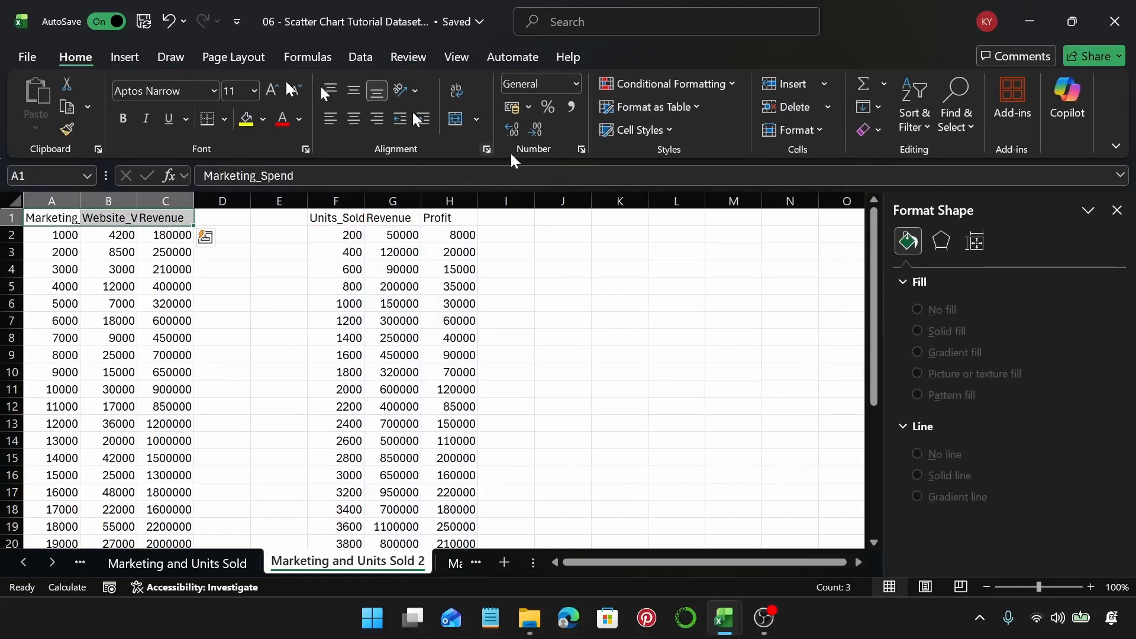
left_click(52, 201)
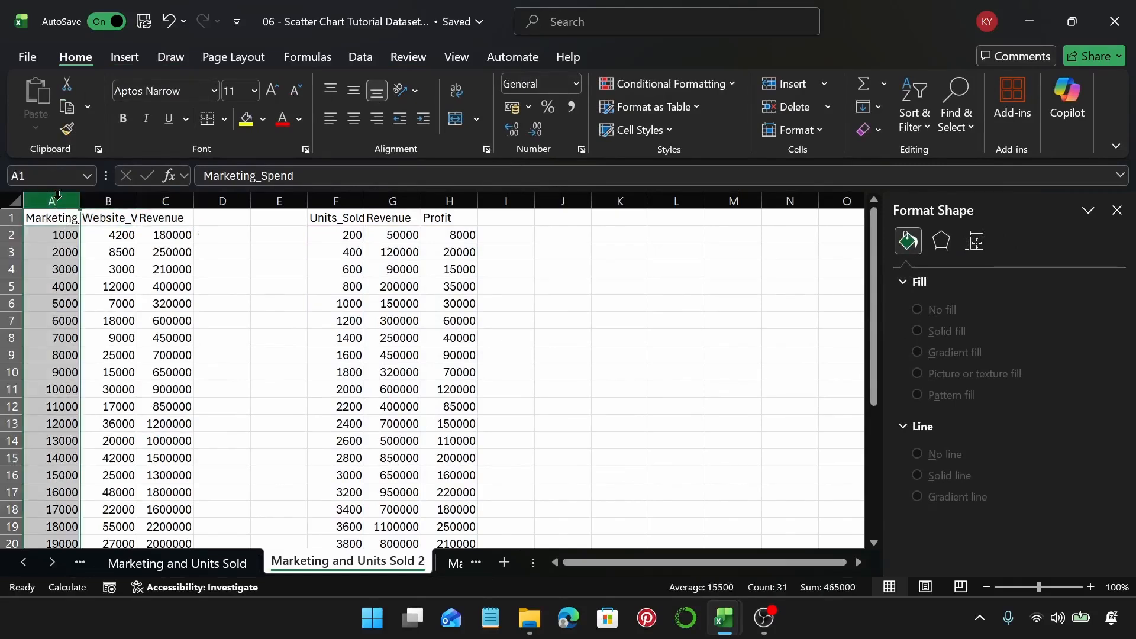
left_click(108, 201, "ctrl")
left_click(159, 201, "ctrl")
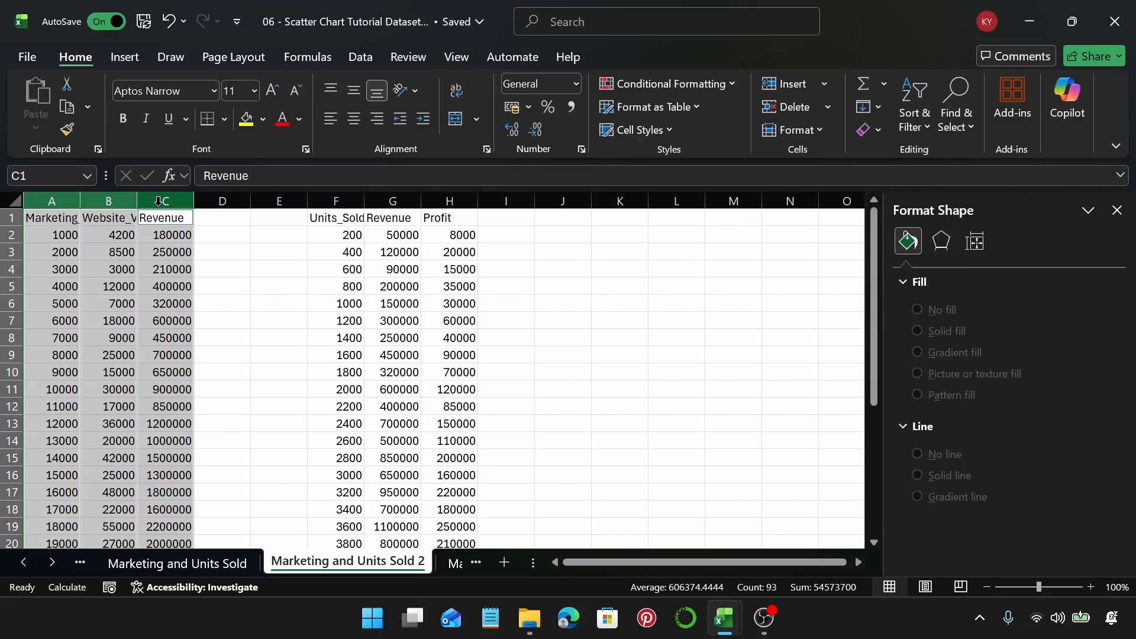
left_click(123, 58)
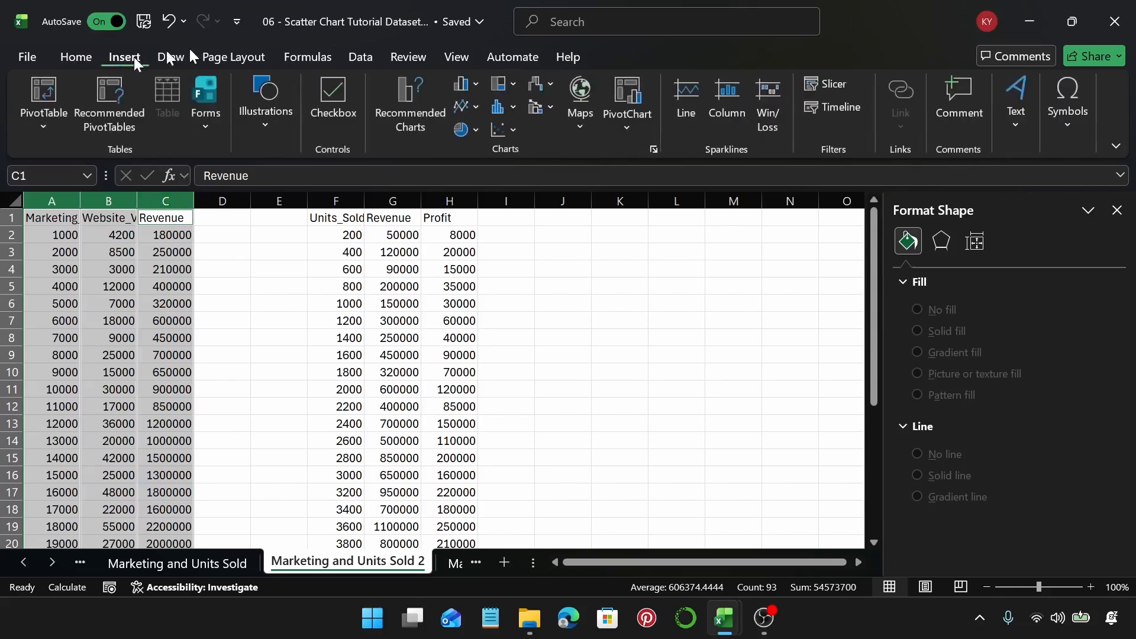
left_click(414, 121)
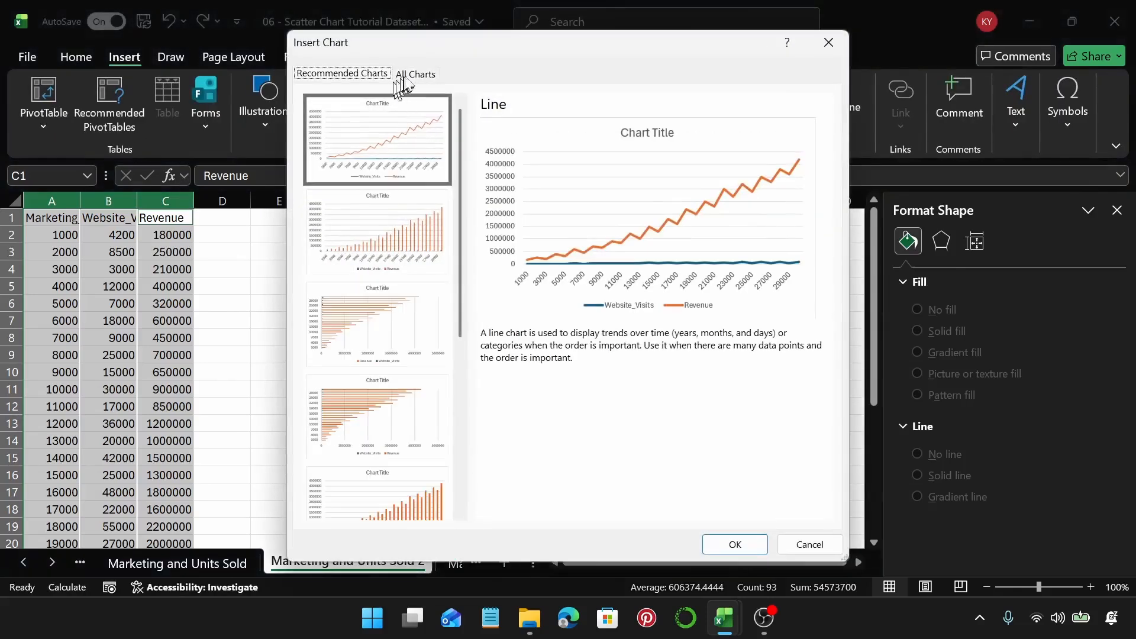
left_click(414, 74)
left_click(357, 253)
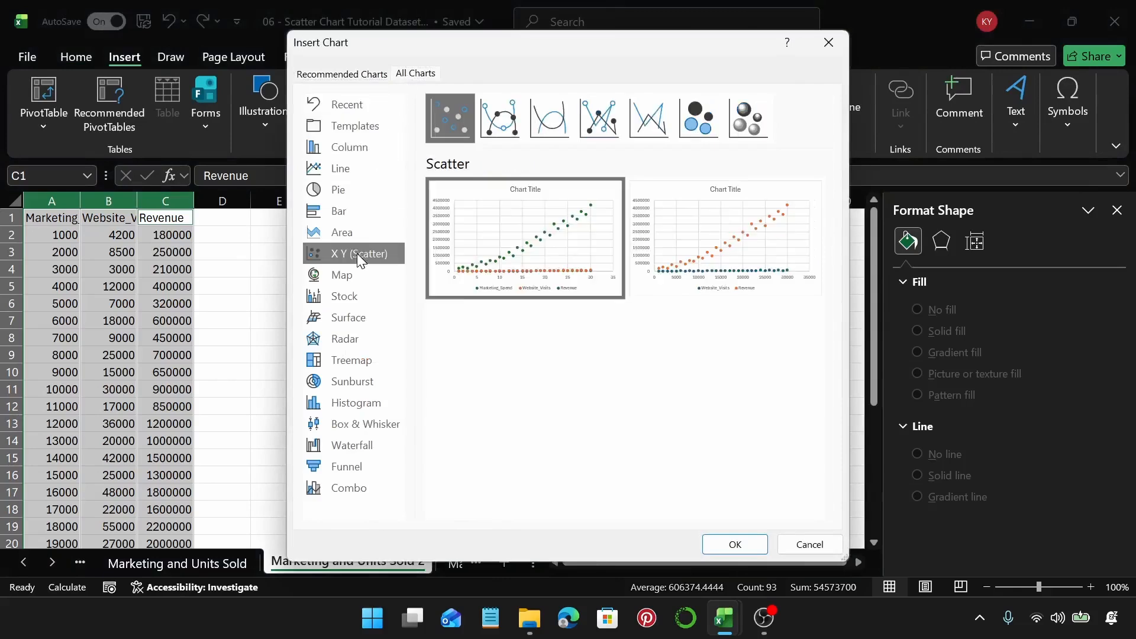
left_click(569, 130)
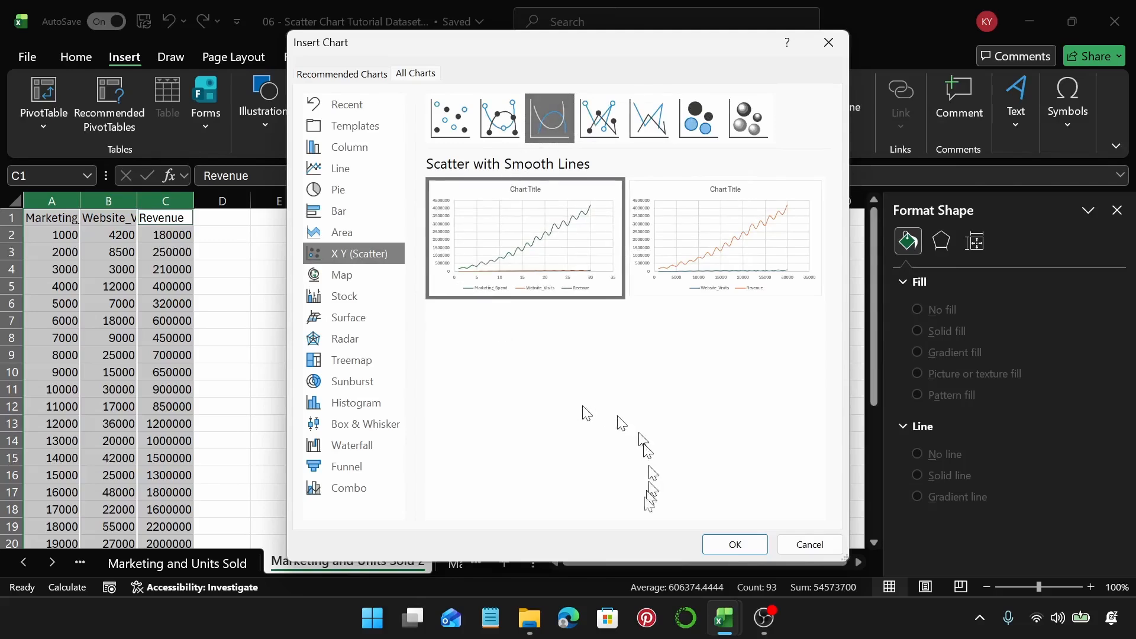
left_click(732, 543)
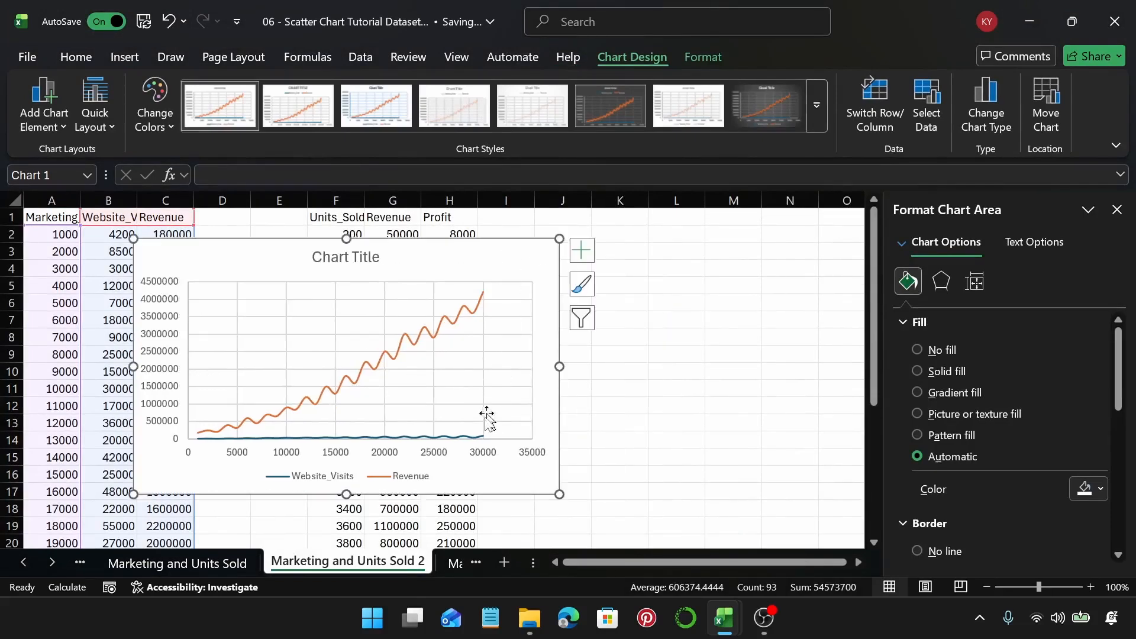
Step: Plot the Website_Visits series of the smooth-line chart on the secondary axis
left_click(460, 440)
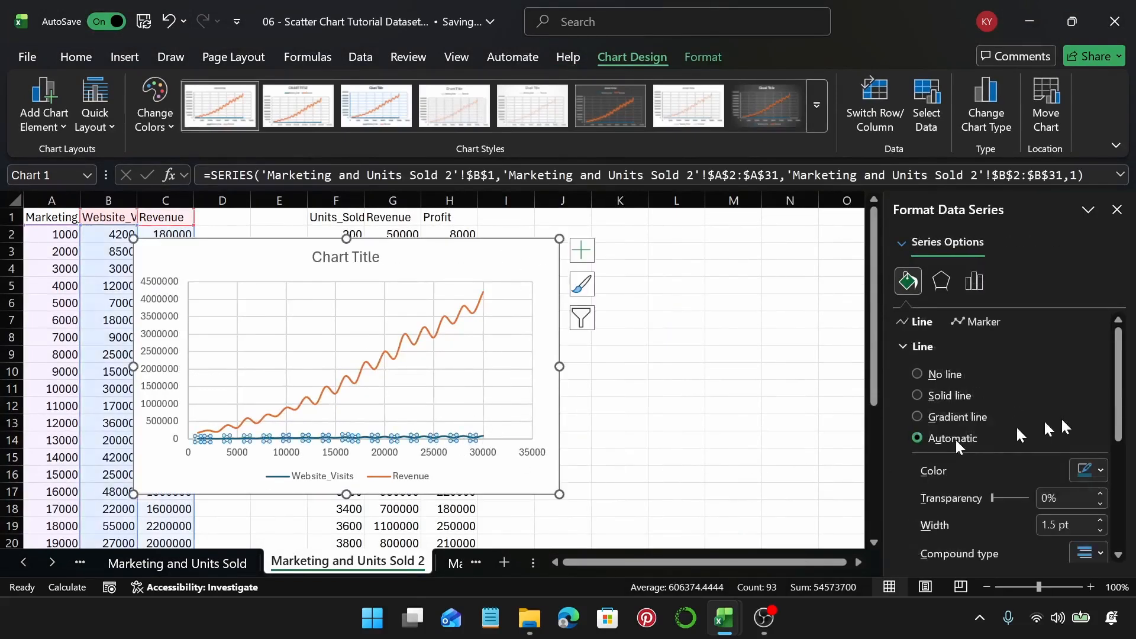
left_click(973, 280)
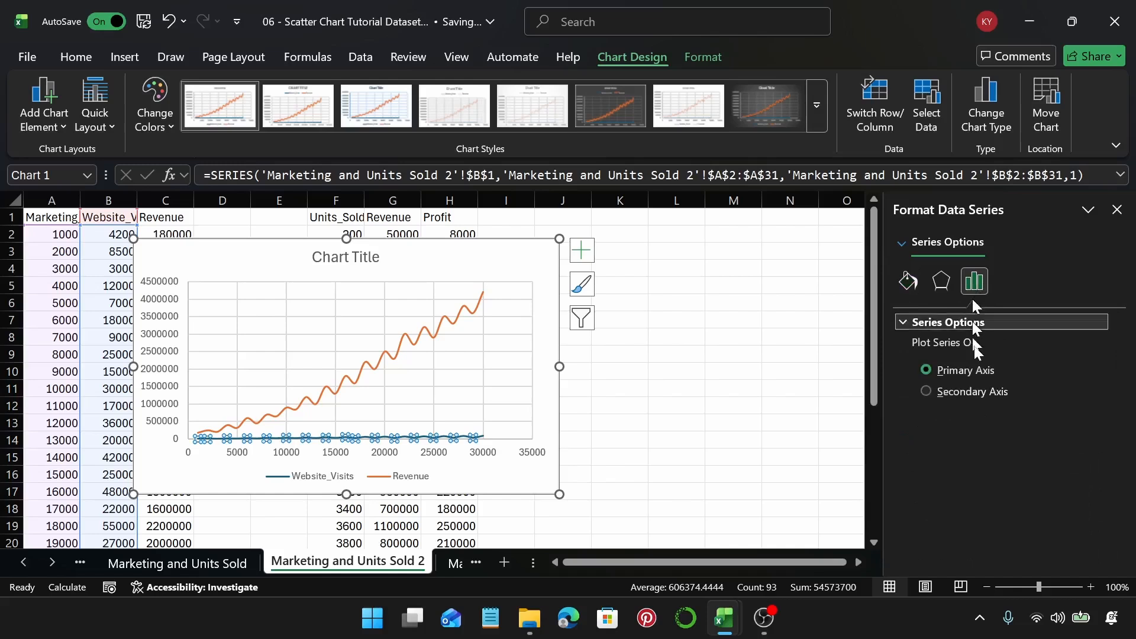
left_click(926, 391)
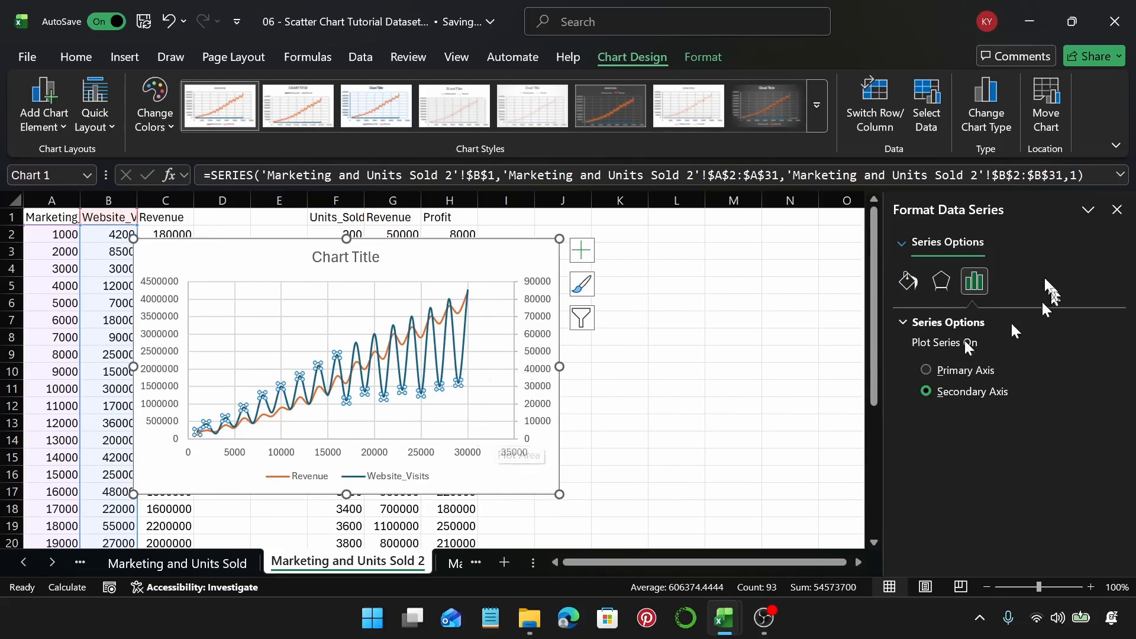
Step: Try built-in markers on the Website_Visits series and undo the marker change
left_click(908, 280)
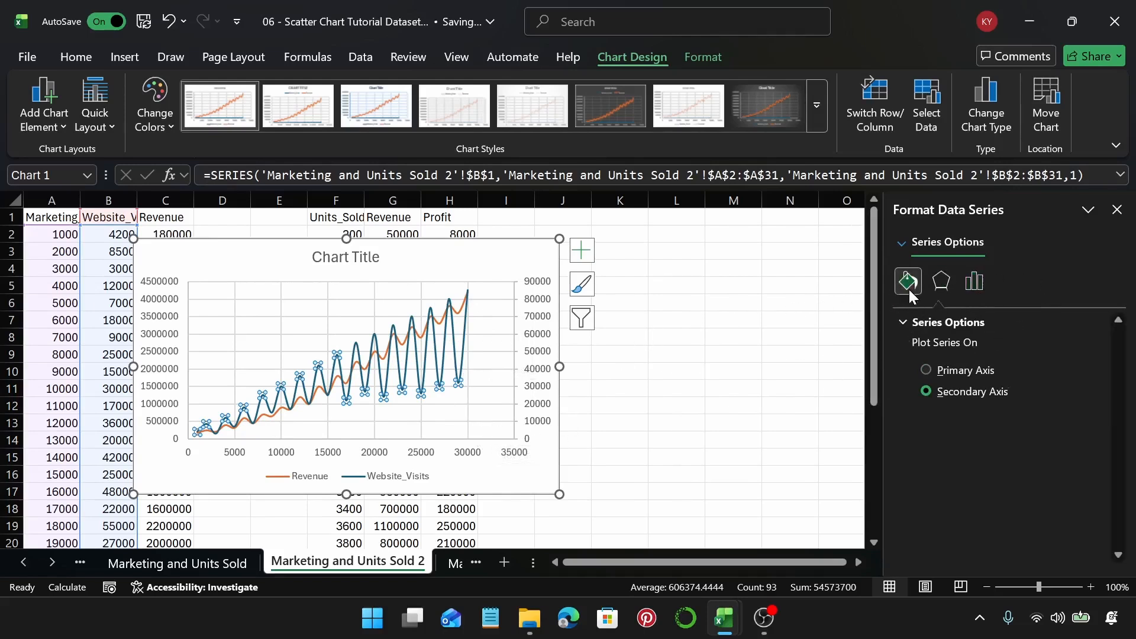
left_click(971, 318)
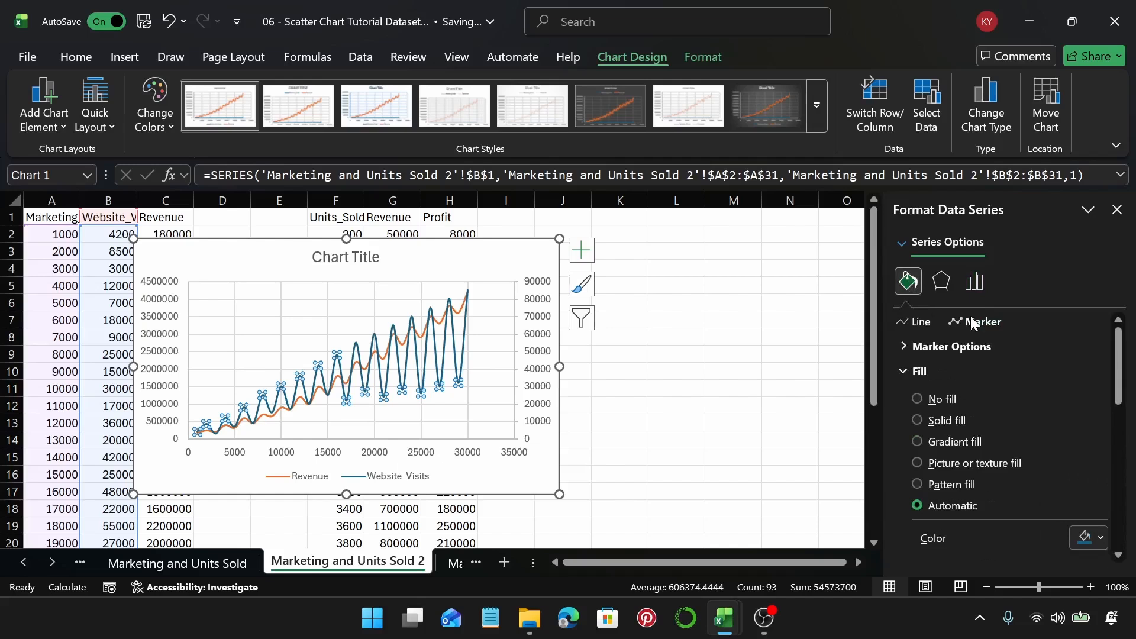
left_click(971, 349)
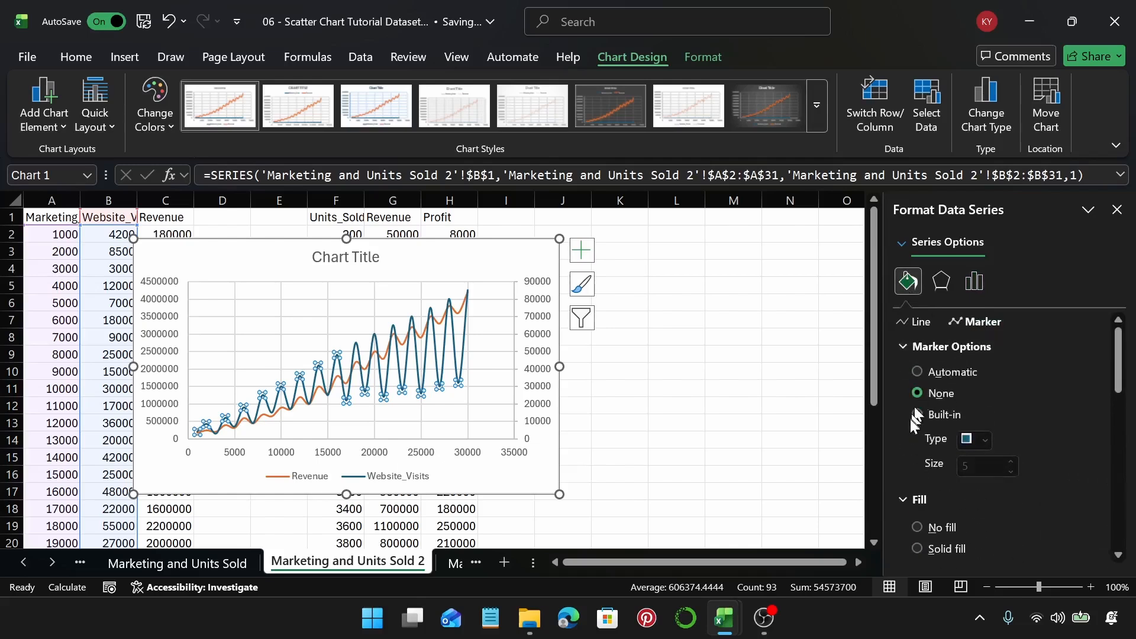
left_click(918, 413)
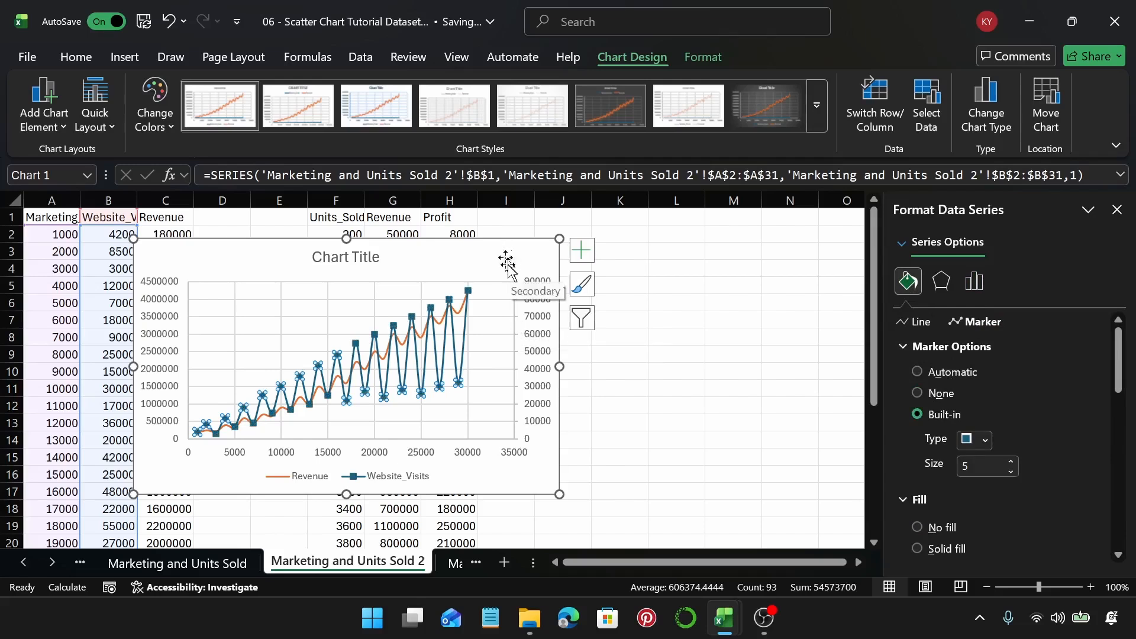
key("ctrl+z")
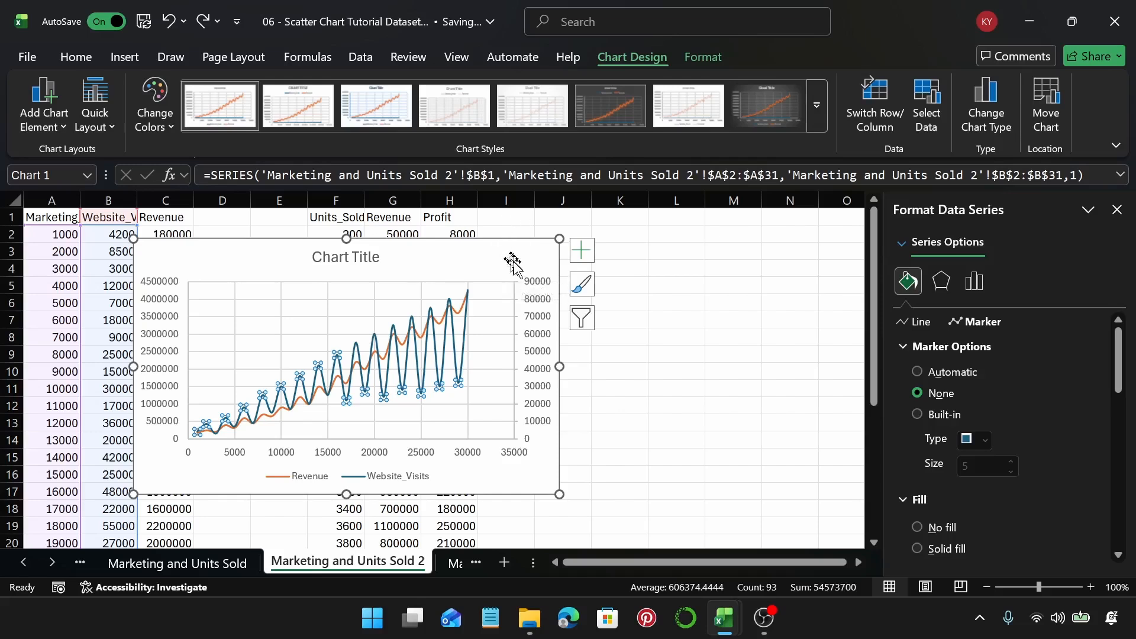
Step: Shift the chart towards column A and insert a Scatter with Smooth Lines chart of Revenue and Profit against Units_Sold from columns F to H
left_click_drag(510, 259, 431, 261)
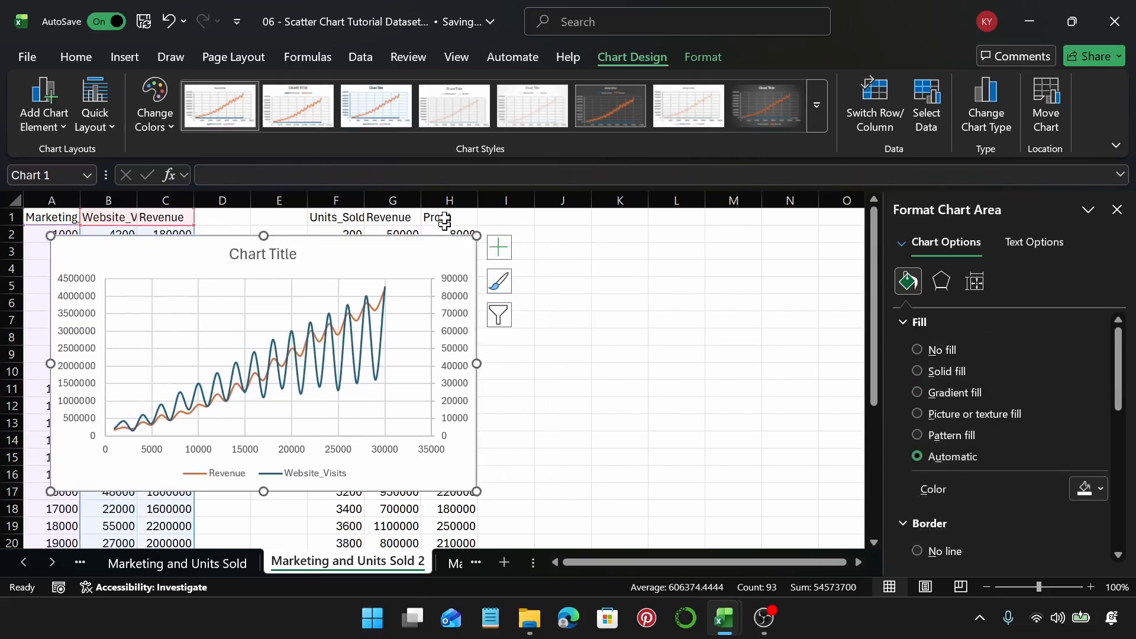
left_click(320, 218)
left_click(334, 201)
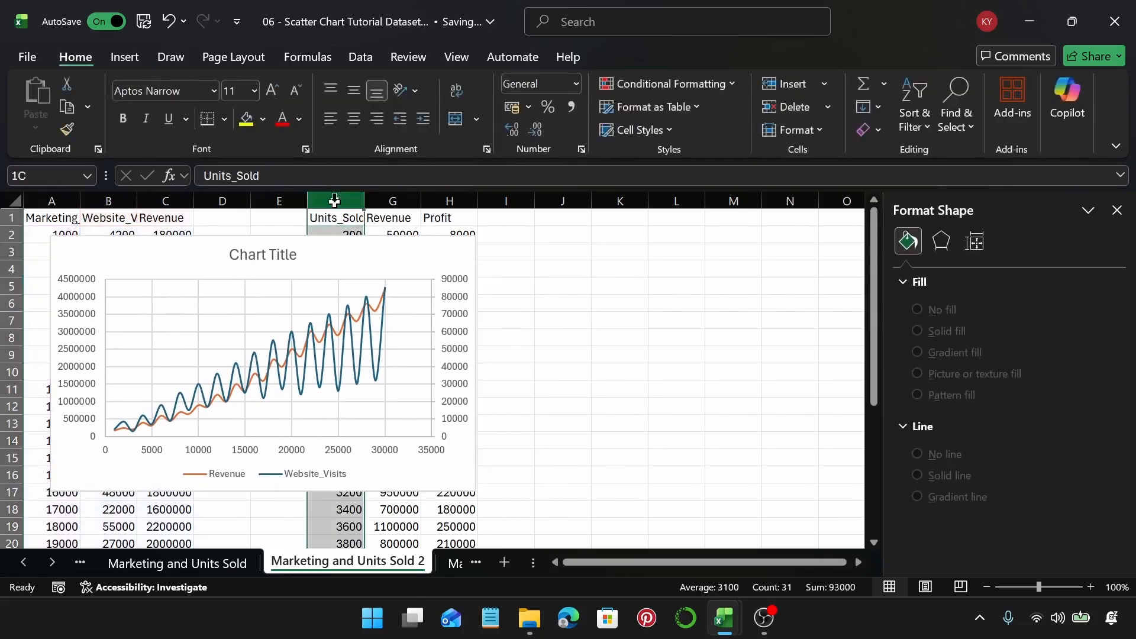
left_click(395, 198, "ctrl")
left_click(449, 200, "ctrl")
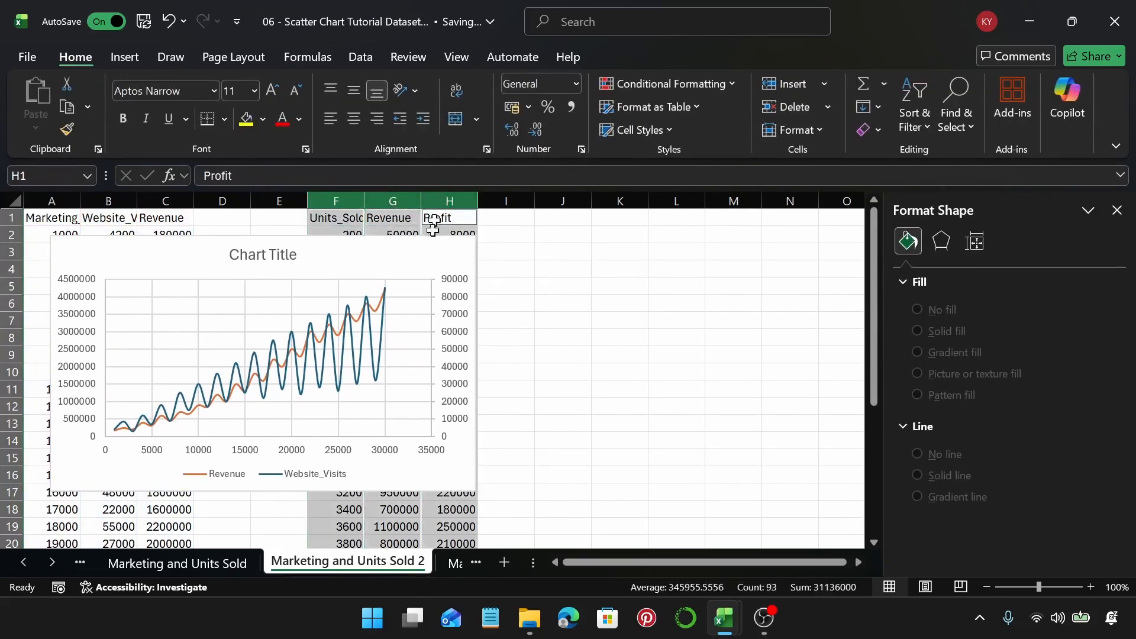
left_click(140, 63)
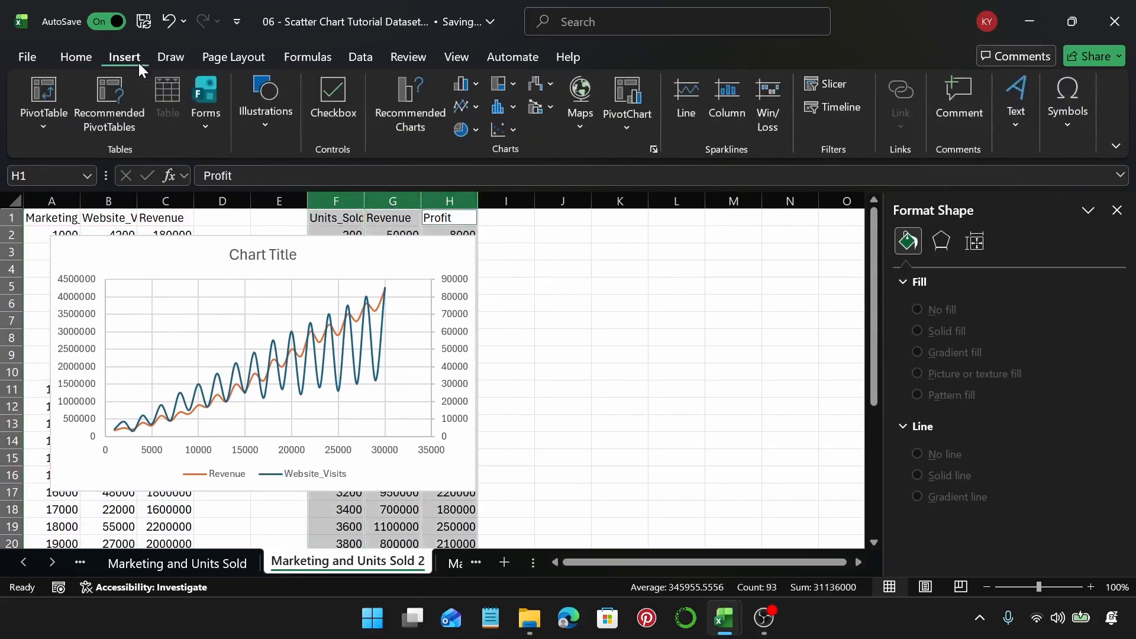
left_click(408, 118)
left_click(420, 75)
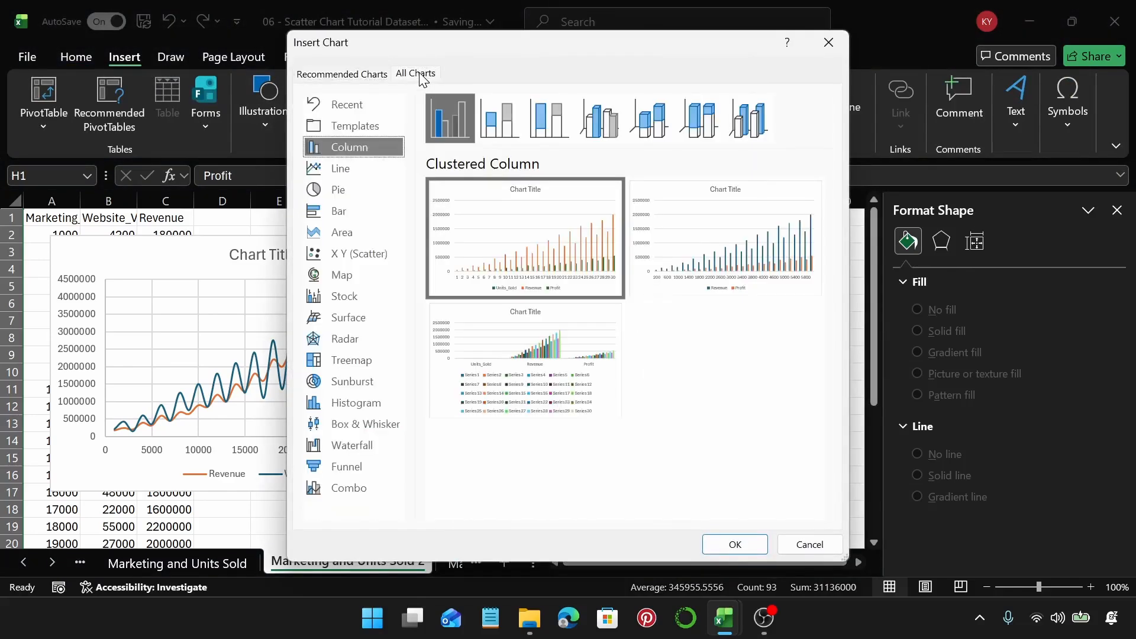
left_click(364, 253)
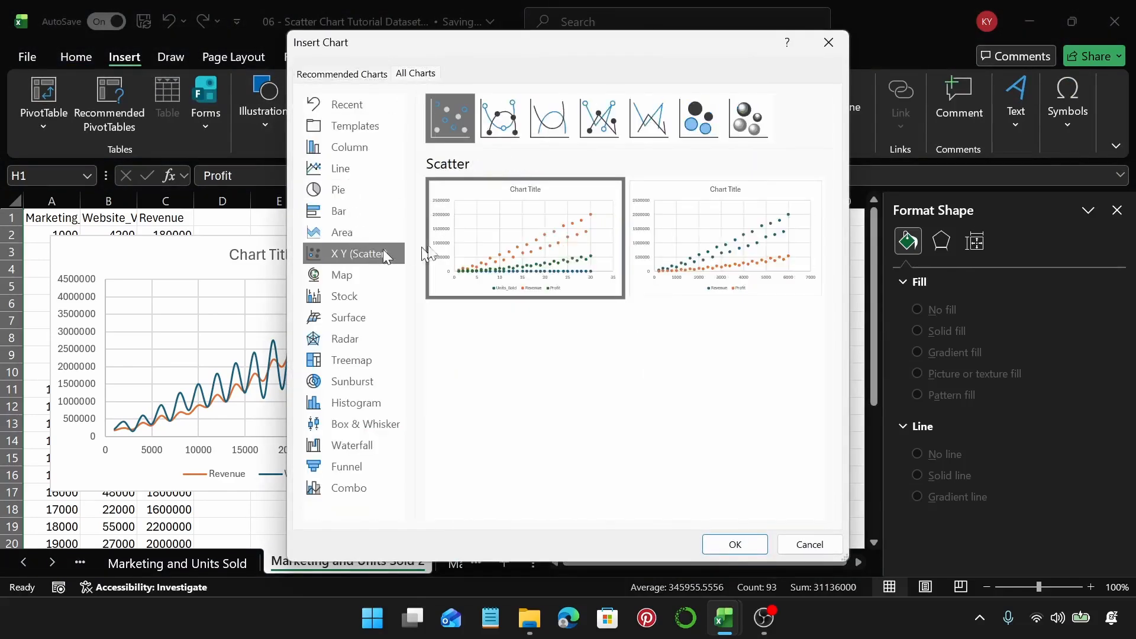
left_click(549, 129)
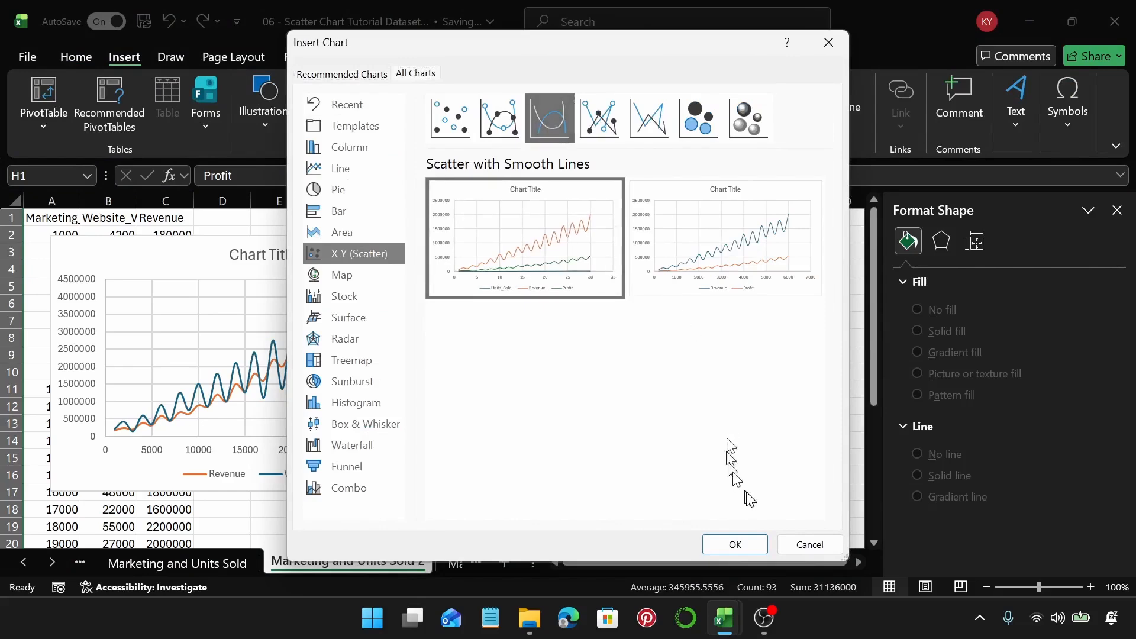
left_click(735, 543)
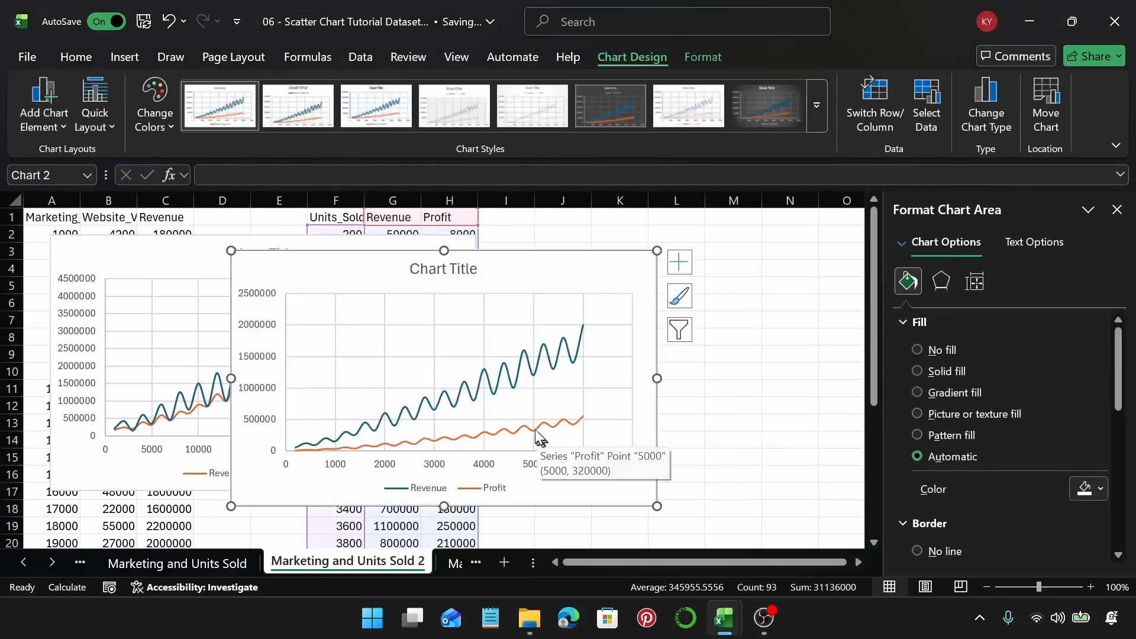
Step: Plot the Profit series on the secondary axis and align its chart beside the Website_Visits chart, just below row 1
left_click(532, 427)
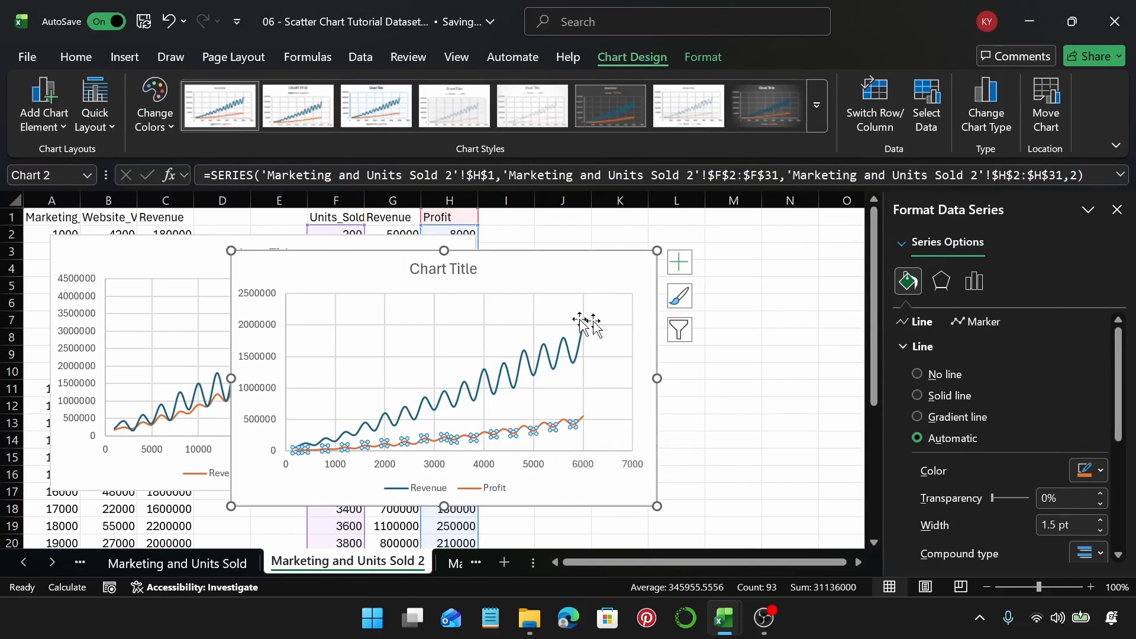
left_click(974, 284)
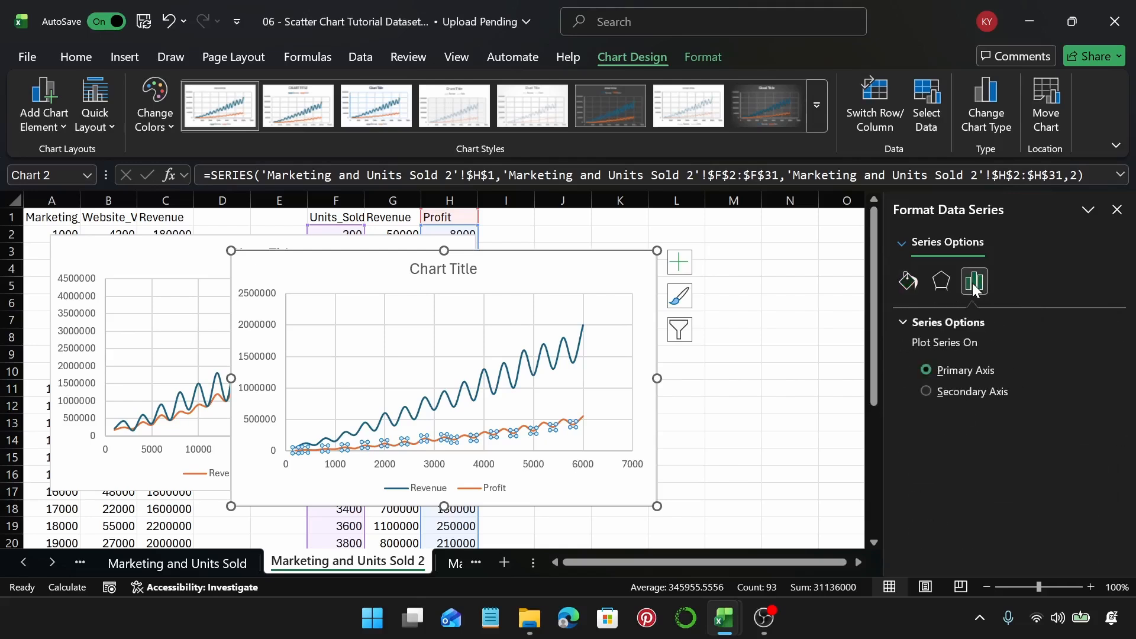
left_click(925, 392)
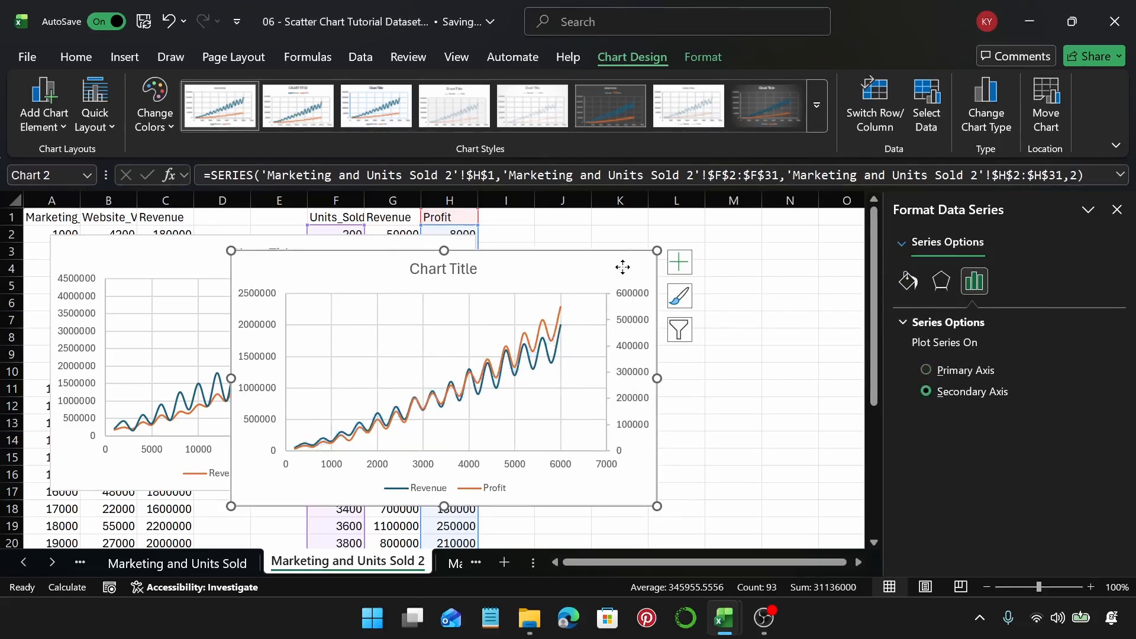
left_click_drag(592, 275, 762, 284)
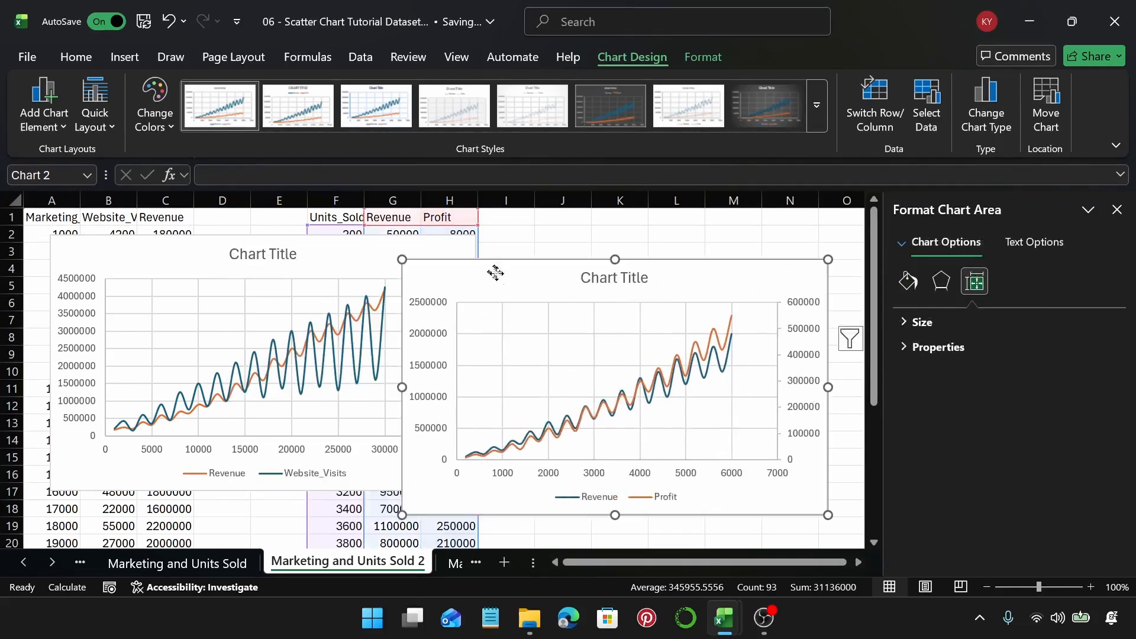
left_click_drag(495, 271, 573, 249)
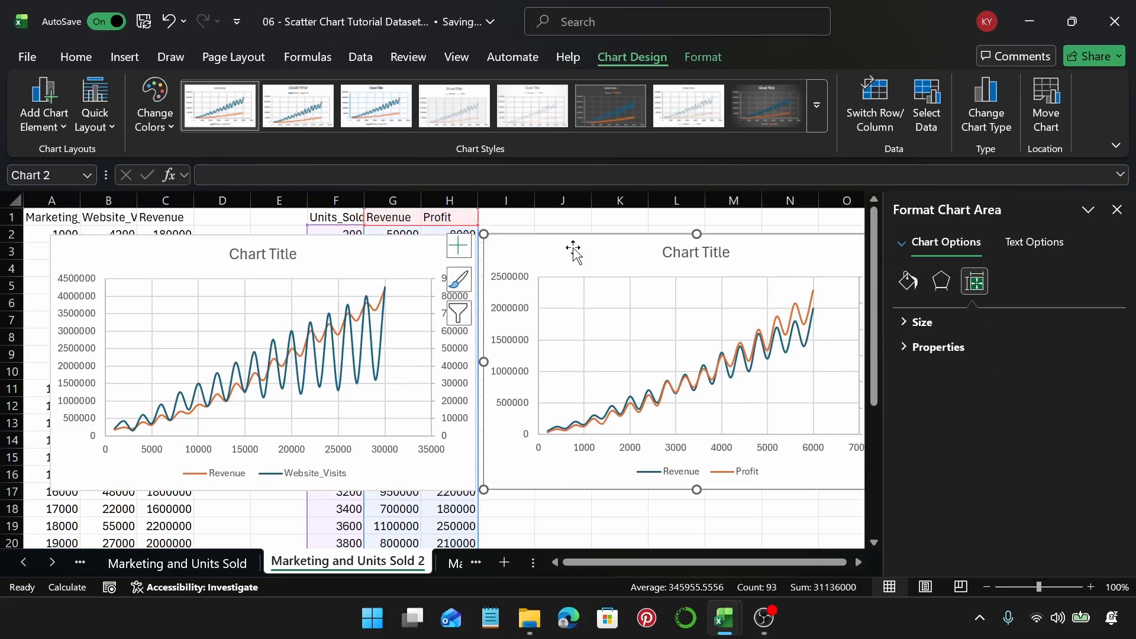
Step: On the Marketing sheet, insert a Scatter with Straight Lines and Markers chart of Website_Visits and Revenue against Marketing_Spend from columns A to C
left_click(443, 563)
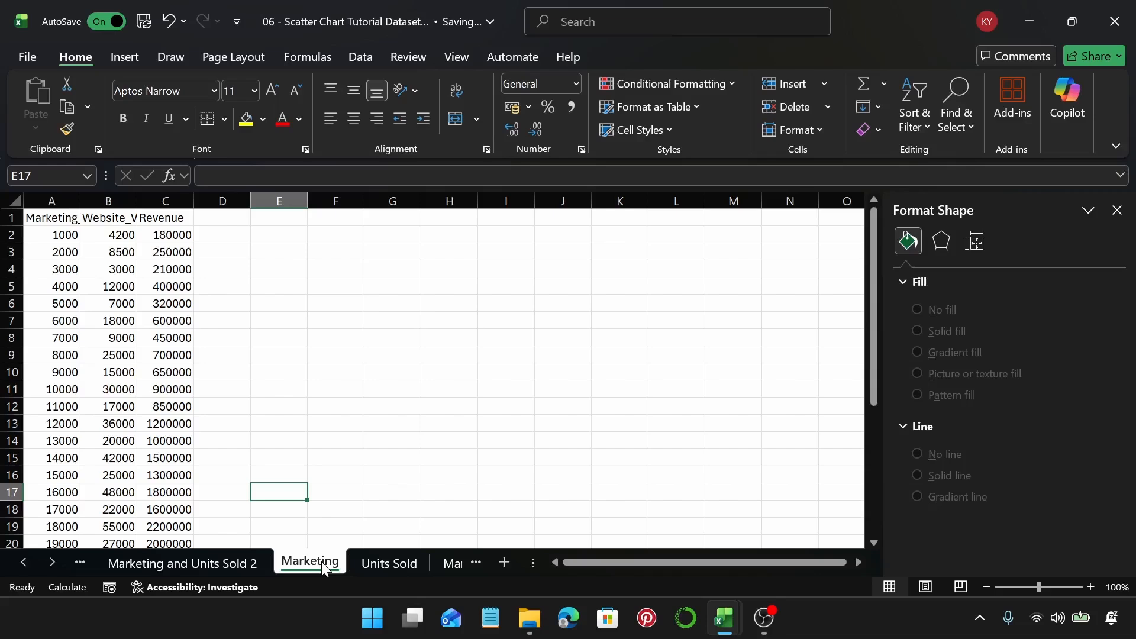
left_click_drag(52, 201, 174, 202)
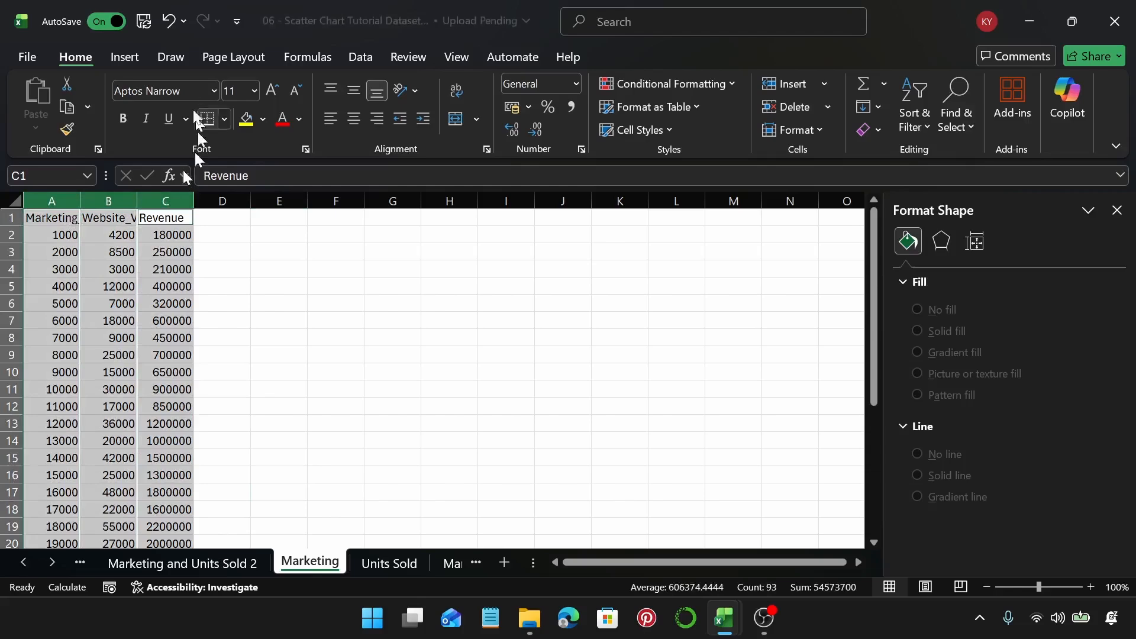
left_click(133, 64)
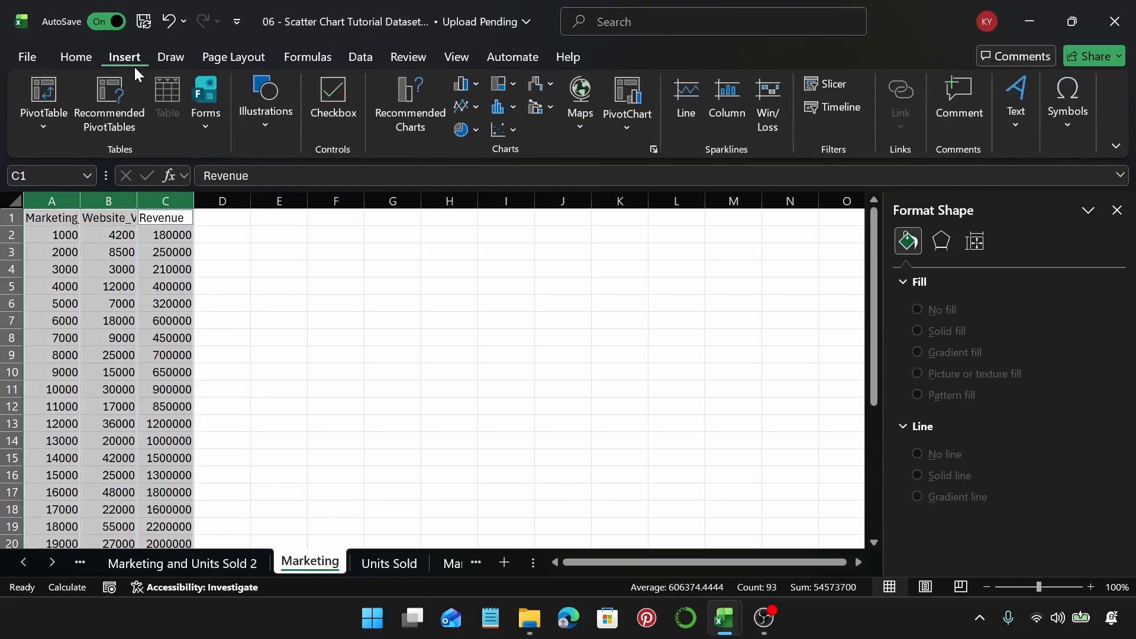
left_click(396, 116)
left_click(417, 76)
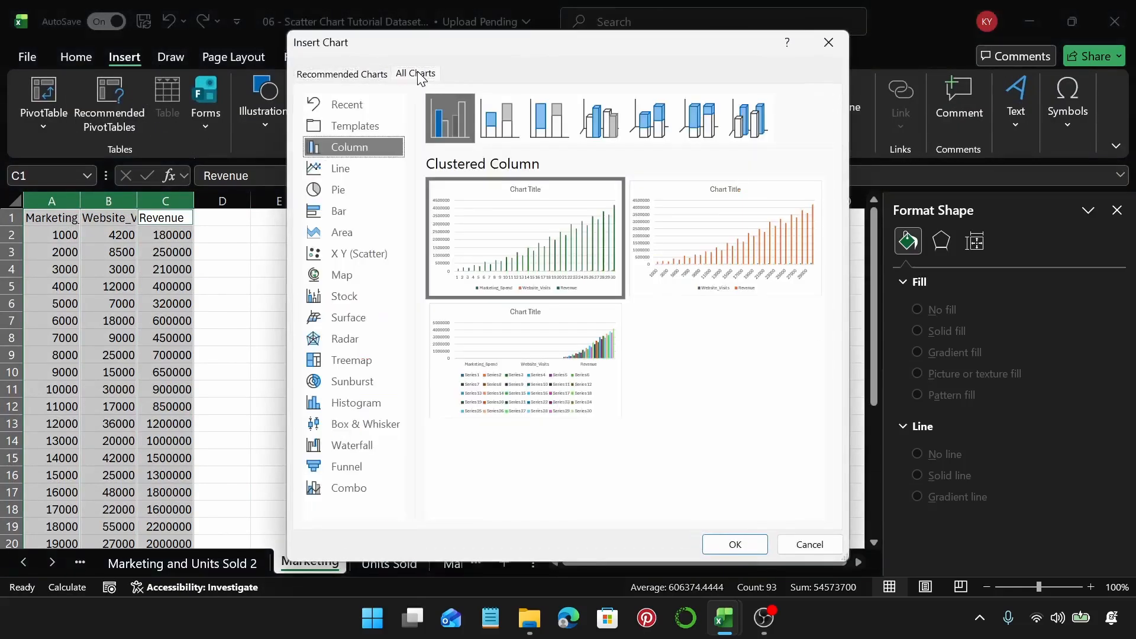
left_click(350, 255)
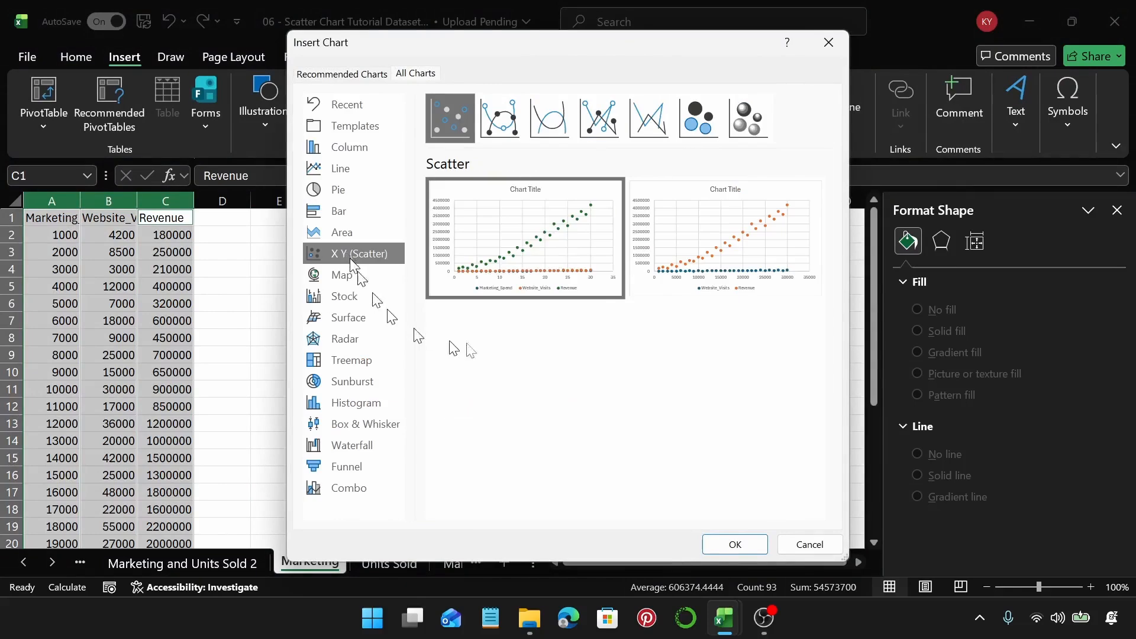
left_click(604, 120)
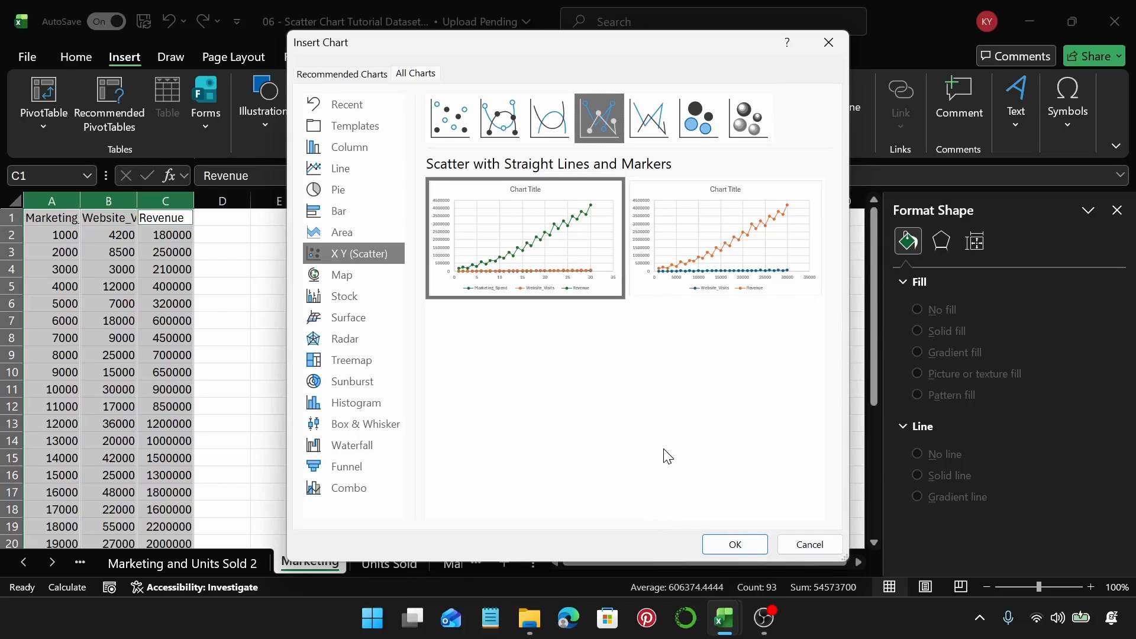
left_click(733, 542)
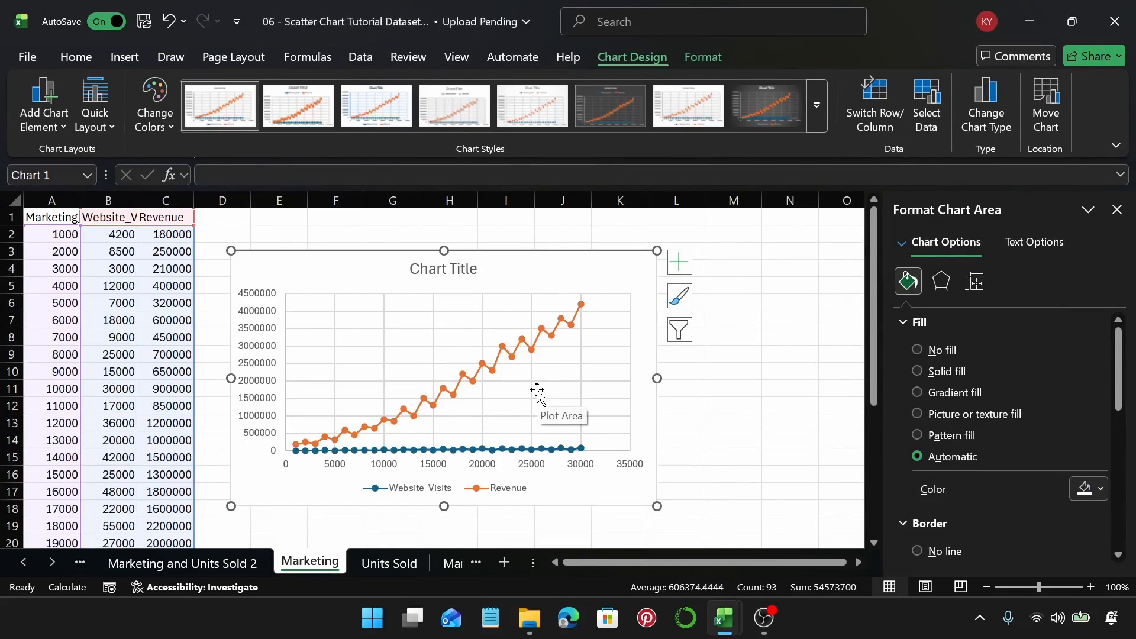
Step: Plot the Website_Visits series of the Marketing sheet's straight-line chart on the secondary axis
left_click(553, 450)
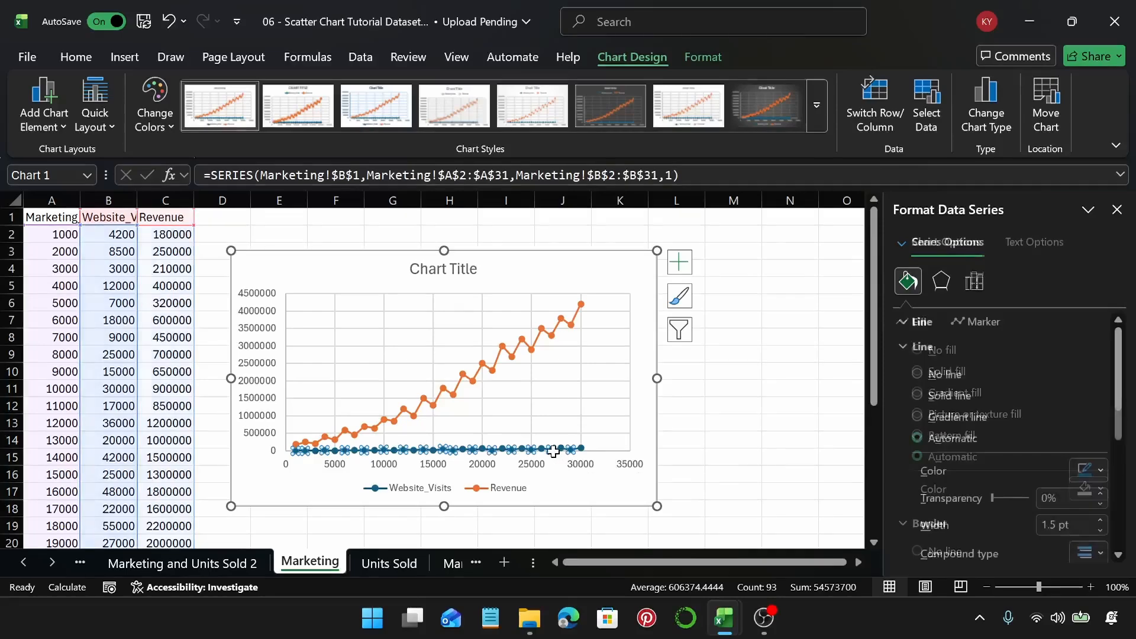
left_click(974, 282)
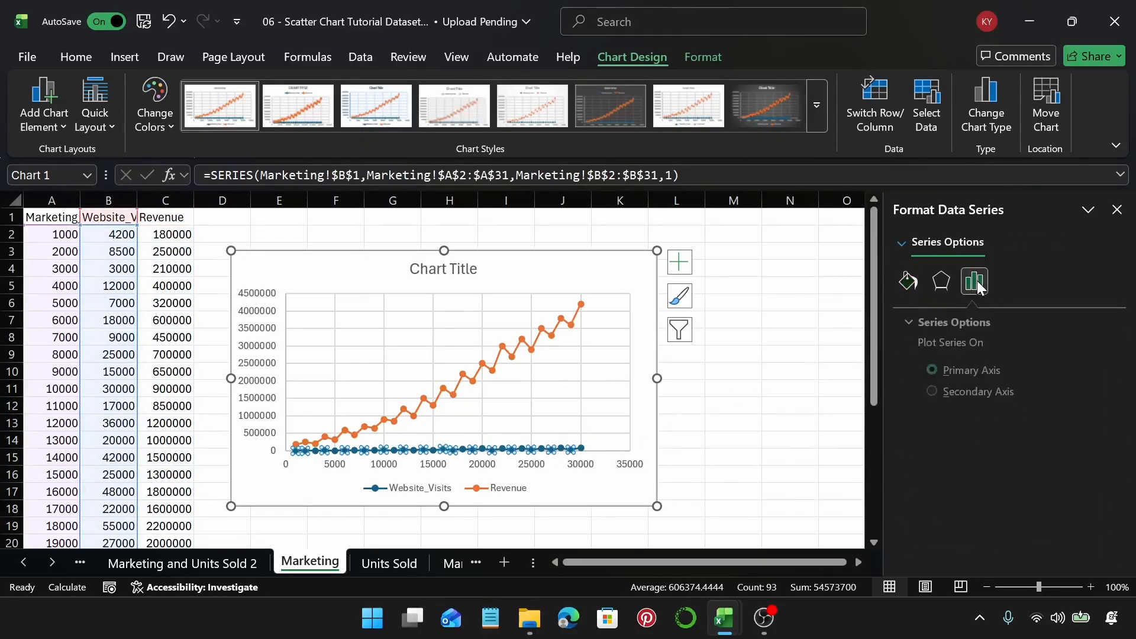
left_click(926, 391)
left_click(610, 275)
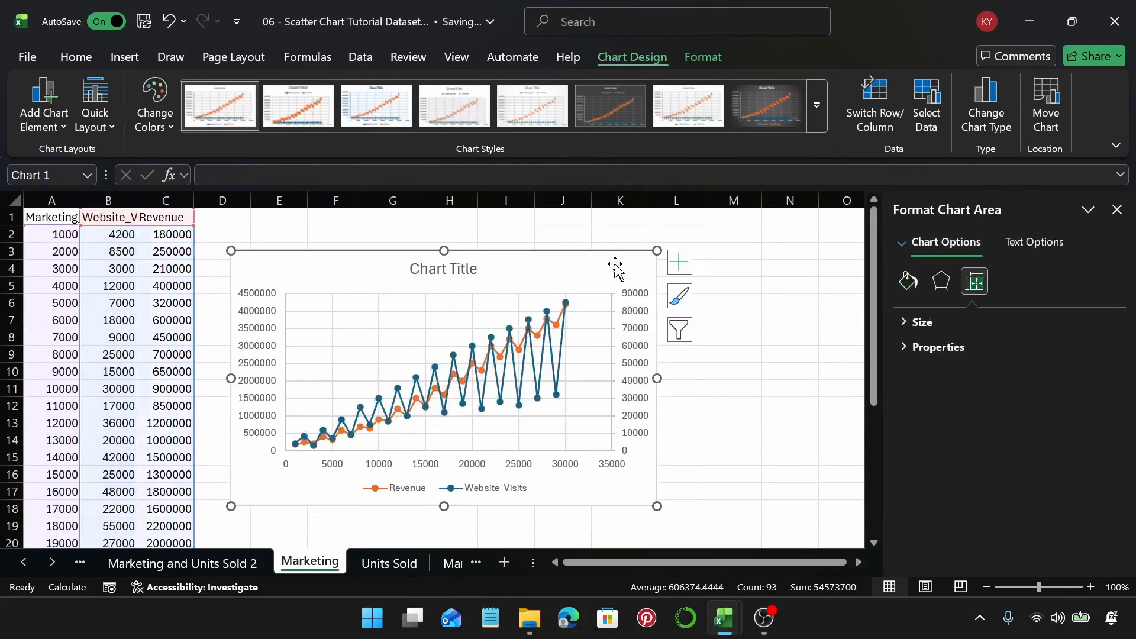
Step: On the Units Sold sheet, insert a Scatter with Straight Lines and Markers chart of Revenue and Profit against Units_Sold from columns A to C
left_click(387, 562)
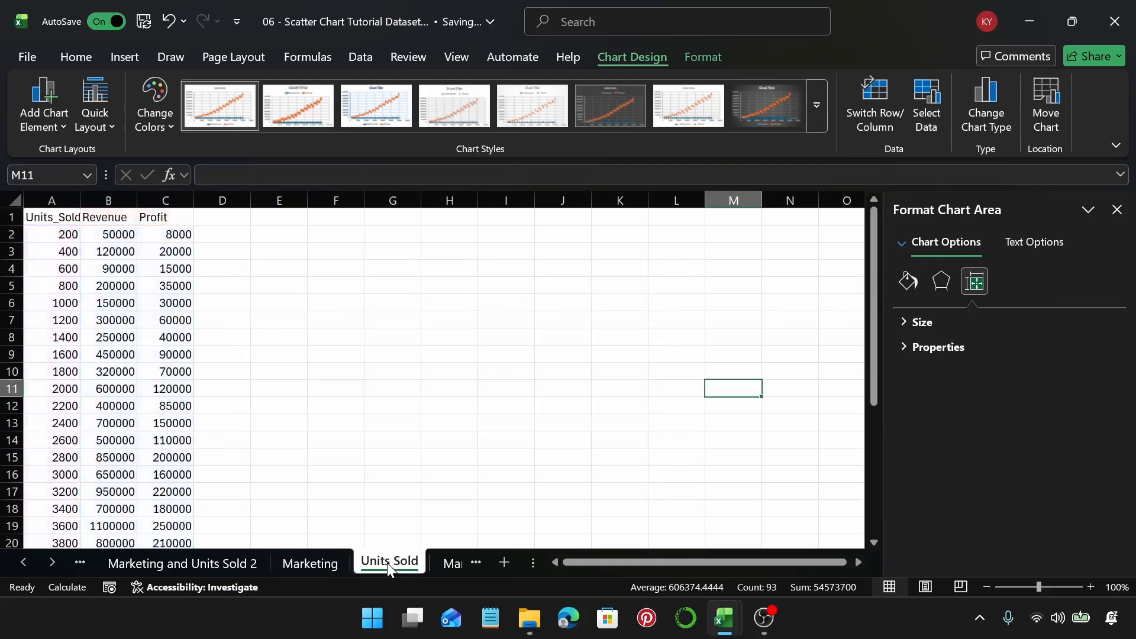
left_click(54, 203)
left_click(108, 201, "ctrl")
left_click(176, 201, "ctrl")
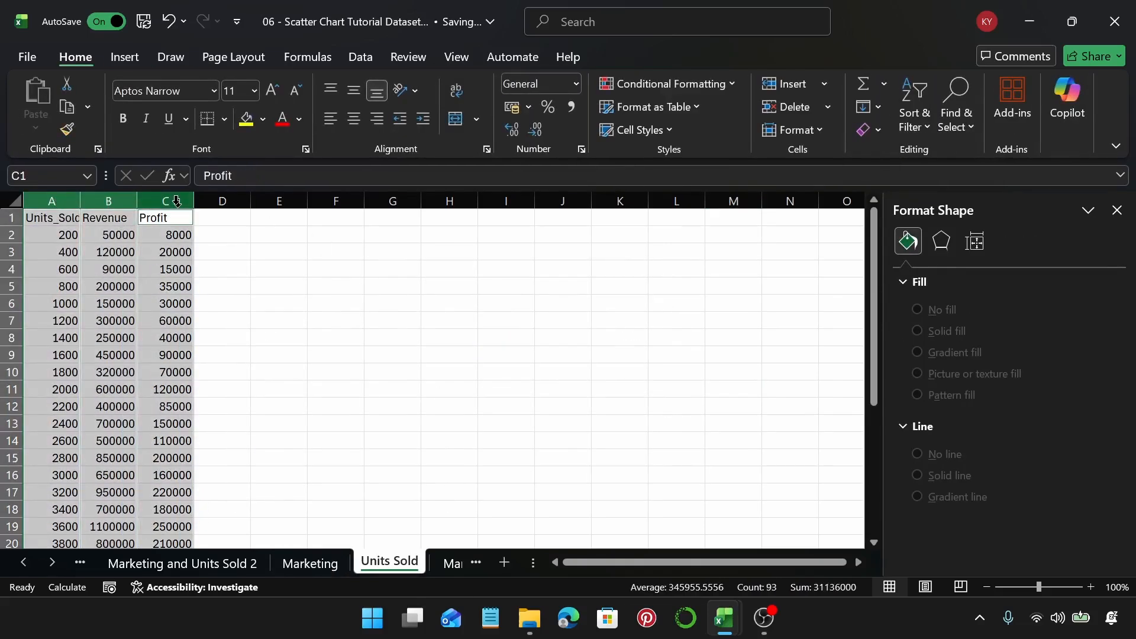
left_click(140, 54)
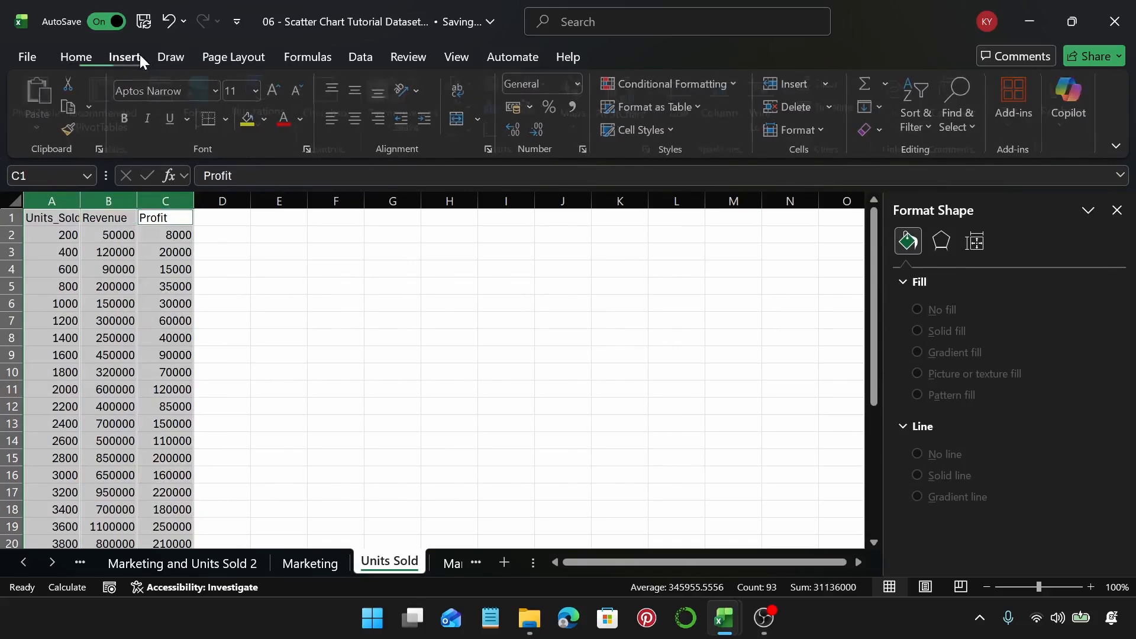
left_click(420, 116)
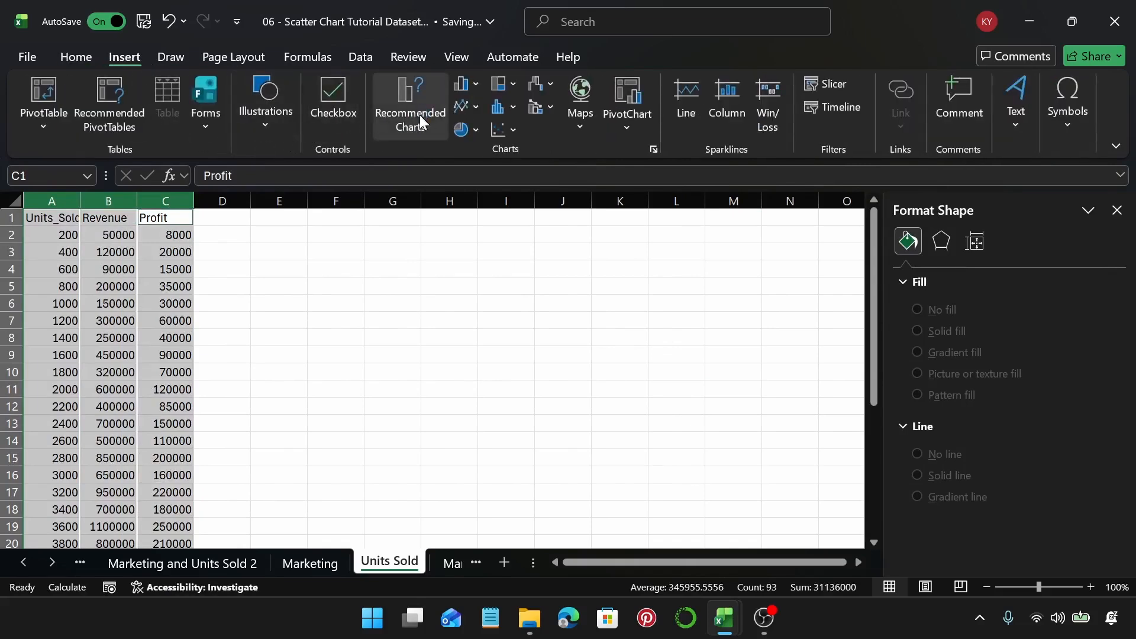
left_click(416, 74)
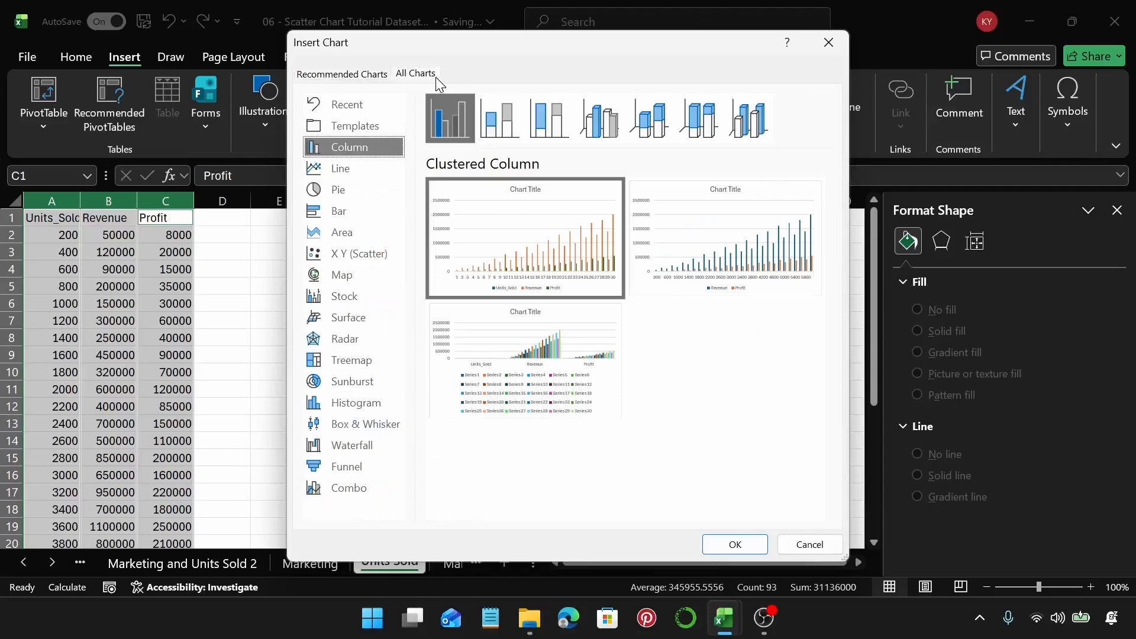
left_click(349, 255)
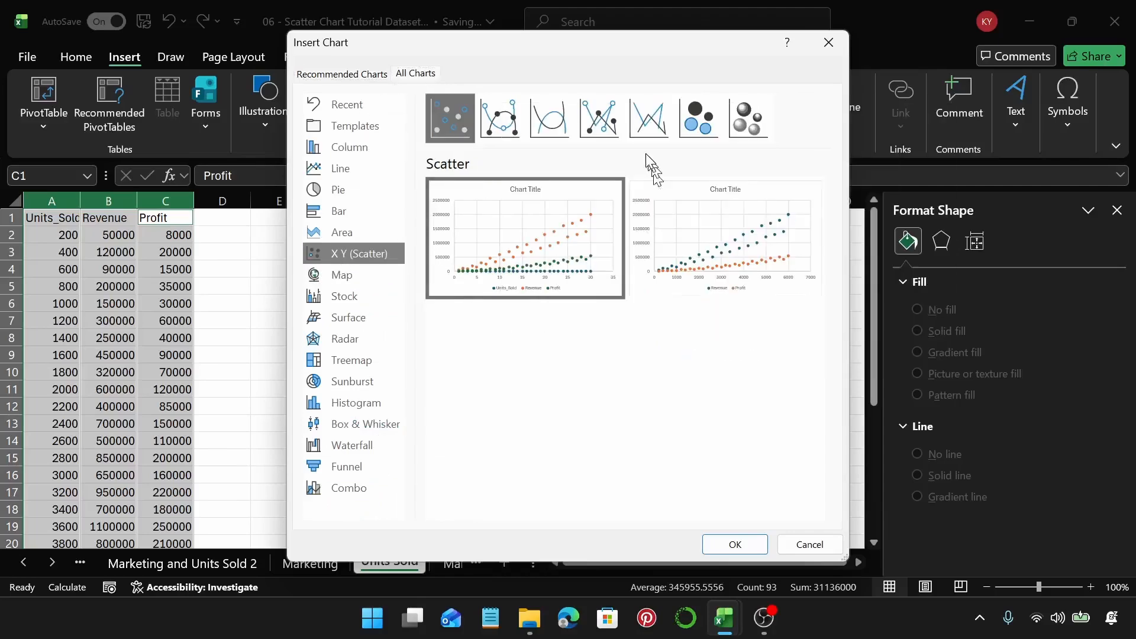
left_click(602, 122)
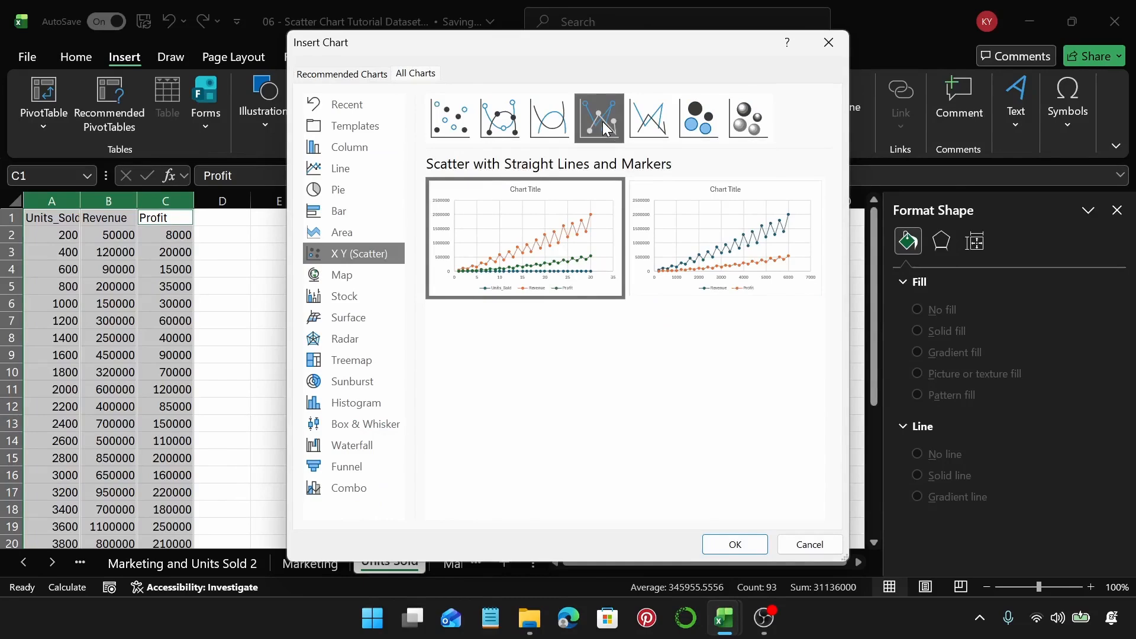
left_click(732, 543)
Step: Change the Units Sold sheet's chart to the Scatter with Straight Lines type, without markers
left_click(325, 563)
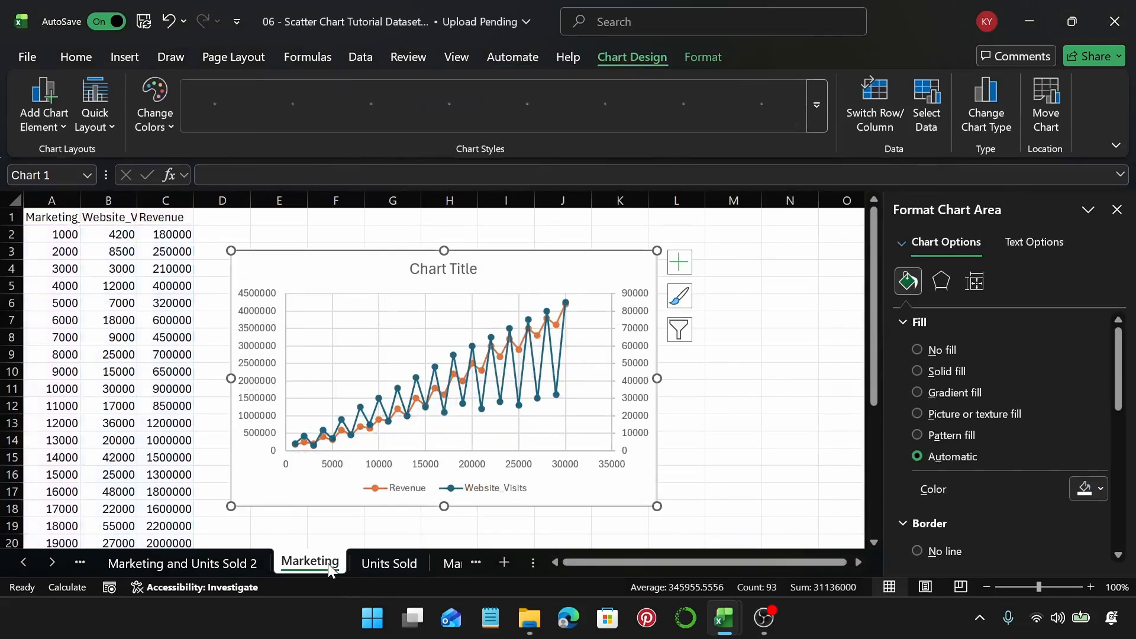
left_click(392, 562)
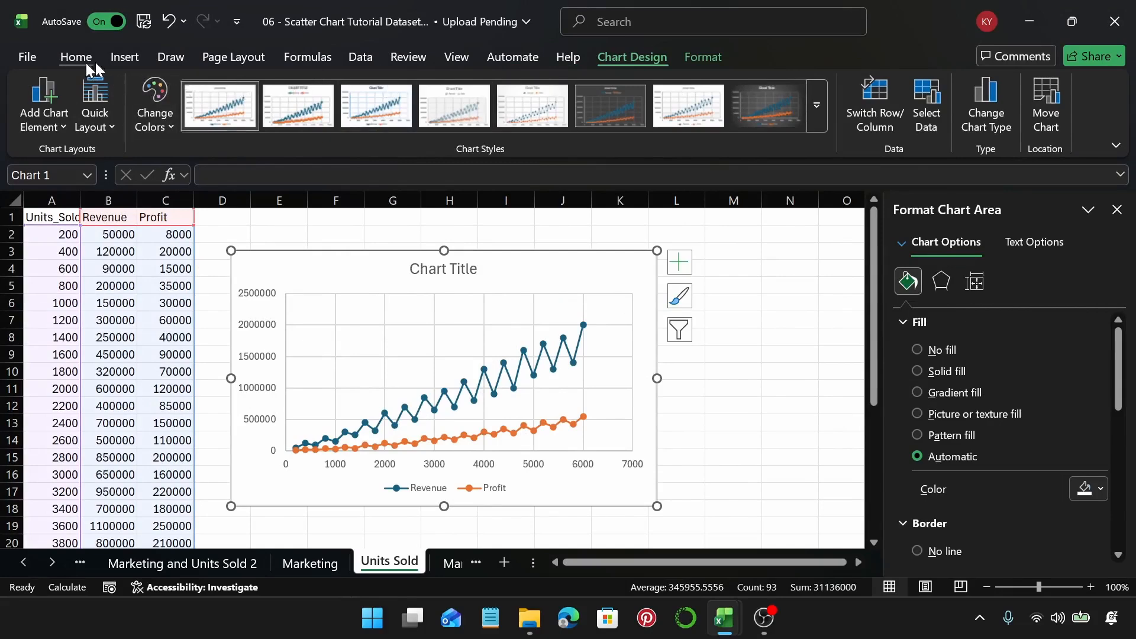
left_click(116, 59)
left_click(407, 114)
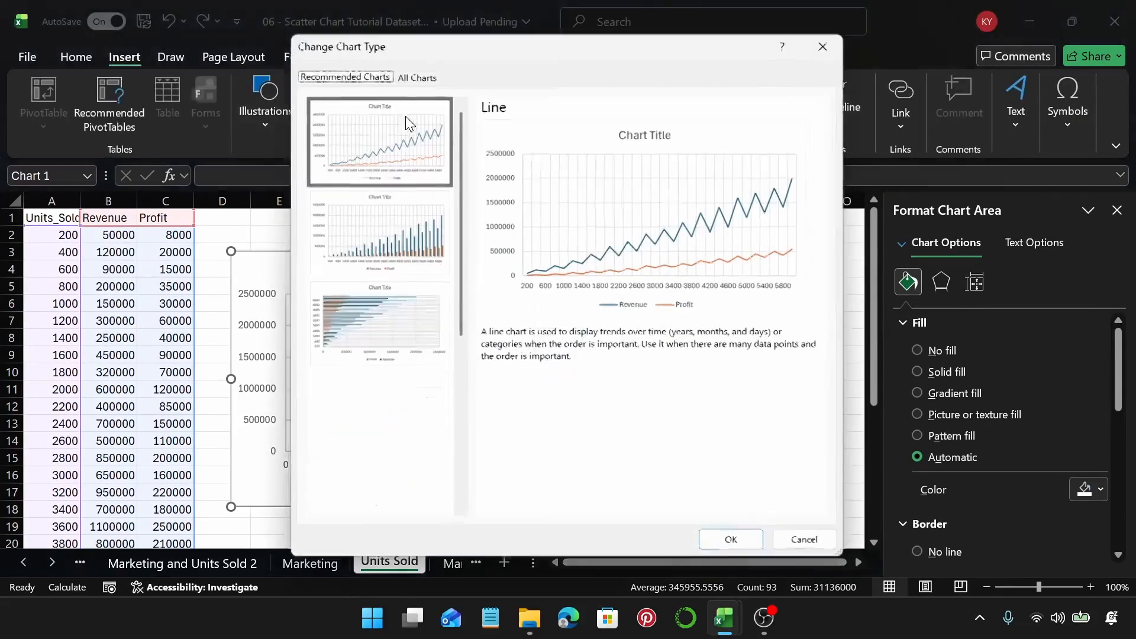
left_click(408, 74)
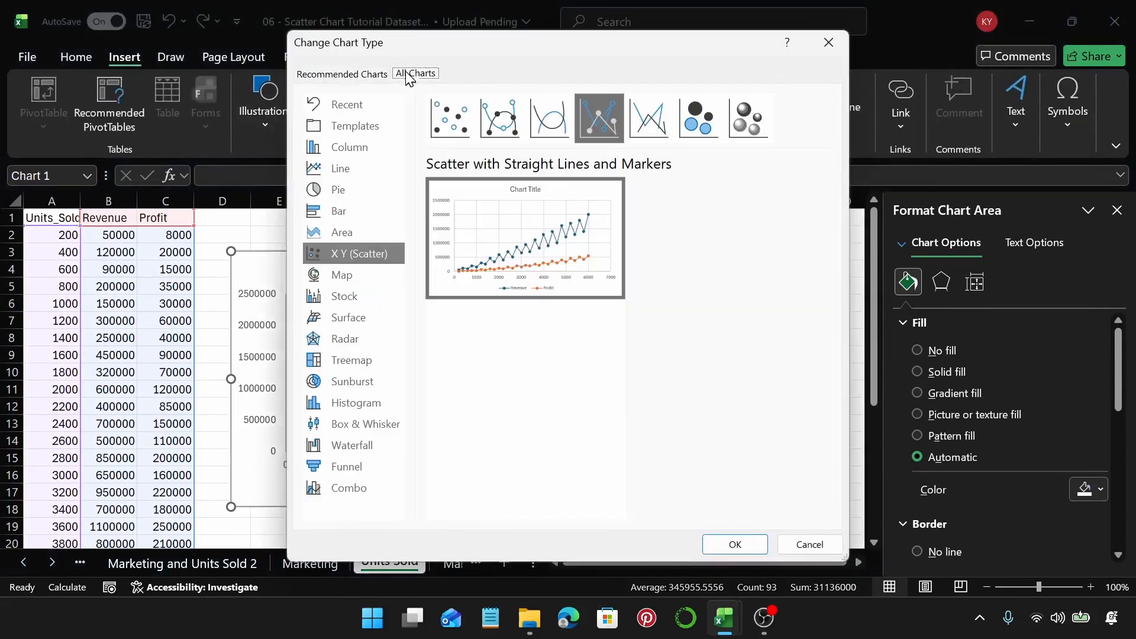
left_click(656, 127)
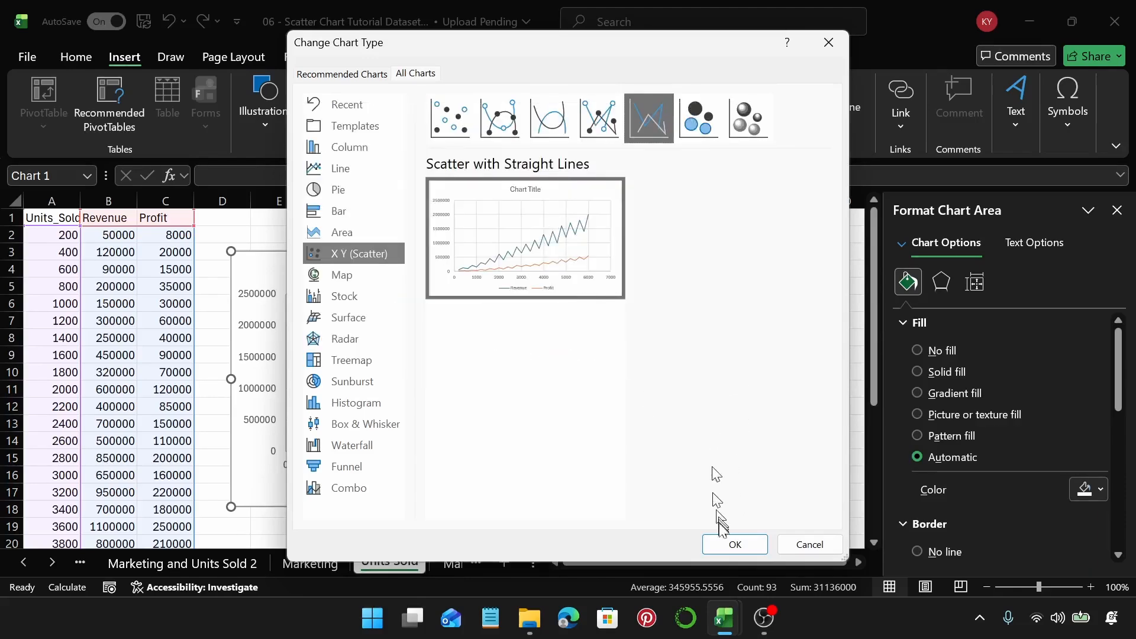
left_click(732, 542)
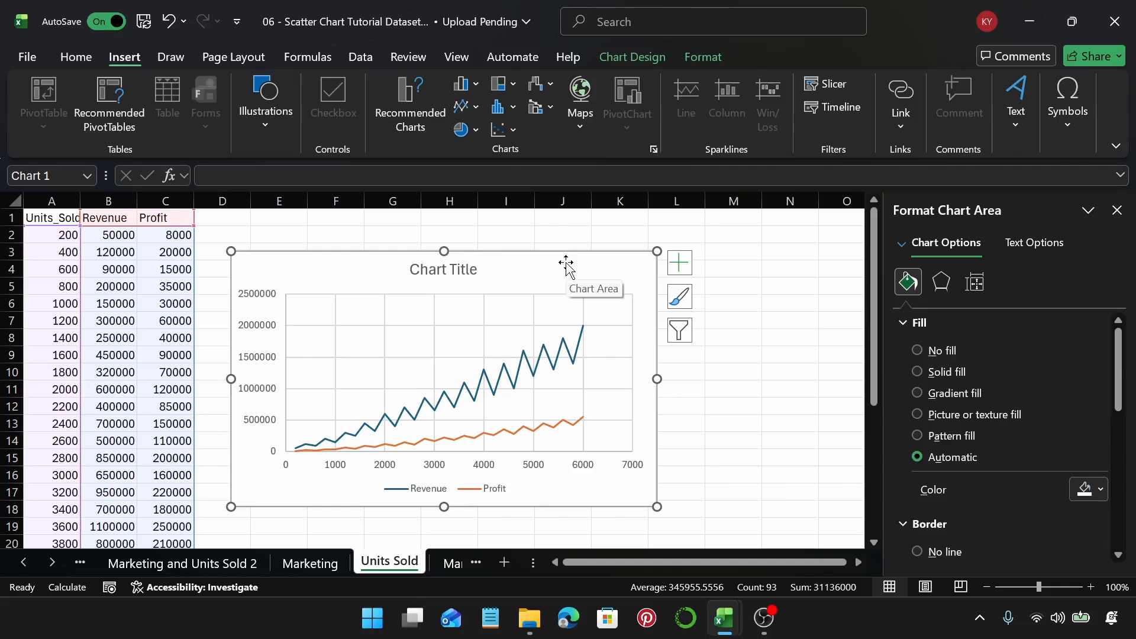
Step: Plot the Profit series of the Units Sold chart on the secondary axis
left_click(529, 436)
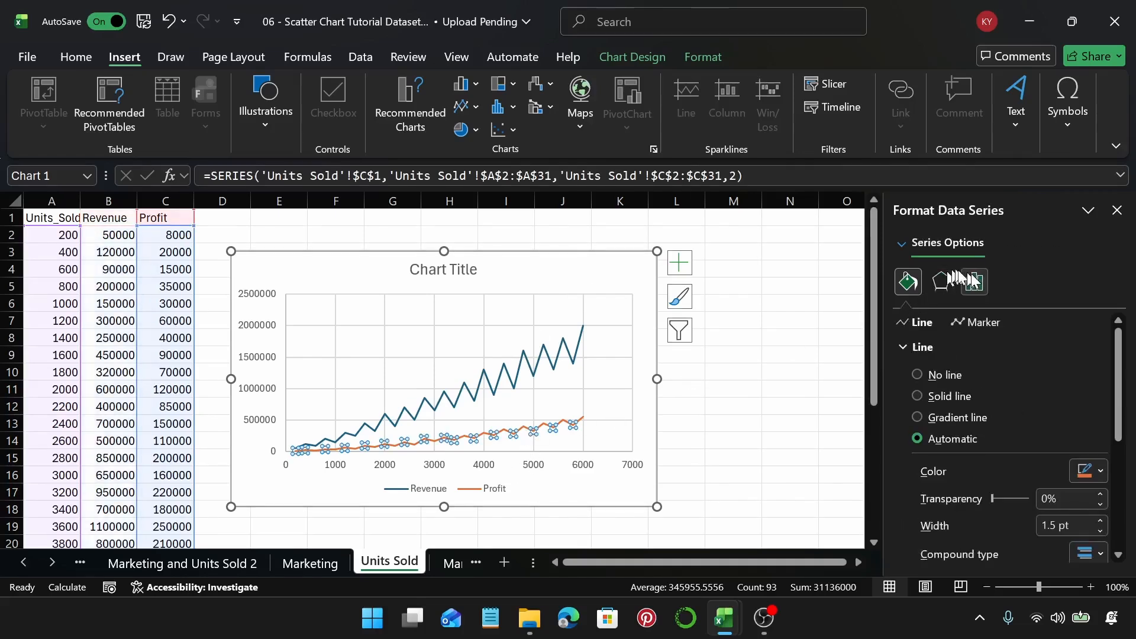
left_click(986, 282)
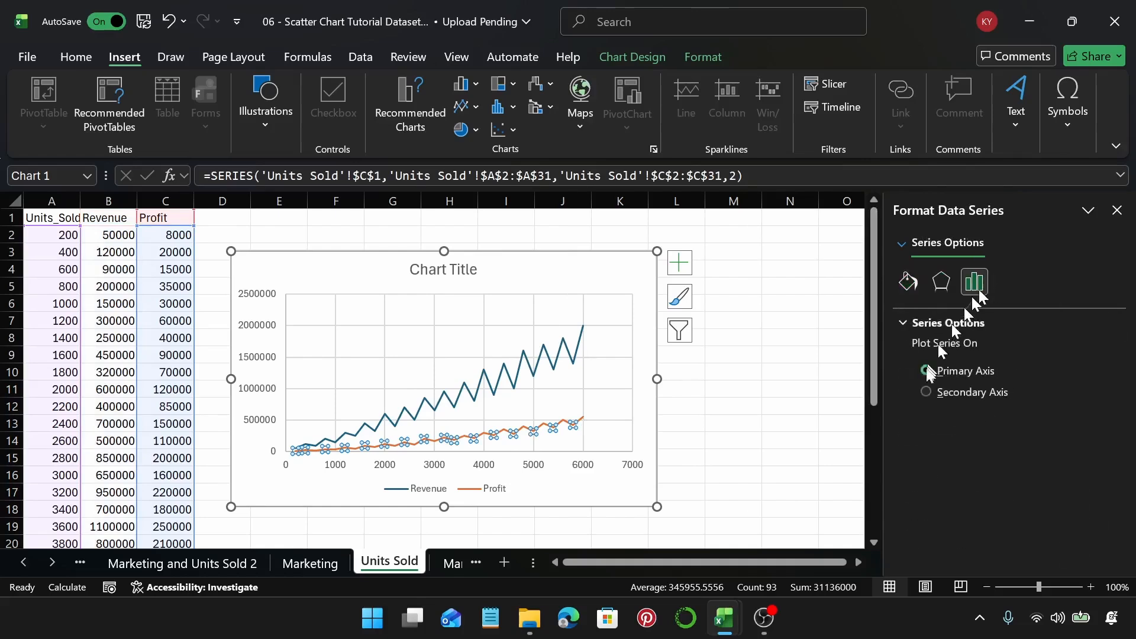
left_click(926, 392)
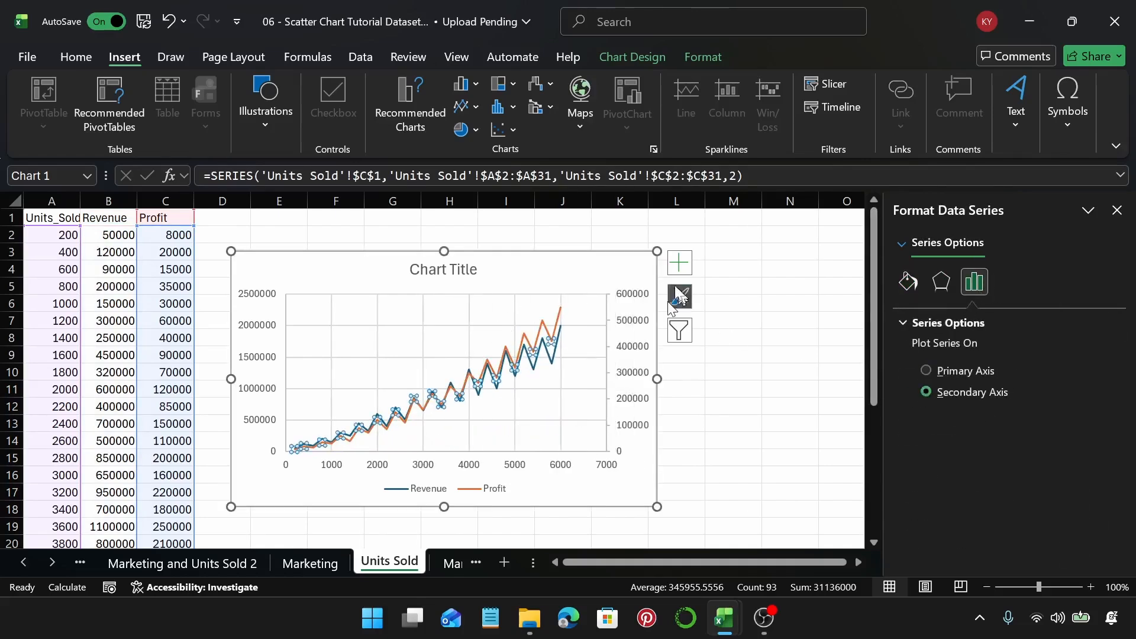
left_click(637, 273)
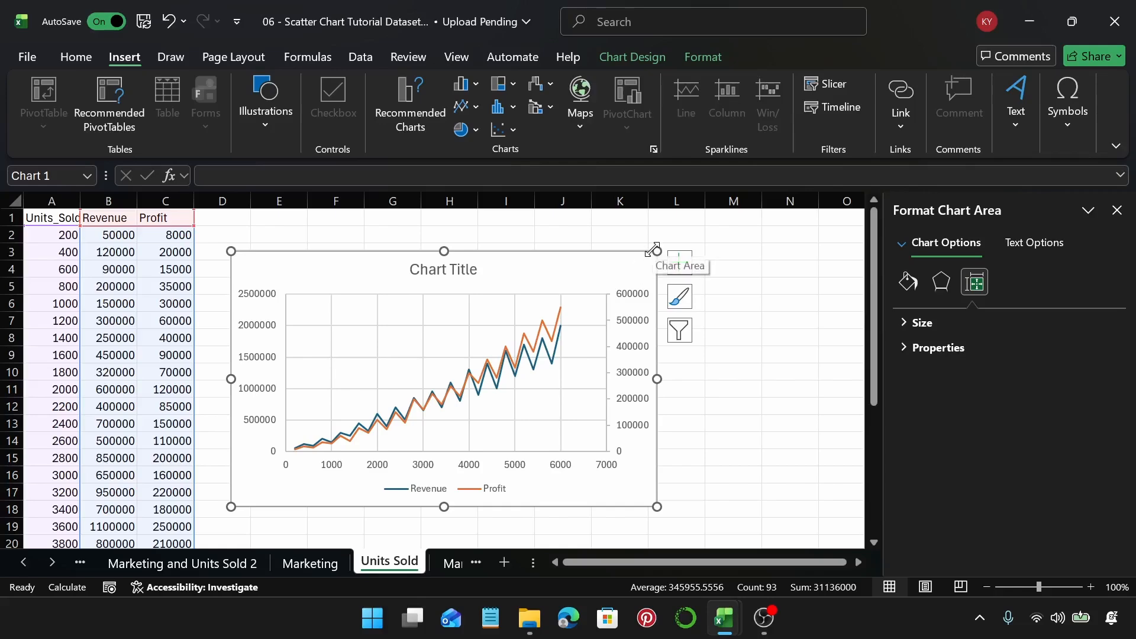
Step: Open the Marketing vs Rev and Profit sheet and select the highest large bubble in its Revenue bubble chart
left_click(453, 563)
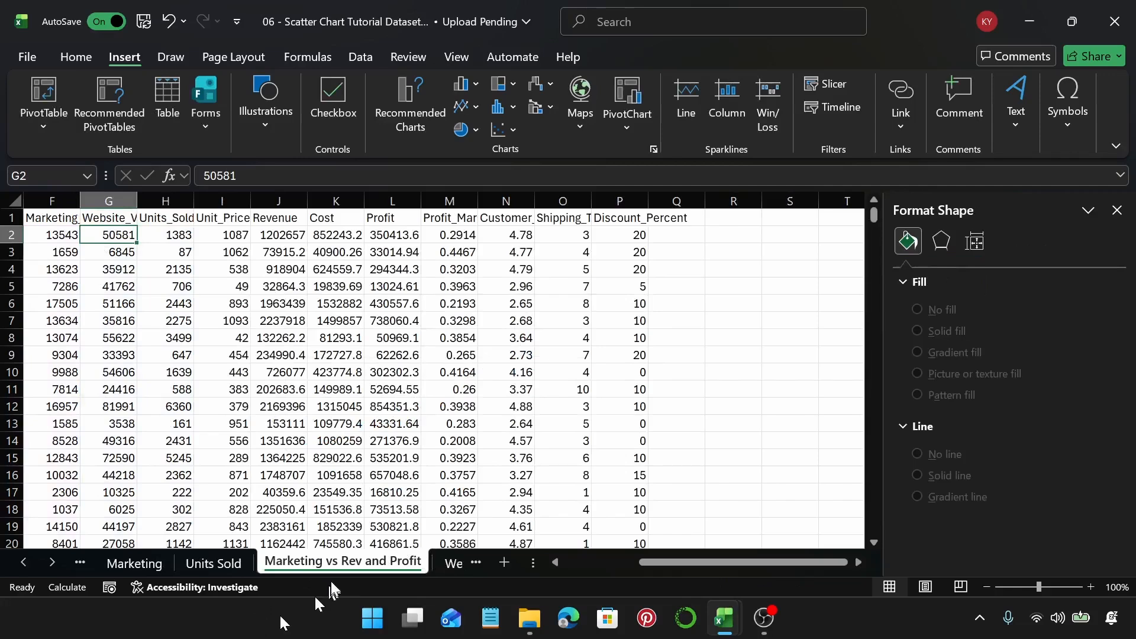
left_click_drag(650, 563, 521, 567)
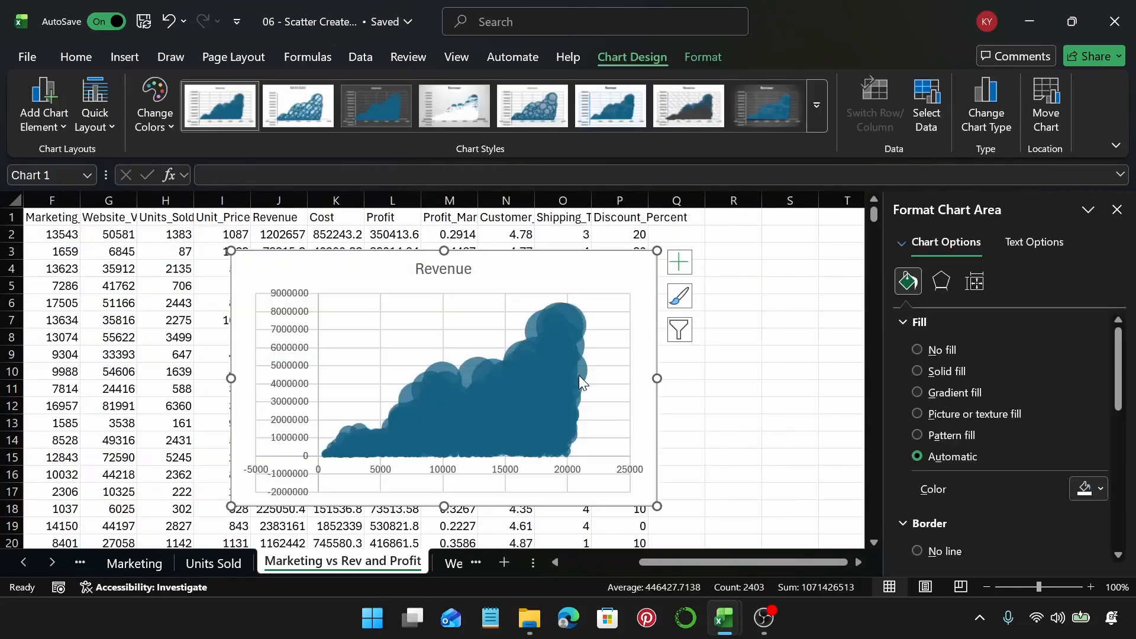
left_click(578, 375)
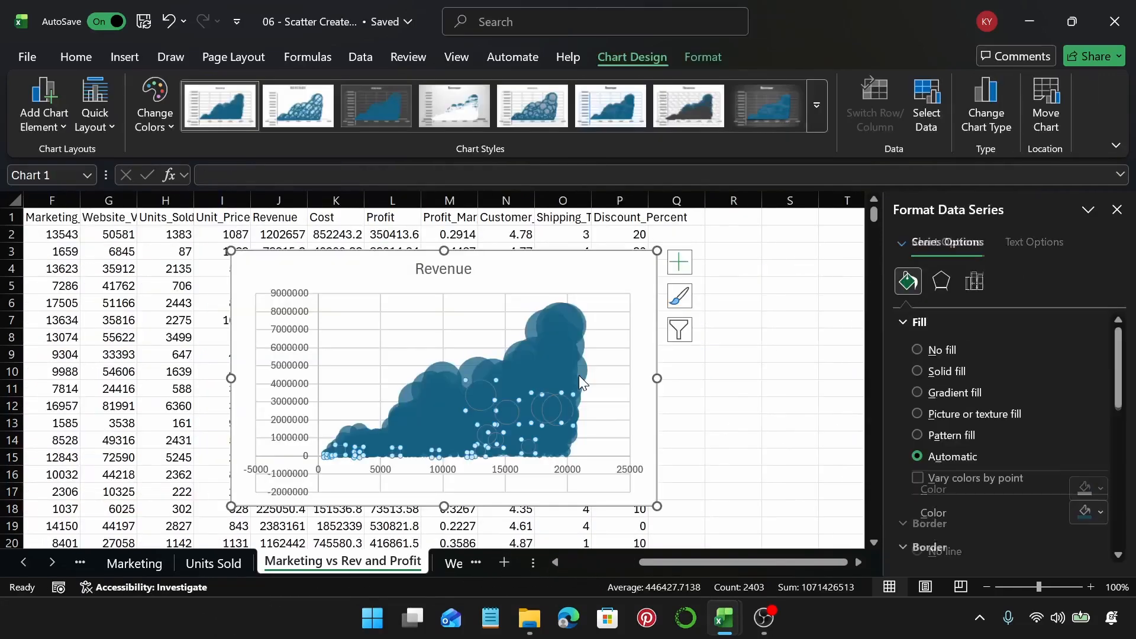
left_click(563, 336)
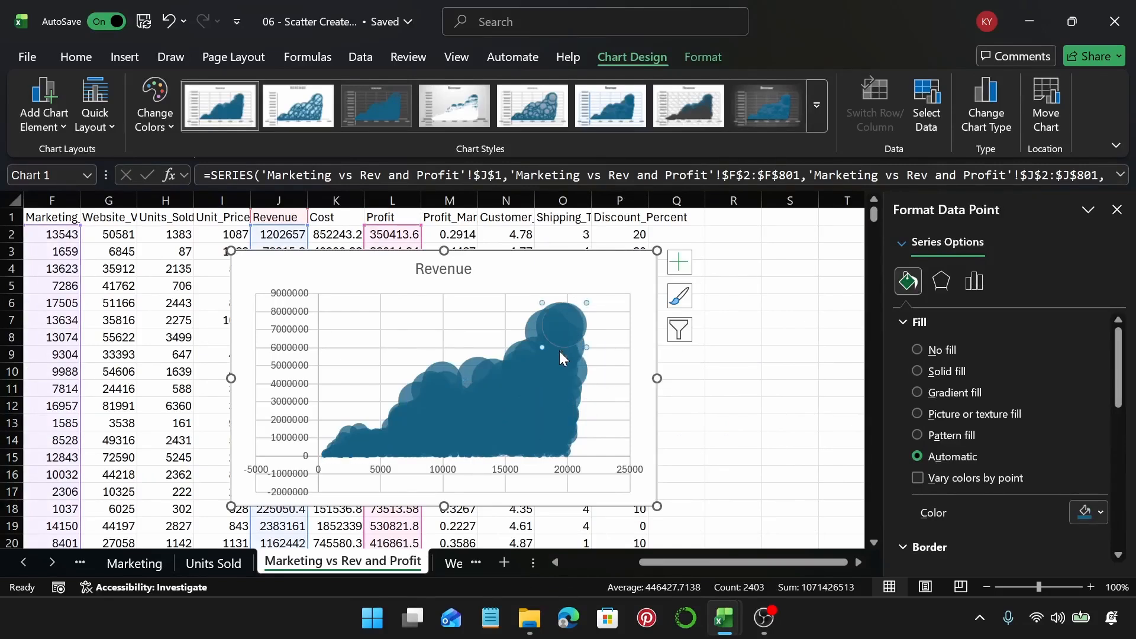
Step: Try the hatched-bubble and dark chart styles on the Revenue bubble chart, and apply the grey gradient style with data labels
left_click(817, 107)
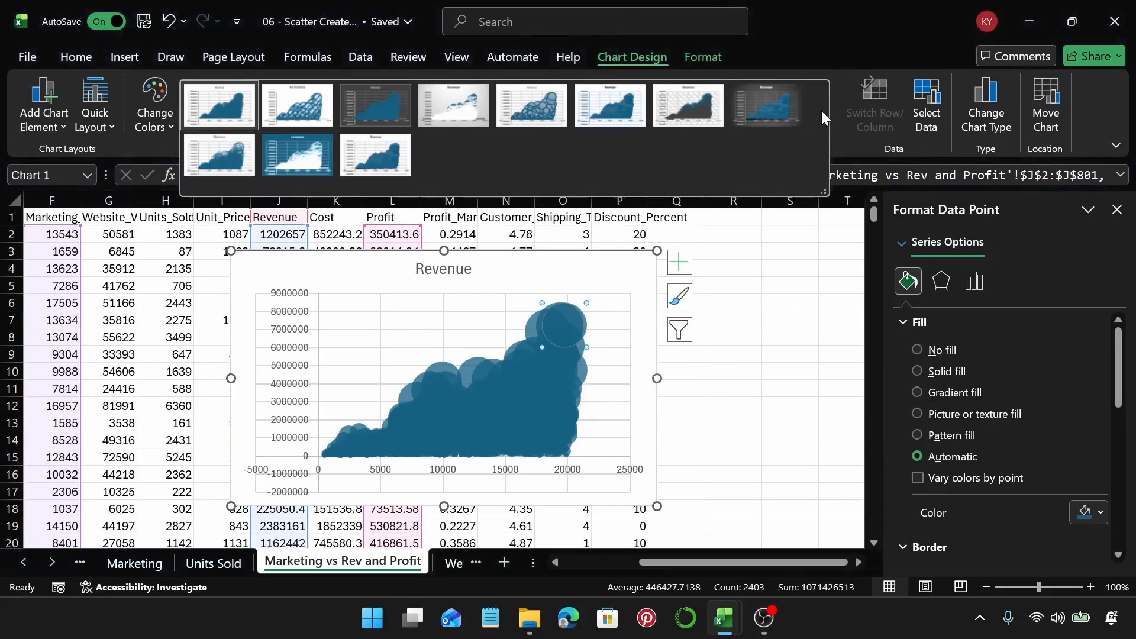
left_click(279, 112)
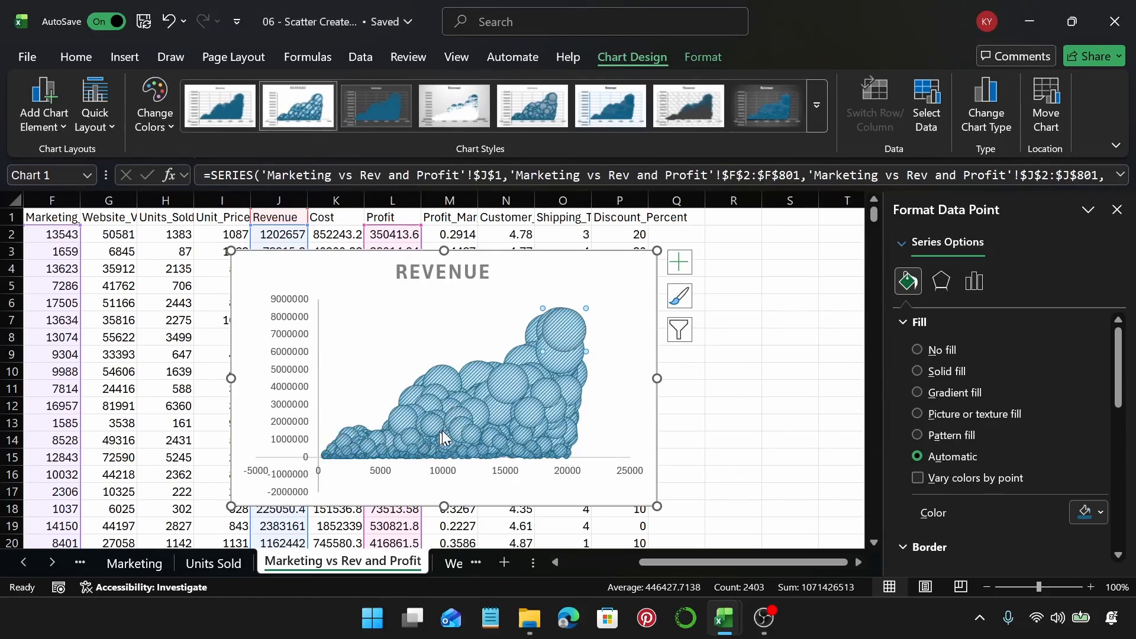
left_click(370, 114)
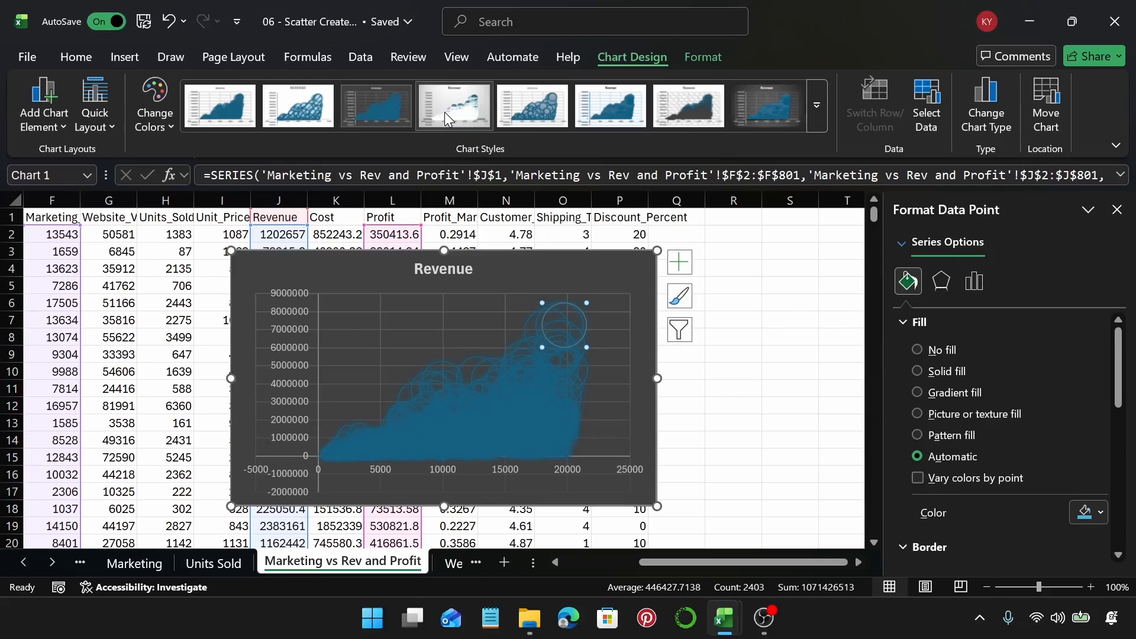
left_click(467, 113)
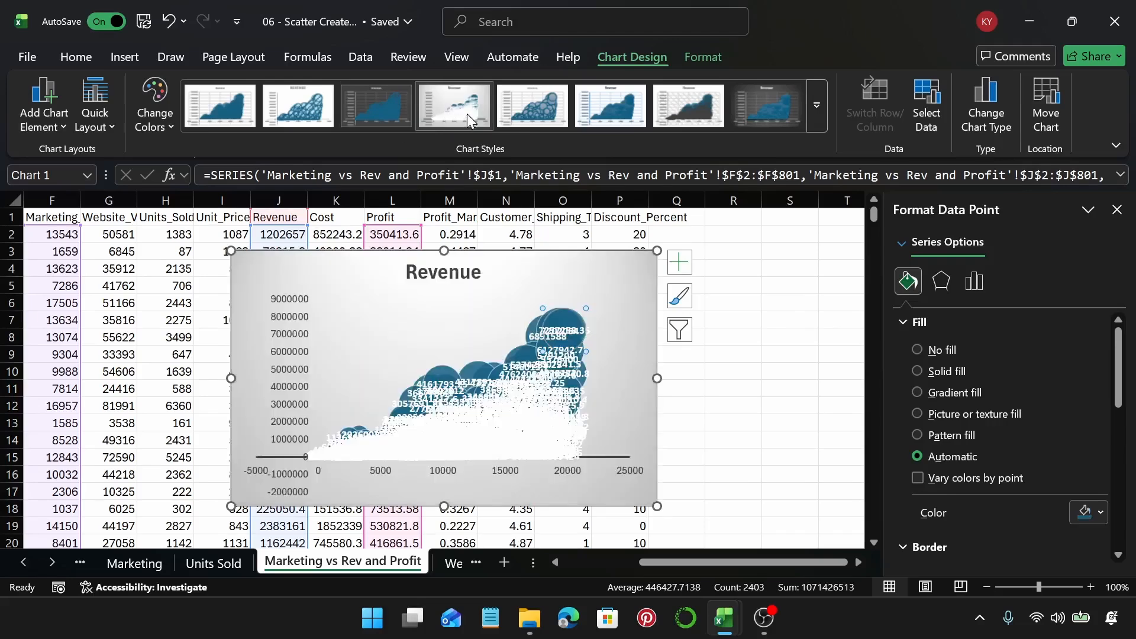
Step: Try the outlined translucent-bubble, bold-title gradient and default chart styles on the Revenue bubble chart
left_click(539, 112)
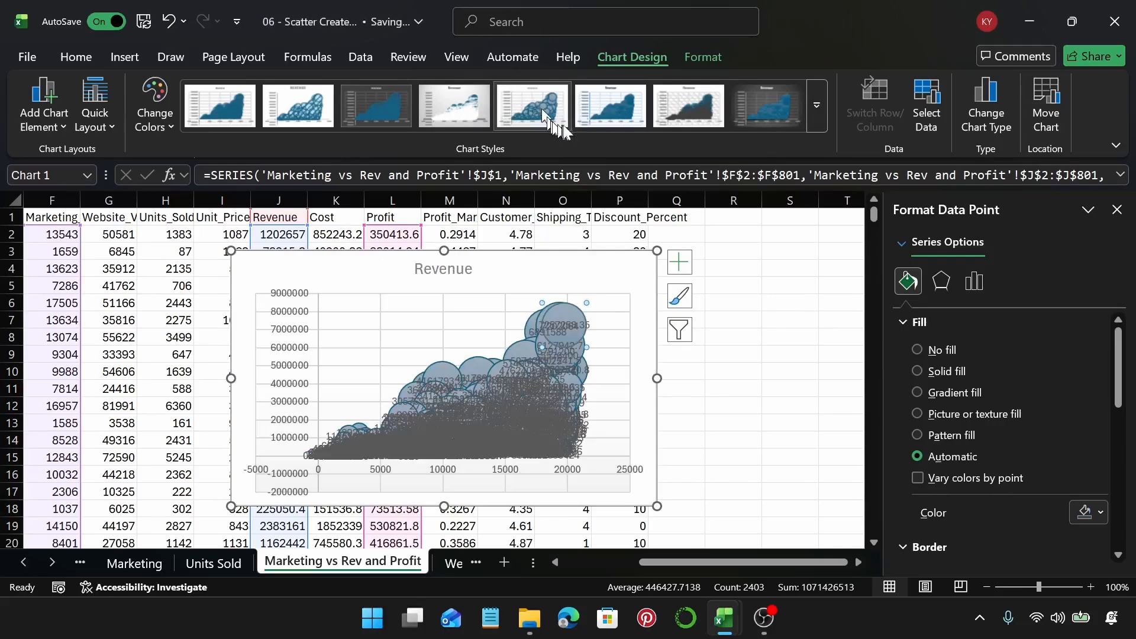
left_click(475, 423)
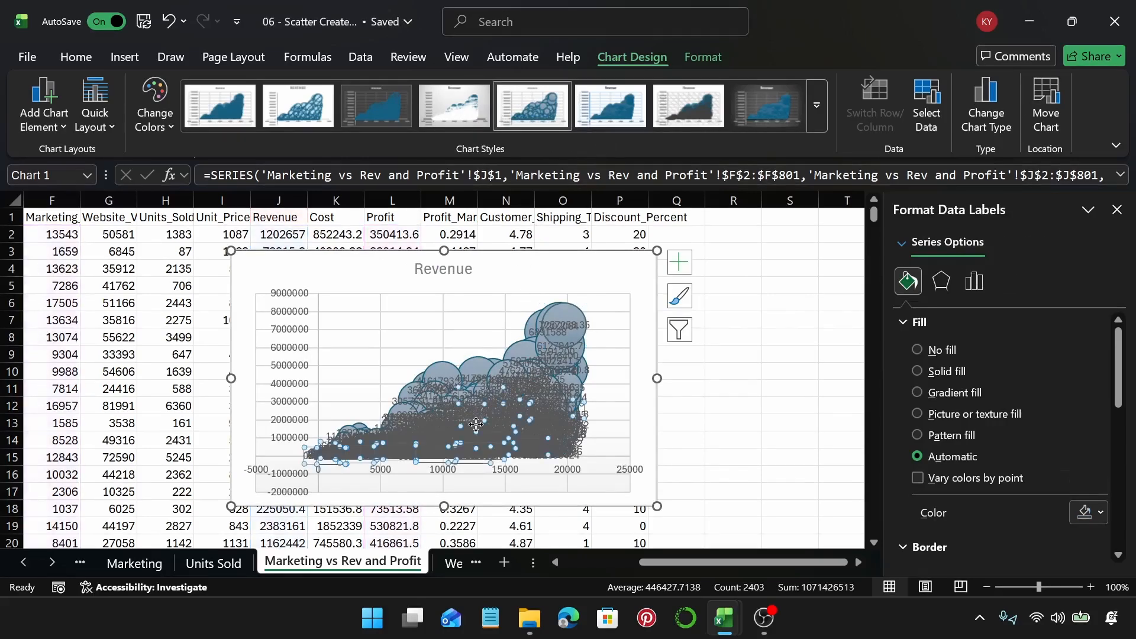
left_click(619, 114)
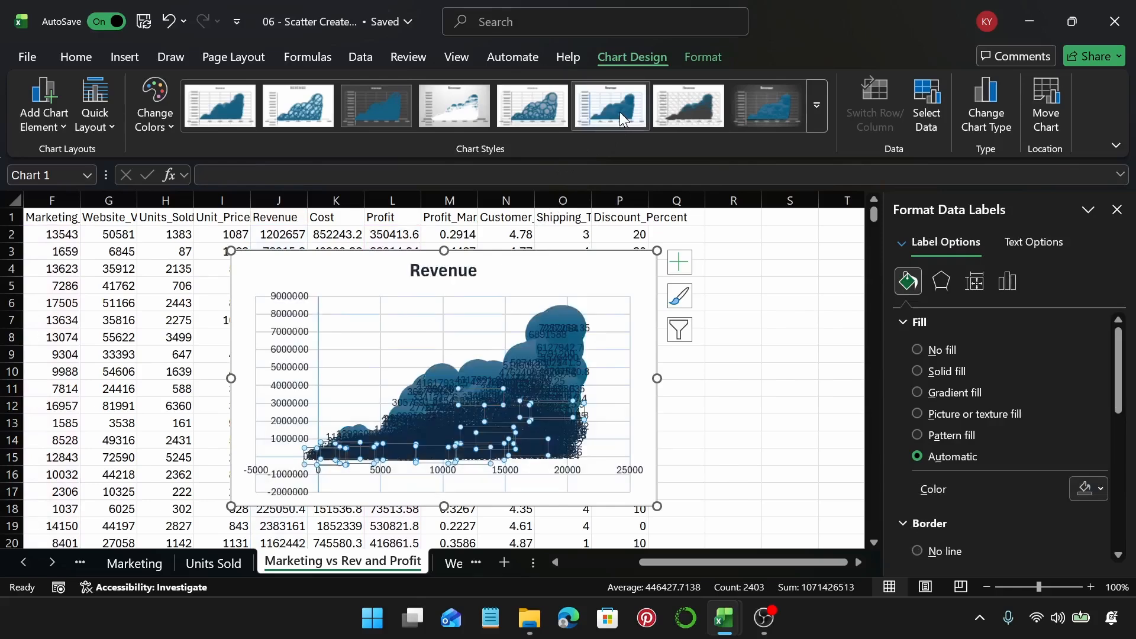
left_click(222, 108)
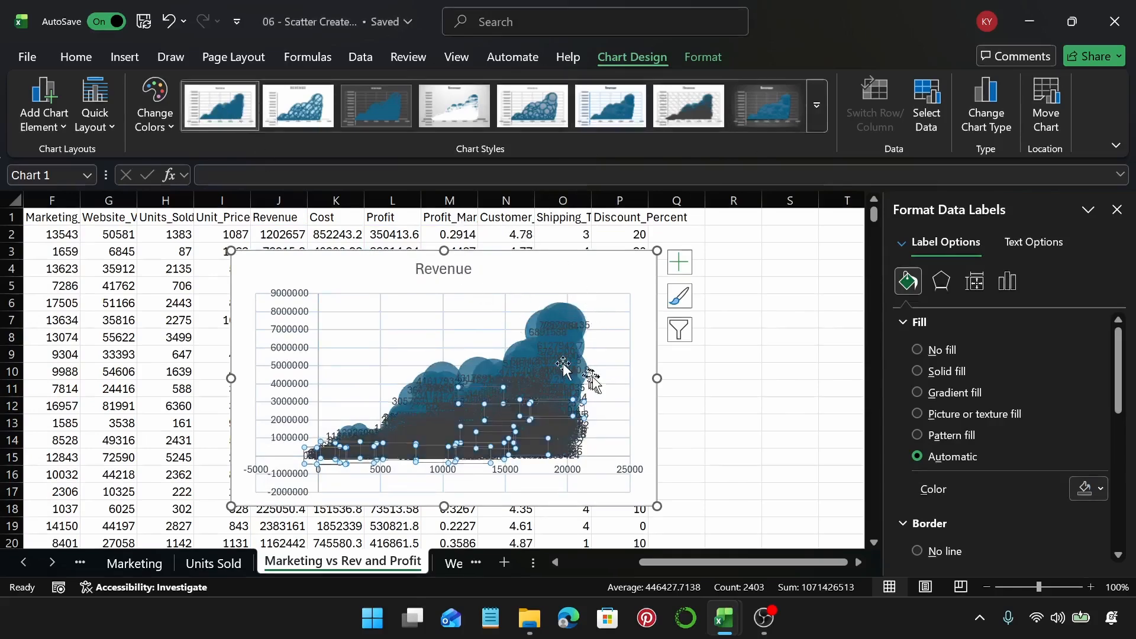
Step: Undo all the style changes on the Revenue bubble chart, restoring its original plain style without data labels
key("ctrl+z")
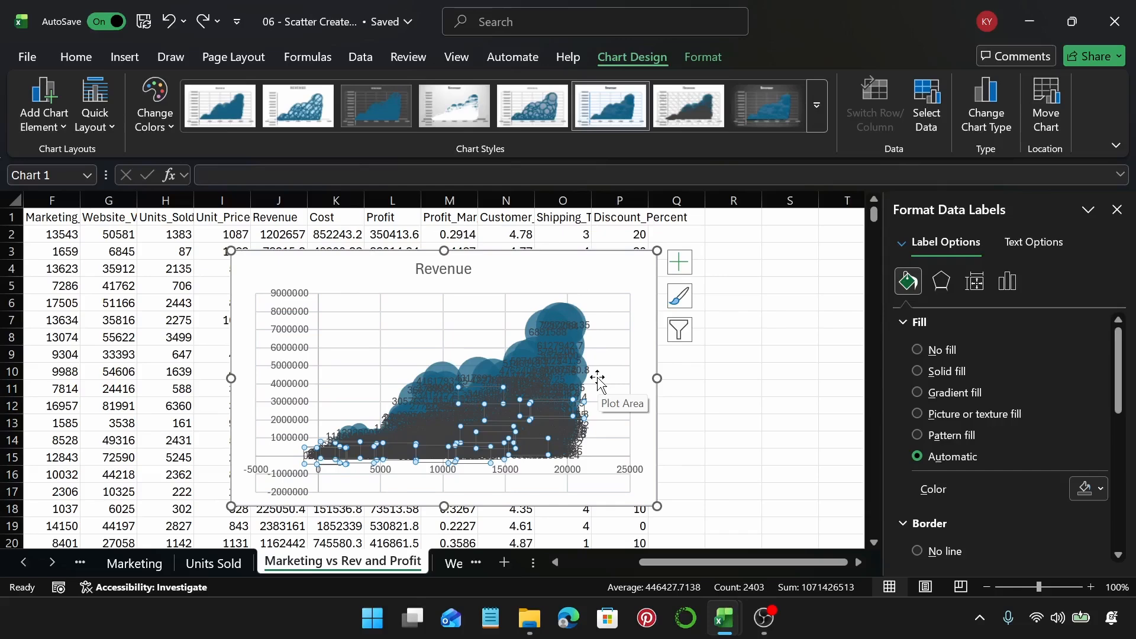
key("ctrl+z")
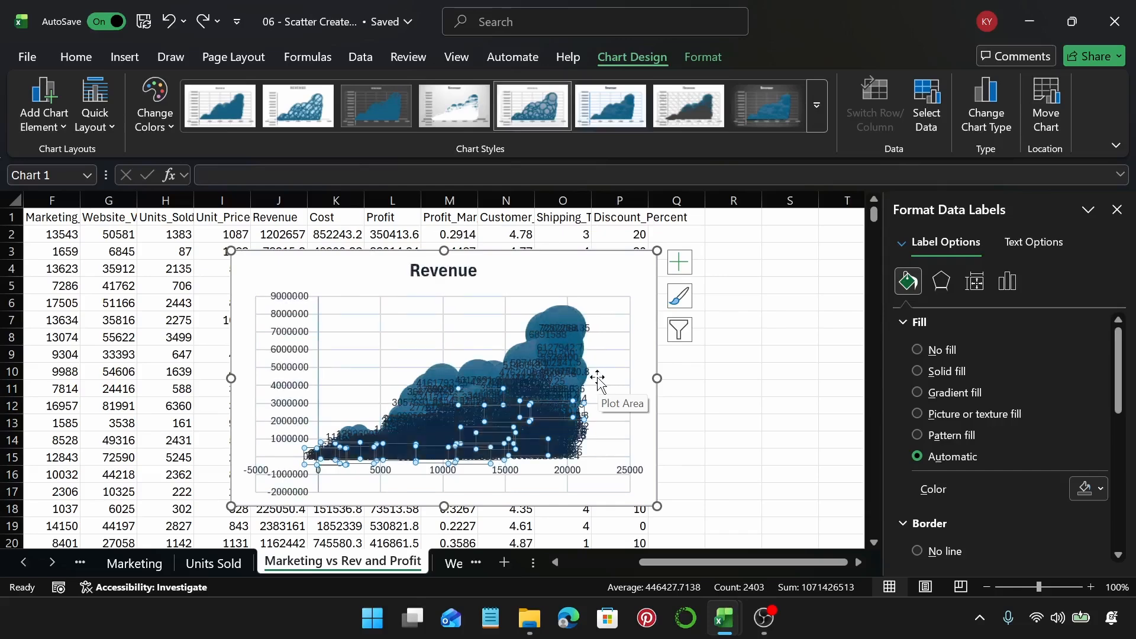
key("ctrl+z")
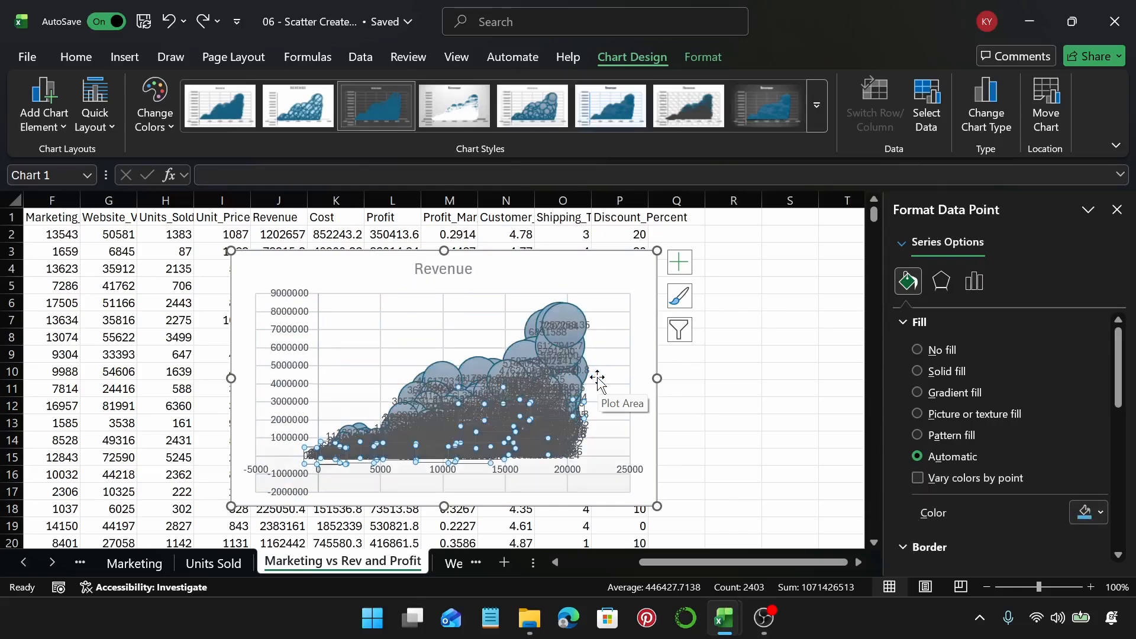
key("ctrl+z")
key("ctrl+z")
key("ctrl+z")
key("ctrl+z")
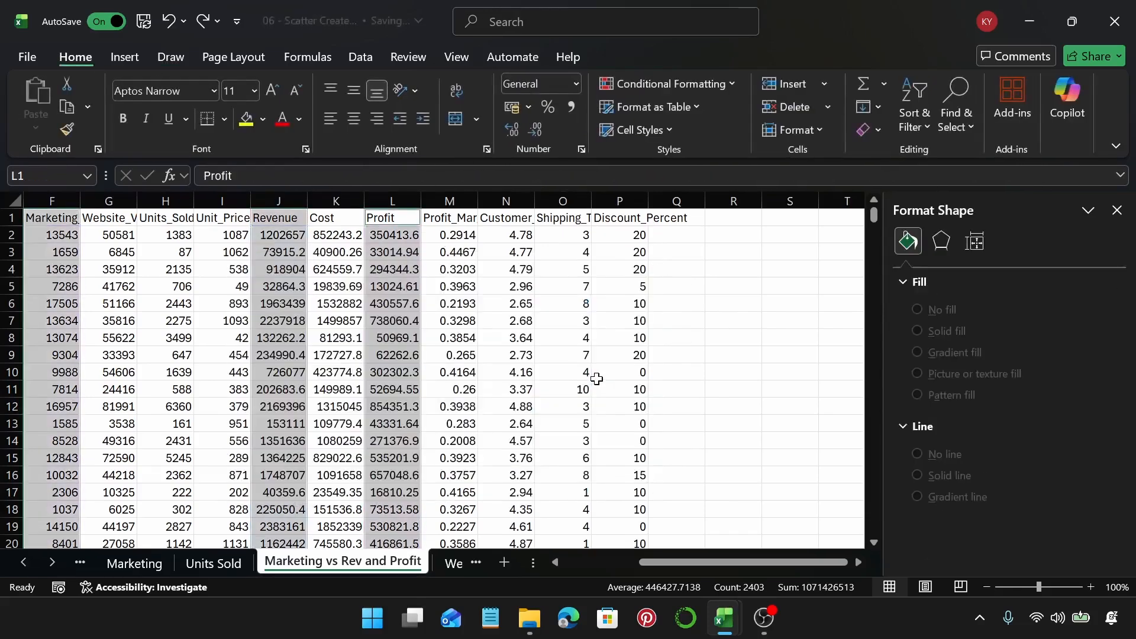
key("ctrl+y")
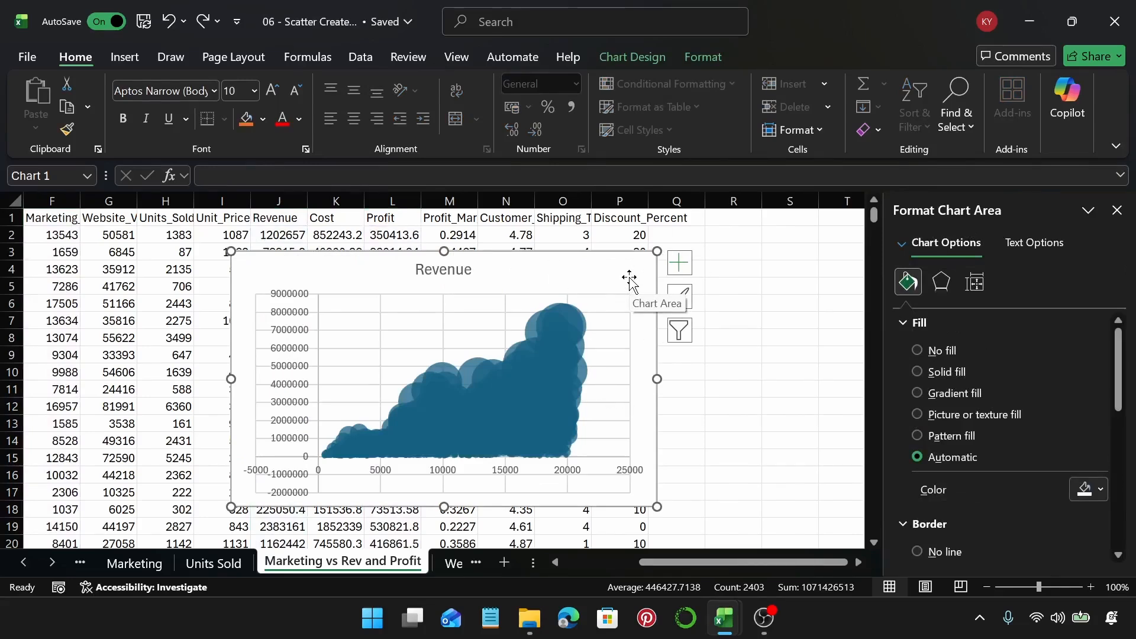
Step: Give the bubbles of the Revenue series a solid yellow border
left_click(481, 372)
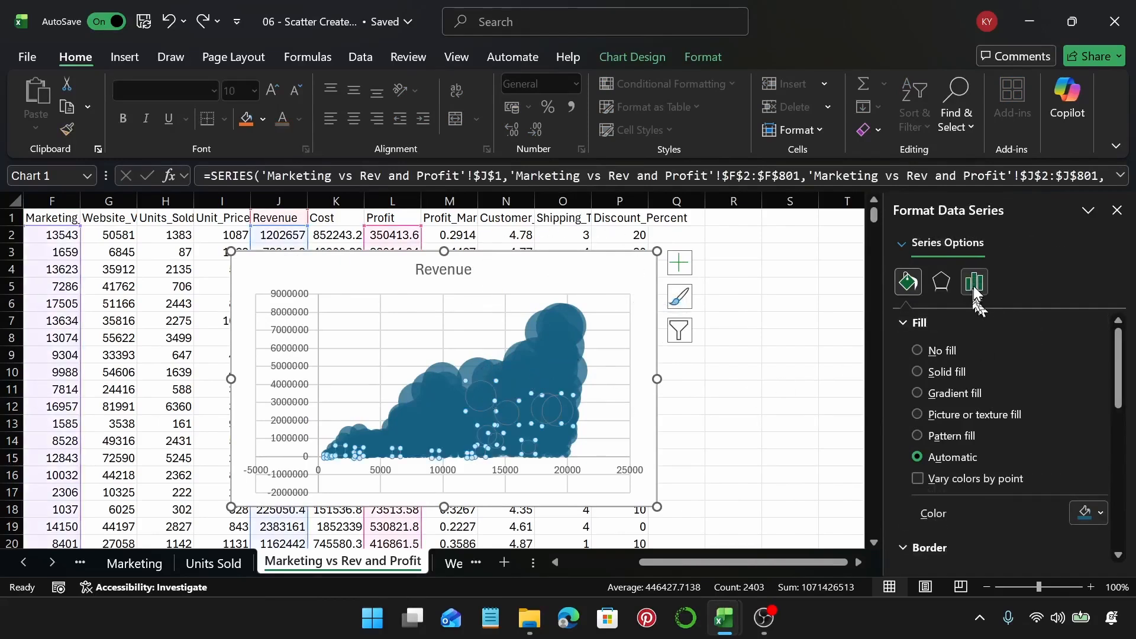
scroll(939, 417, "down", 5)
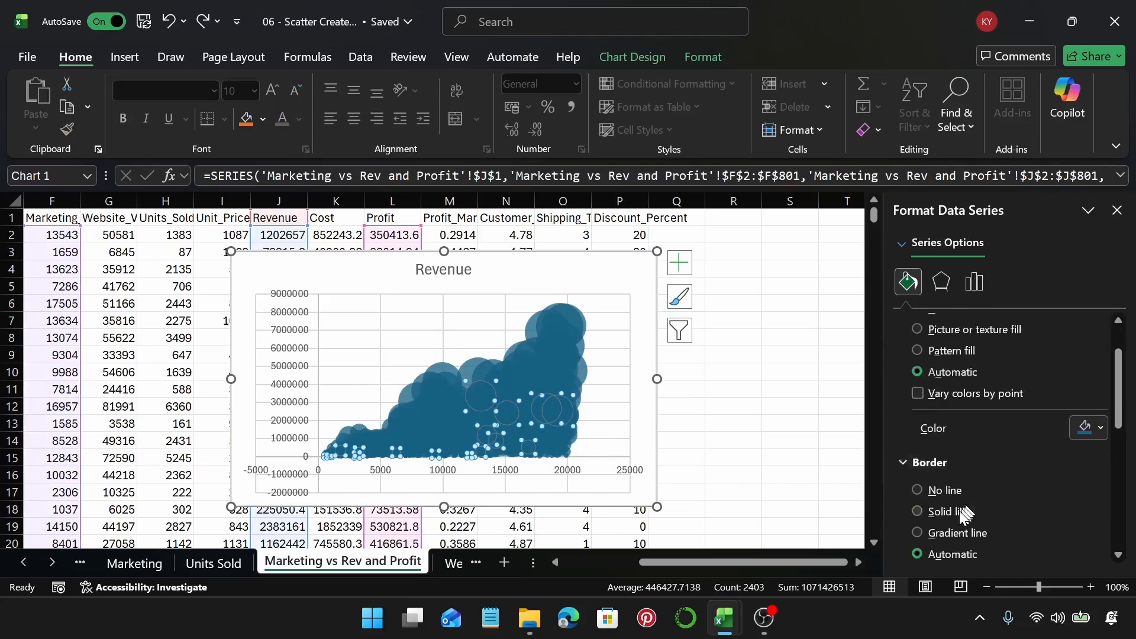
left_click(914, 427)
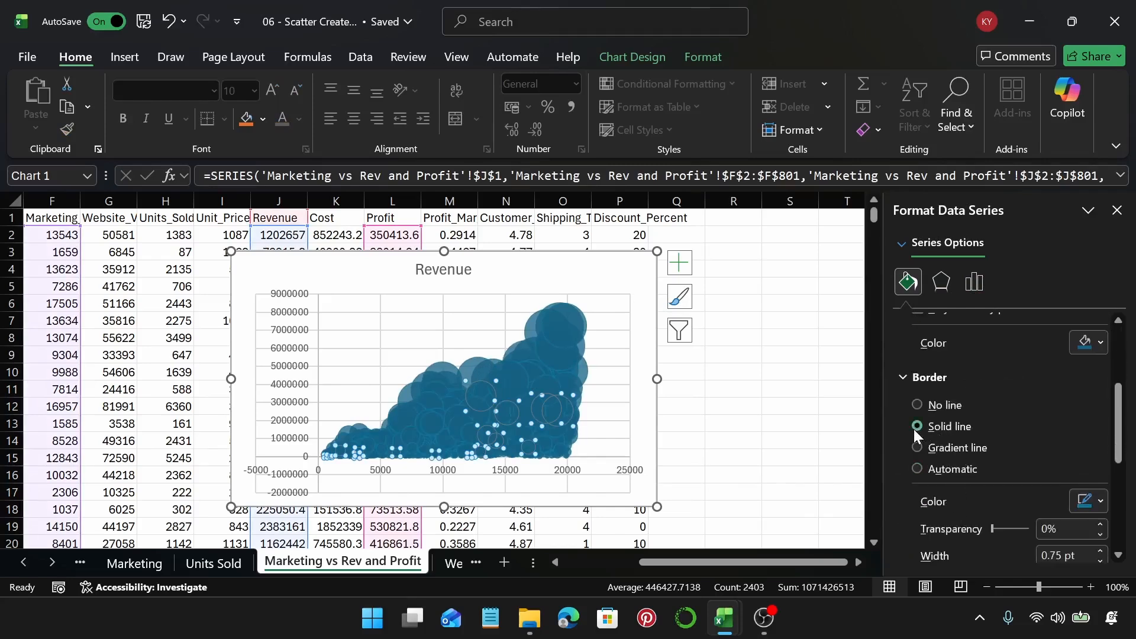
left_click(1099, 502)
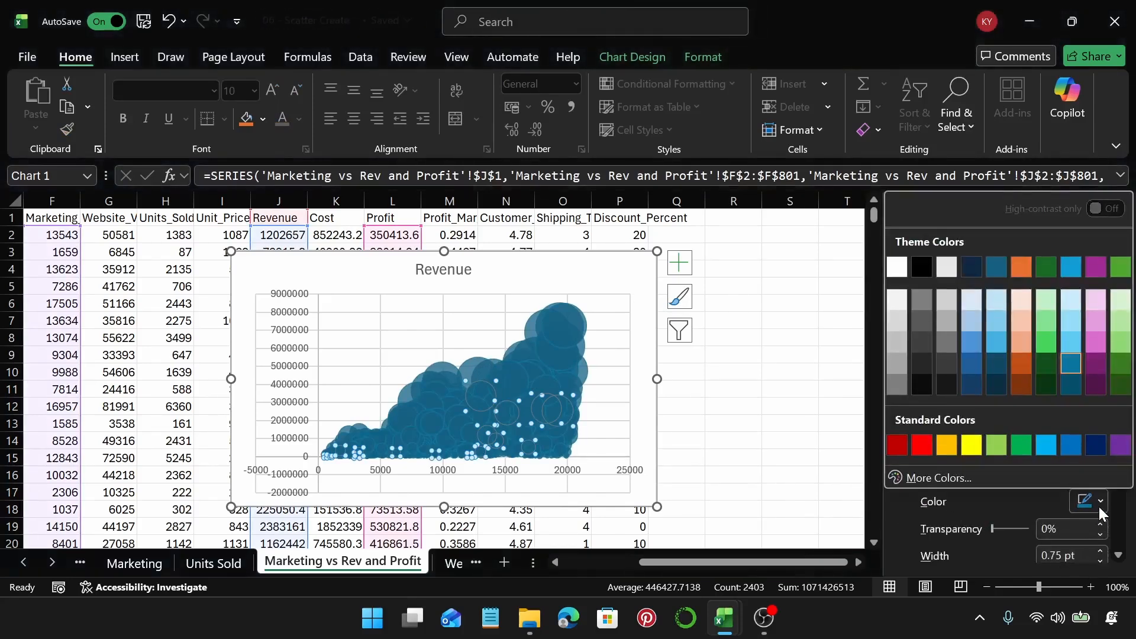
left_click(971, 446)
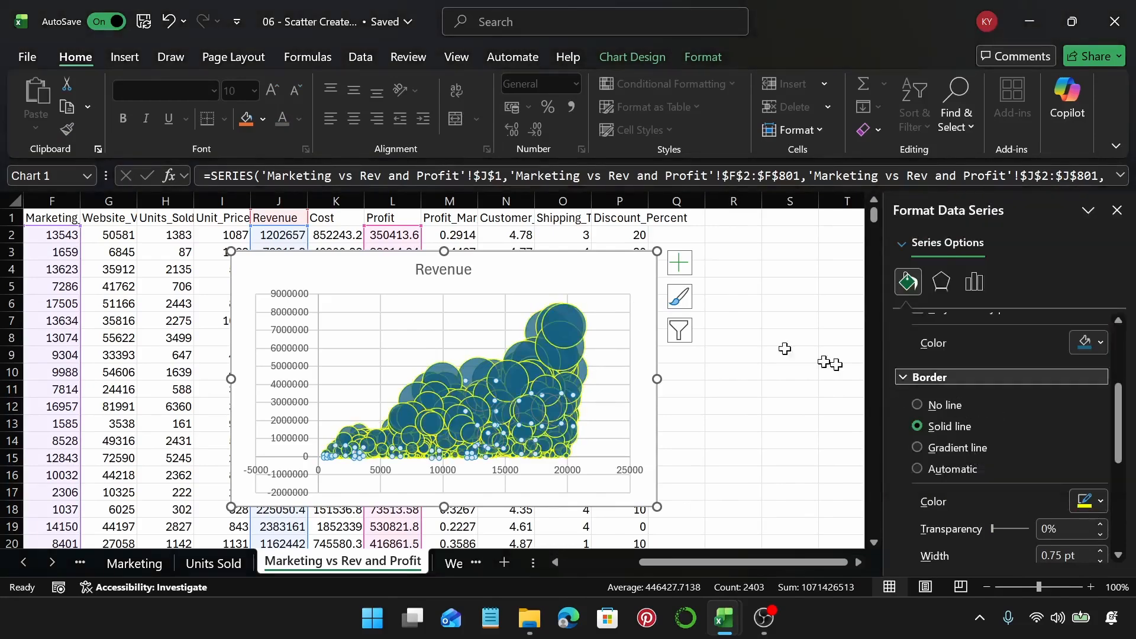
left_click(625, 288)
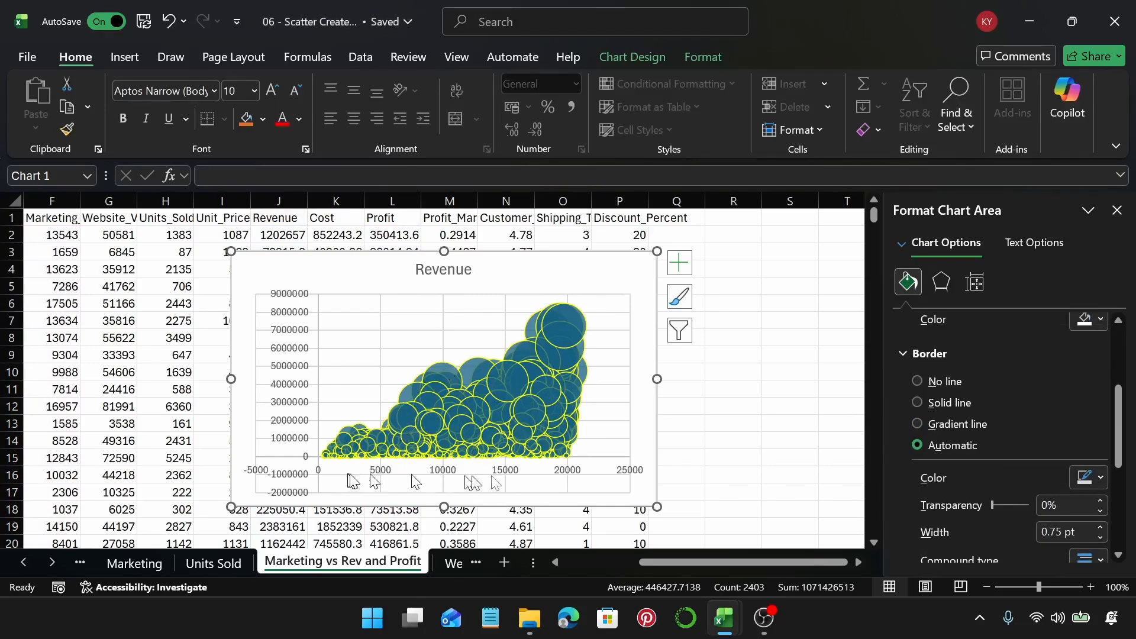
left_click(465, 390)
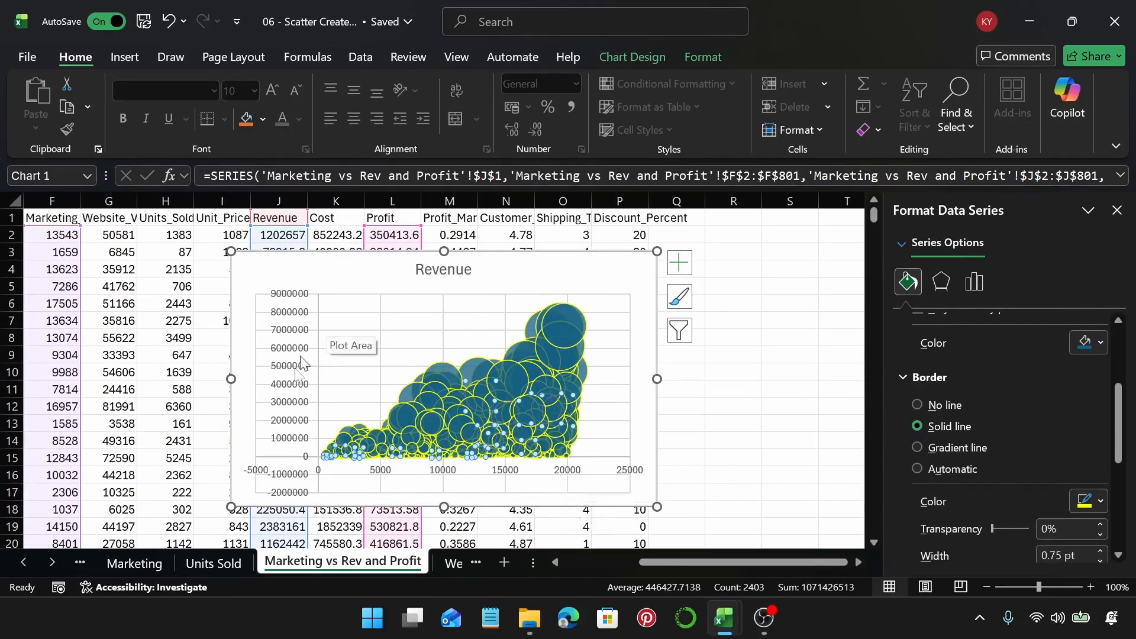
mouse_move(569, 321)
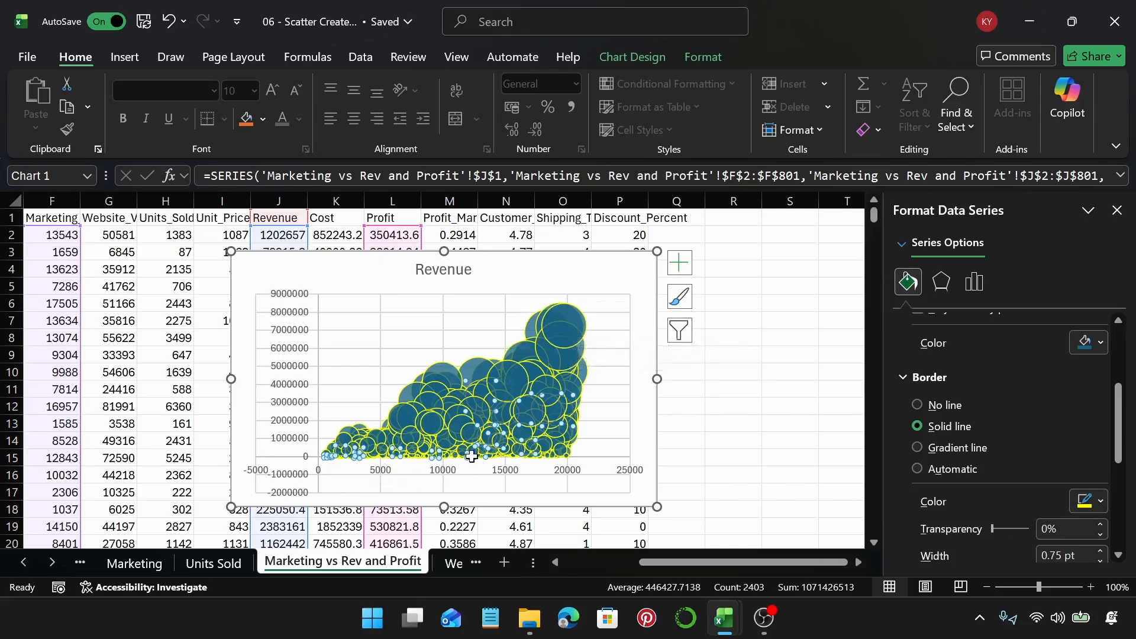
mouse_move(470, 456)
mouse_move(559, 457)
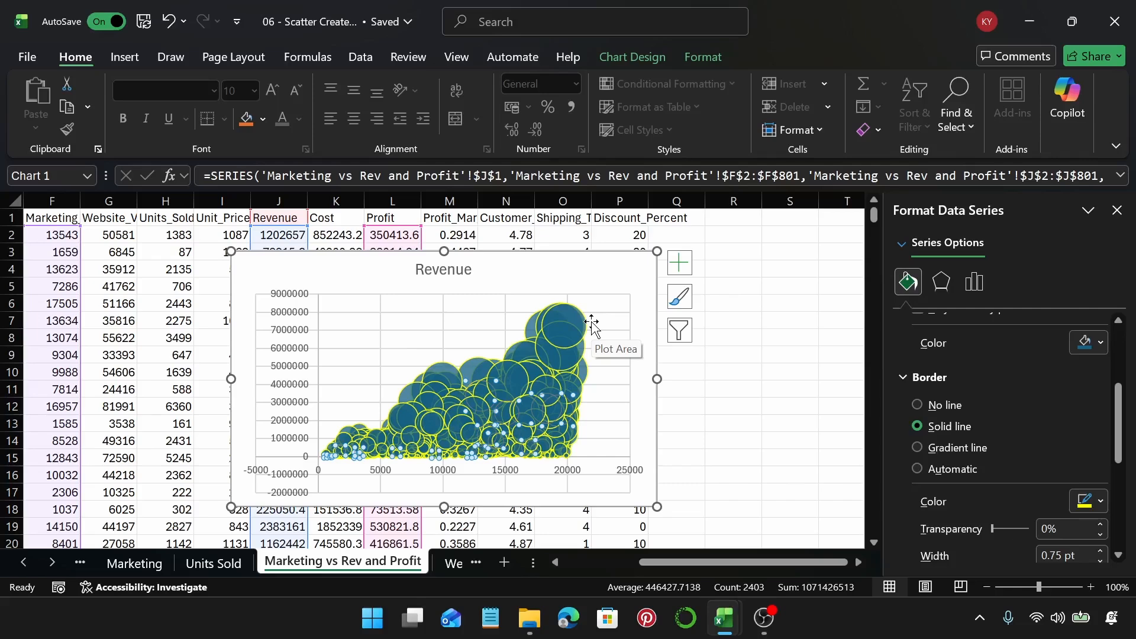
left_click(636, 272)
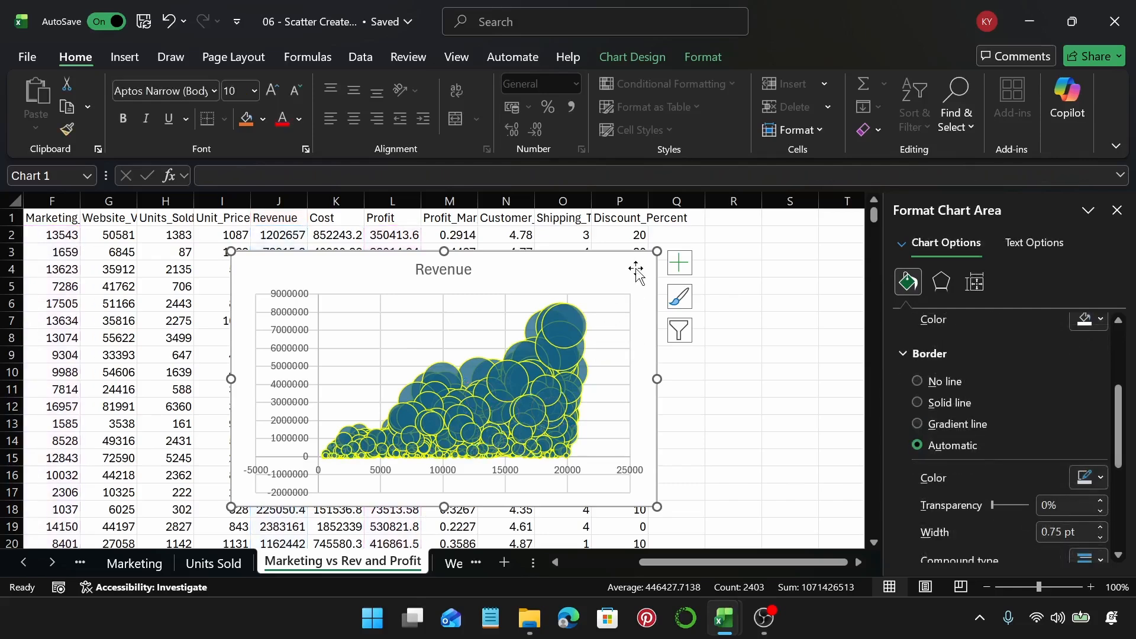
Step: Change the bubble chart's title to "Marketing Spend vs Revenue and Profit"
left_click(430, 271)
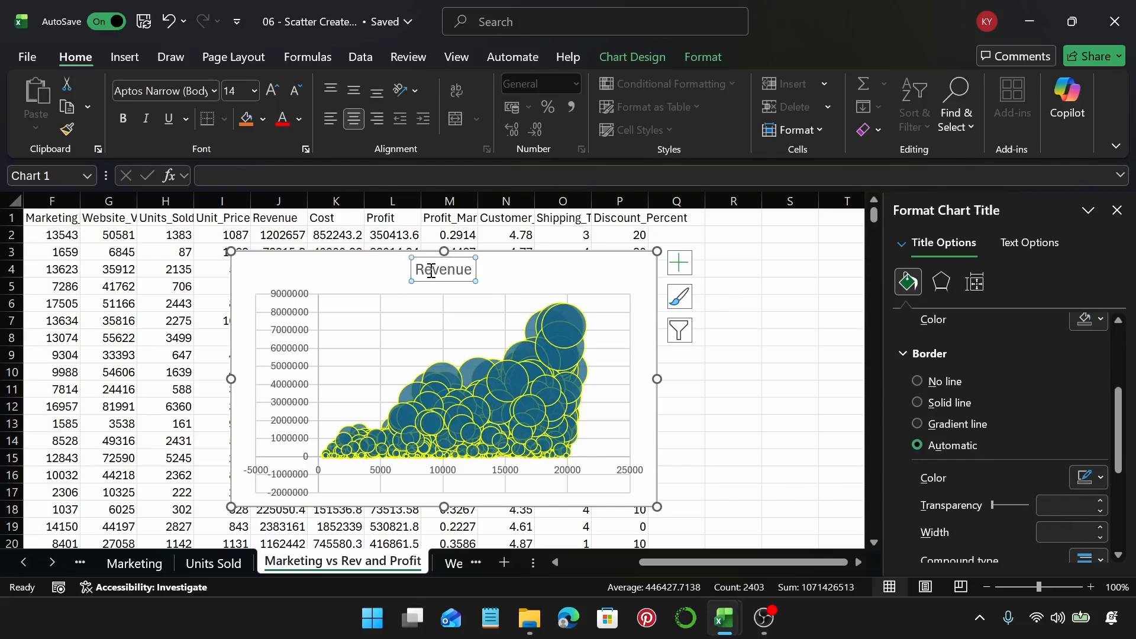
double_click(431, 271)
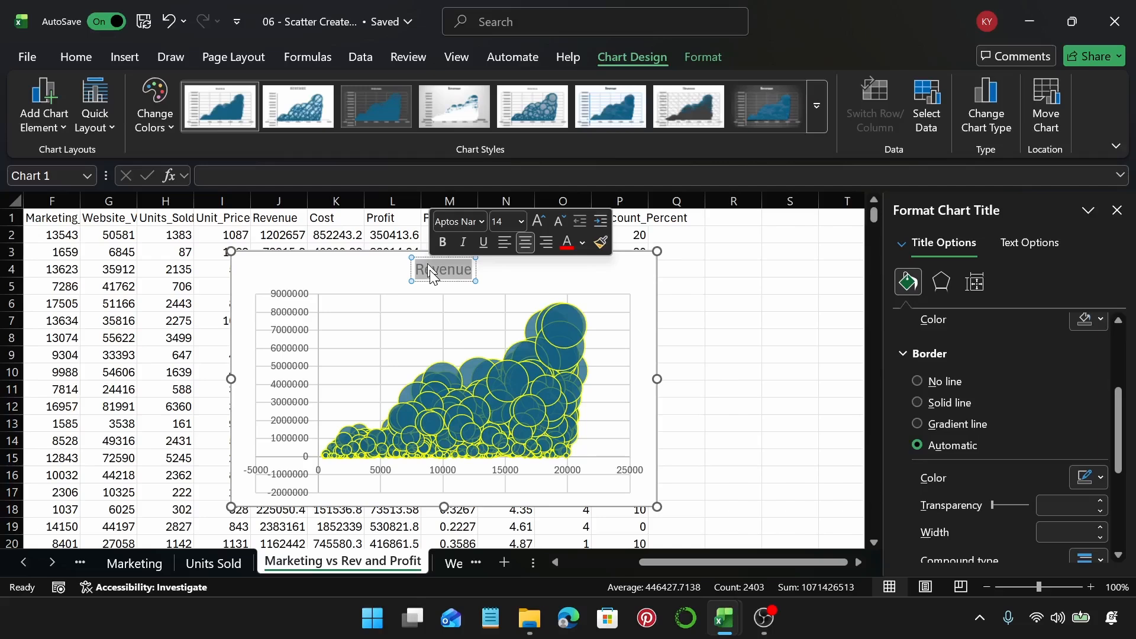
type("Mar")
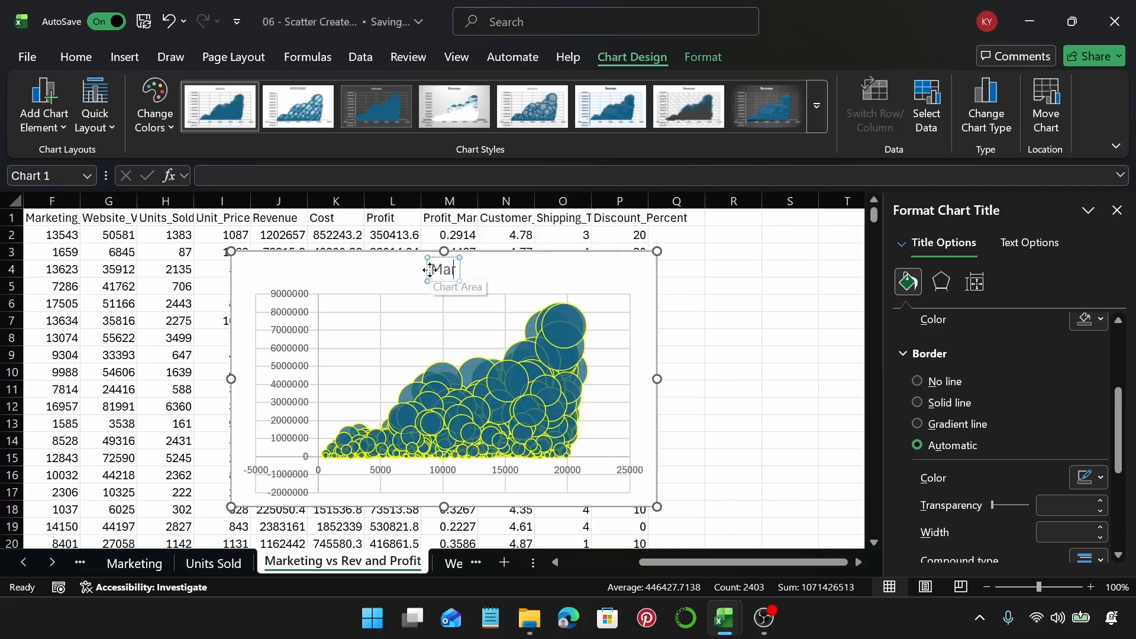
type("keting")
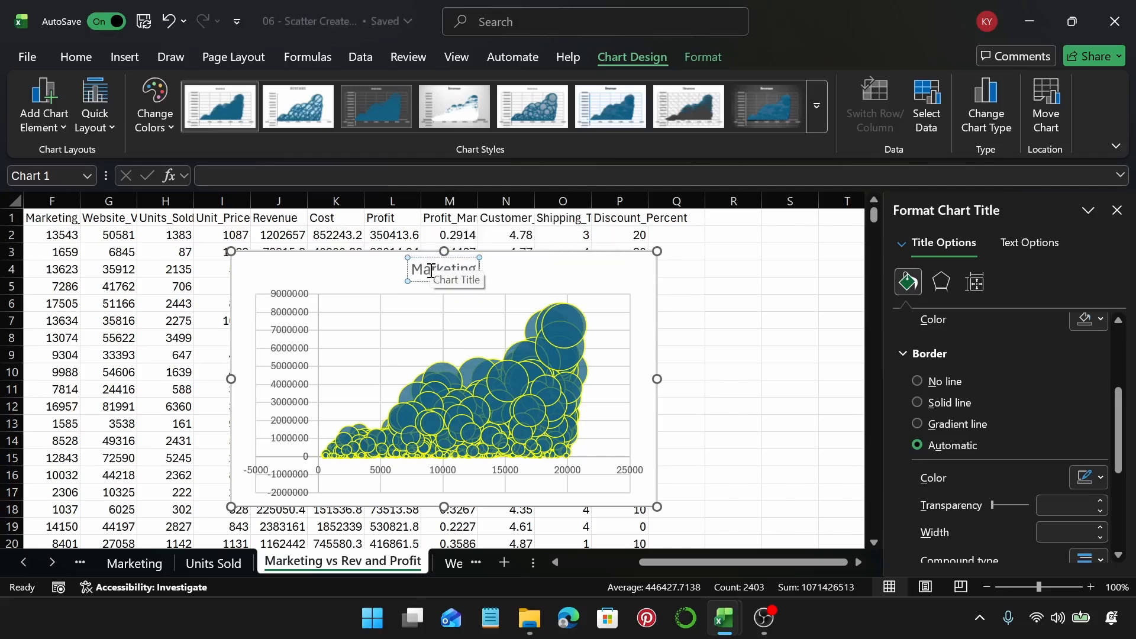
type(" Spend")
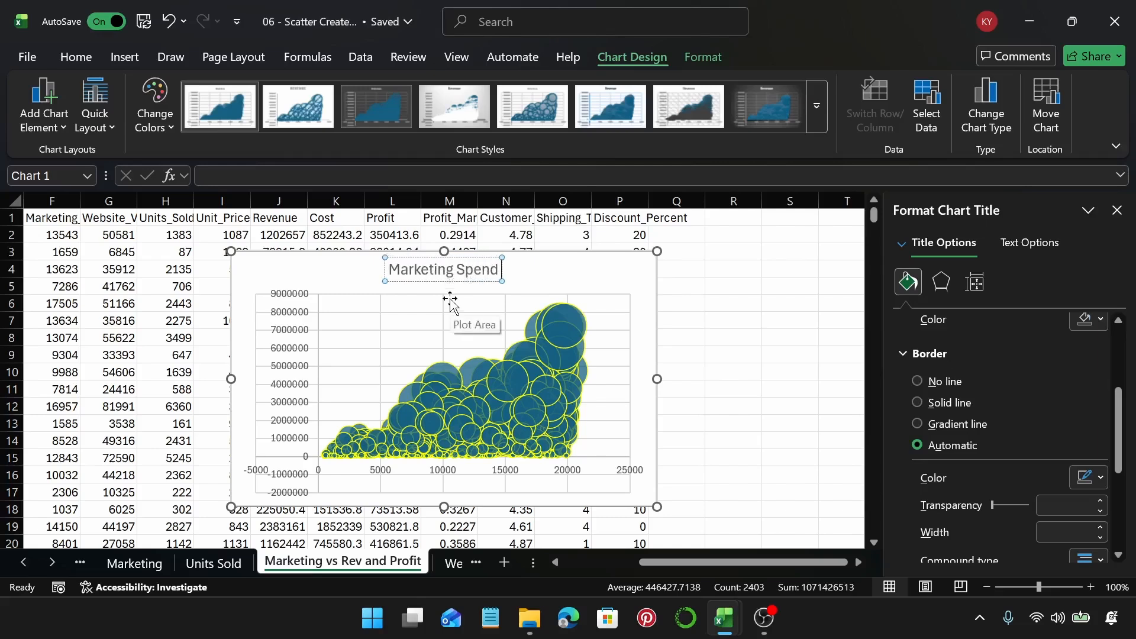
type(" vs")
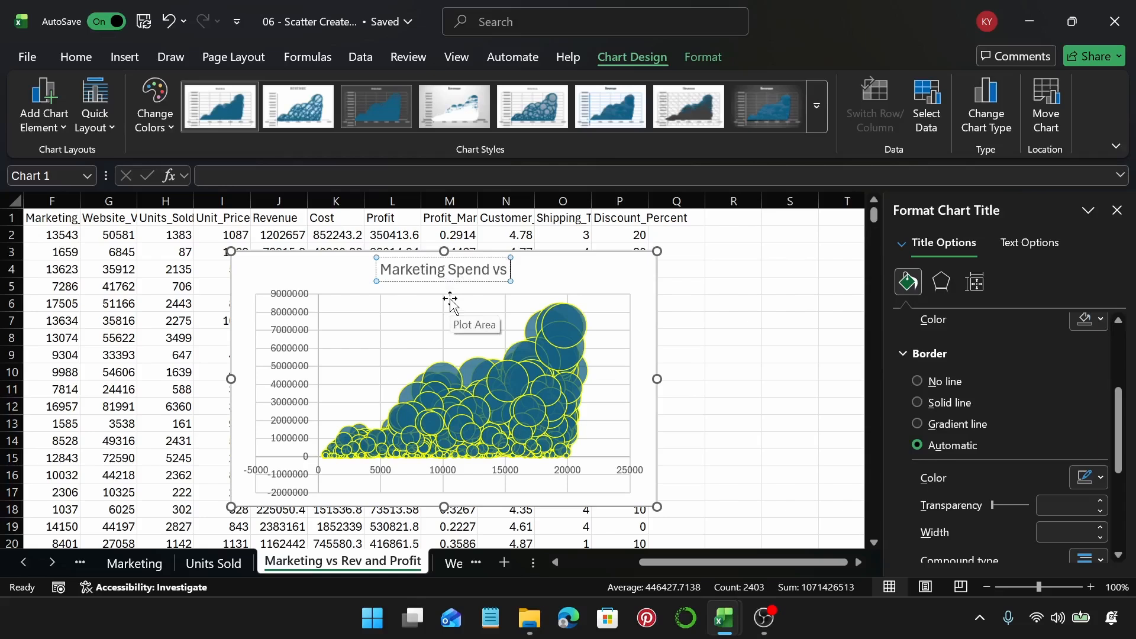
type(" Reve")
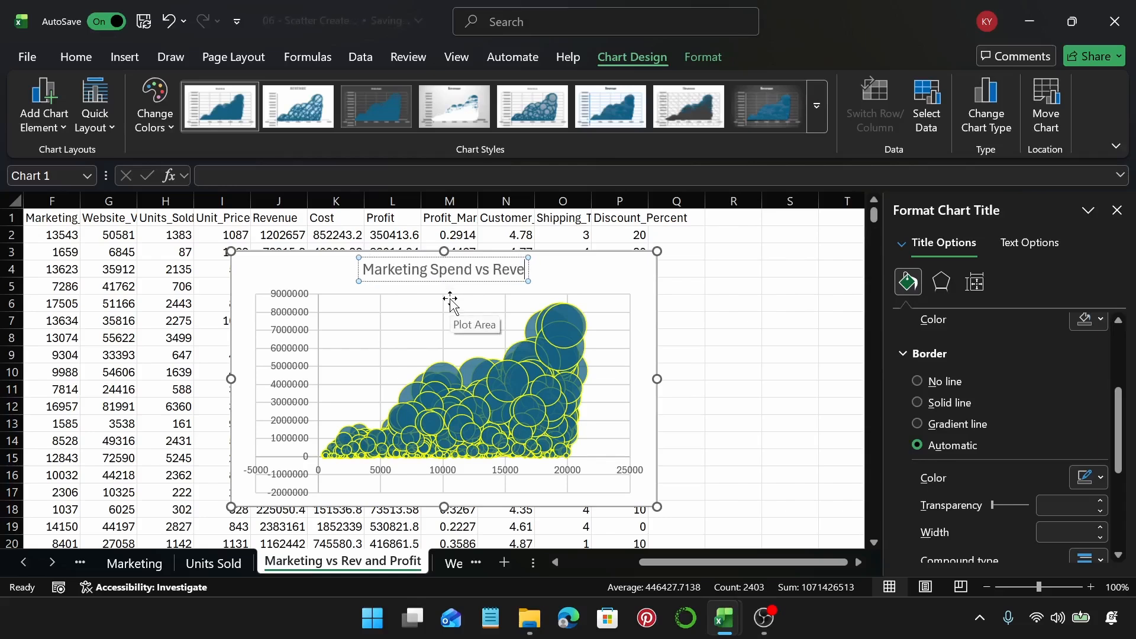
type("nue a")
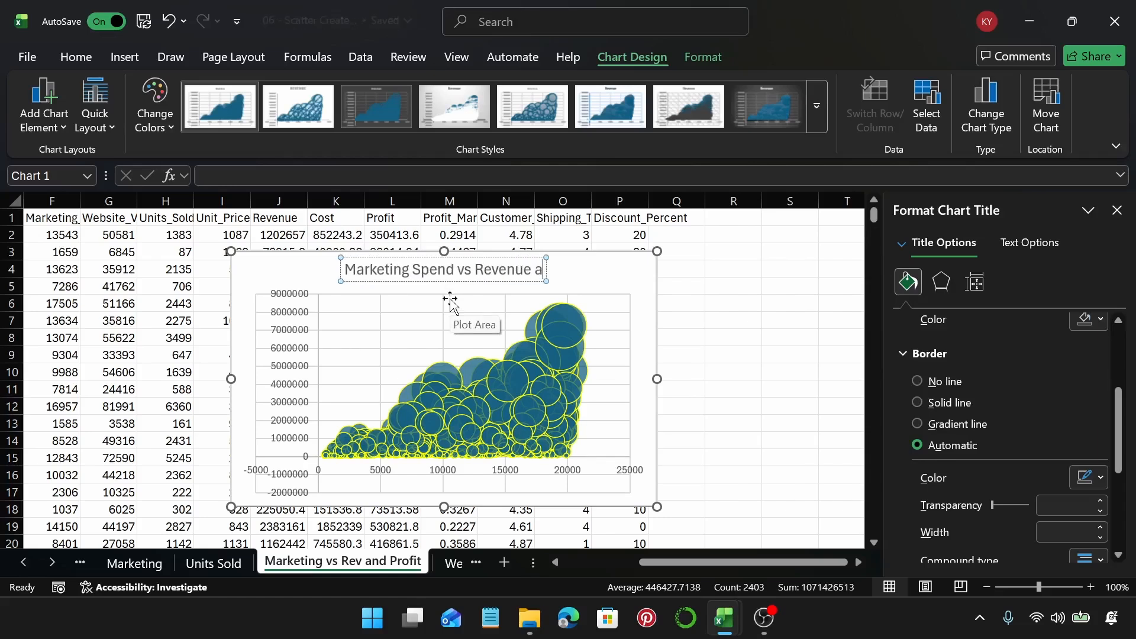
type("nd Prof")
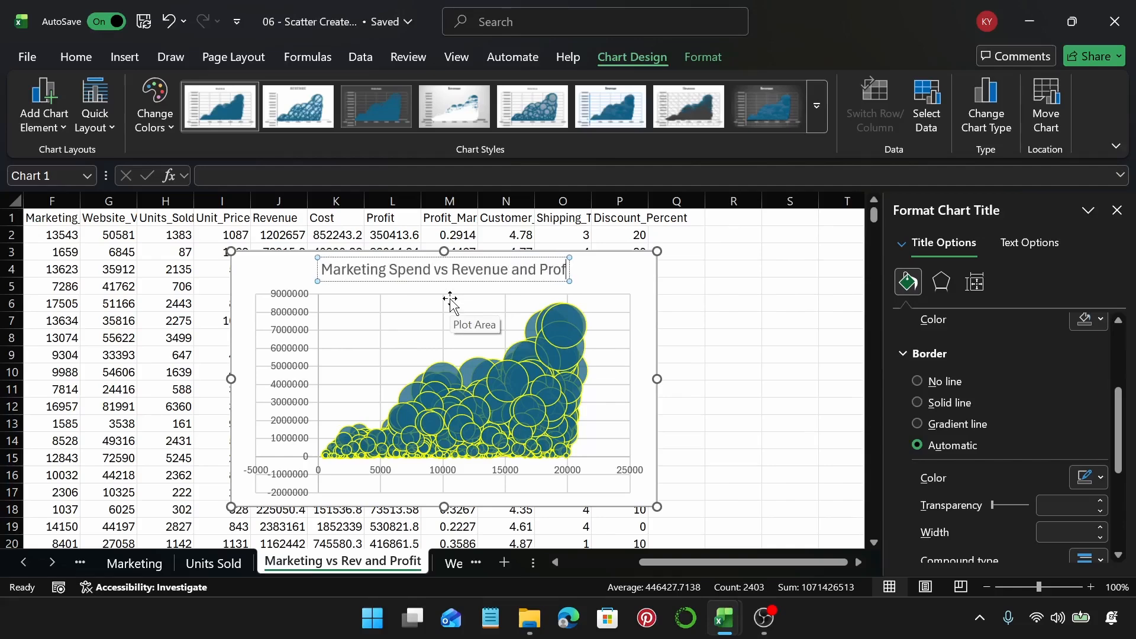
type("it")
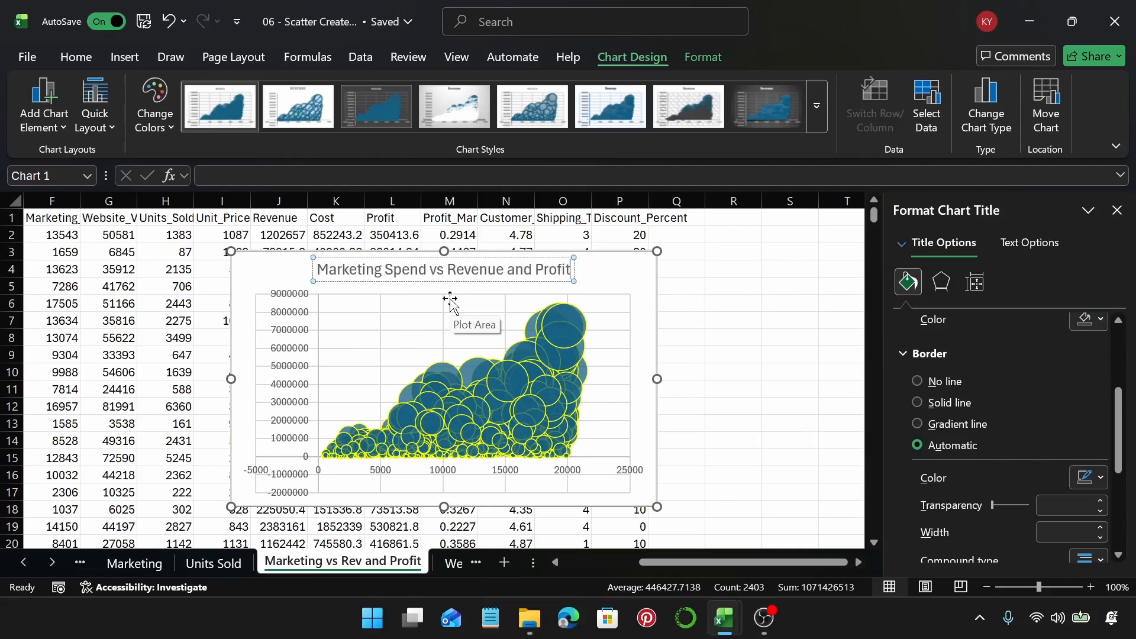
left_click(618, 285)
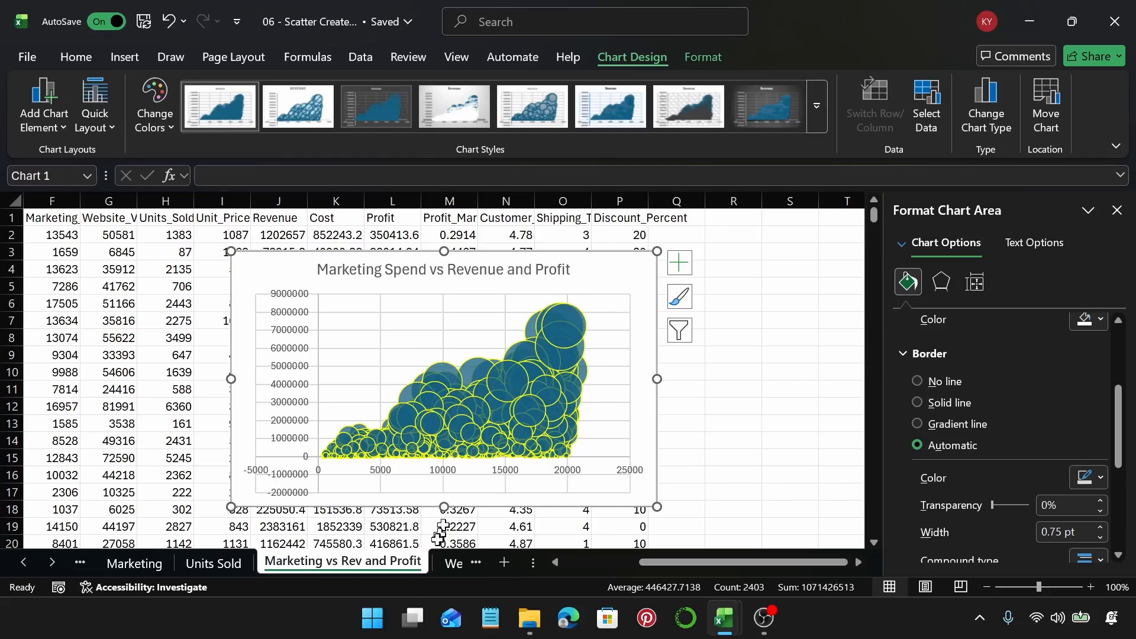
Step: Open the sheet following Marketing vs Rev and Profit and select its Website_Visits, Units_Sold and Revenue columns
left_click(444, 562)
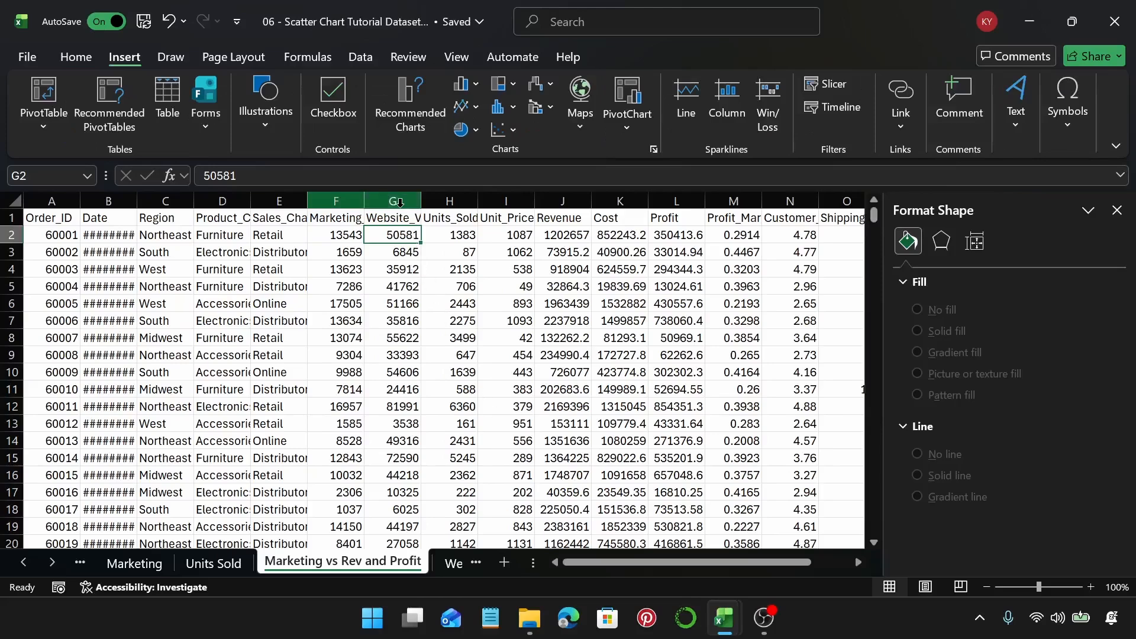
left_click(398, 201)
left_click(455, 202, "ctrl")
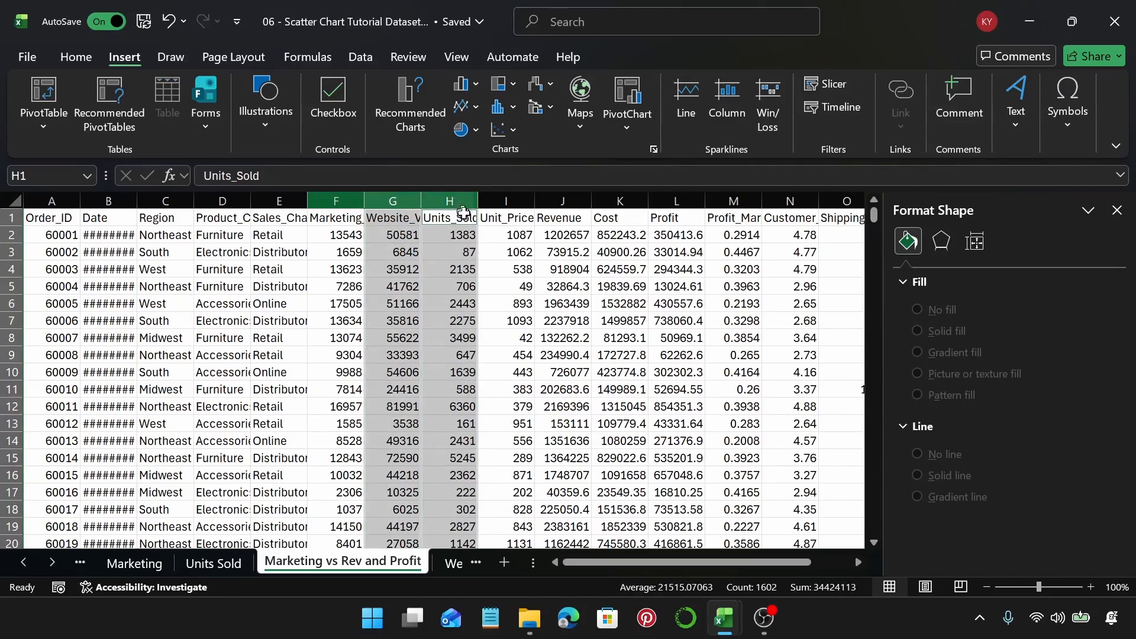
left_click(562, 201, "ctrl")
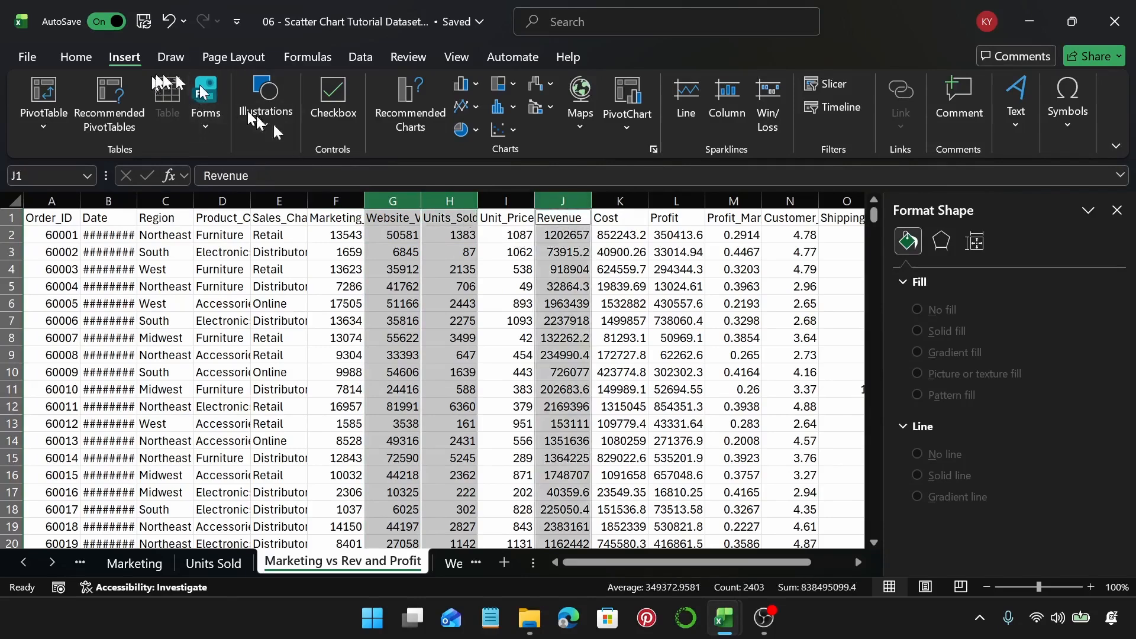
Step: Insert a bubble chart plotting Units_Sold against Website_Visits, with Revenue as bubble size, and move it slightly upward over the data
left_click(422, 129)
left_click(415, 74)
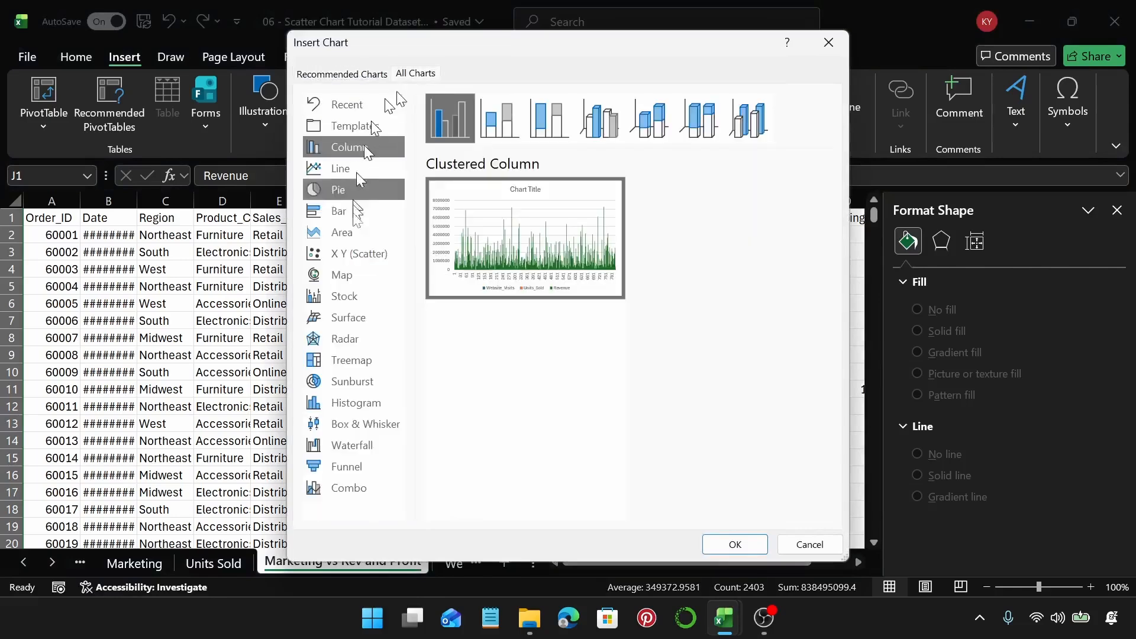
left_click(354, 253)
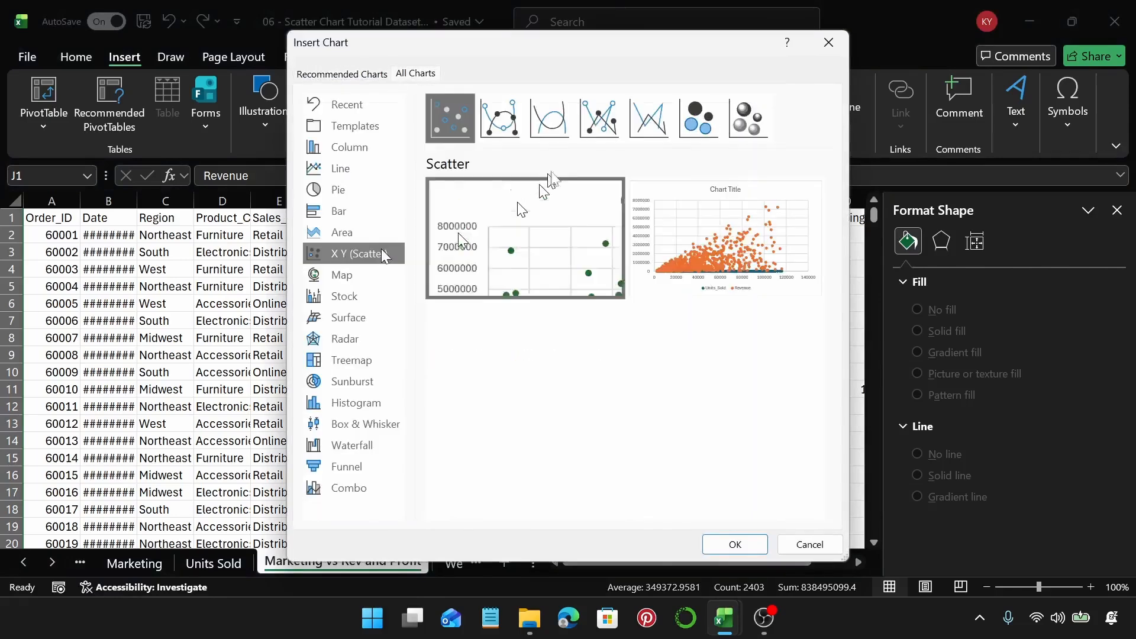
left_click(690, 134)
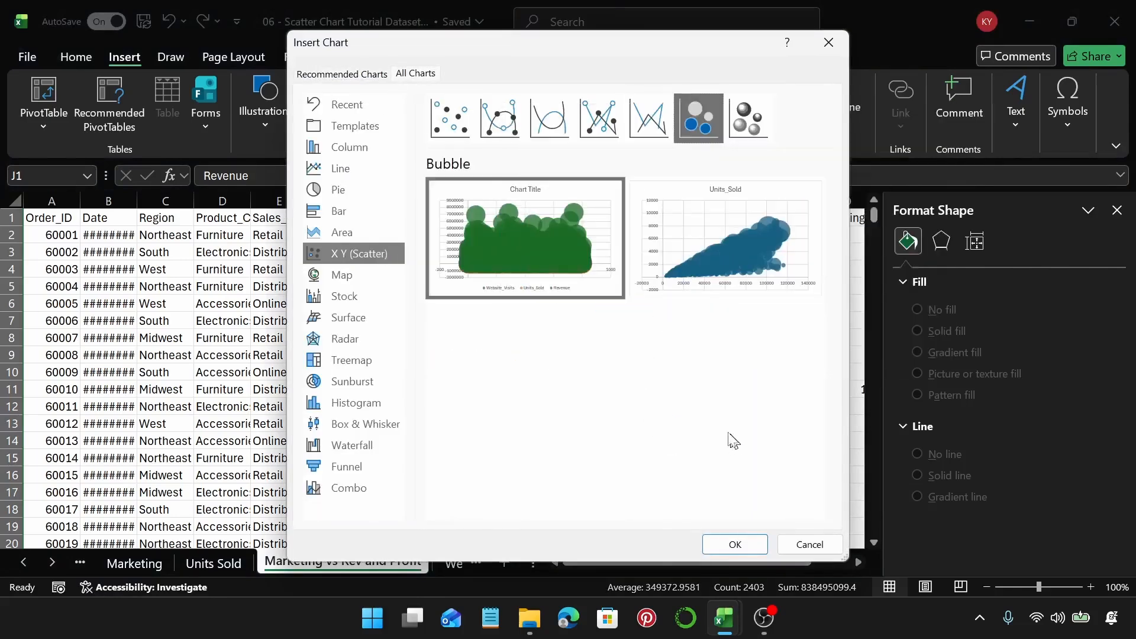
left_click(724, 542)
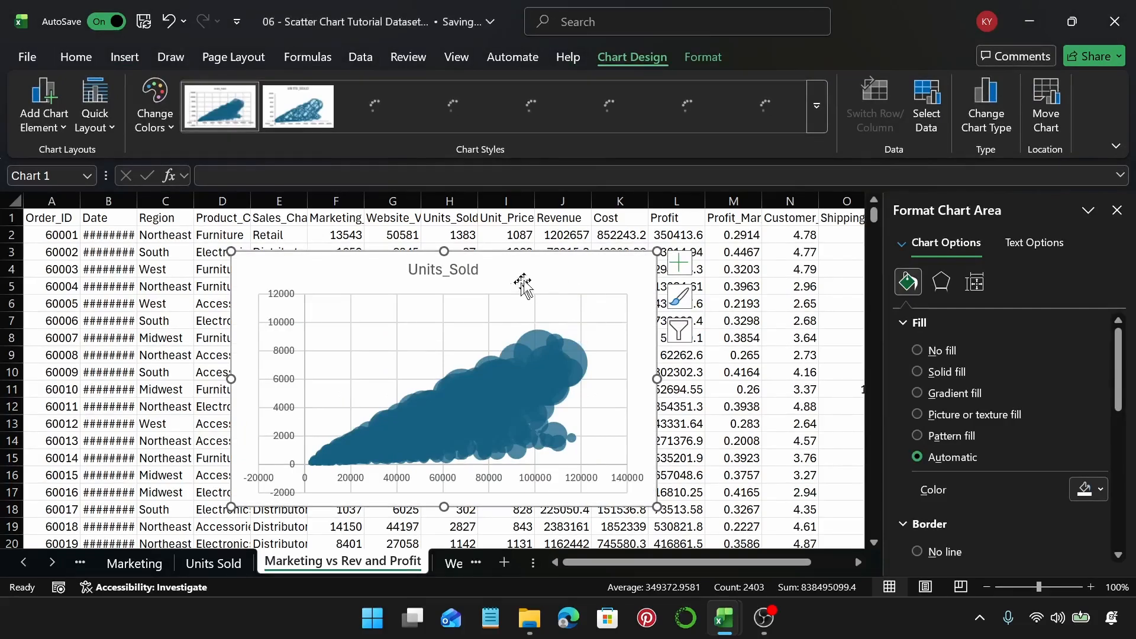
left_click_drag(563, 261, 566, 240)
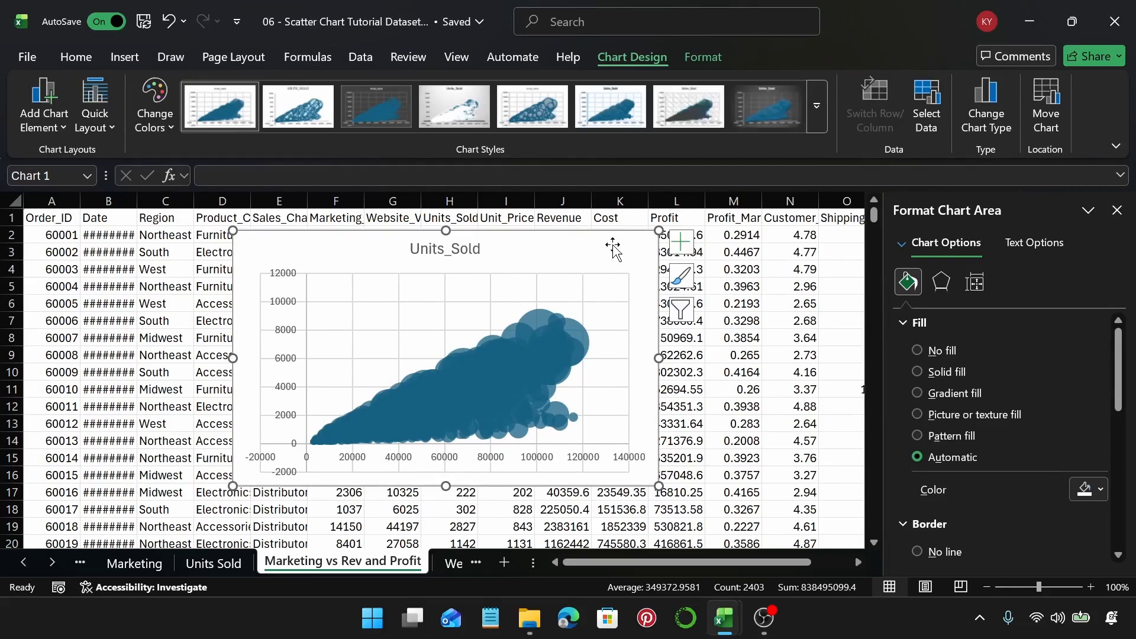
Step: Fill the bubbles of the Units_Sold series with solid dark blue
left_click(539, 339)
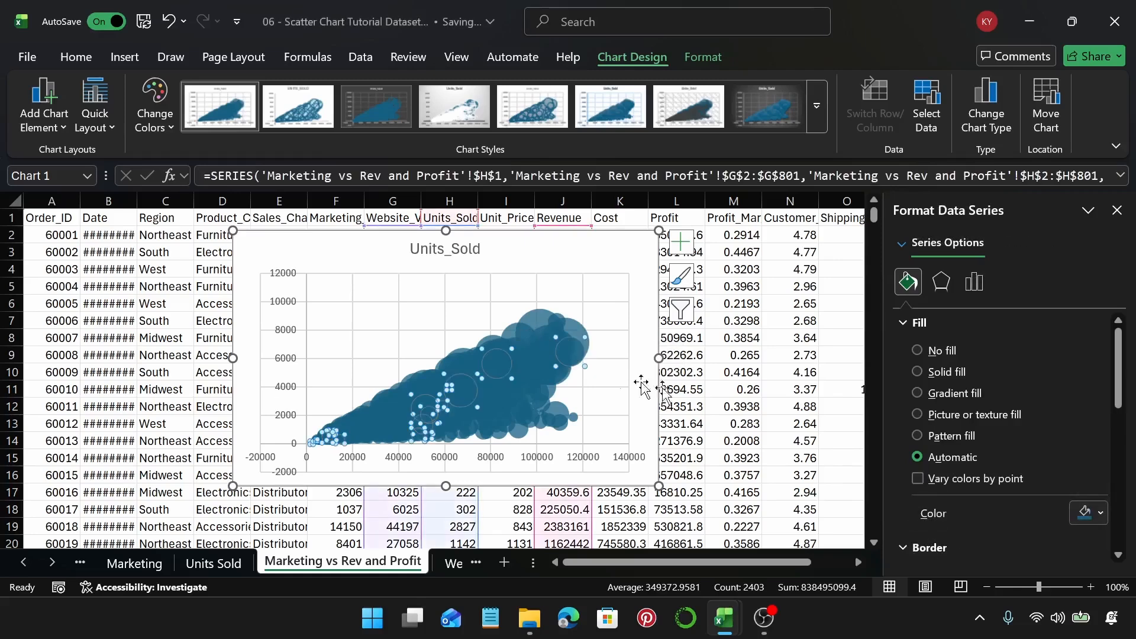
left_click(1100, 515)
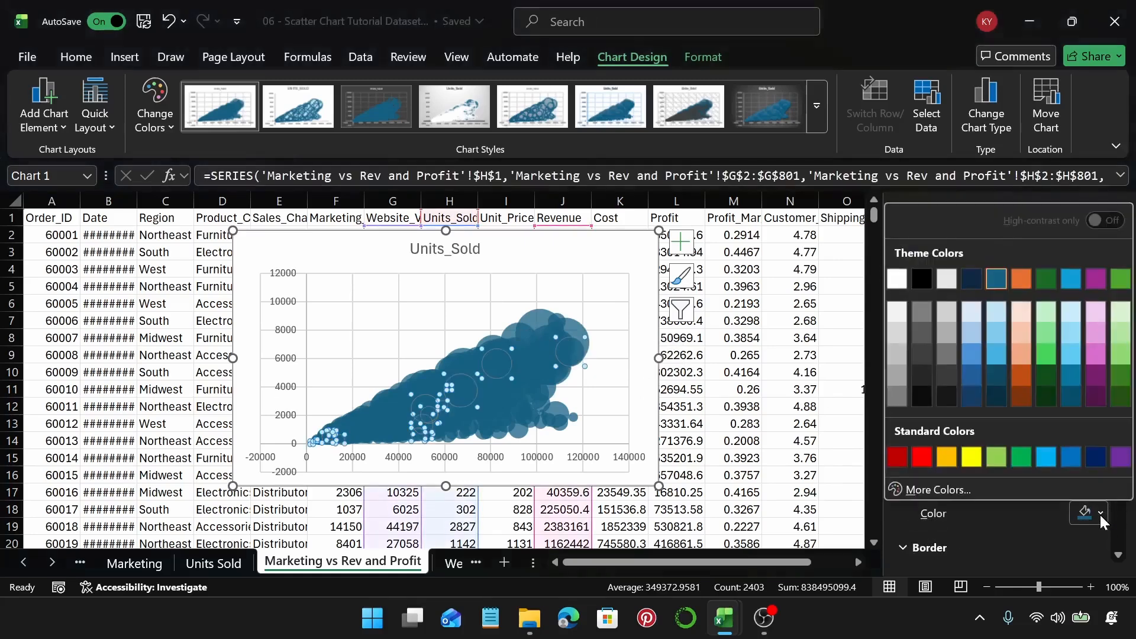
left_click(1095, 464)
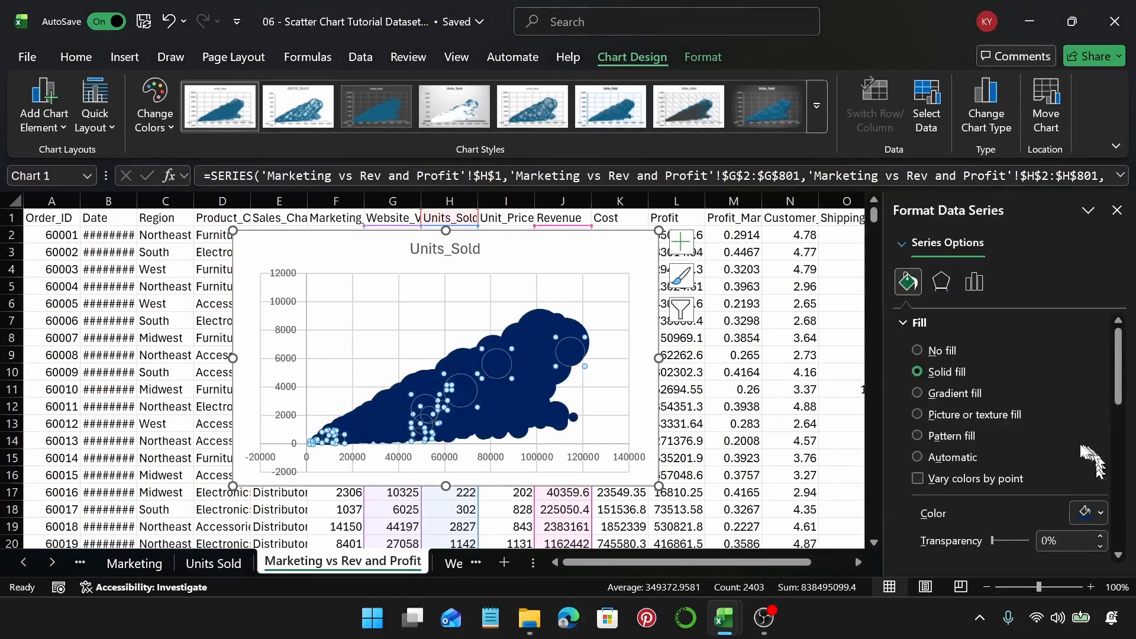
Step: Add a 5 pt orange glow to the bubbles of the Units_Sold series
left_click(924, 325)
left_click(941, 282)
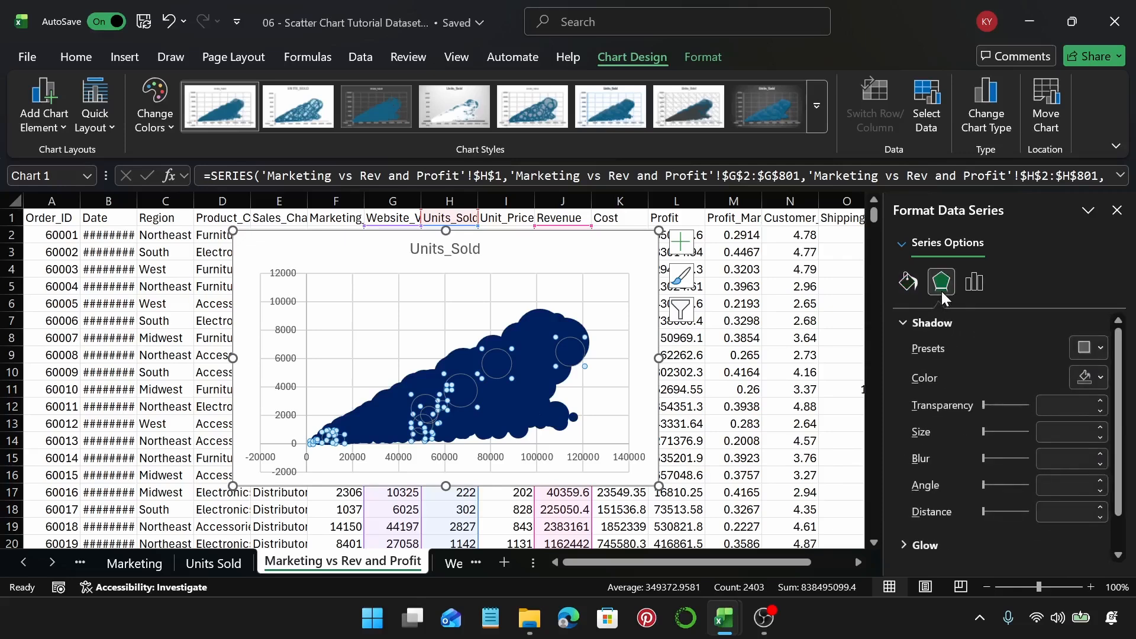
left_click(970, 323)
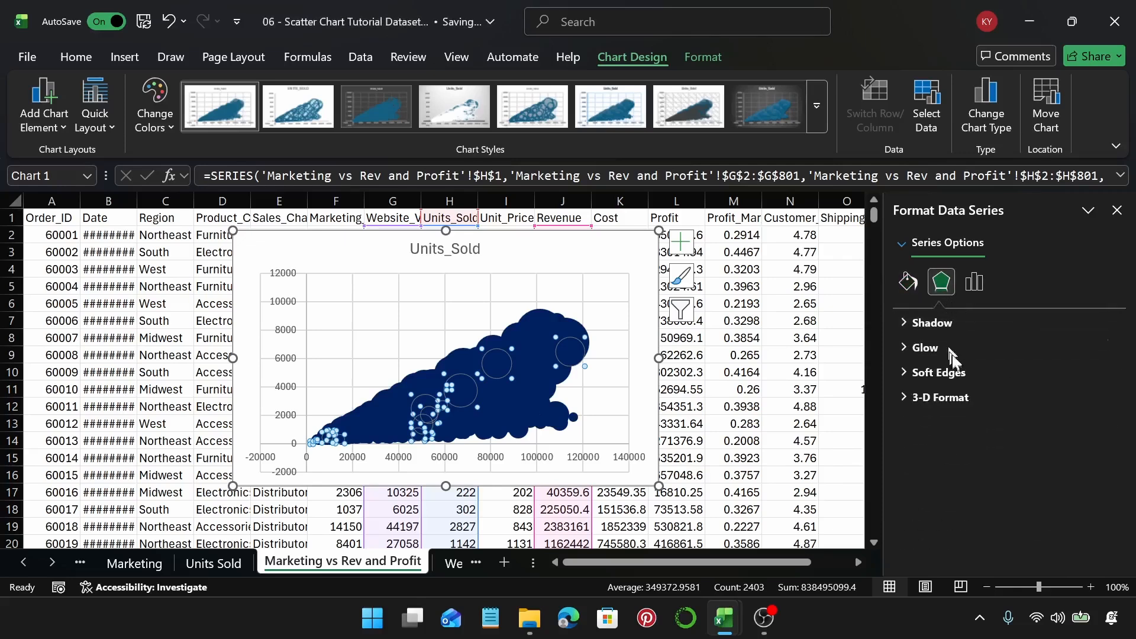
left_click(952, 348)
left_click(1100, 374)
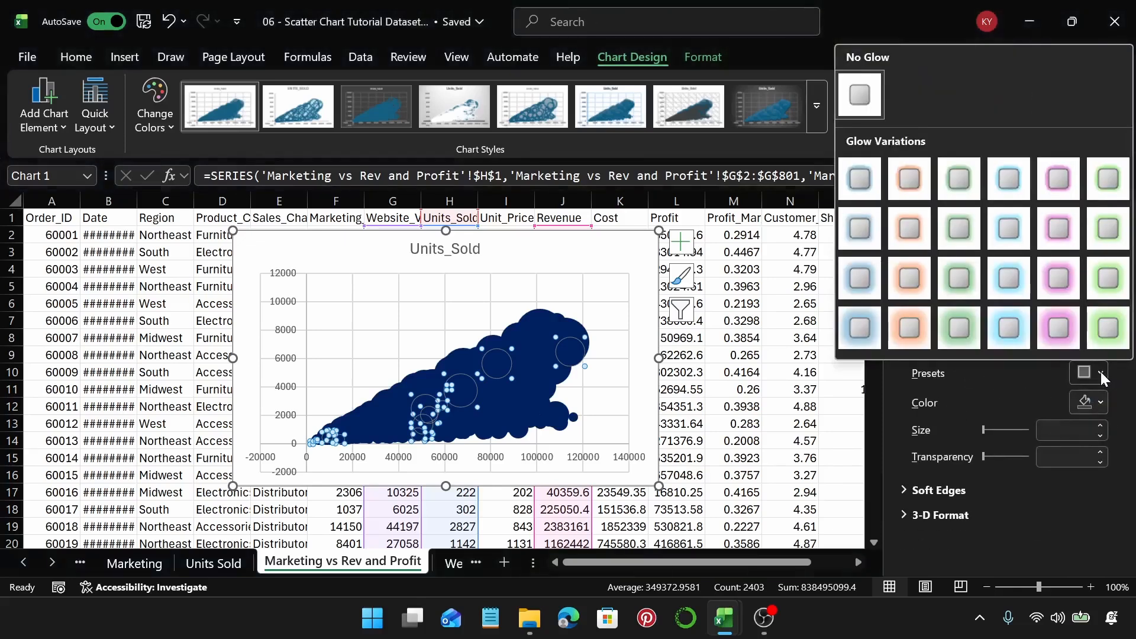
left_click(914, 229)
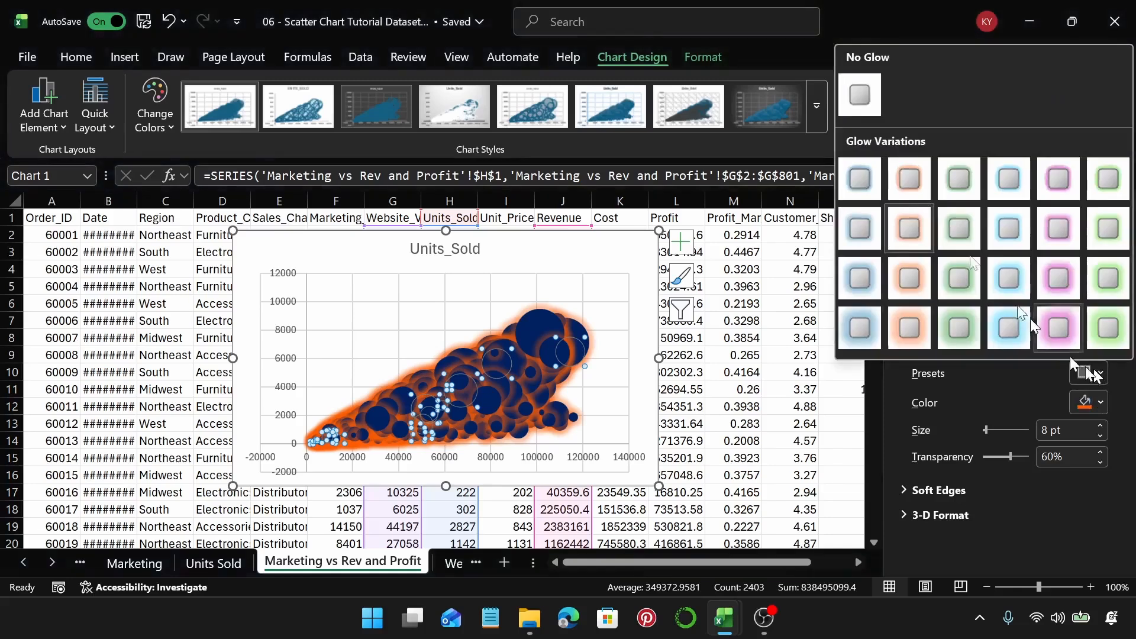
left_click(911, 184)
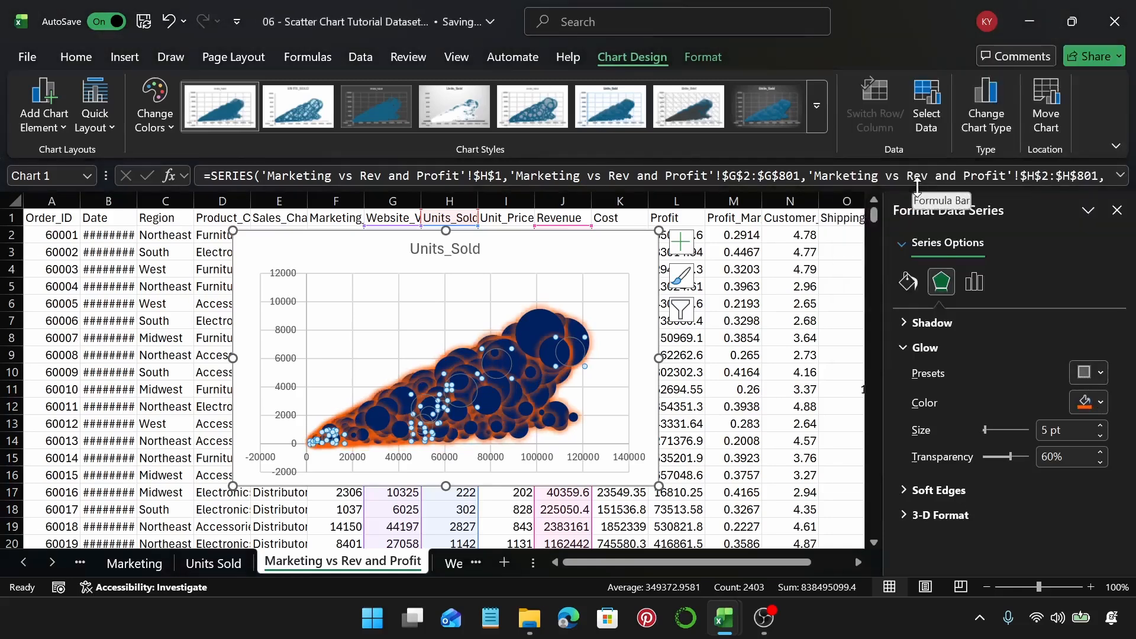
left_click(614, 262)
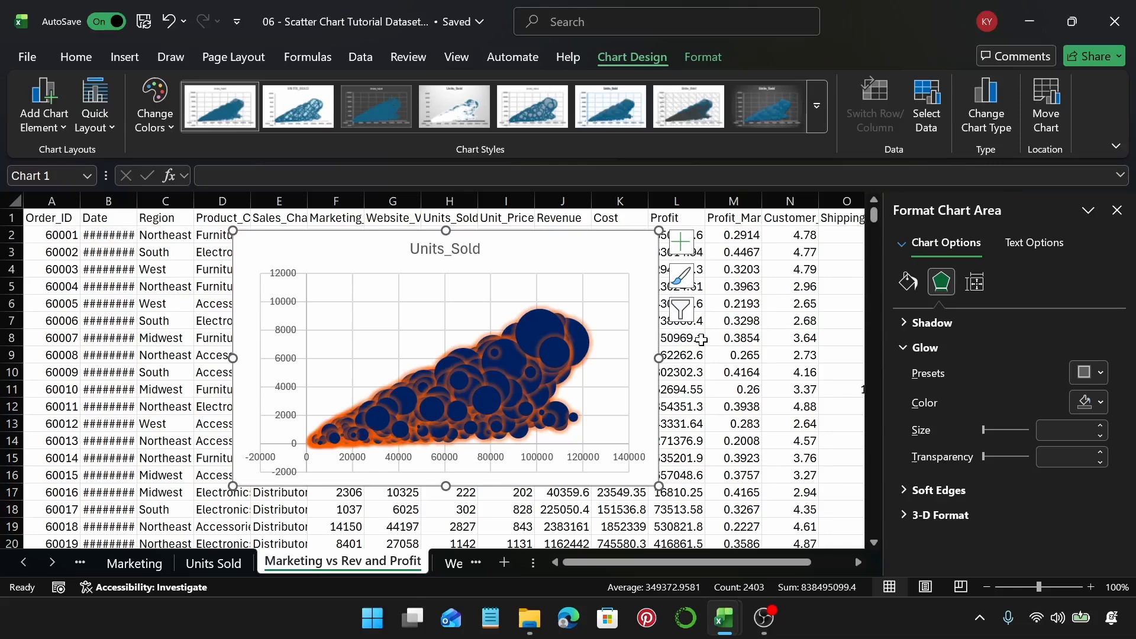
Step: Open the Website vs Units Sold sheet and select its Revenue, Cost and Profit columns
left_click(451, 565)
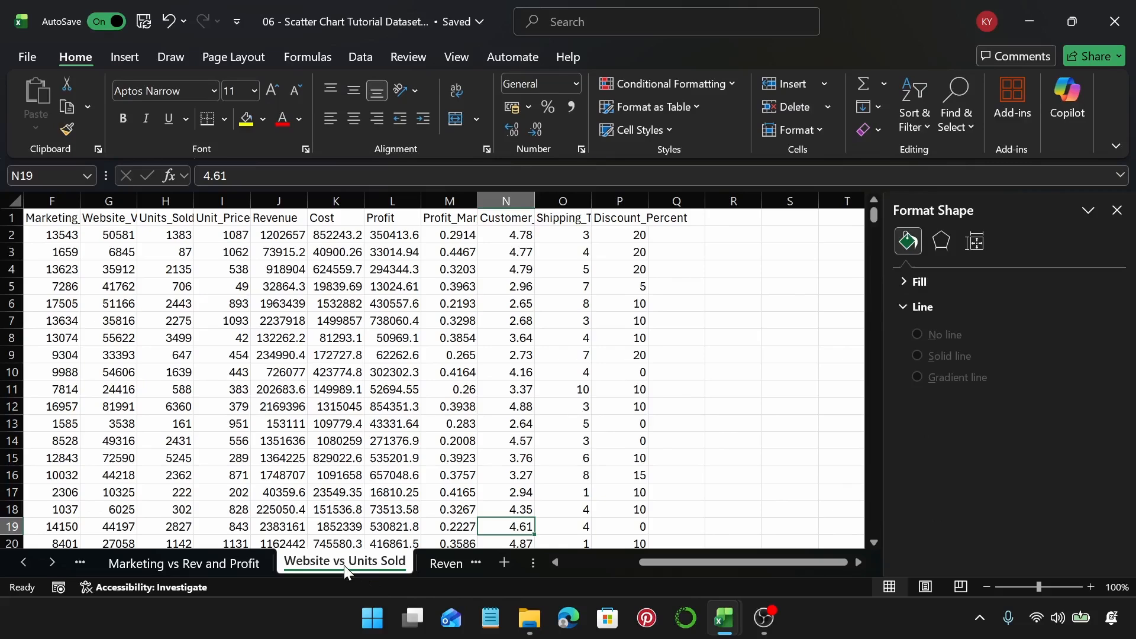
left_click(275, 202)
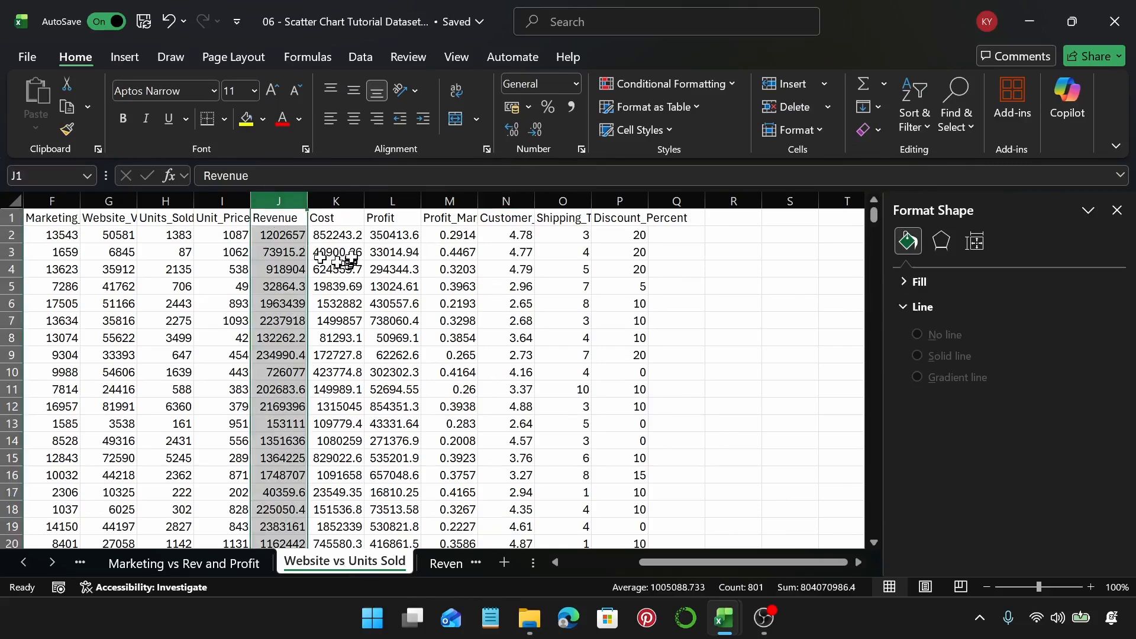
left_click(334, 201, "ctrl")
left_click(386, 202, "ctrl")
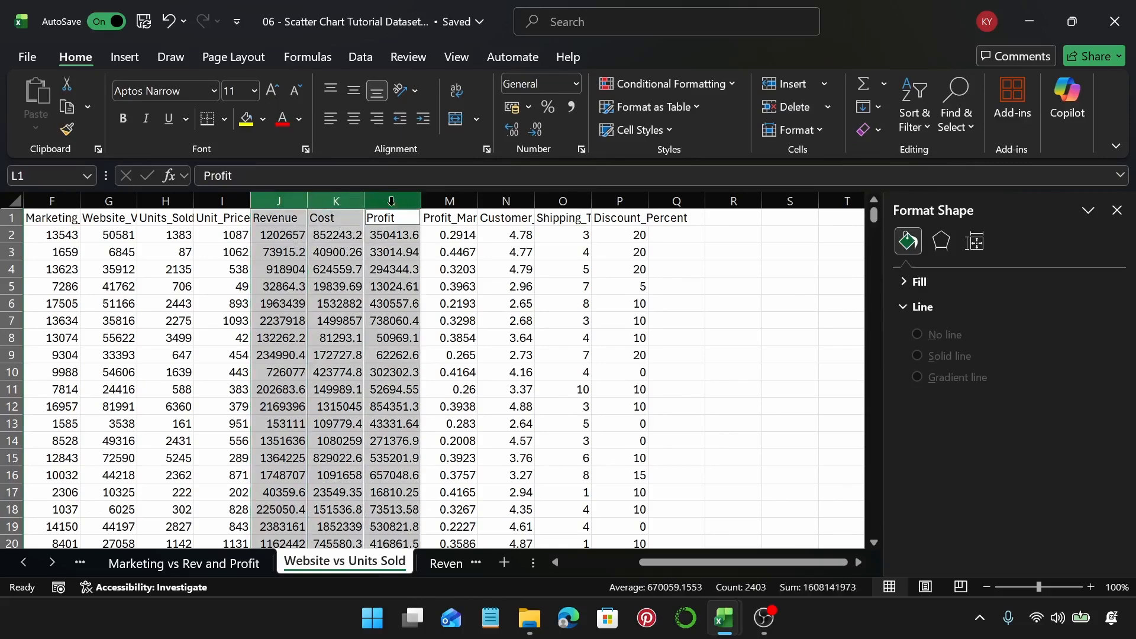
Step: Insert a bubble chart plotting Cost against Revenue, with Profit as bubble size
left_click(116, 62)
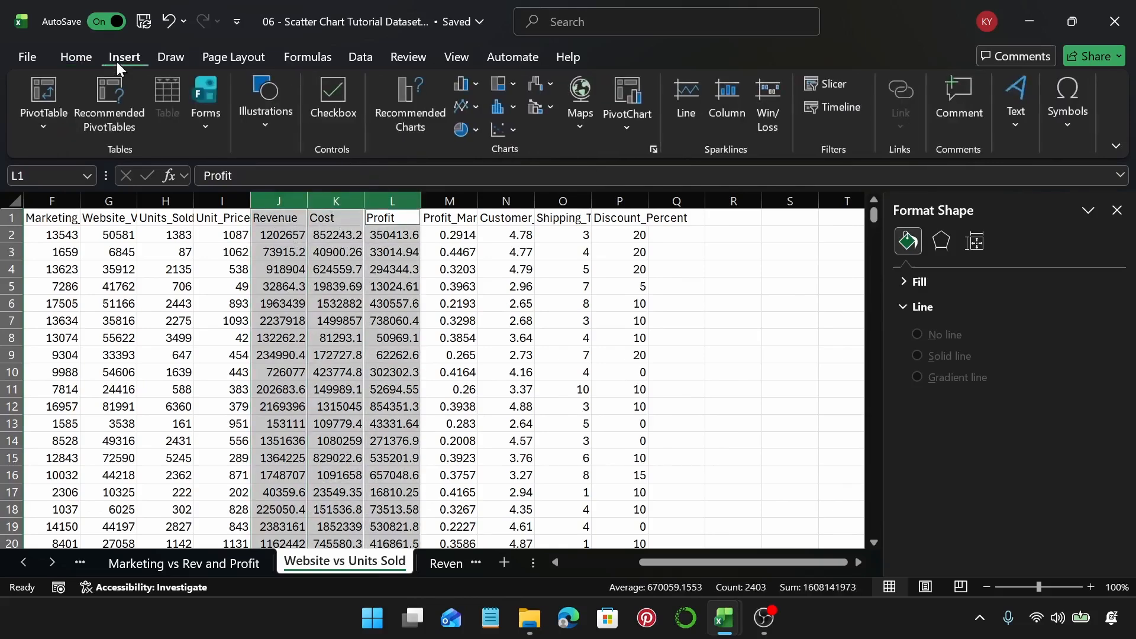
left_click(409, 116)
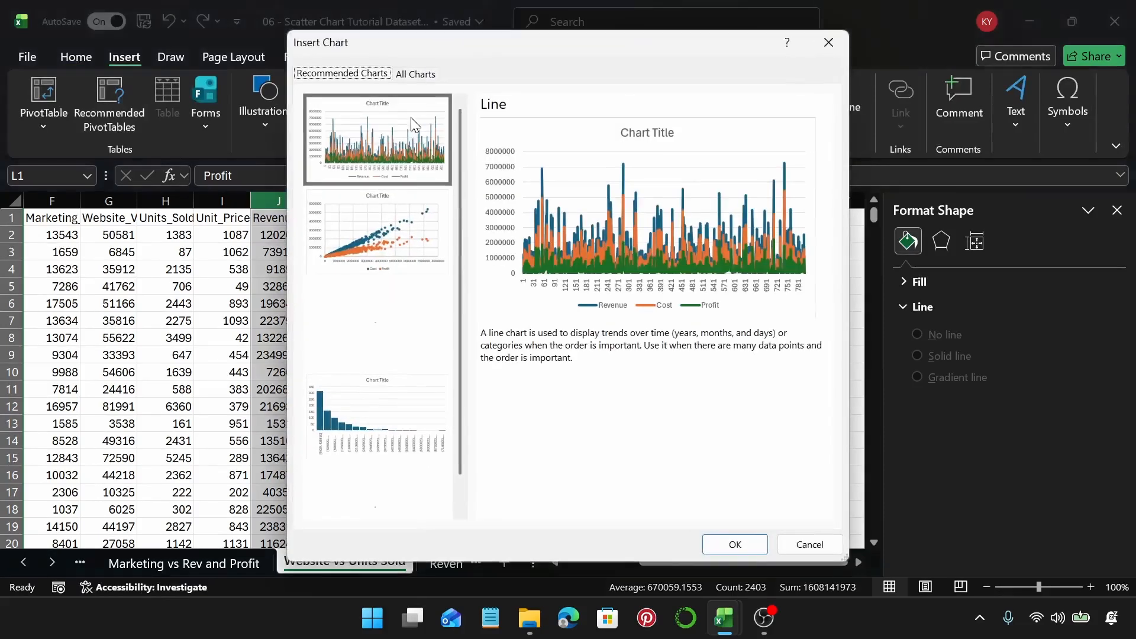
left_click(430, 73)
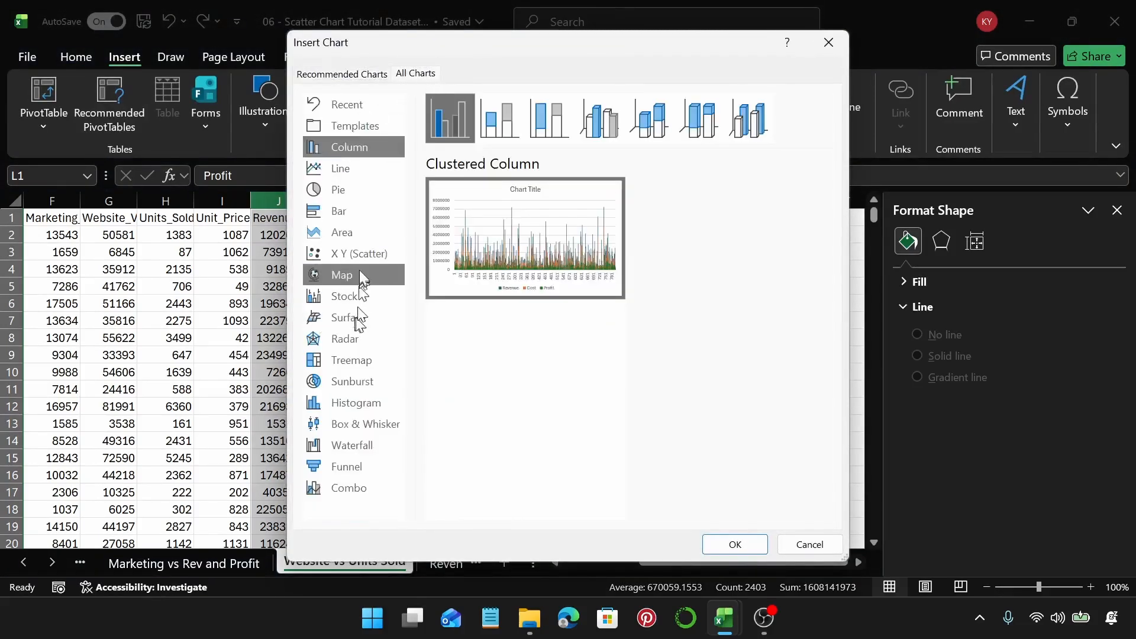
left_click(363, 253)
left_click(680, 123)
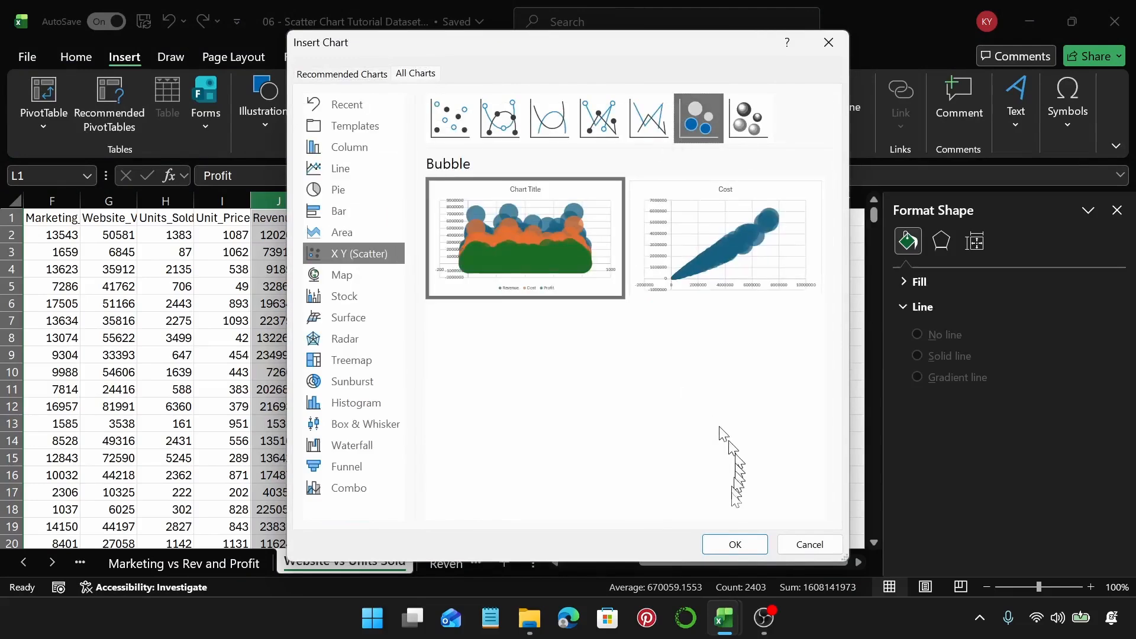
left_click(734, 543)
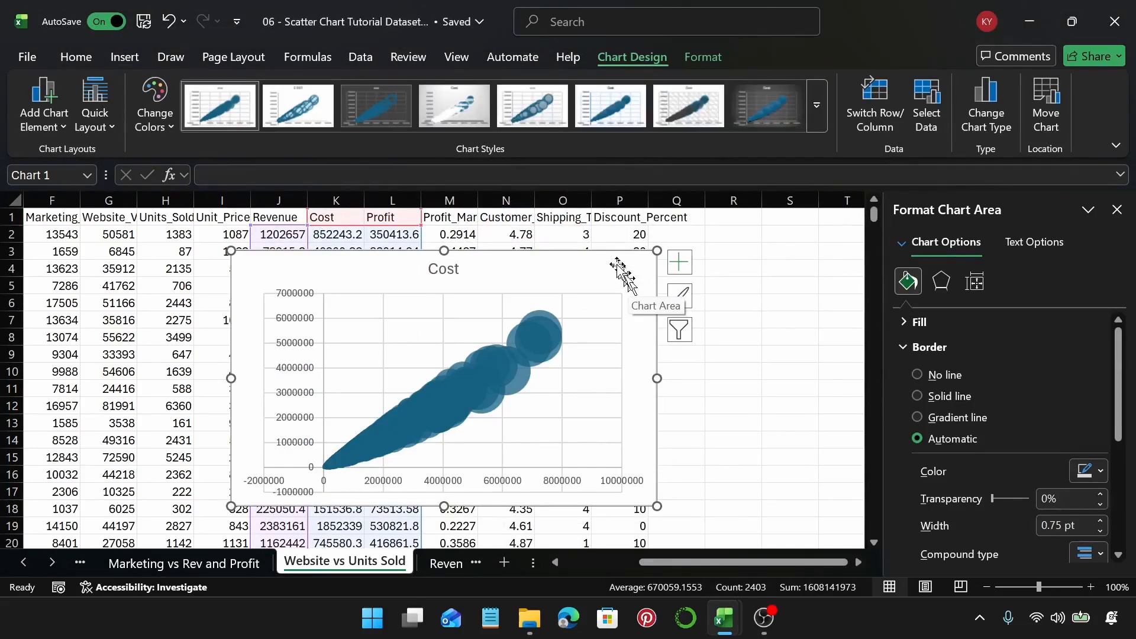
Step: Give the bubbles of the Cost series a solid purple border and no fill
left_click(490, 375)
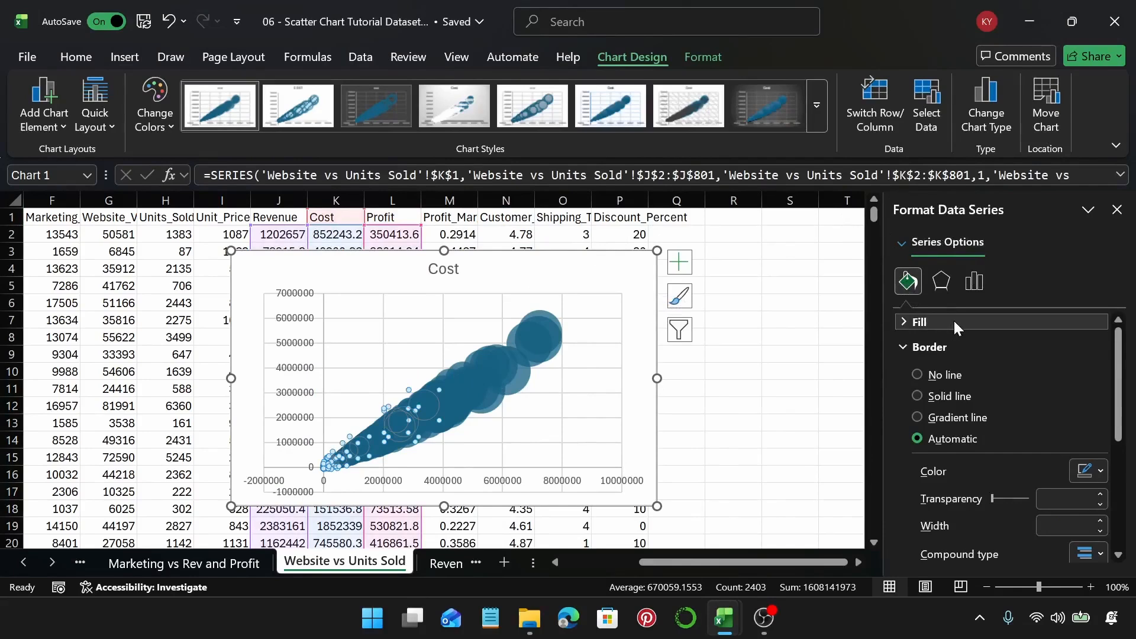
left_click(916, 395)
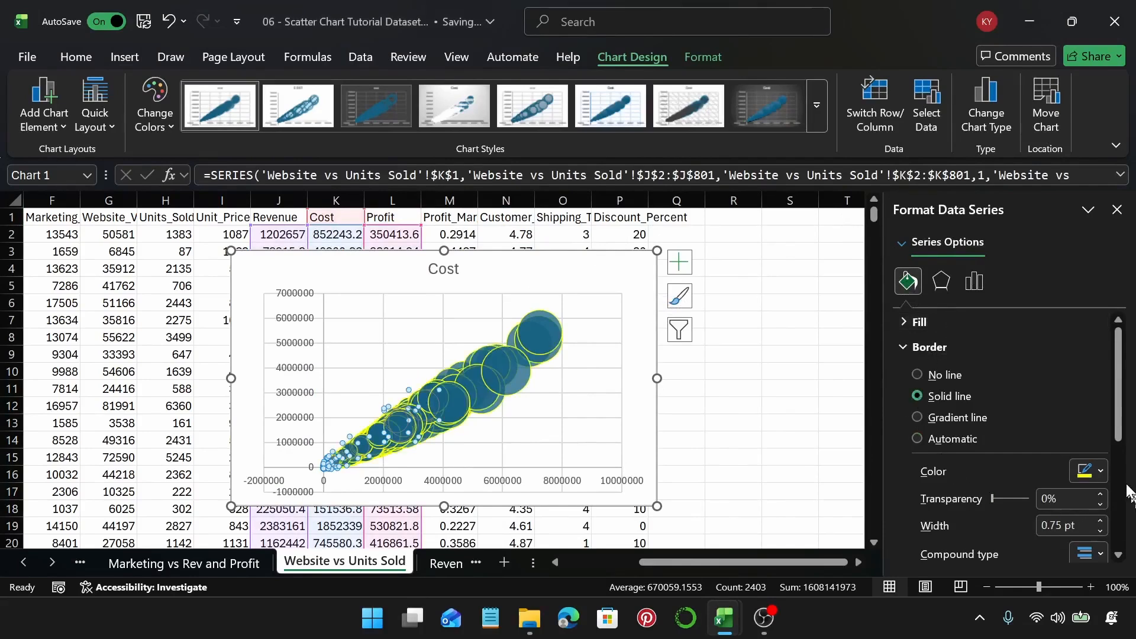
left_click(1100, 472)
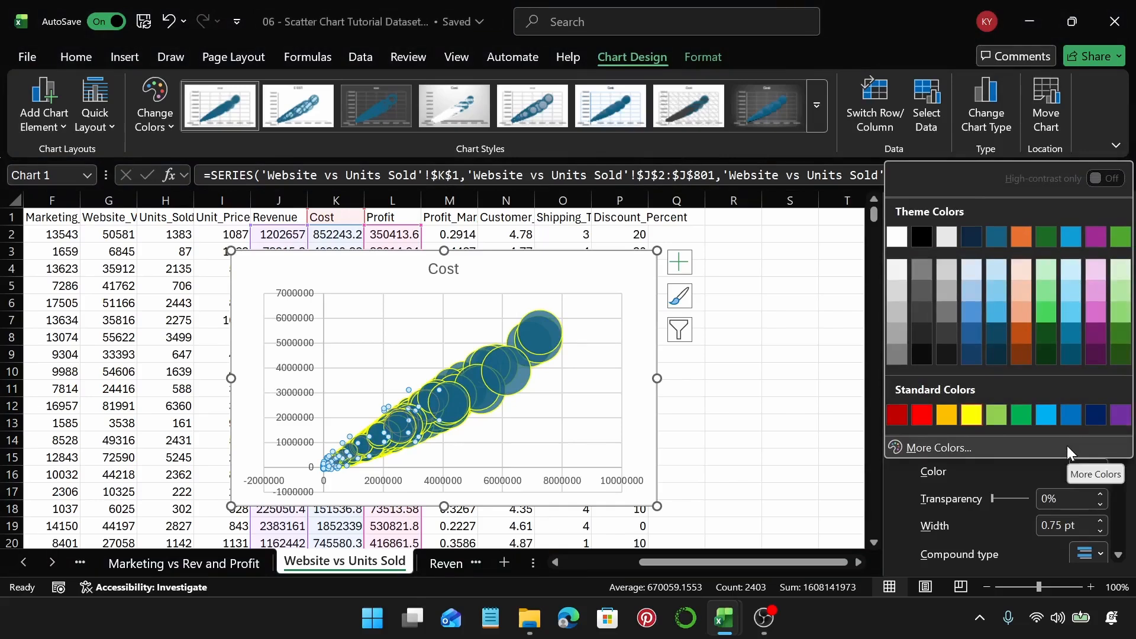
left_click(1117, 417)
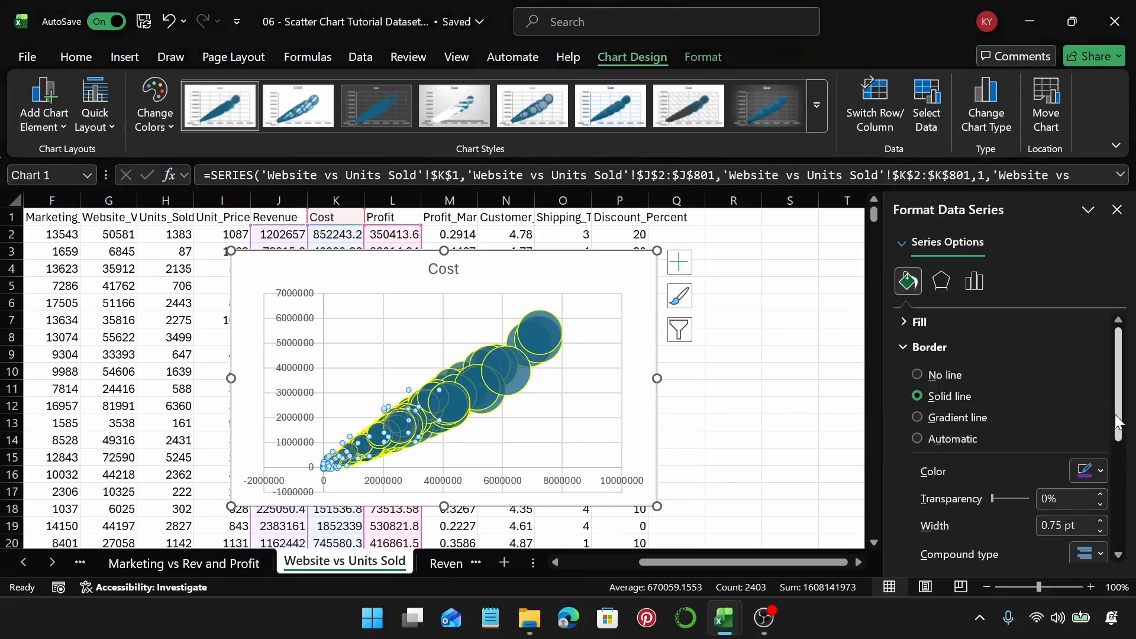
left_click(939, 319)
left_click(915, 350)
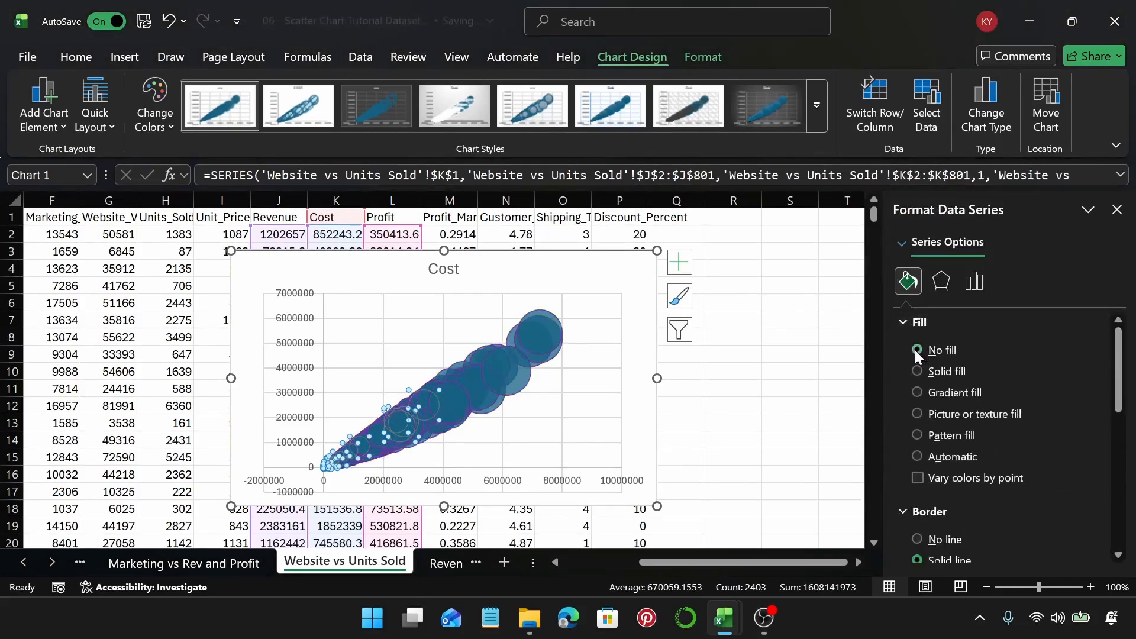
left_click(589, 278)
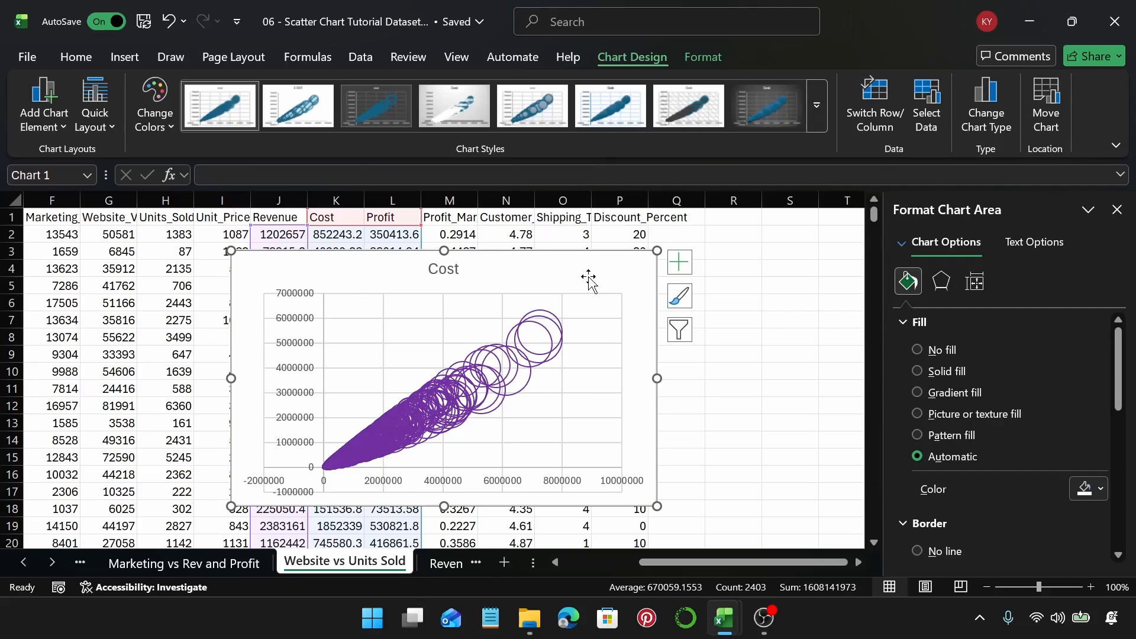
Step: Open the Revenue vs Cost and Profit sheet
left_click(441, 568)
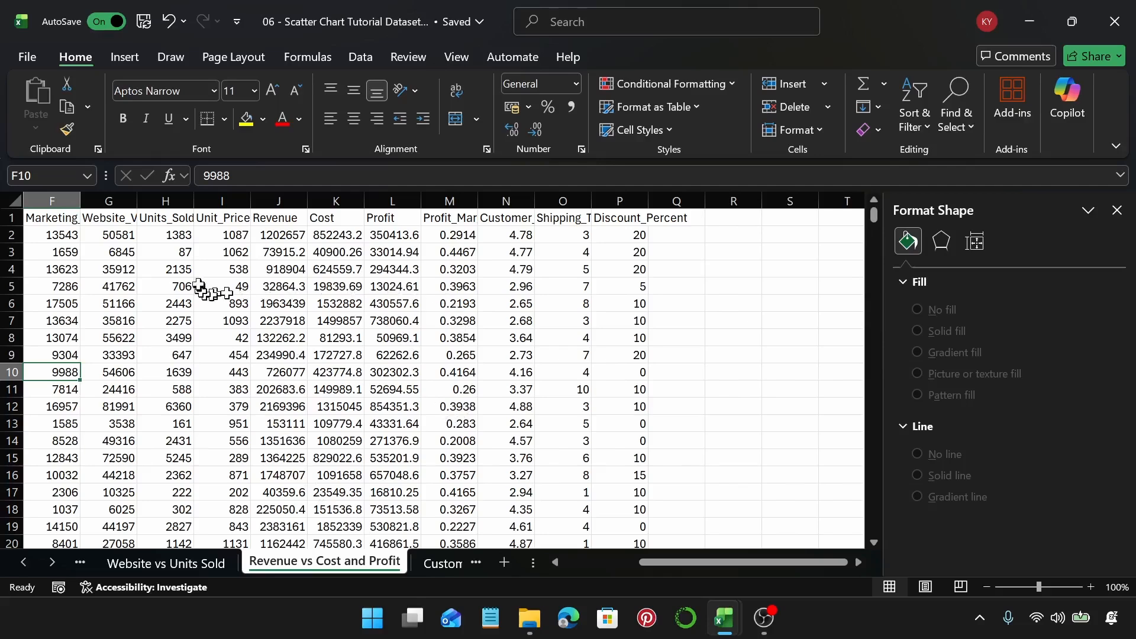
left_click(229, 214)
left_click(228, 201)
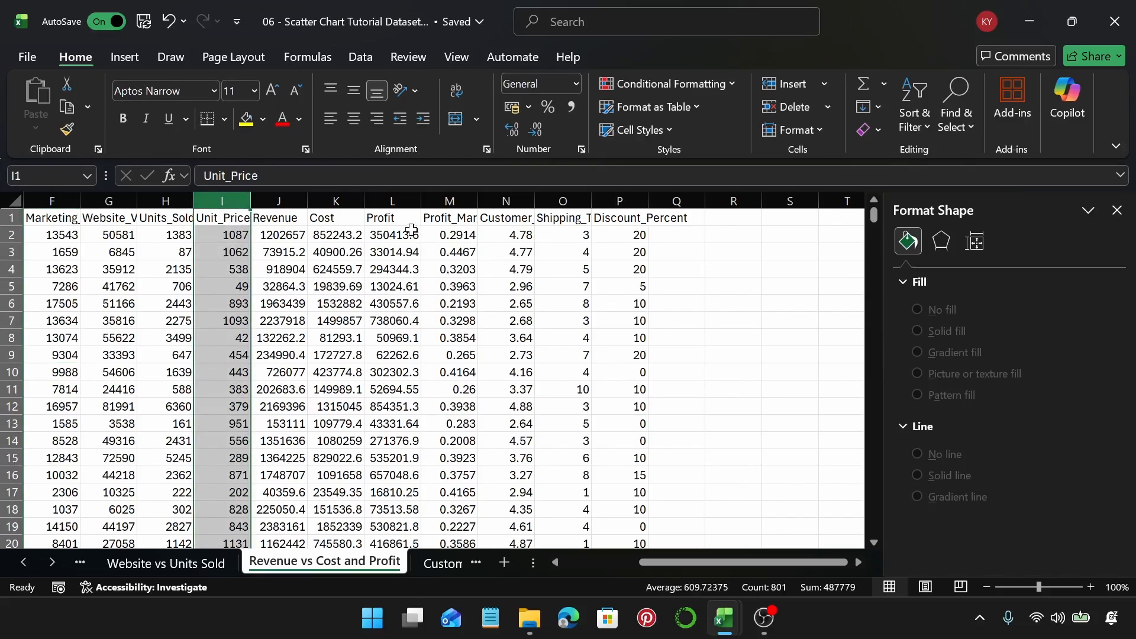
left_click(277, 199, "ctrl")
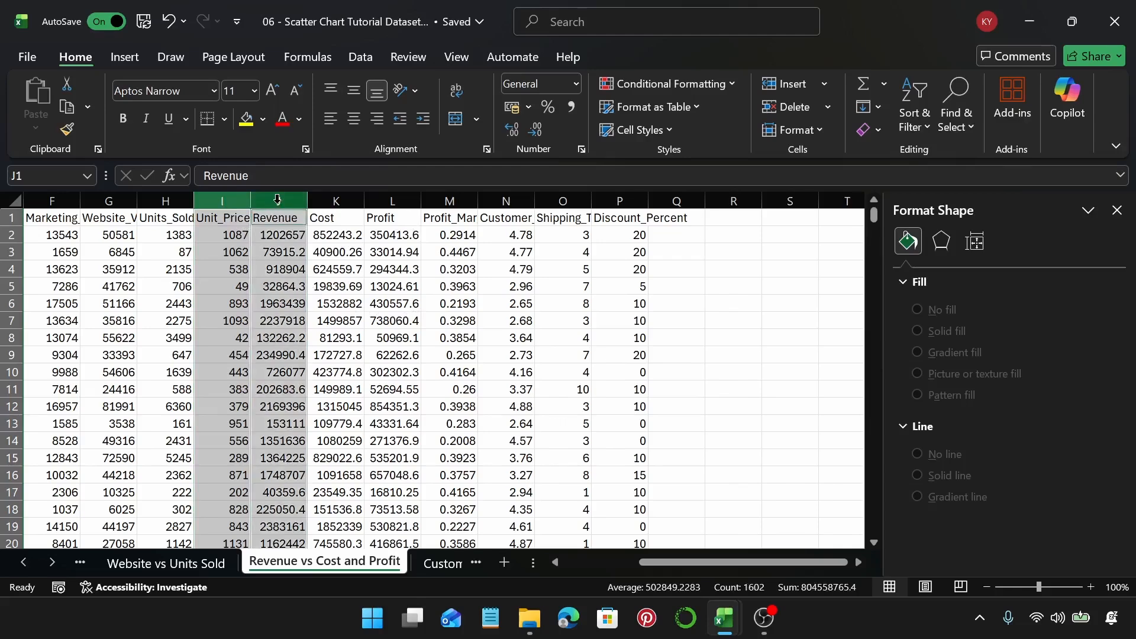
left_click(503, 218)
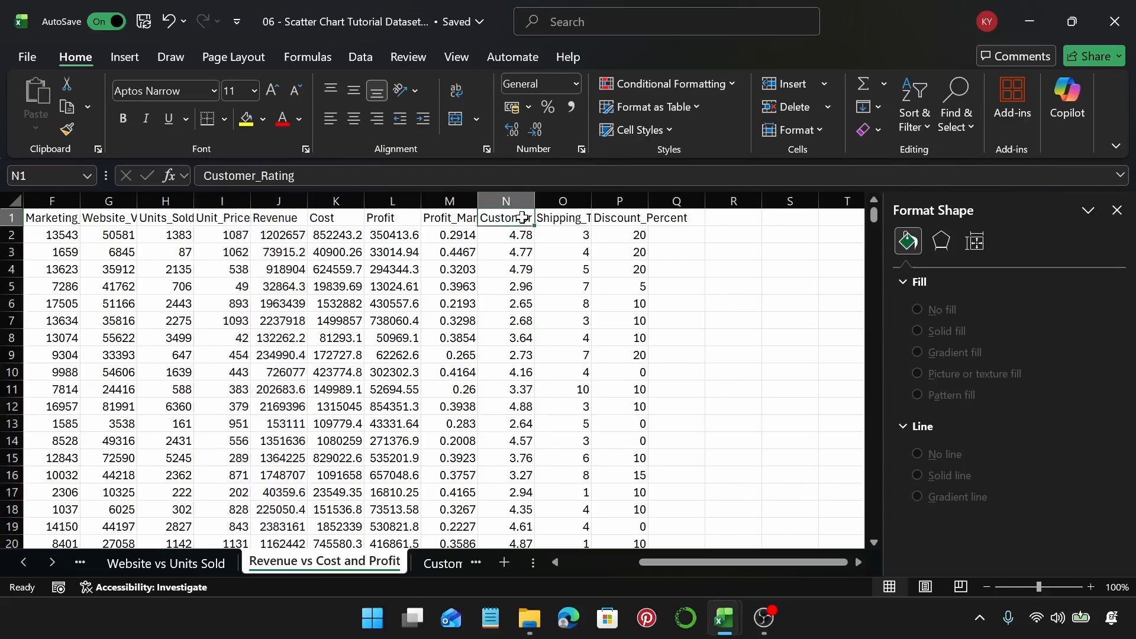
left_click(220, 202)
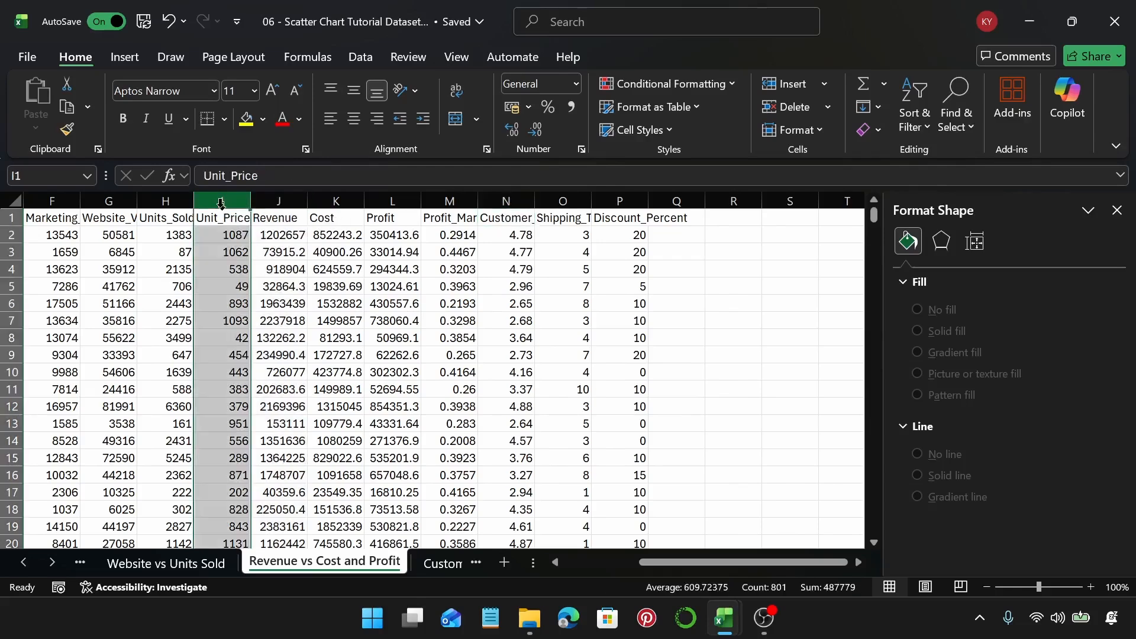
Step: Insert a bubble chart plotting Revenue against Units_Sold, with Customer_Rating as bubble size
left_click(170, 198)
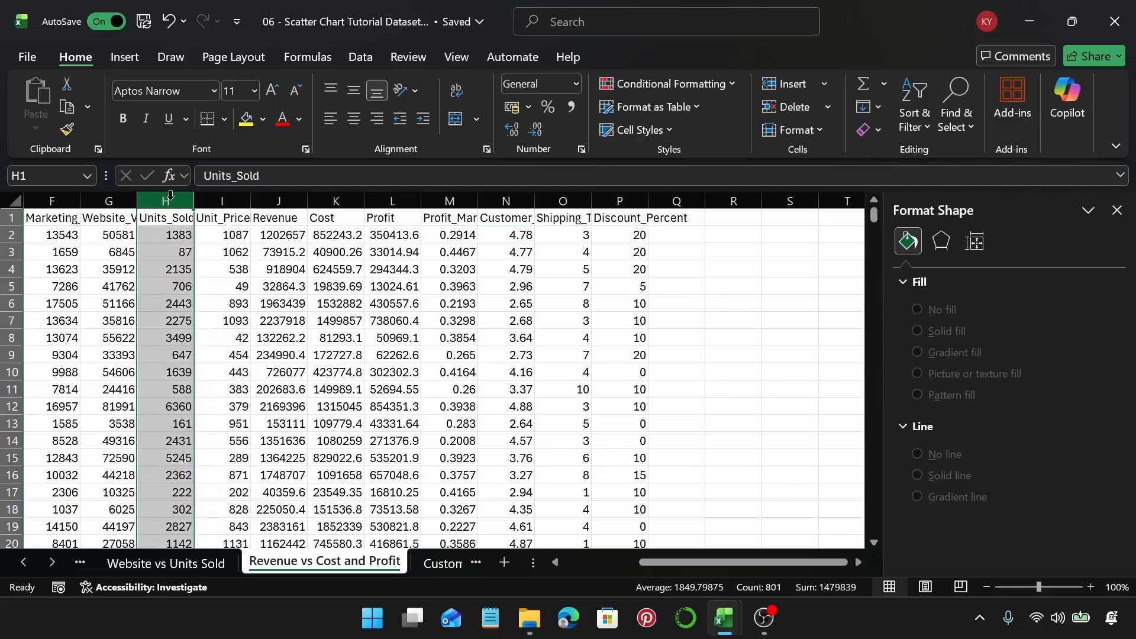
left_click(292, 202, "ctrl")
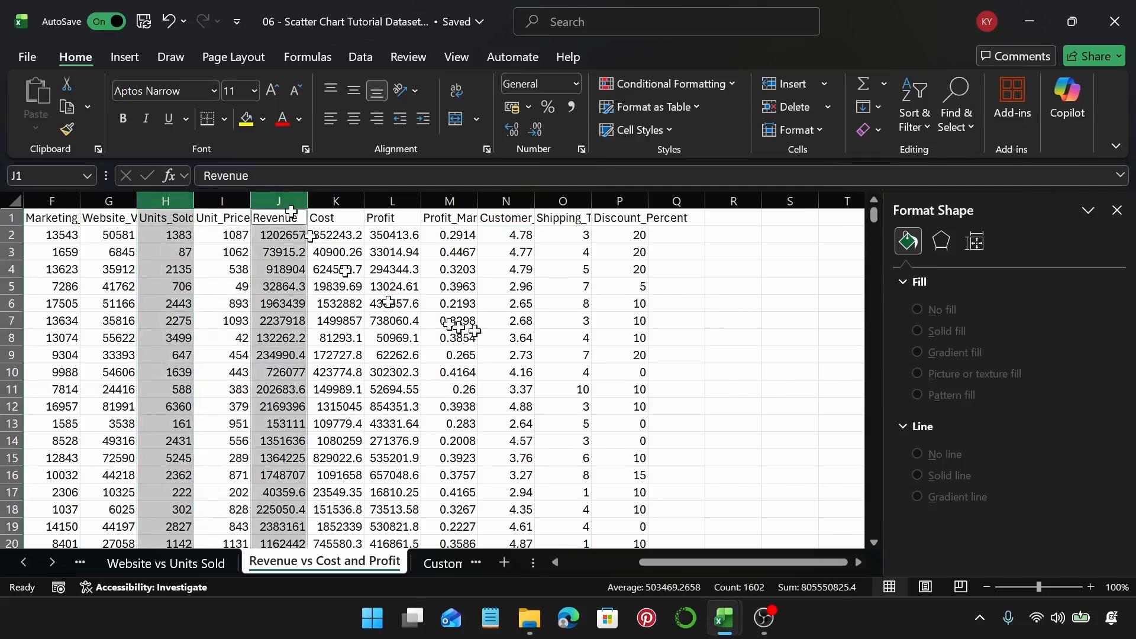
left_click(514, 202, "ctrl")
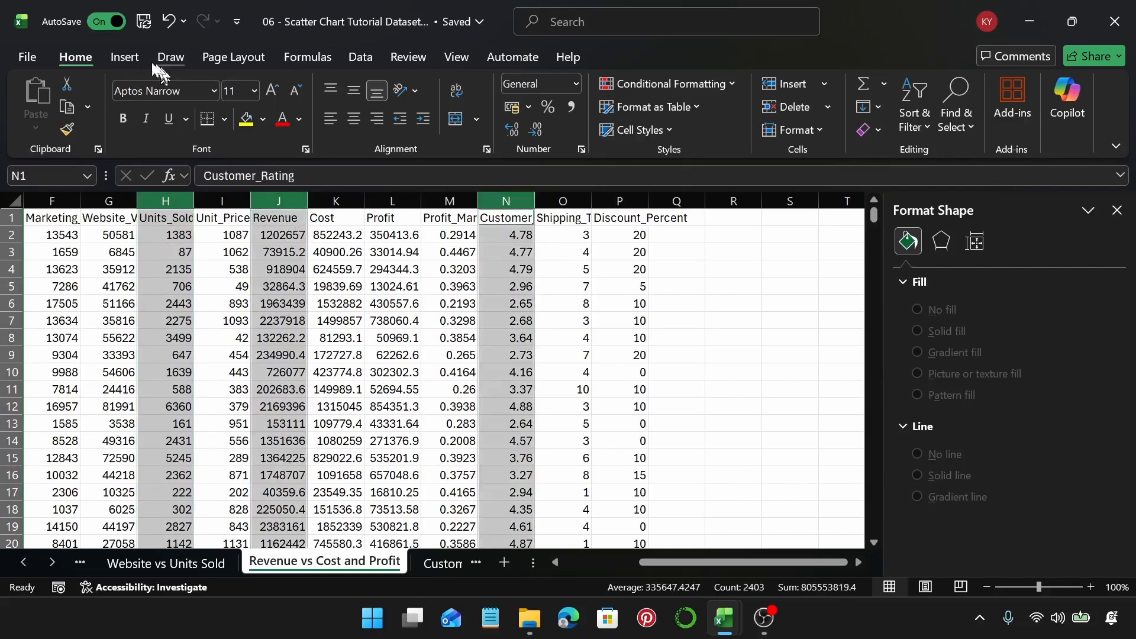
left_click(132, 57)
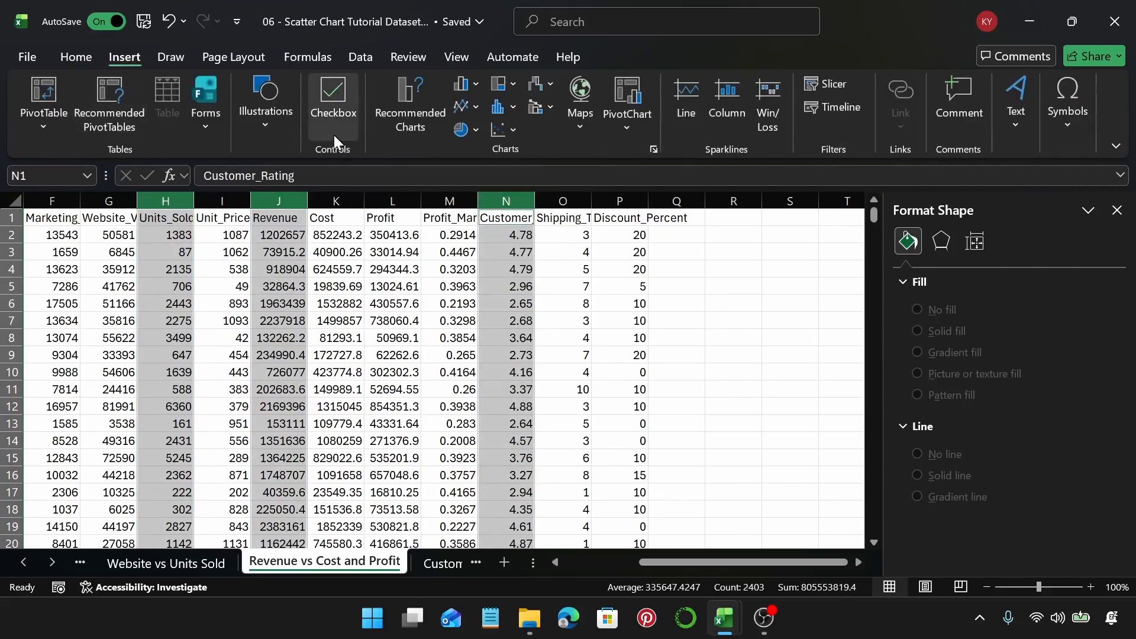
left_click(409, 115)
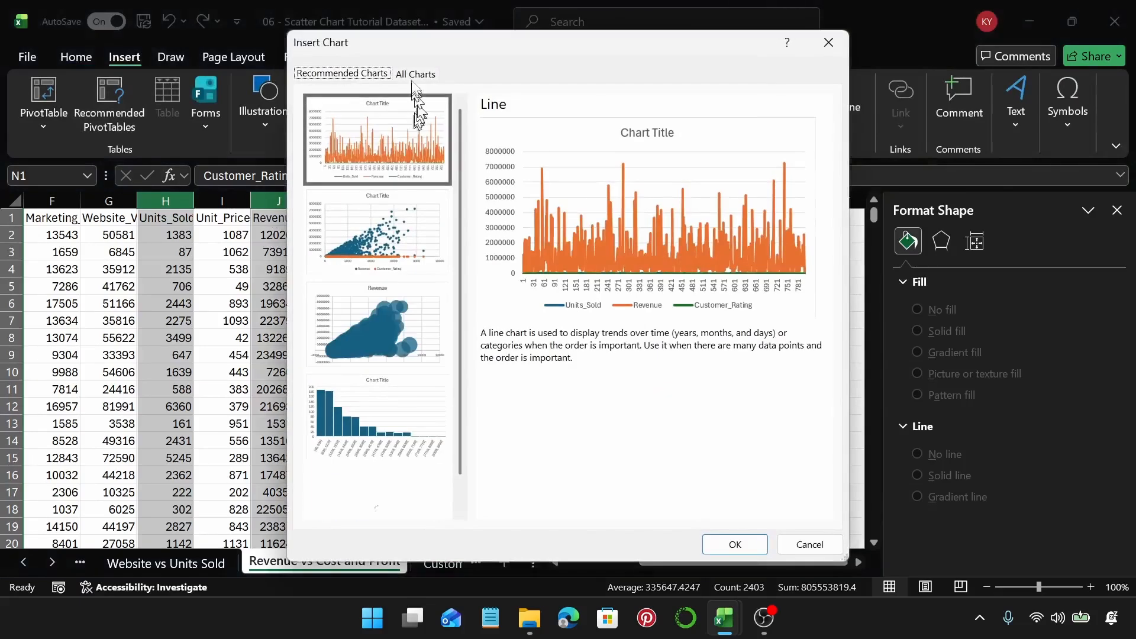
left_click(410, 76)
left_click(361, 75)
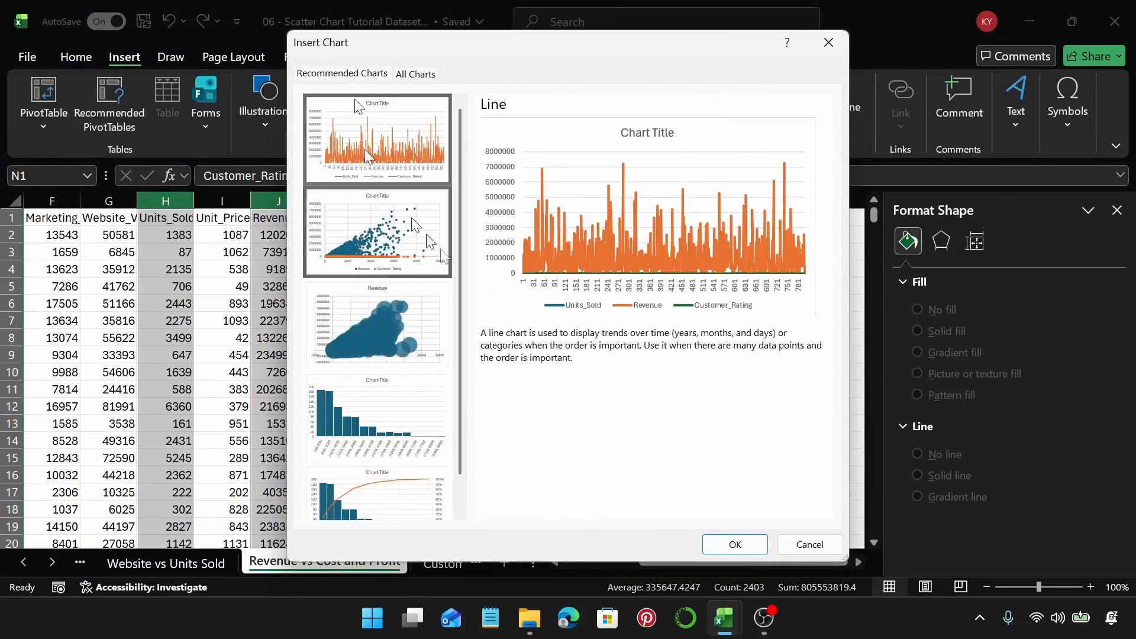
left_click(414, 337)
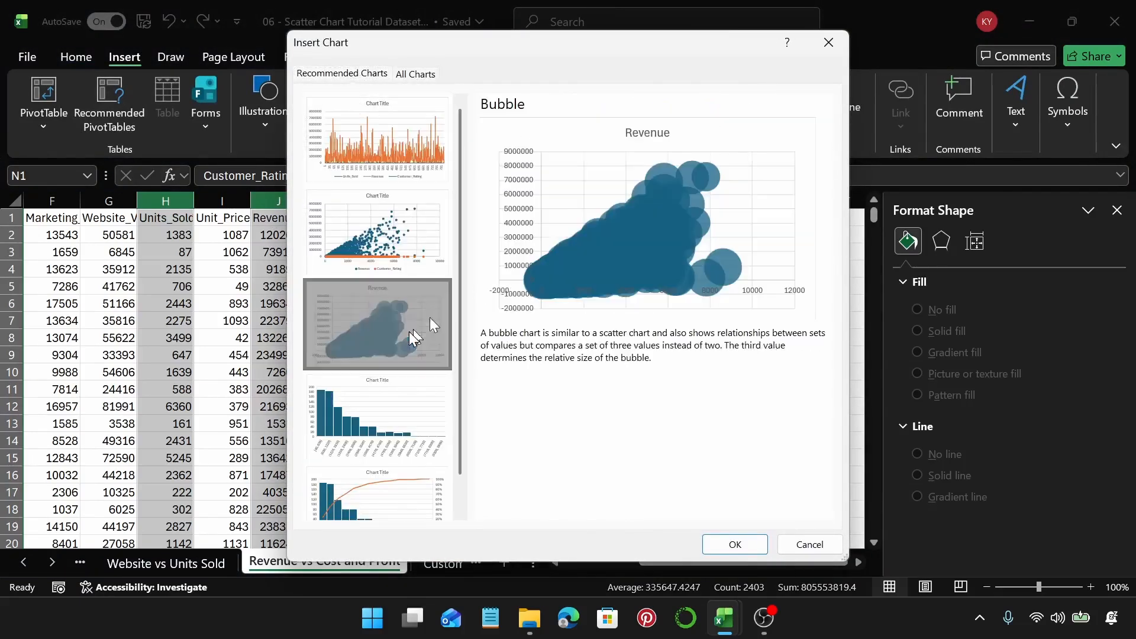
left_click(750, 547)
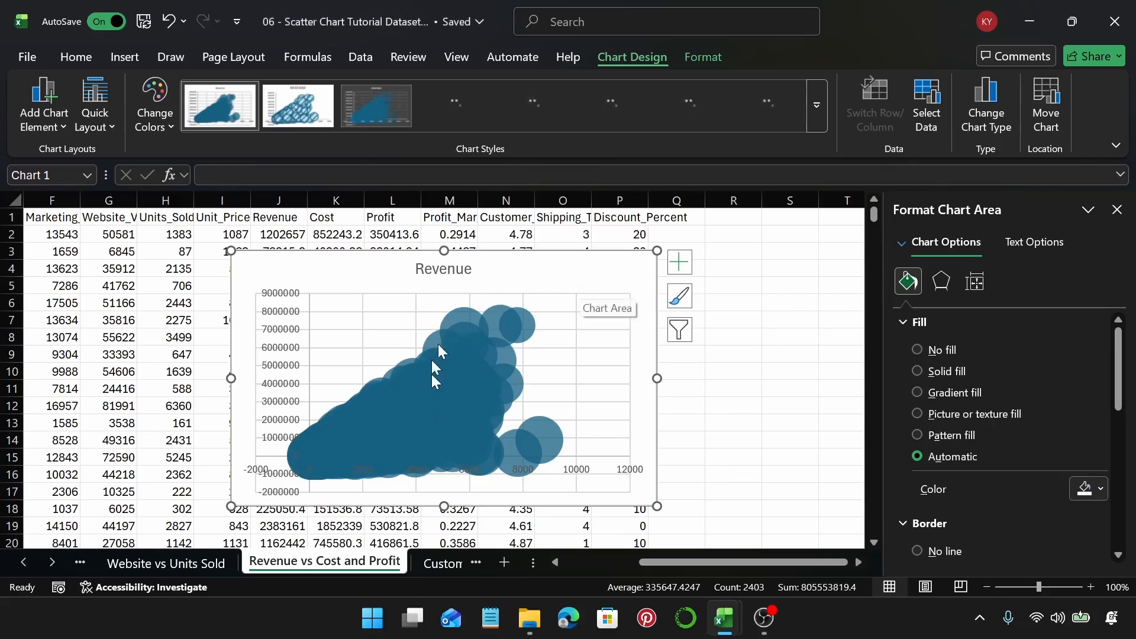
Step: Fill the bubbles of the Revenue series with a dense dark blue pattern with small white dots
left_click(445, 419)
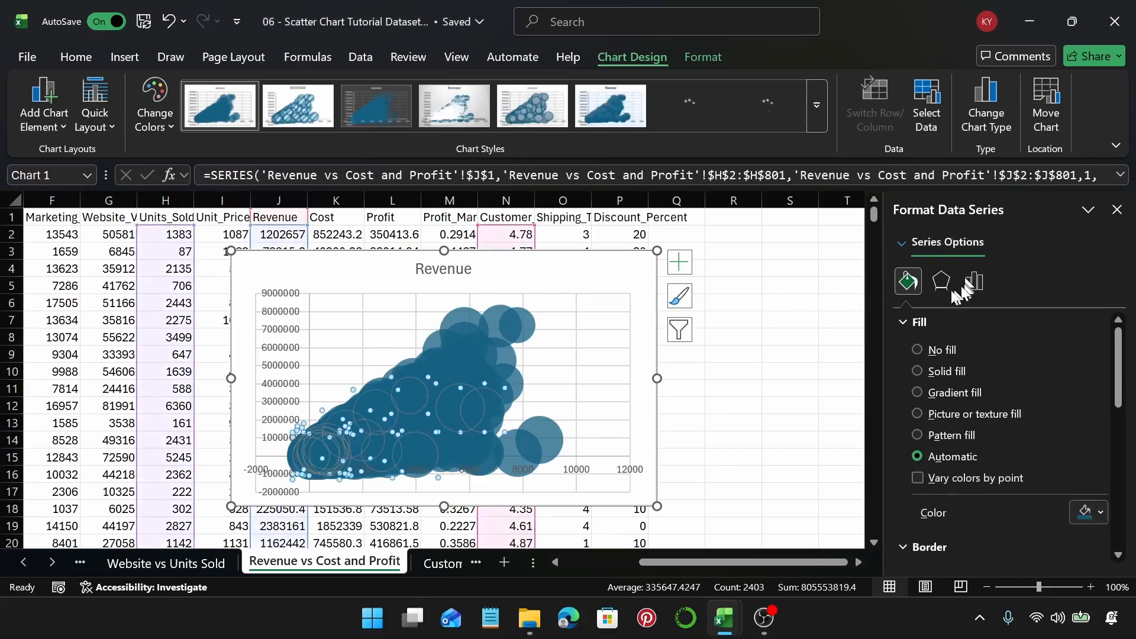
left_click(917, 323)
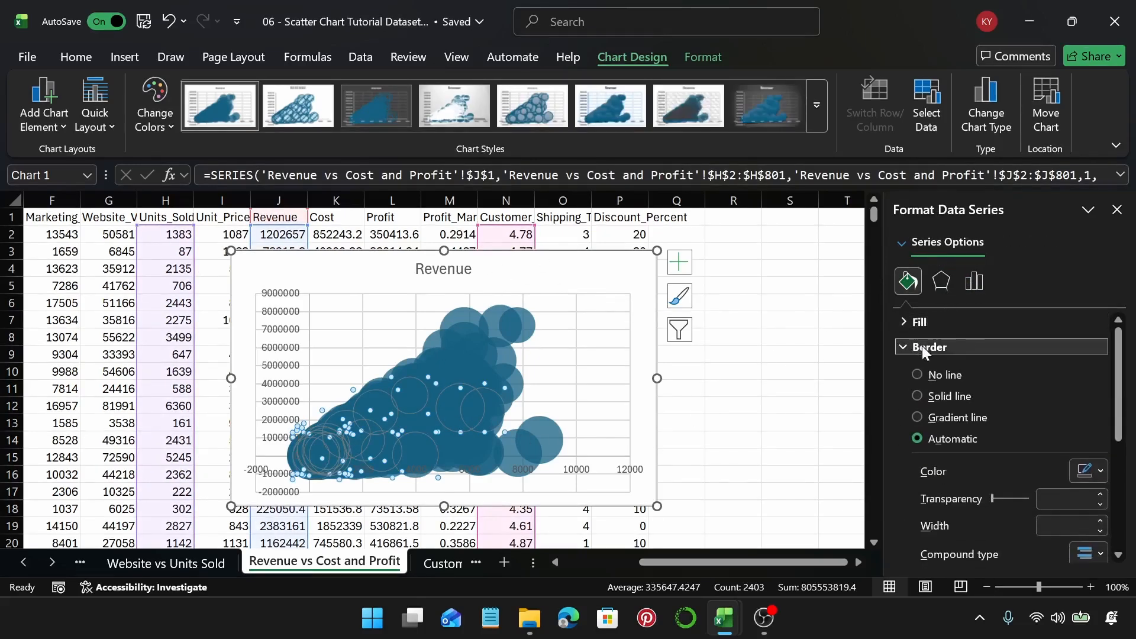
left_click(924, 325)
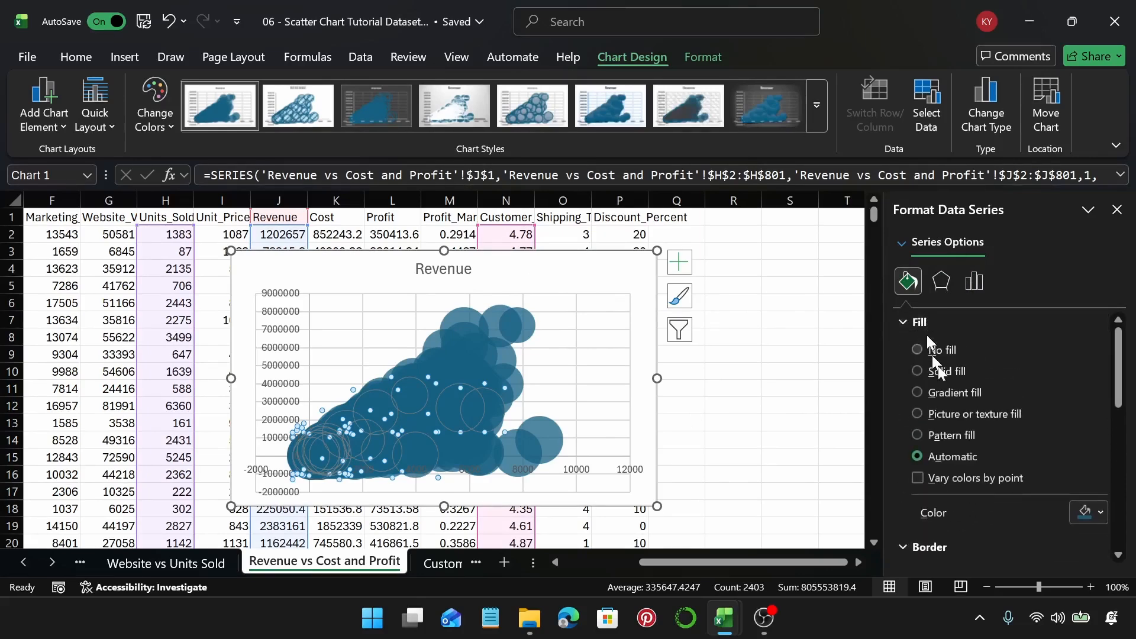
left_click(919, 431)
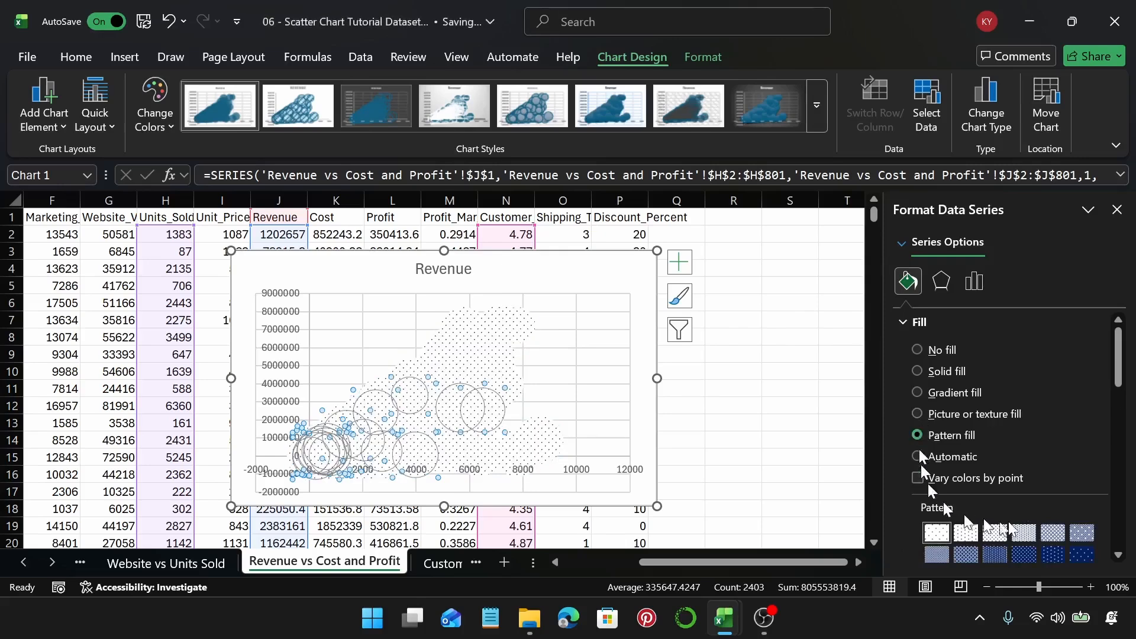
left_click_drag(1120, 378, 1119, 427)
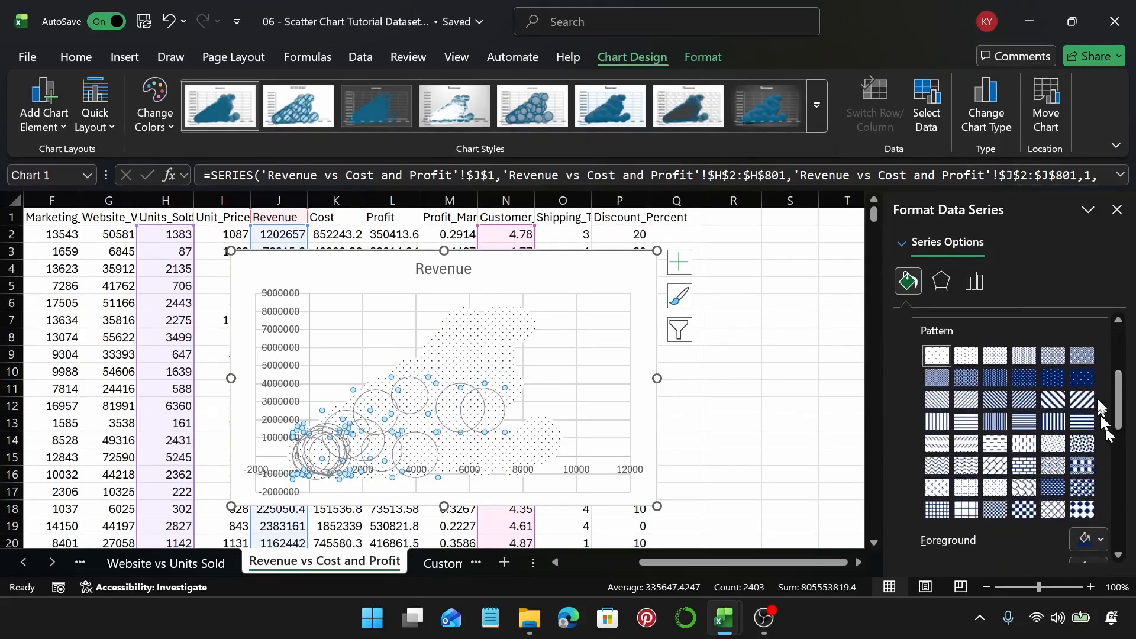
left_click(1051, 379)
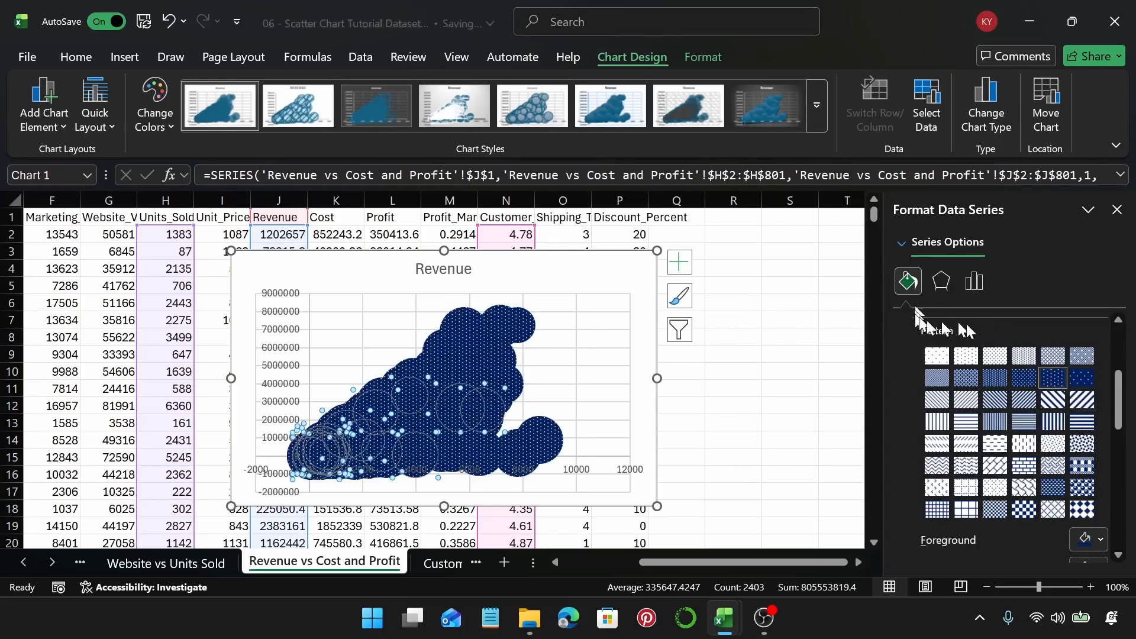
Step: Give the Revenue bubbles a solid dark orange border 2 pt wide
scroll(976, 343, "down", 4)
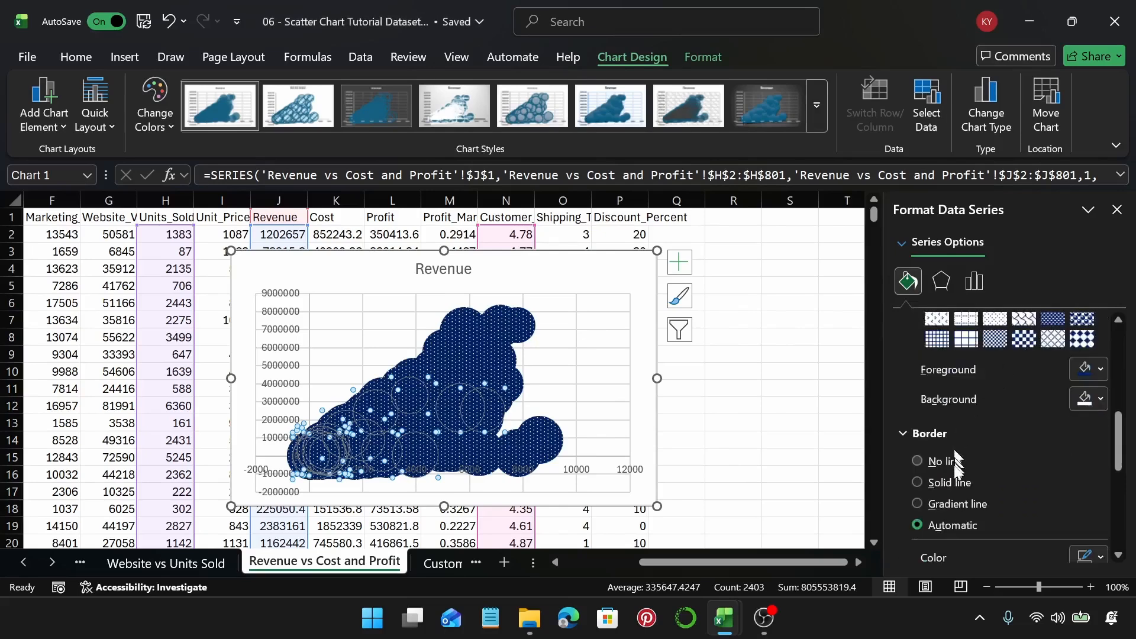
left_click(918, 482)
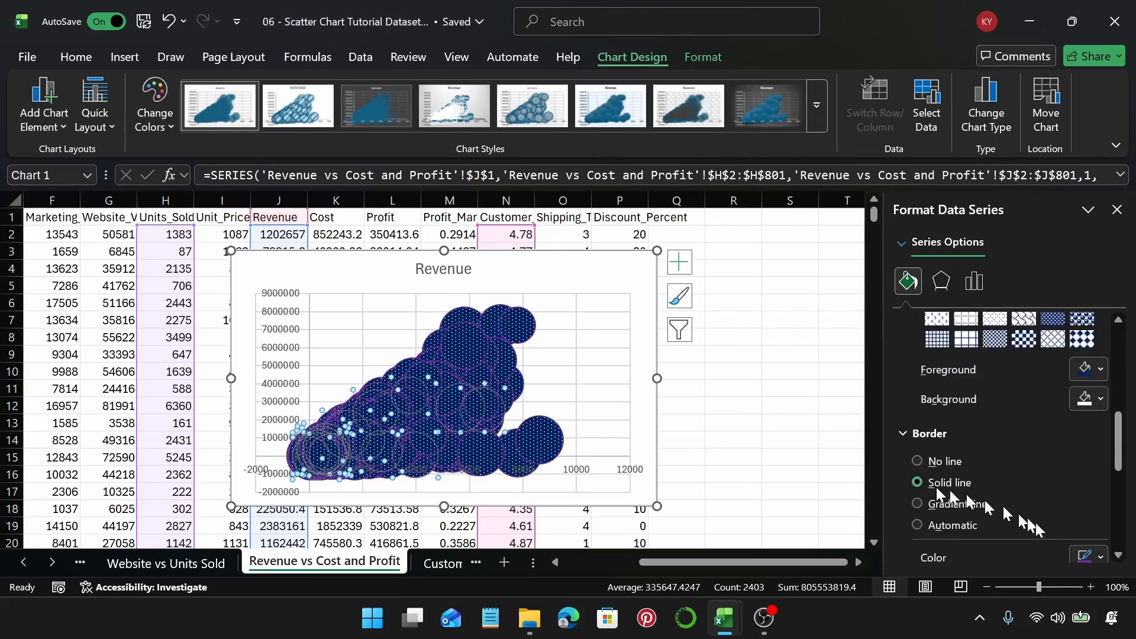
left_click(1102, 556)
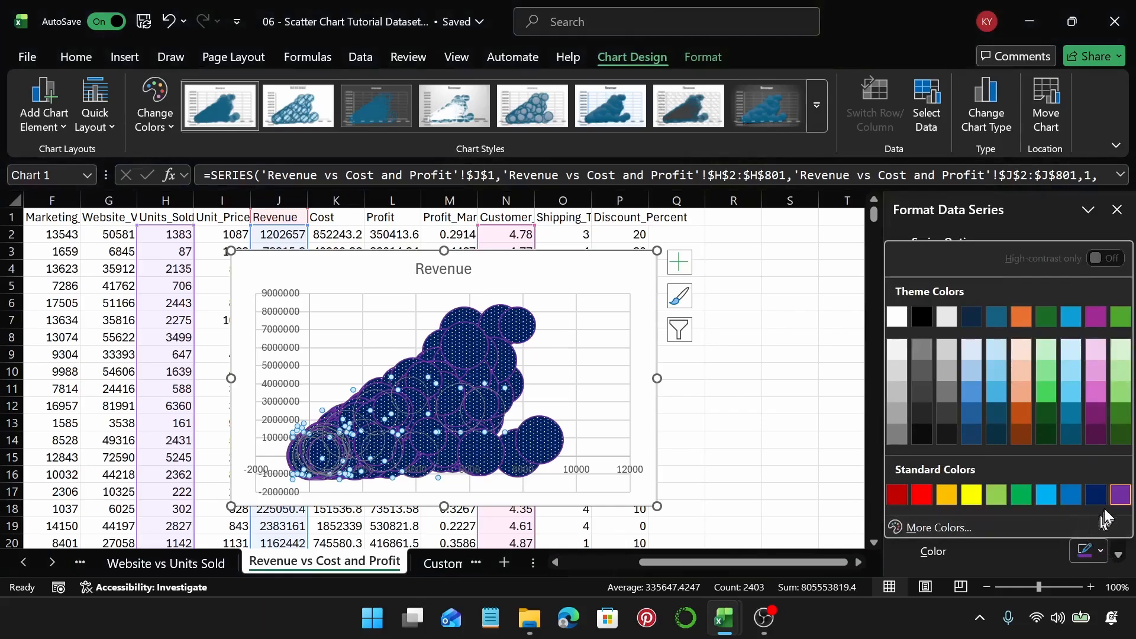
left_click(1023, 417)
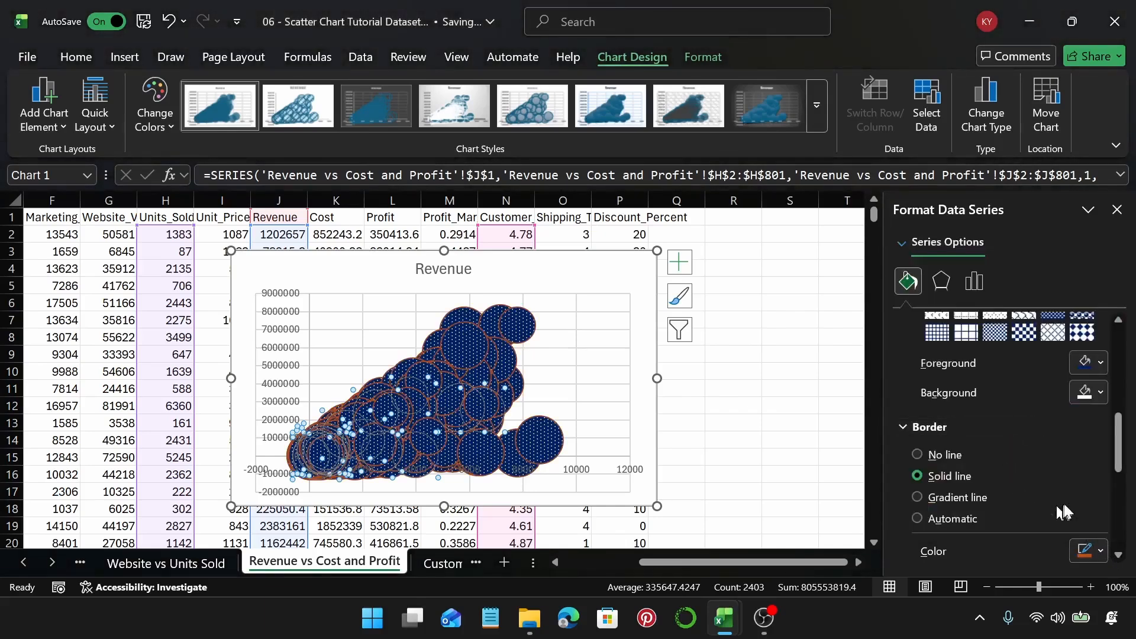
scroll(1115, 442, "down", 4)
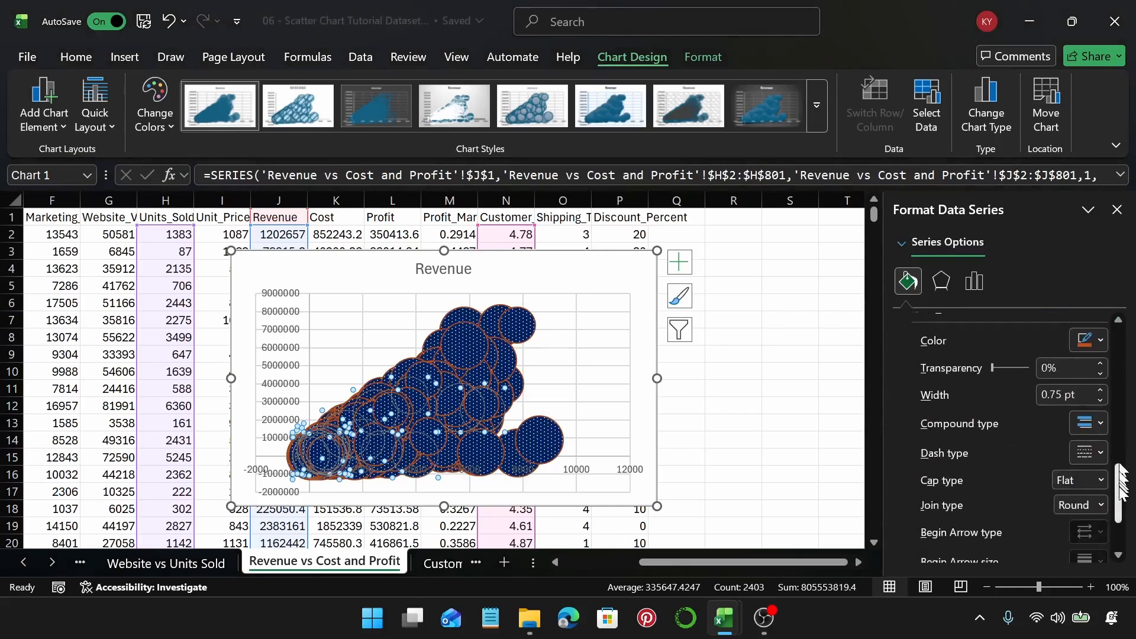
left_click(1099, 391)
left_click(1099, 391)
left_click(1100, 391)
left_click(1100, 391)
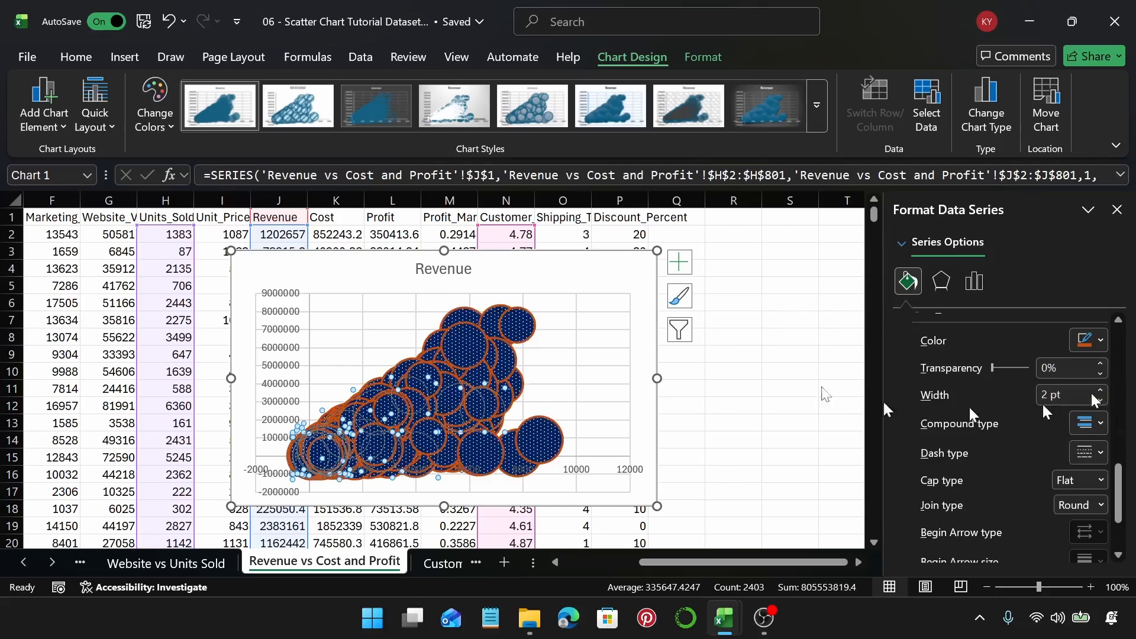
left_click(610, 271)
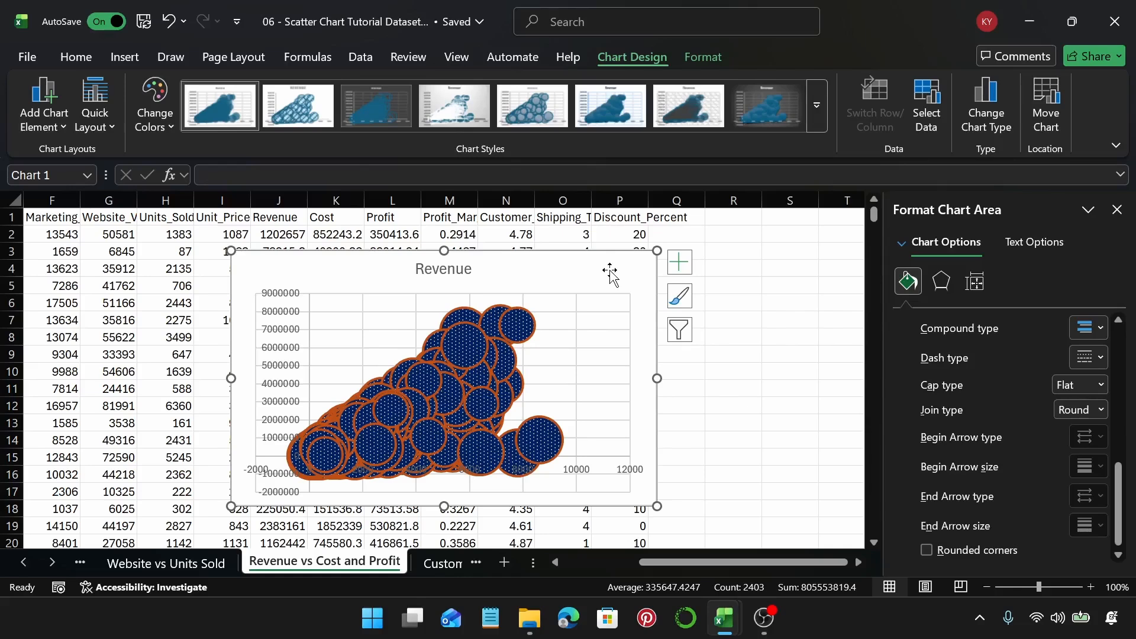
Step: On the Customer Rating sheet, insert a bubble chart plotting Revenue against Units_Sold, with Discount_Percent as bubble size
left_click(441, 566)
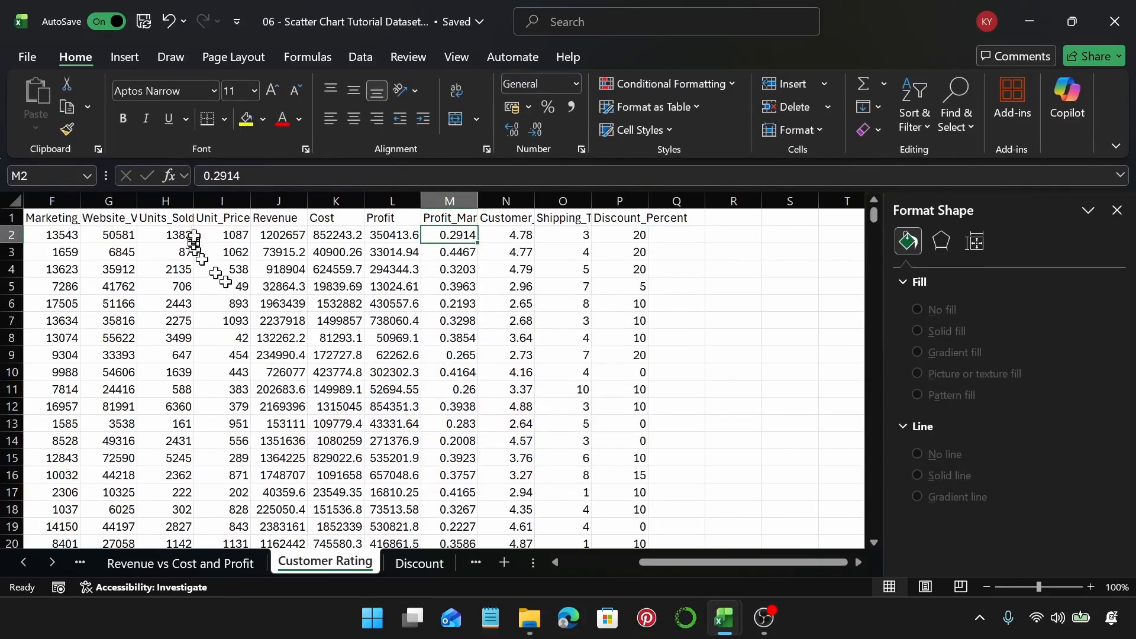
left_click(171, 200)
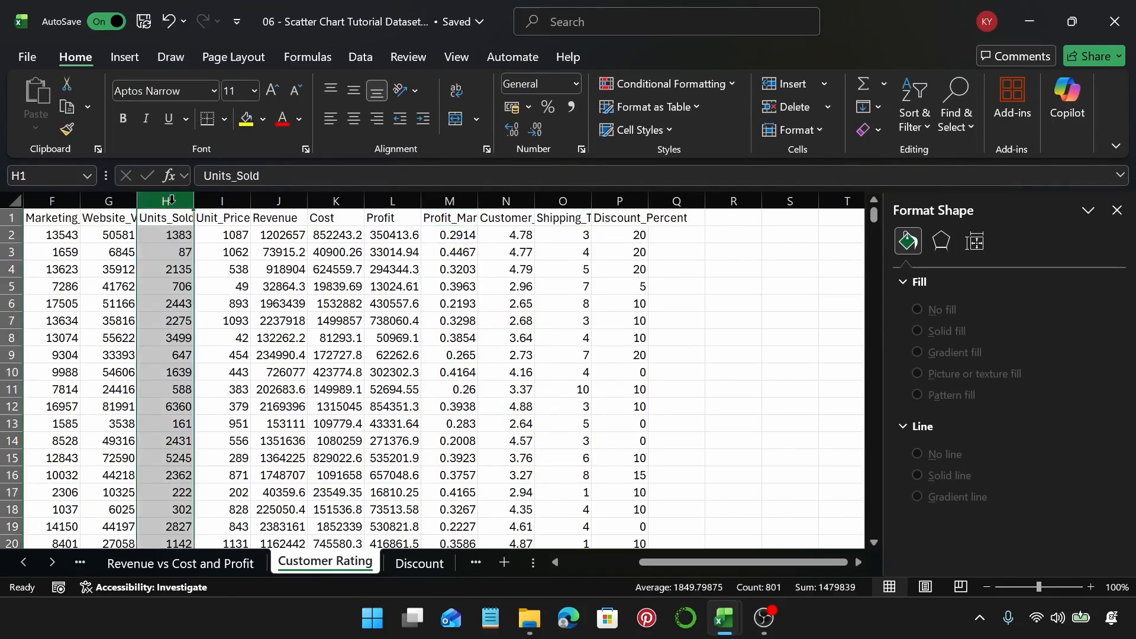
left_click(287, 200, "ctrl")
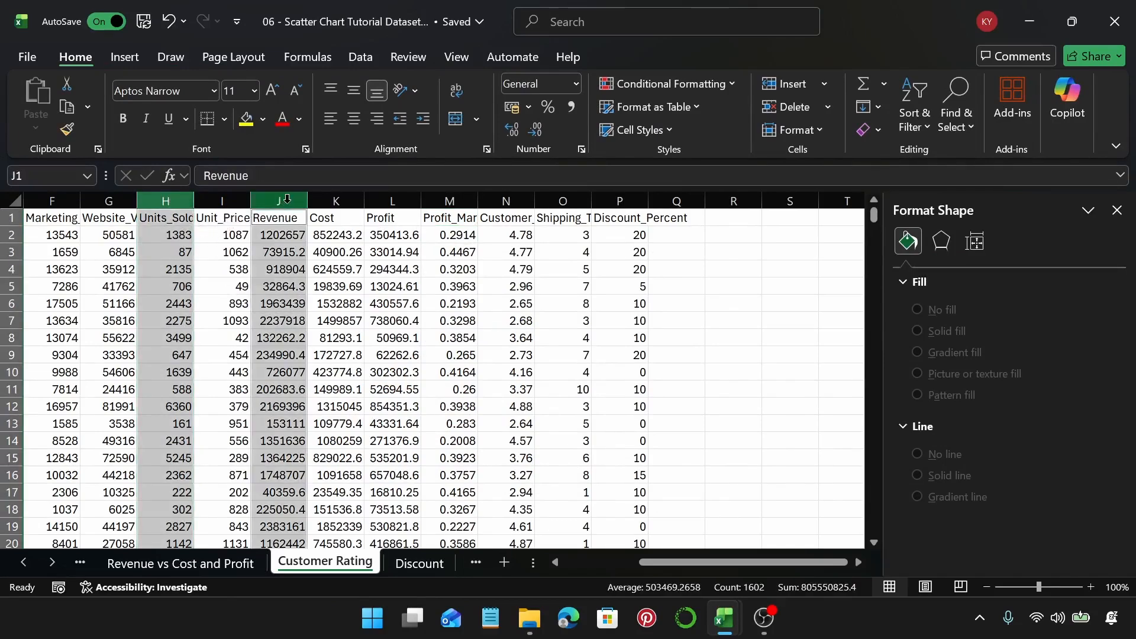
left_click(632, 203, "ctrl")
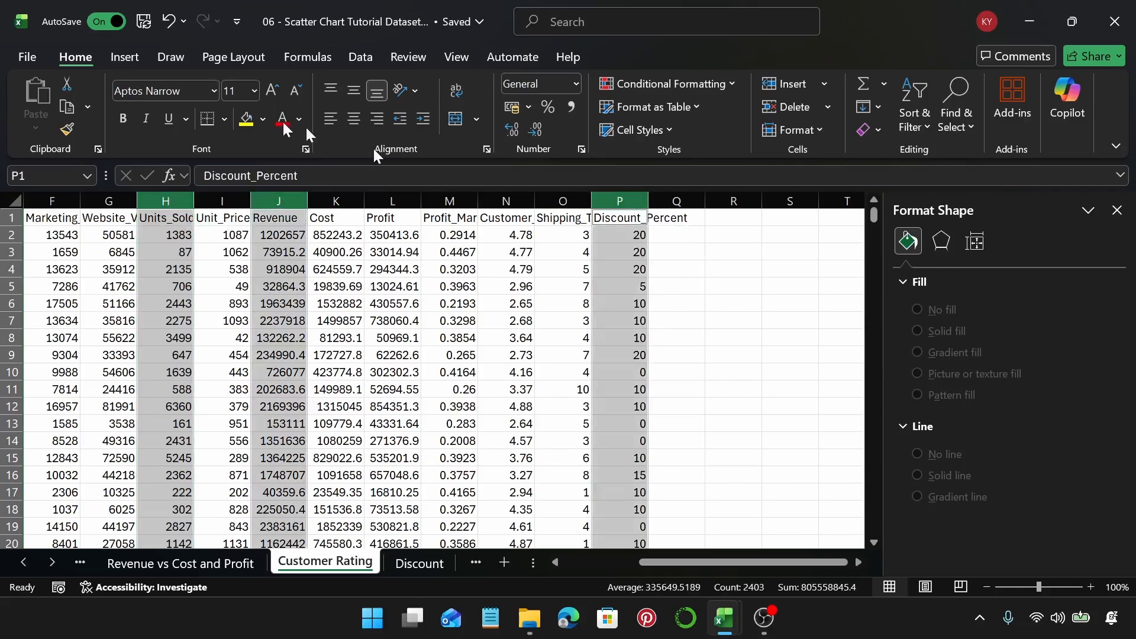
left_click(123, 59)
left_click(432, 112)
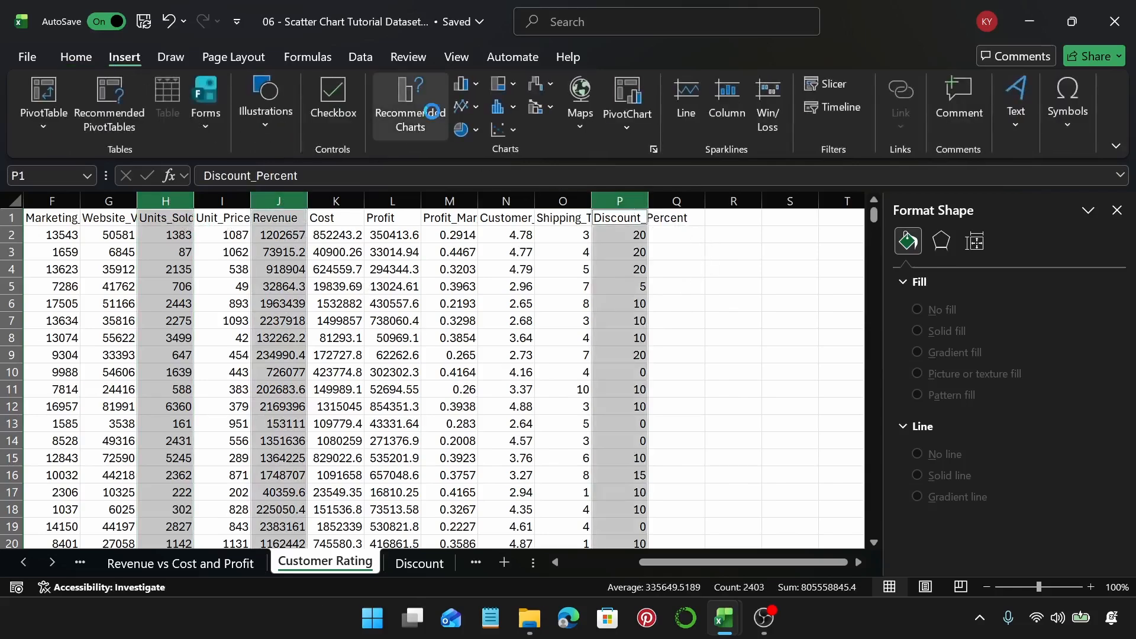
left_click(396, 312)
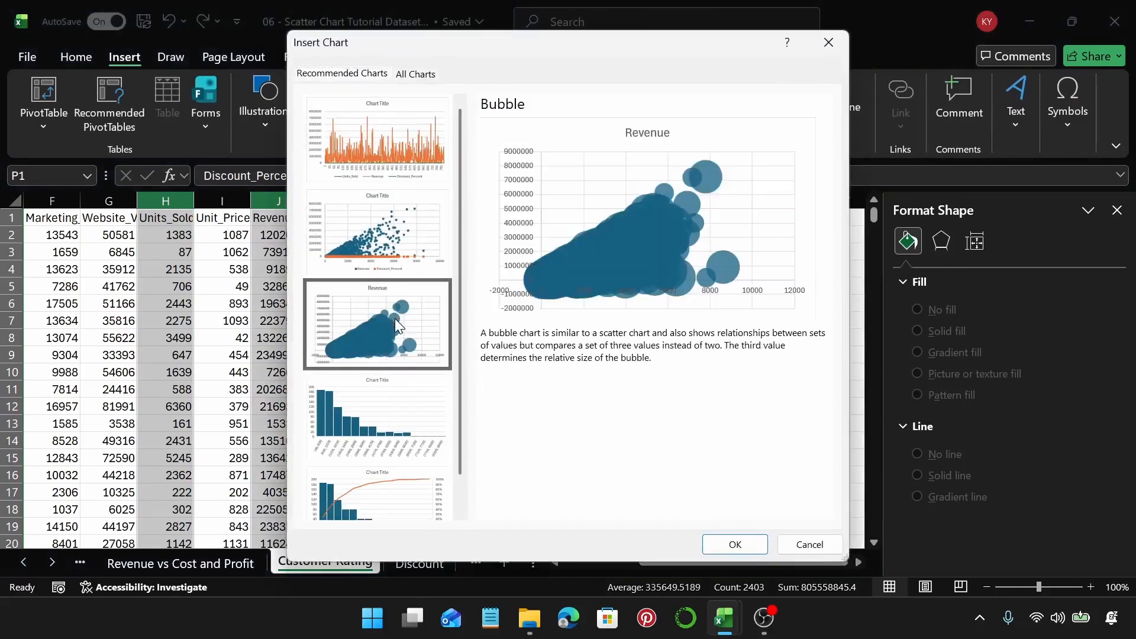
left_click(751, 544)
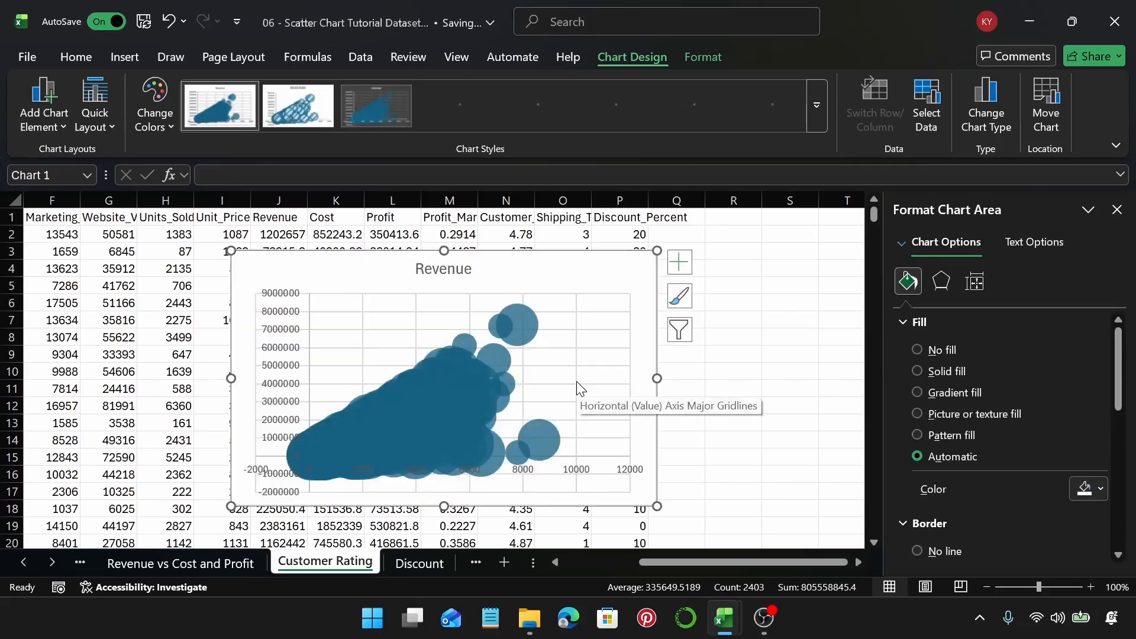
Step: Apply the chart style with grey, teal-outlined bubbles to the chart on the Customer Rating sheet
left_click(368, 419)
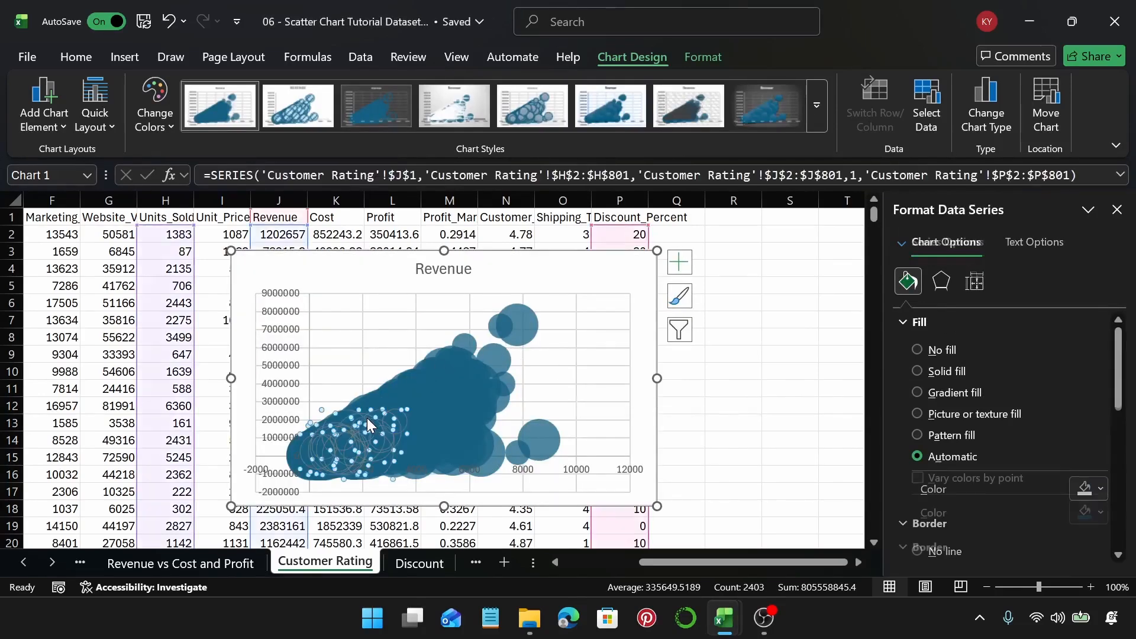
left_click(523, 112)
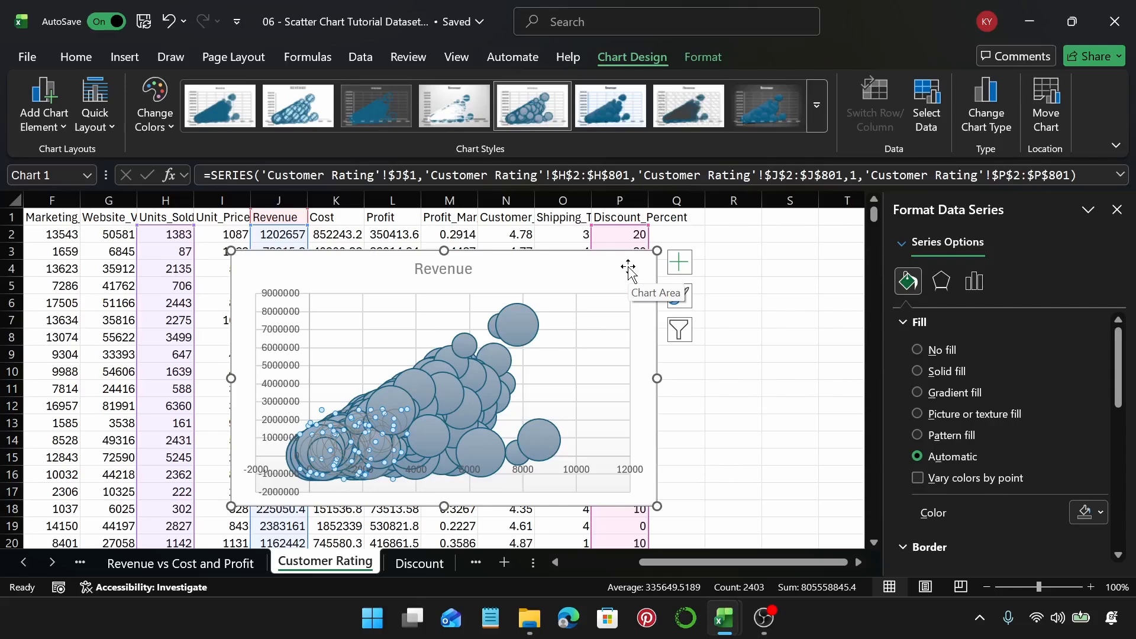
Step: On the Discount sheet, insert a 3-D bubble chart plotting Revenue against Units_Sold, with Customer_Rating as bubble size
left_click(406, 561)
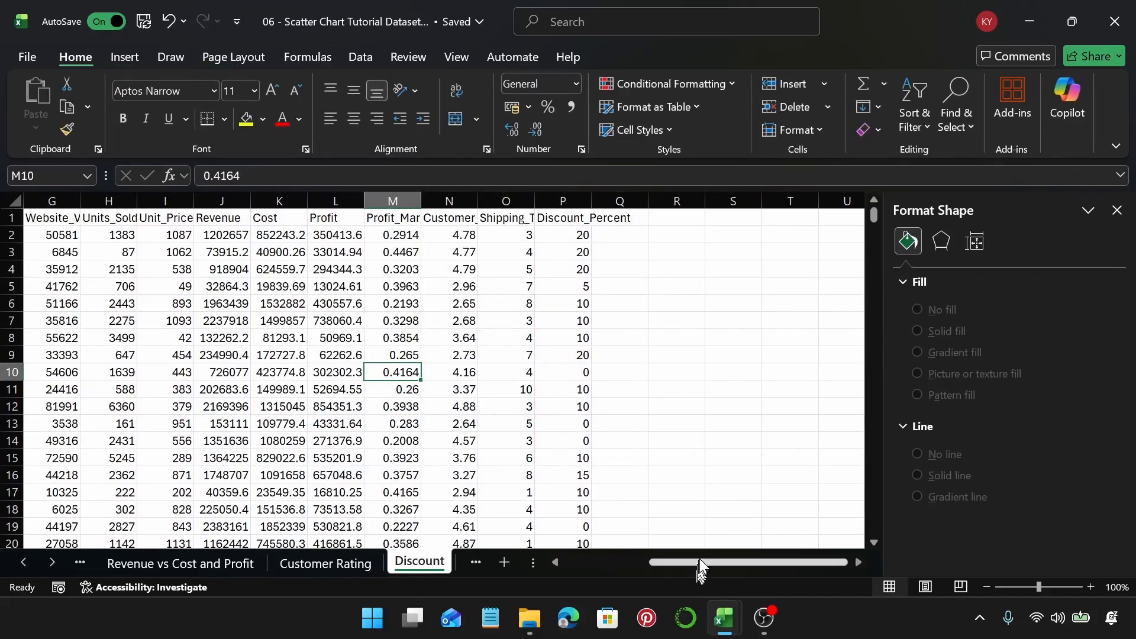
left_click_drag(699, 561, 597, 580)
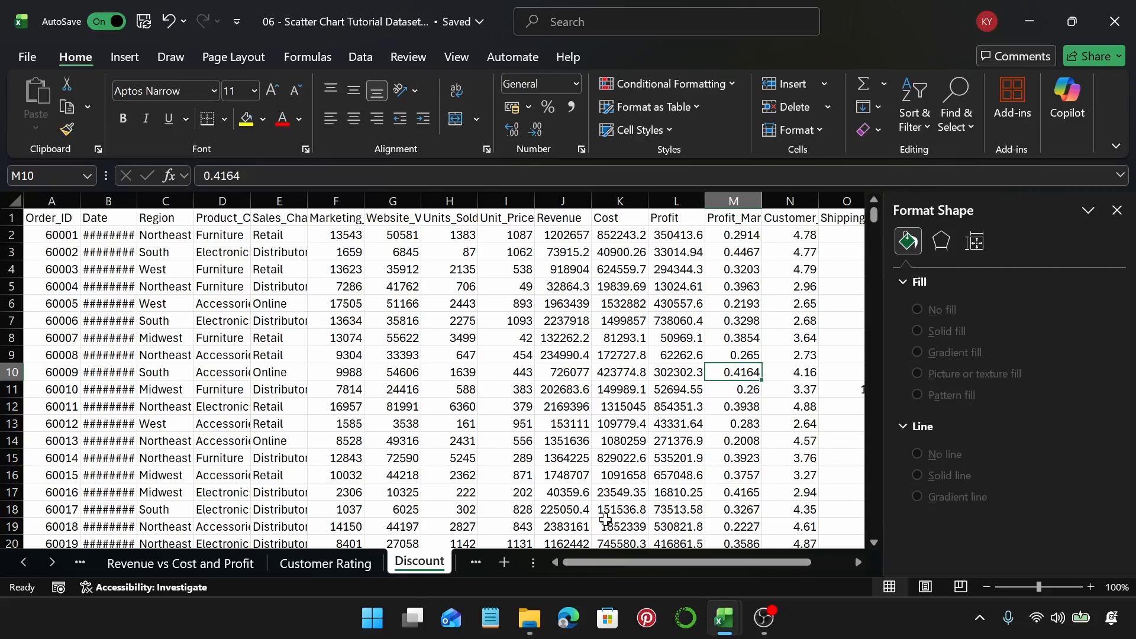
left_click(459, 206)
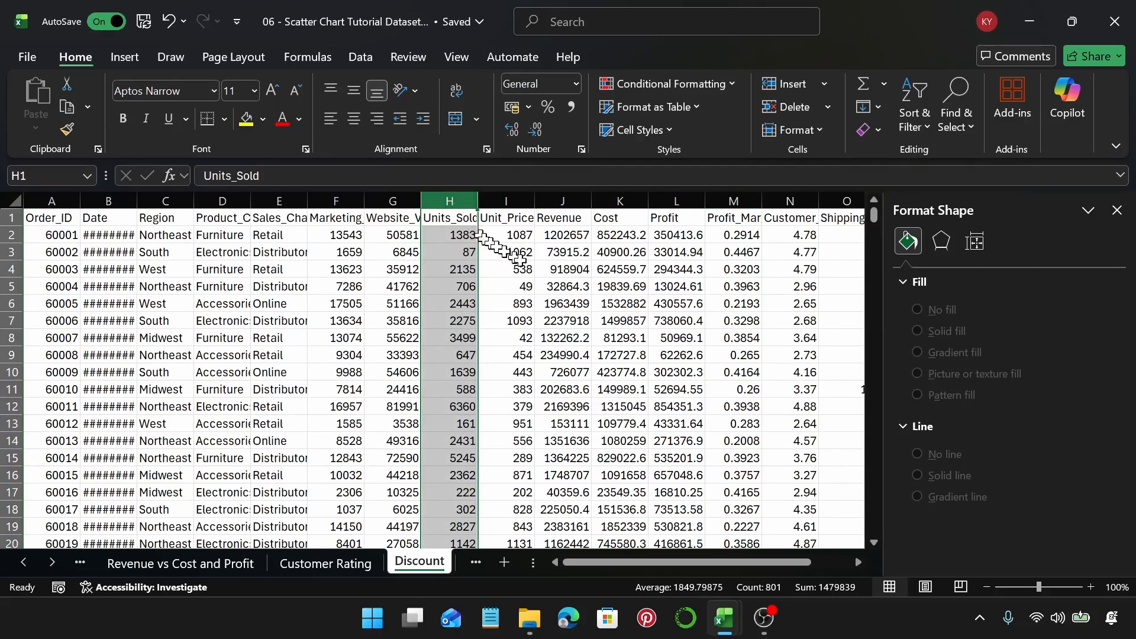
left_click(779, 202, "ctrl")
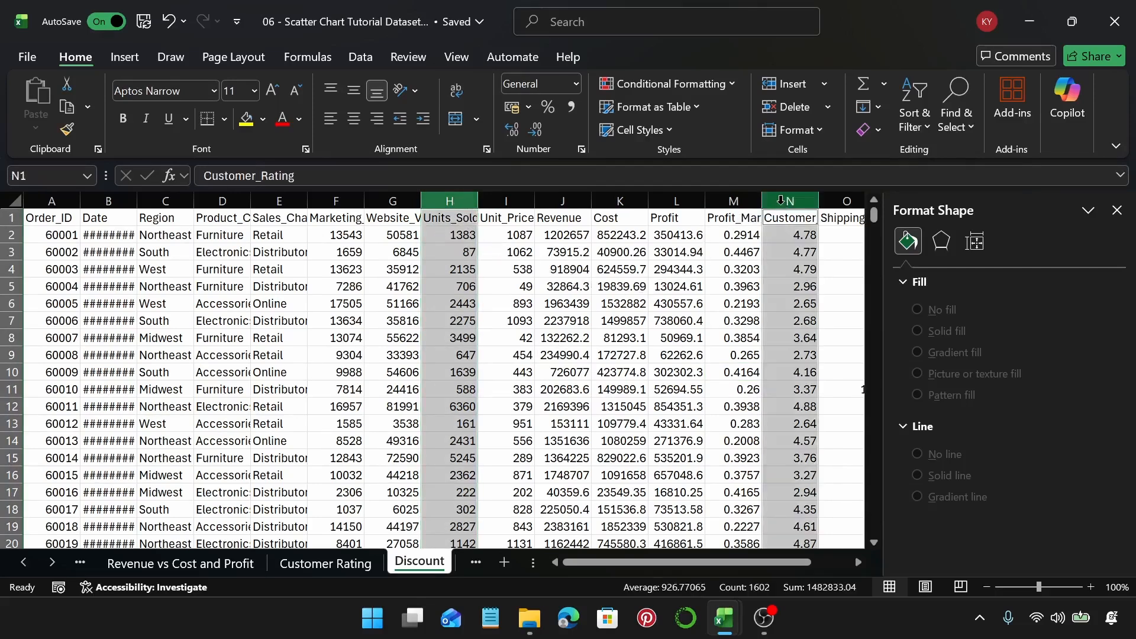
left_click_drag(595, 562, 636, 562)
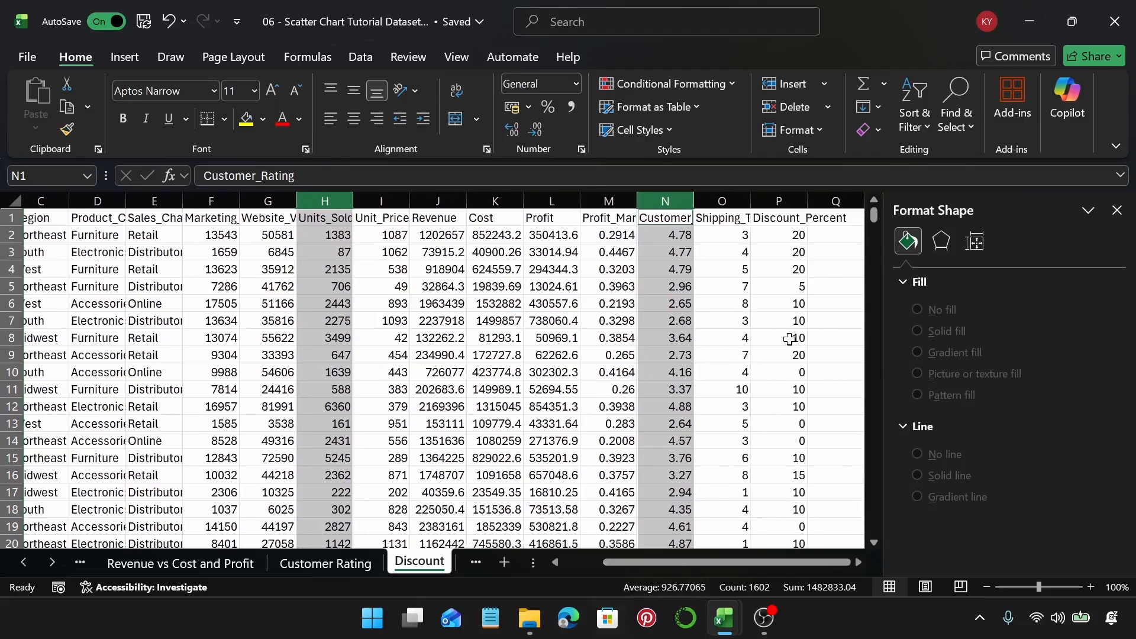
left_click(441, 202, "ctrl")
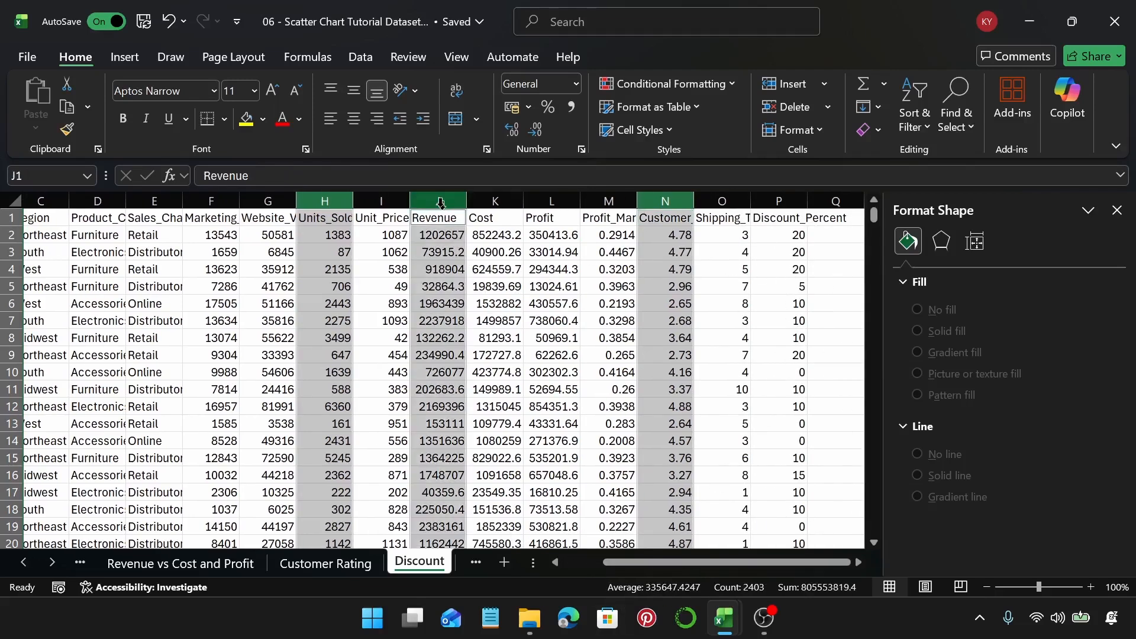
left_click(113, 57)
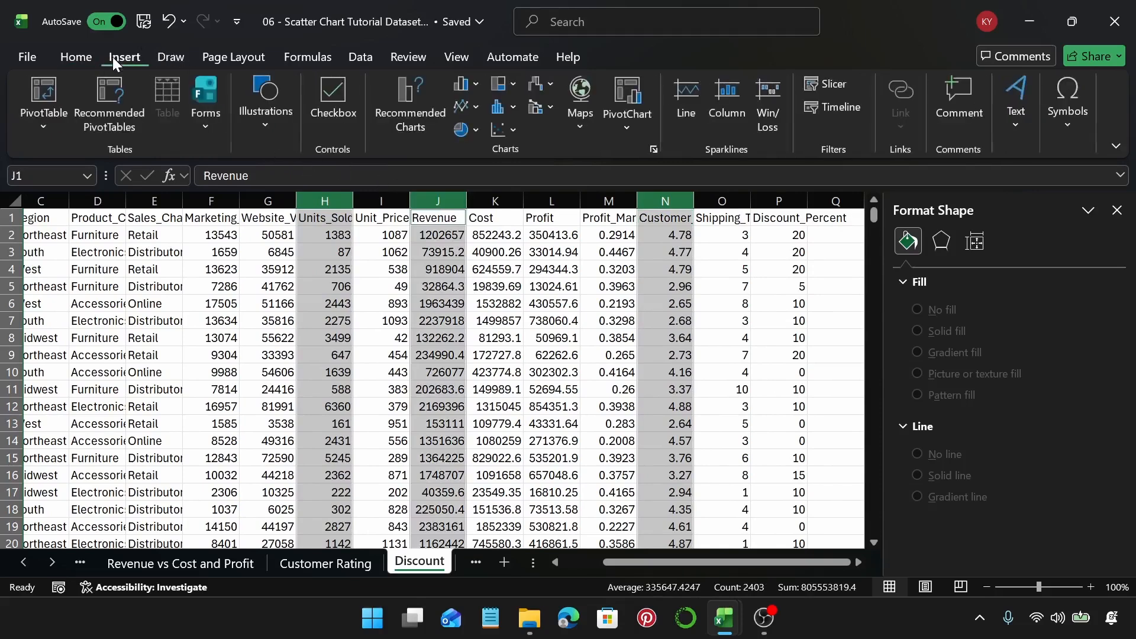
left_click(395, 104)
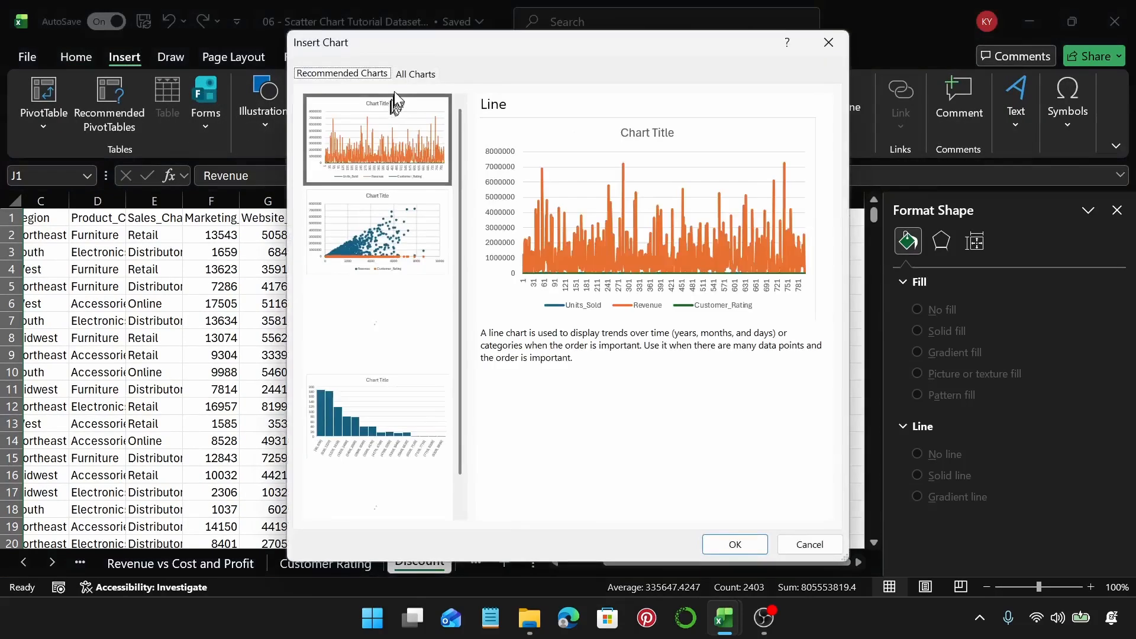
left_click(414, 74)
left_click(335, 253)
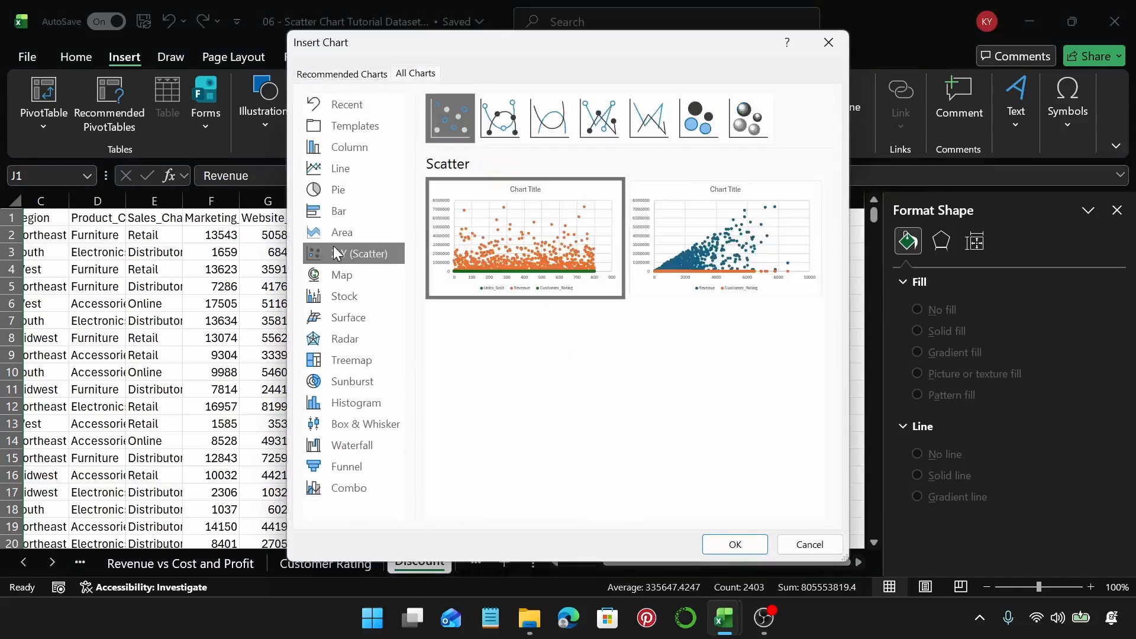
left_click(747, 121)
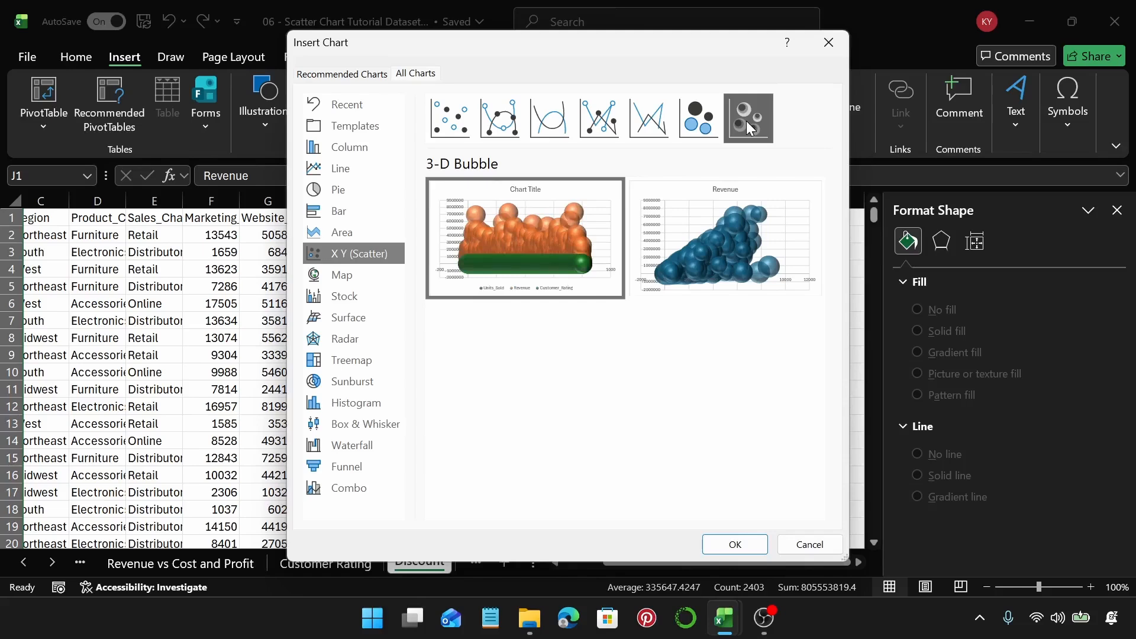
left_click(728, 542)
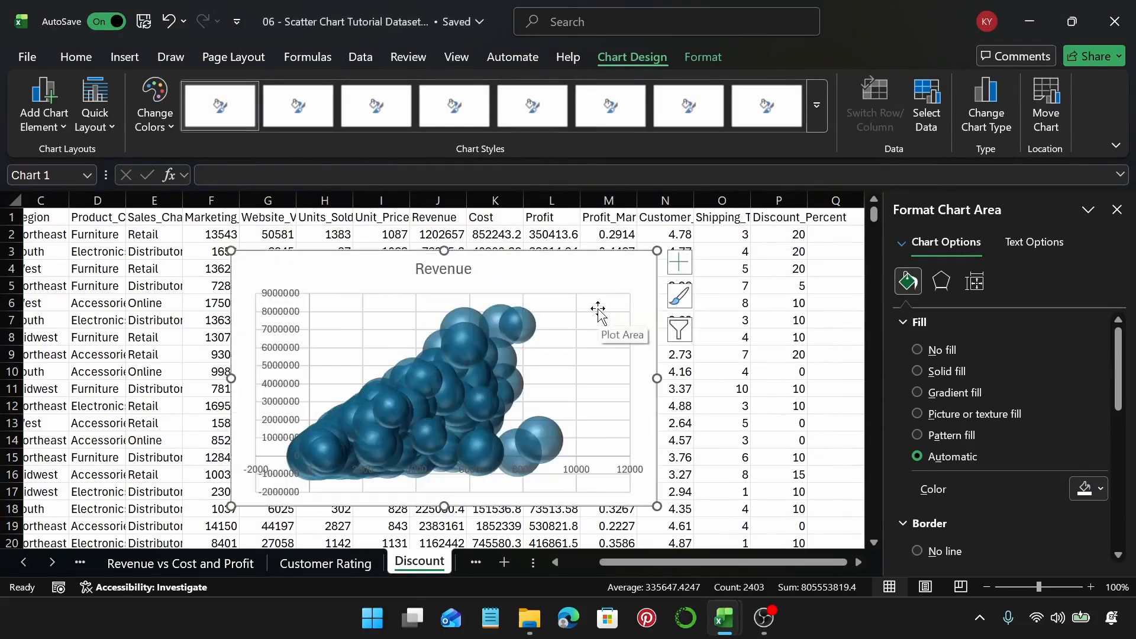
left_click(817, 105)
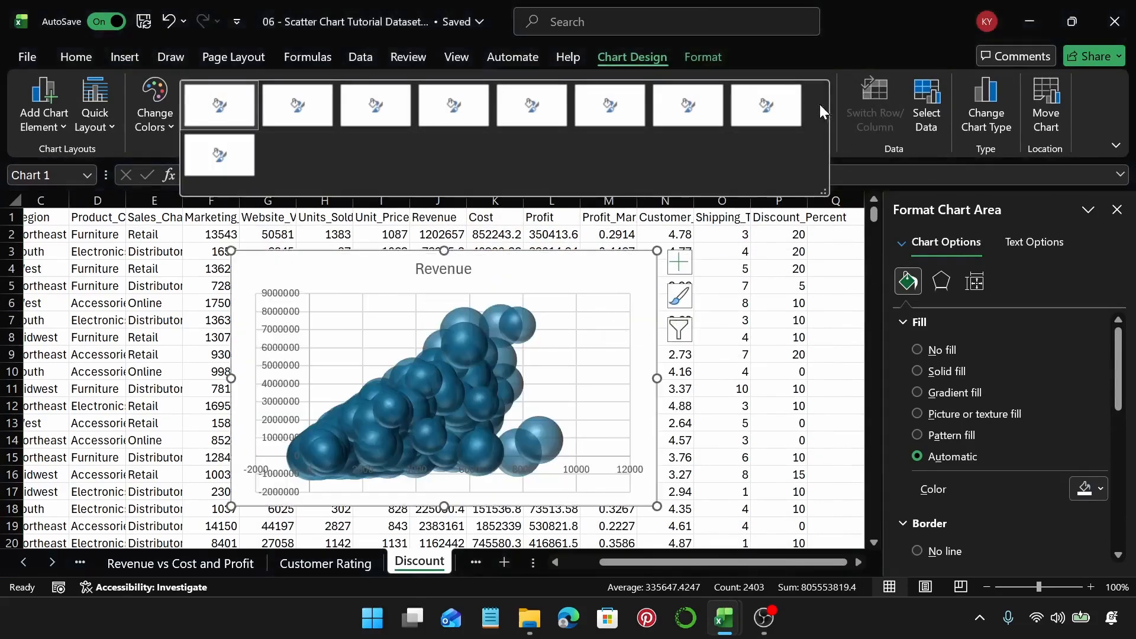
left_click(350, 105)
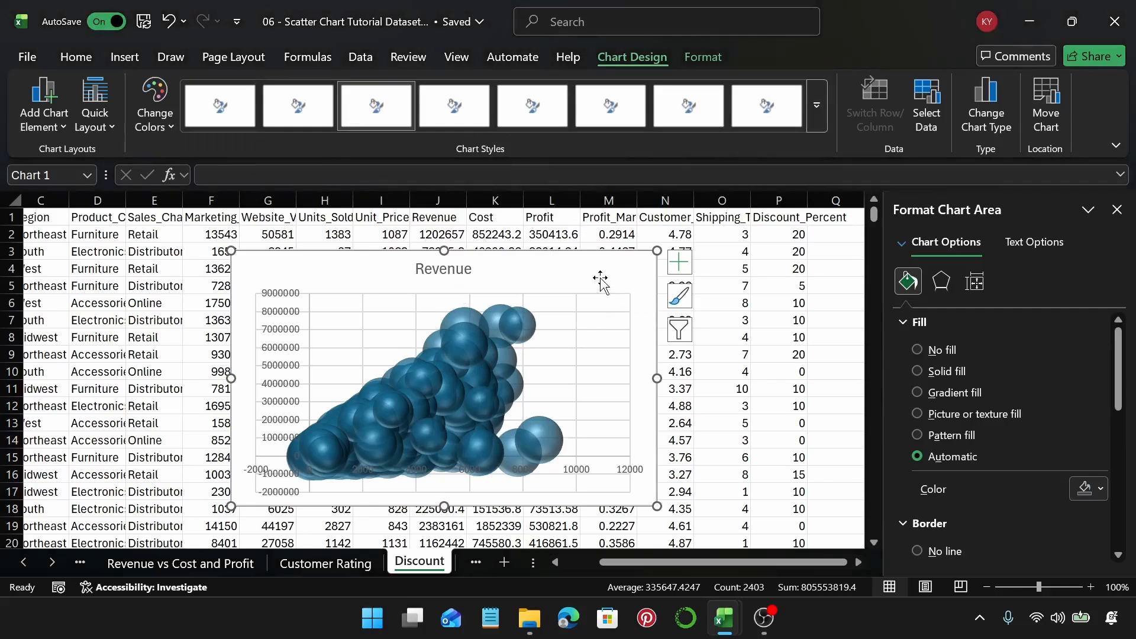
key("ctrl+z")
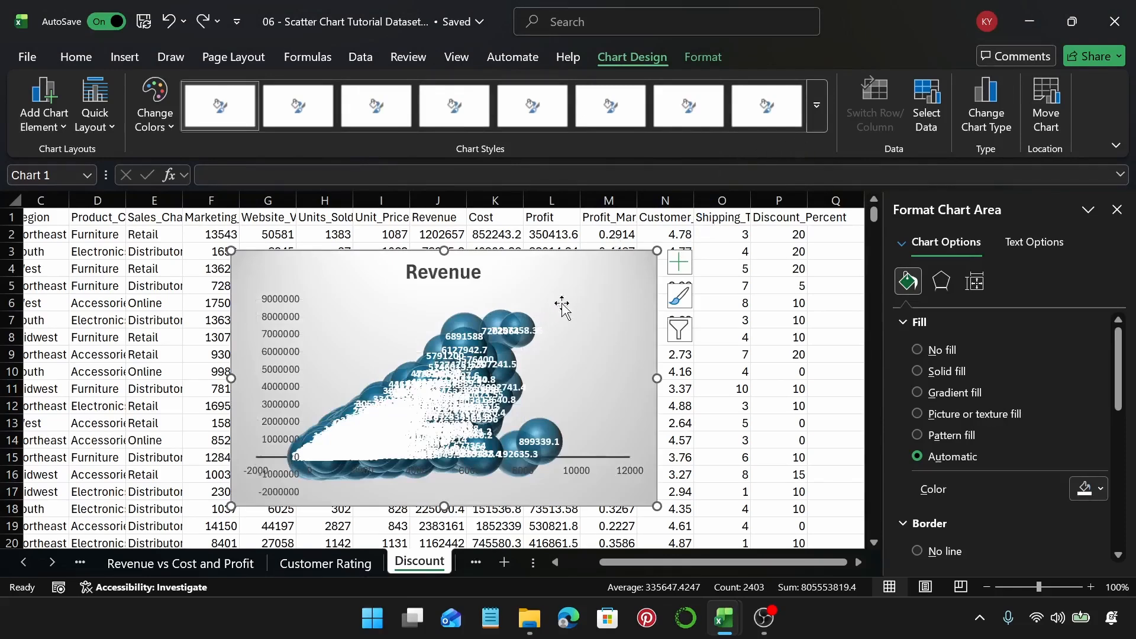
key("ctrl+y")
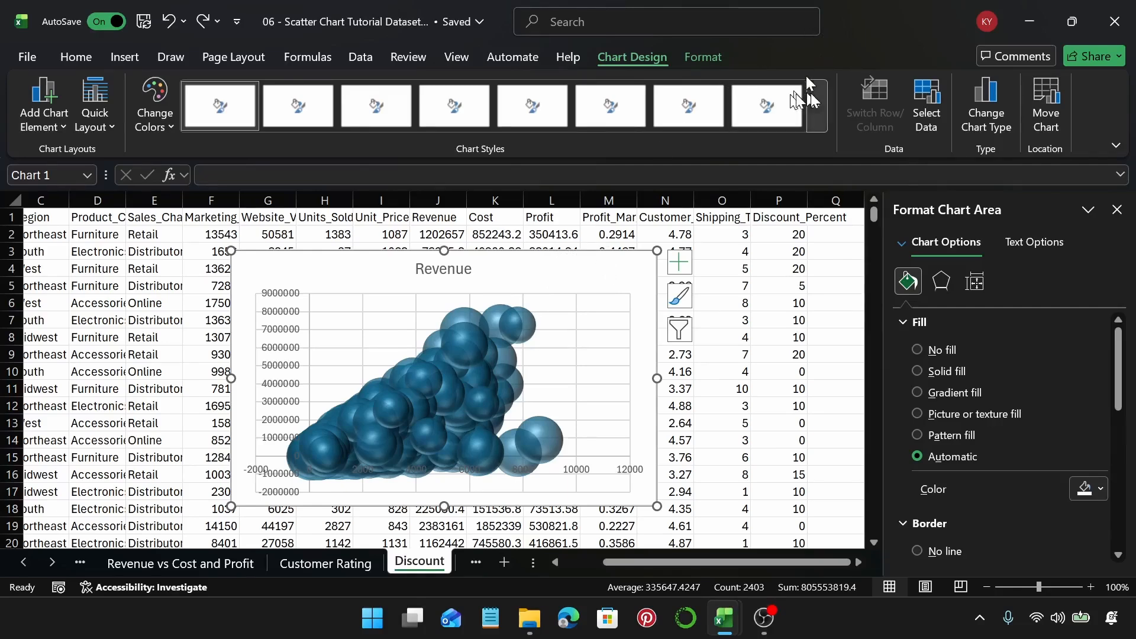
left_click(815, 108)
left_click(765, 108)
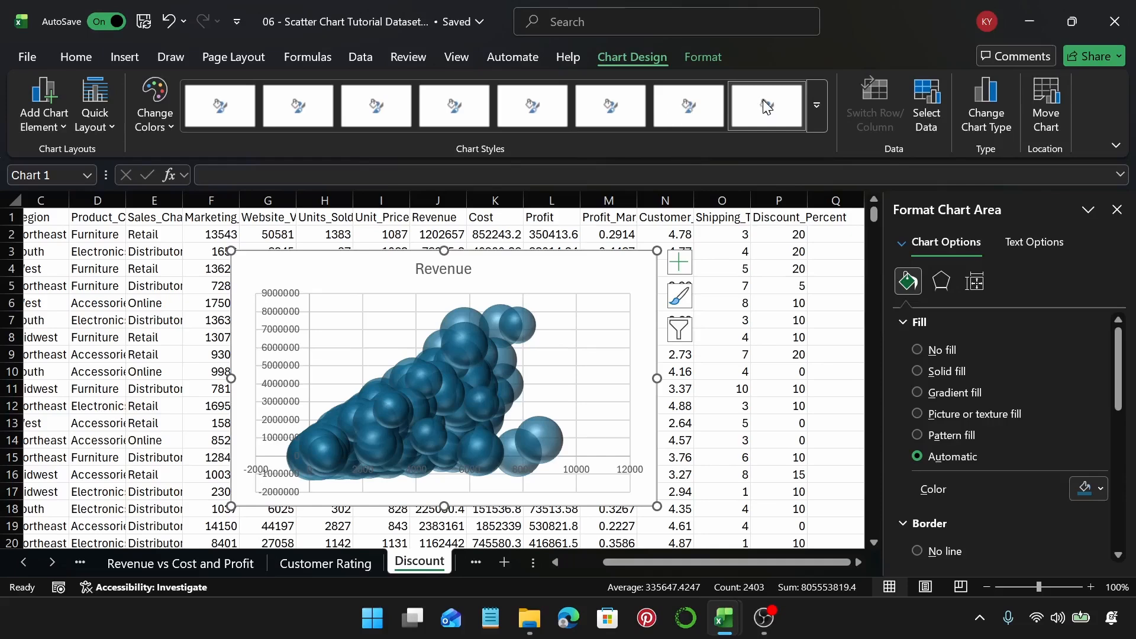
left_click(723, 108)
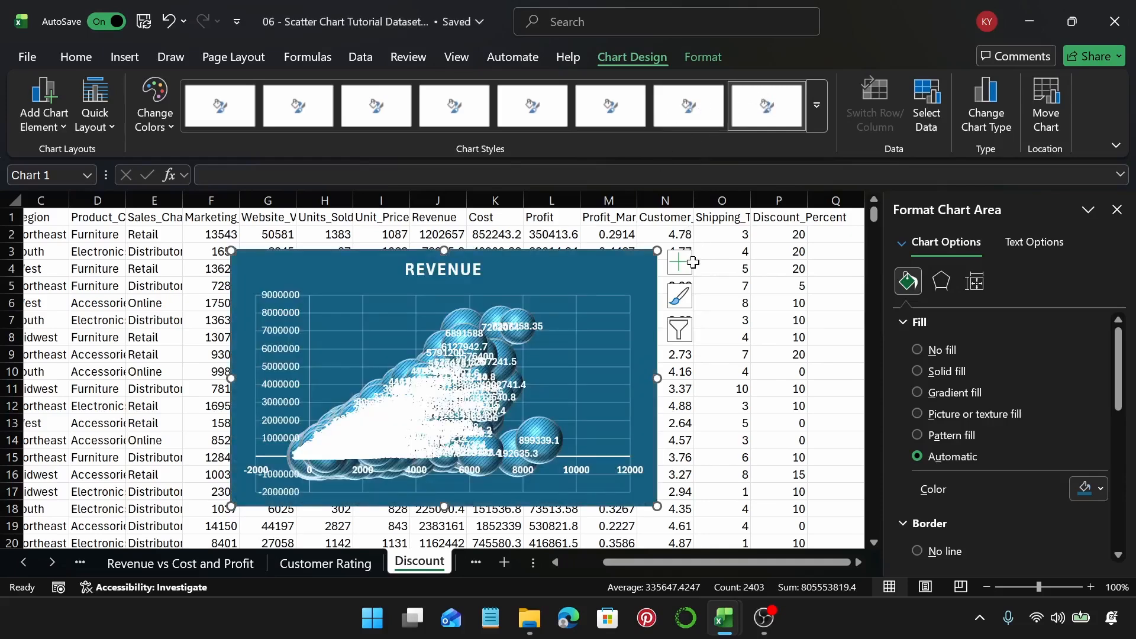
key("ctrl+z")
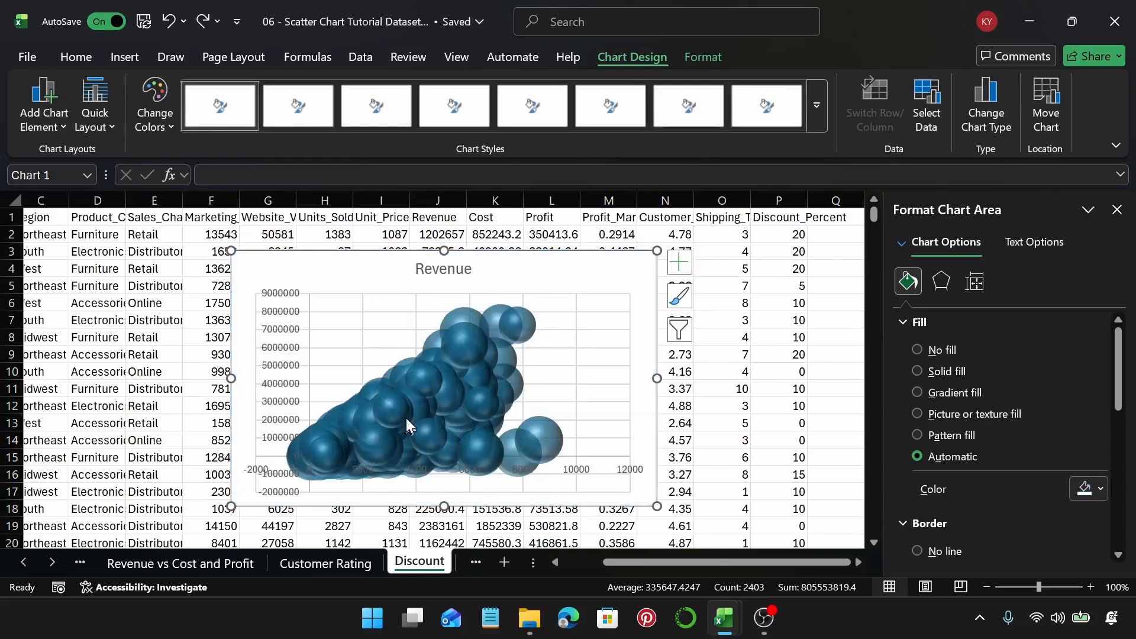
Step: Fill the Revenue bubbles of the Discount sheet's chart with a solid light magenta-purple colour
left_click(406, 418)
left_click(1088, 512)
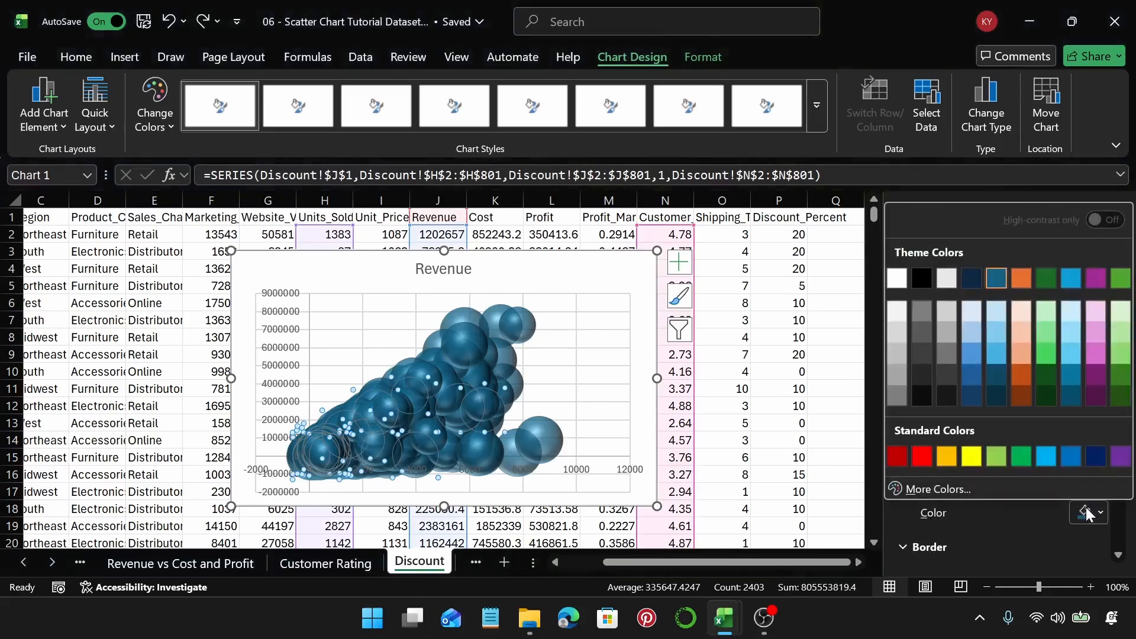
left_click(1094, 376)
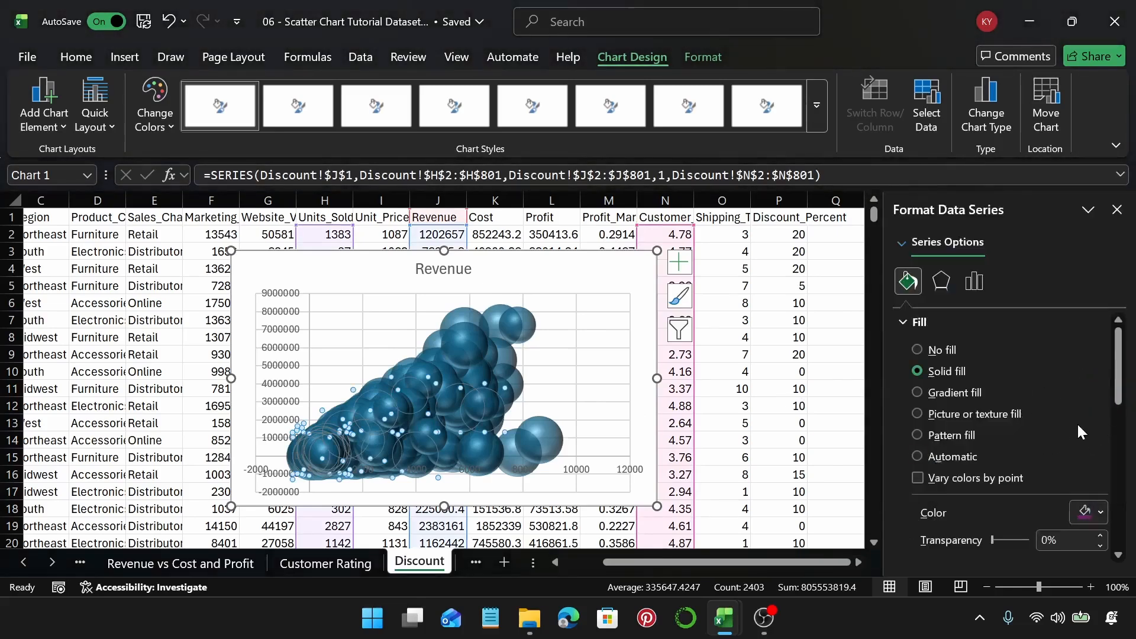
left_click(1100, 513)
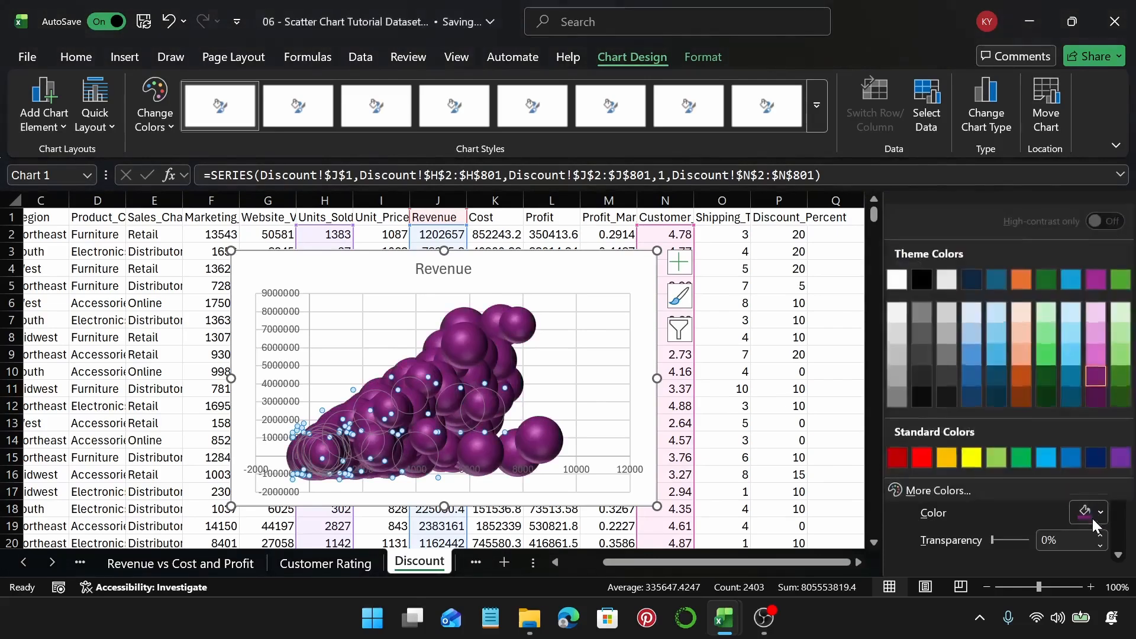
left_click(1091, 366)
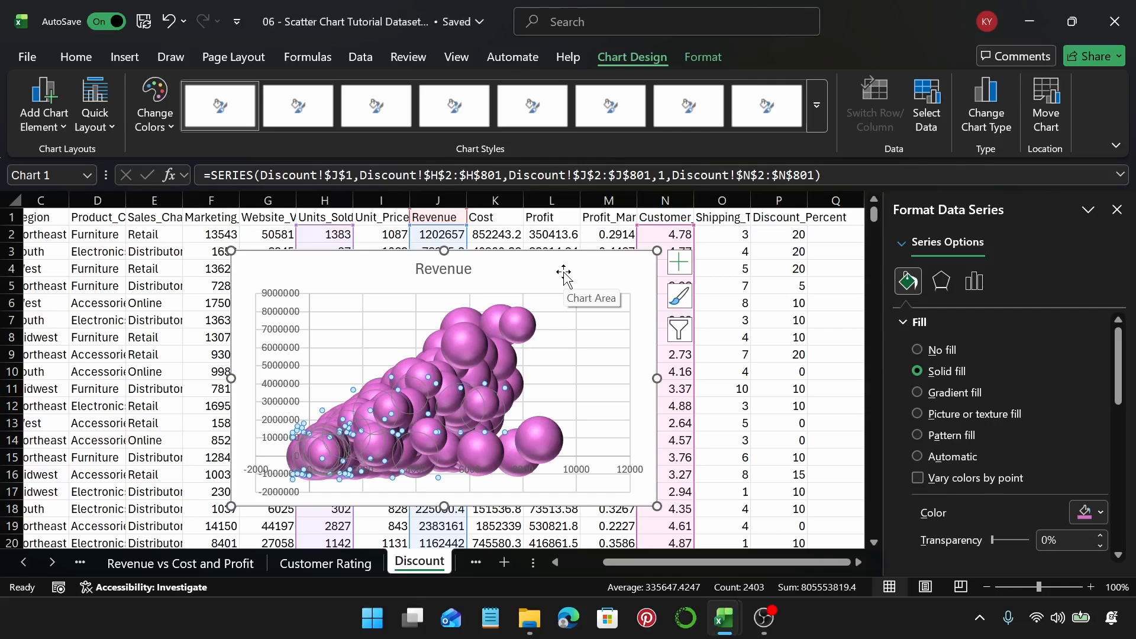
left_click(470, 563)
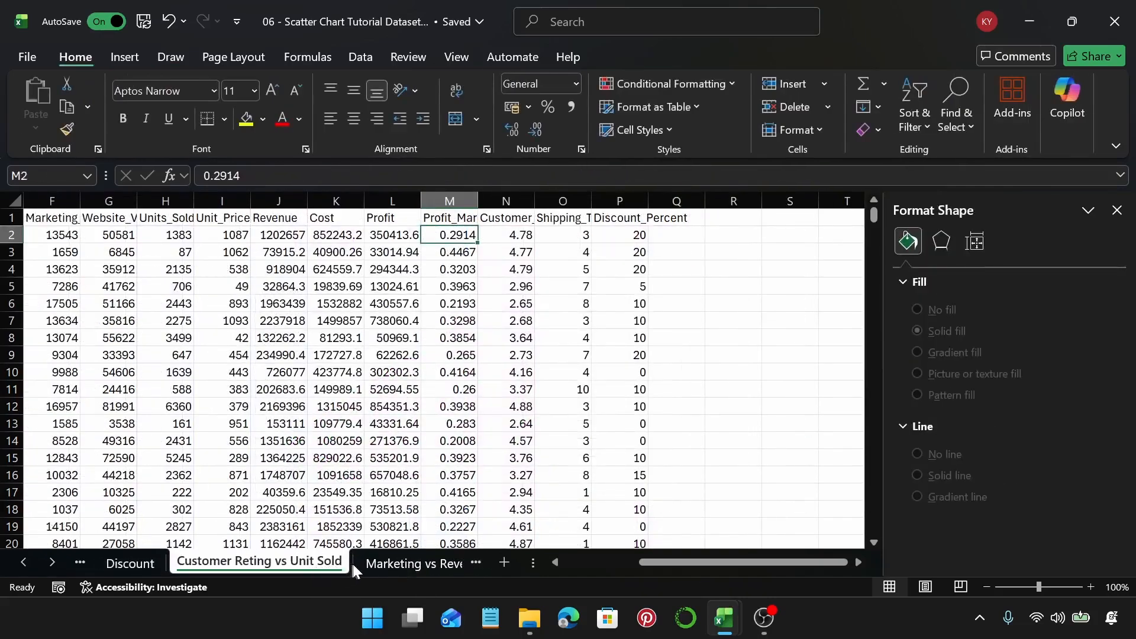
left_click(129, 563)
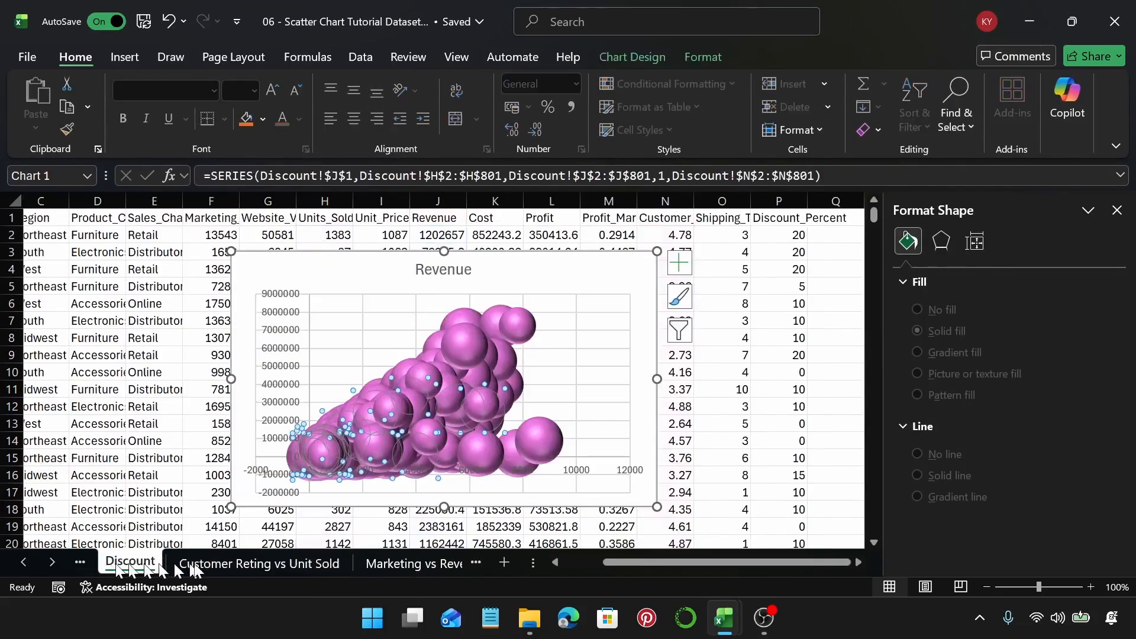
left_click(282, 566)
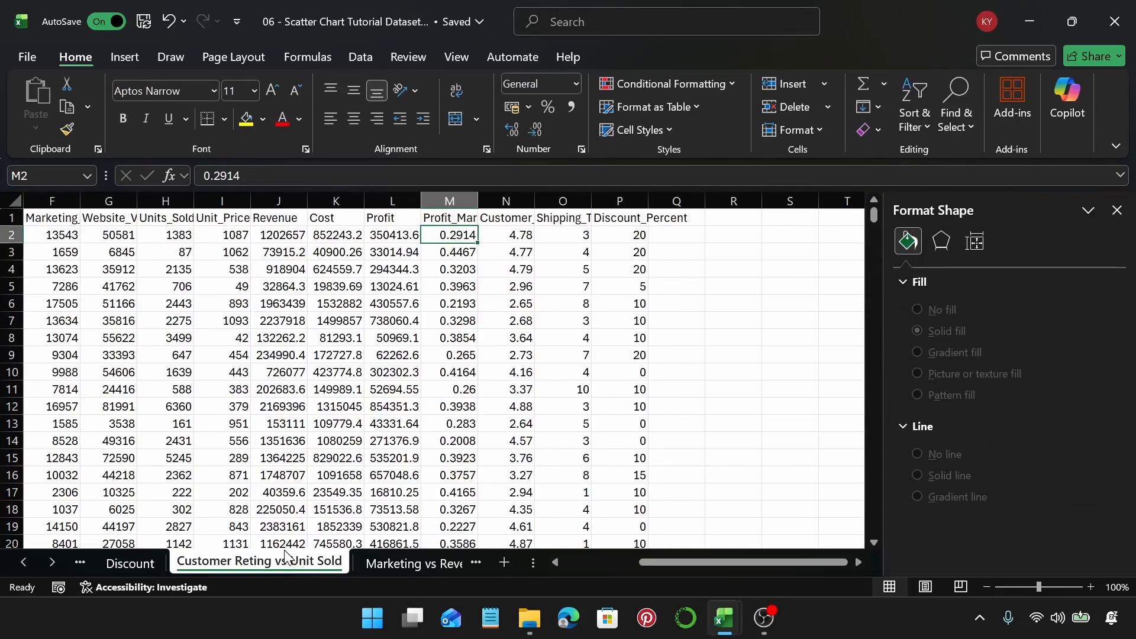
left_click(379, 565)
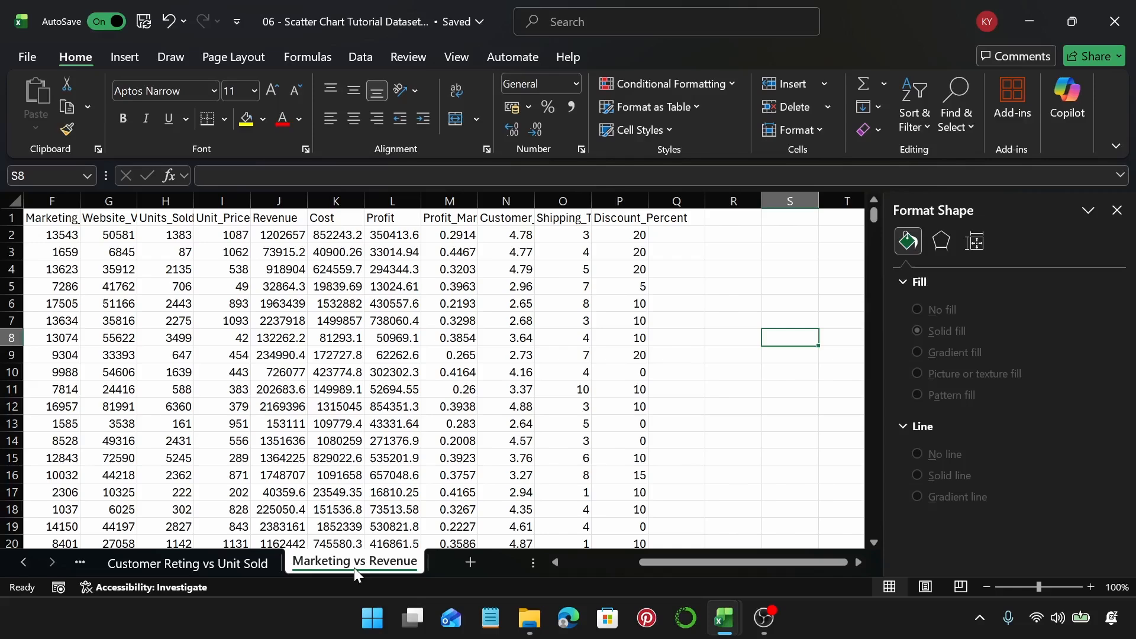
left_click(247, 562)
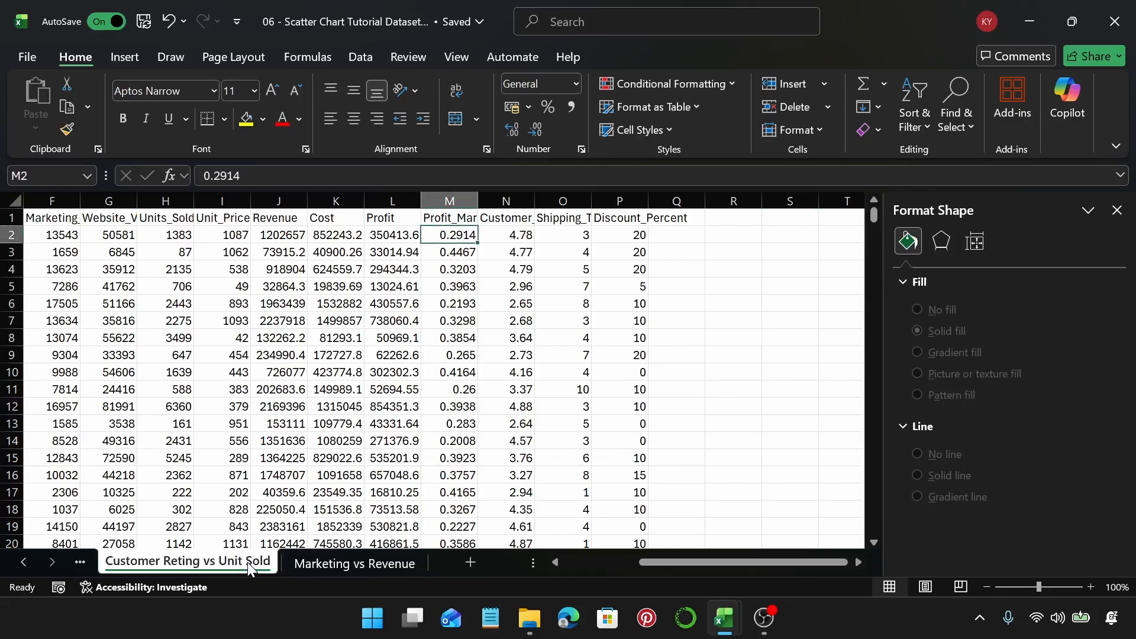
Step: On the Marketing vs Revenue sheet, insert a 3-D bubble chart from the Marketing_Spend, Revenue and Profit_Margin columns
left_click(332, 565)
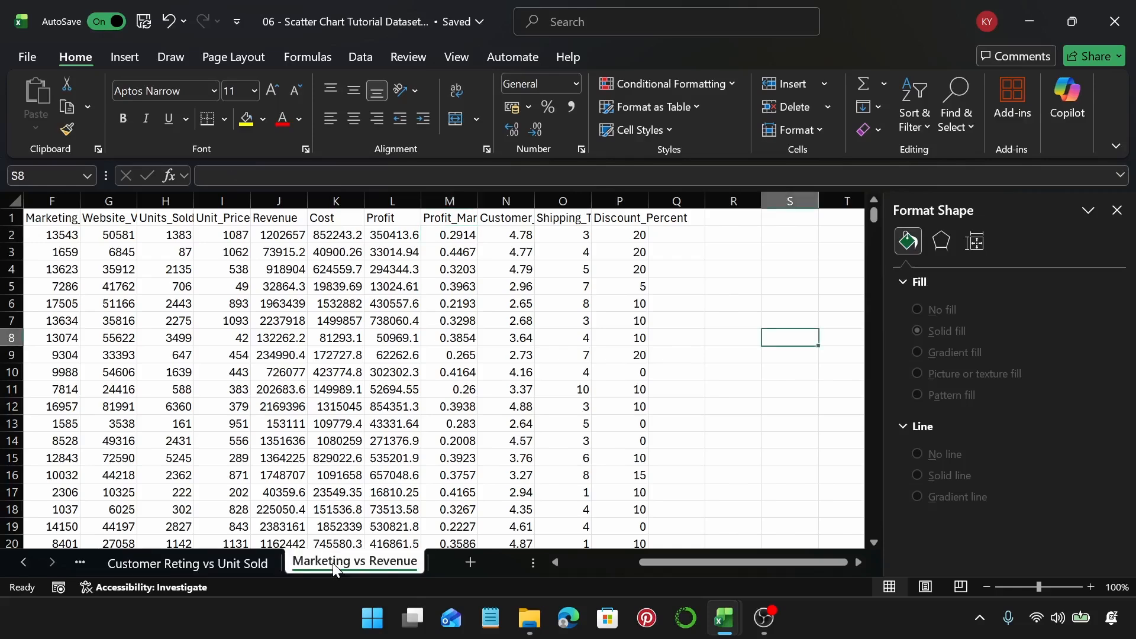
scroll(688, 564, "left", 3)
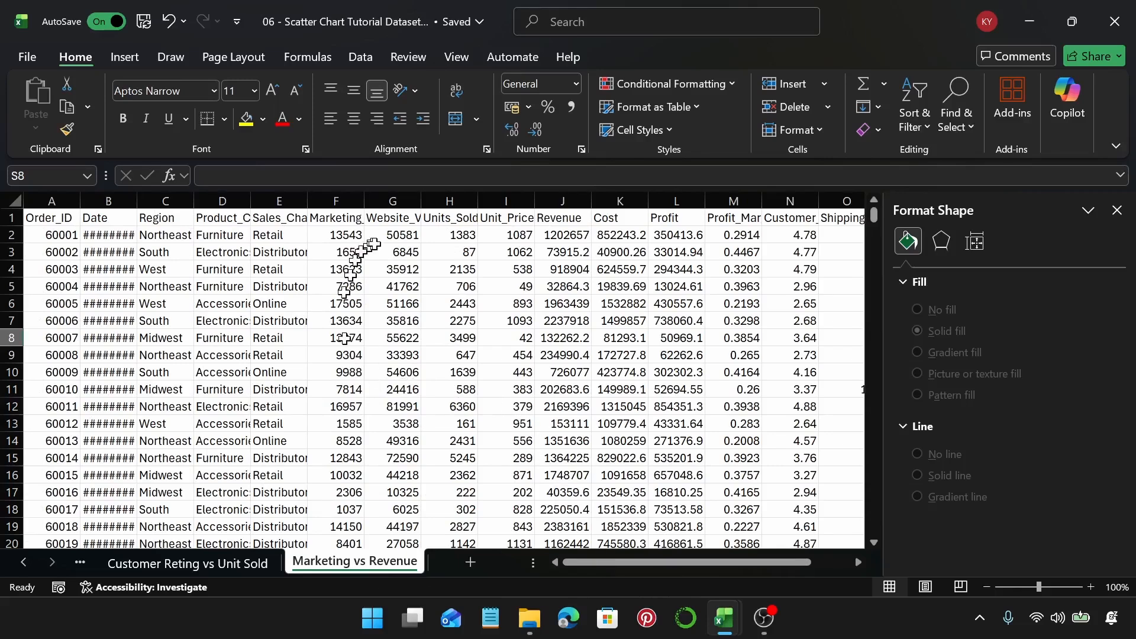
left_click(572, 204)
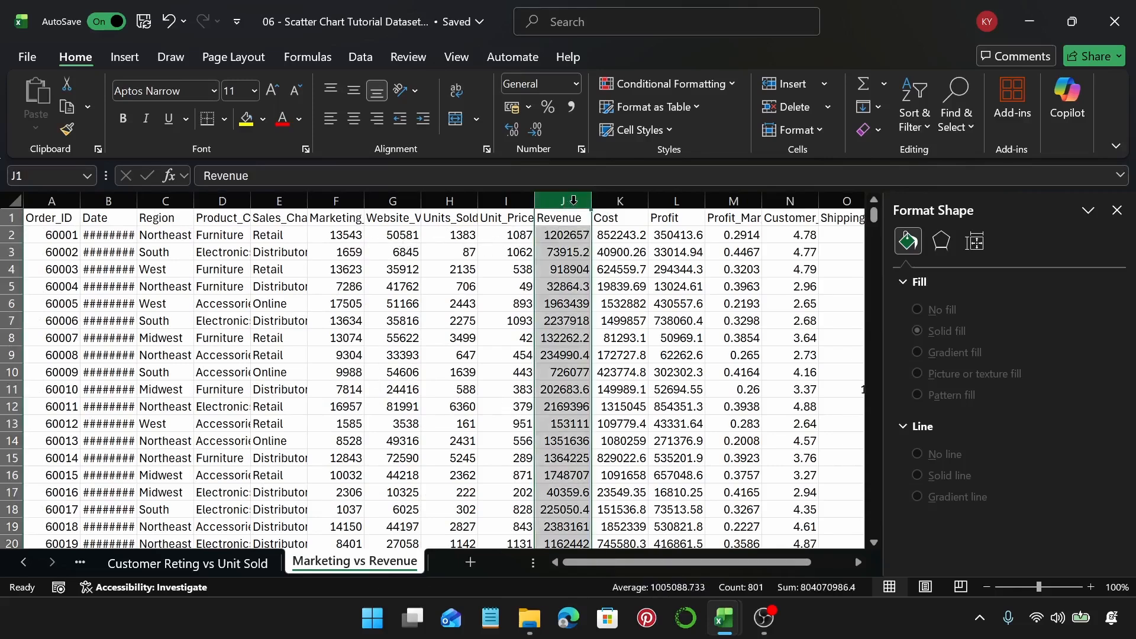
left_click(346, 204, "ctrl")
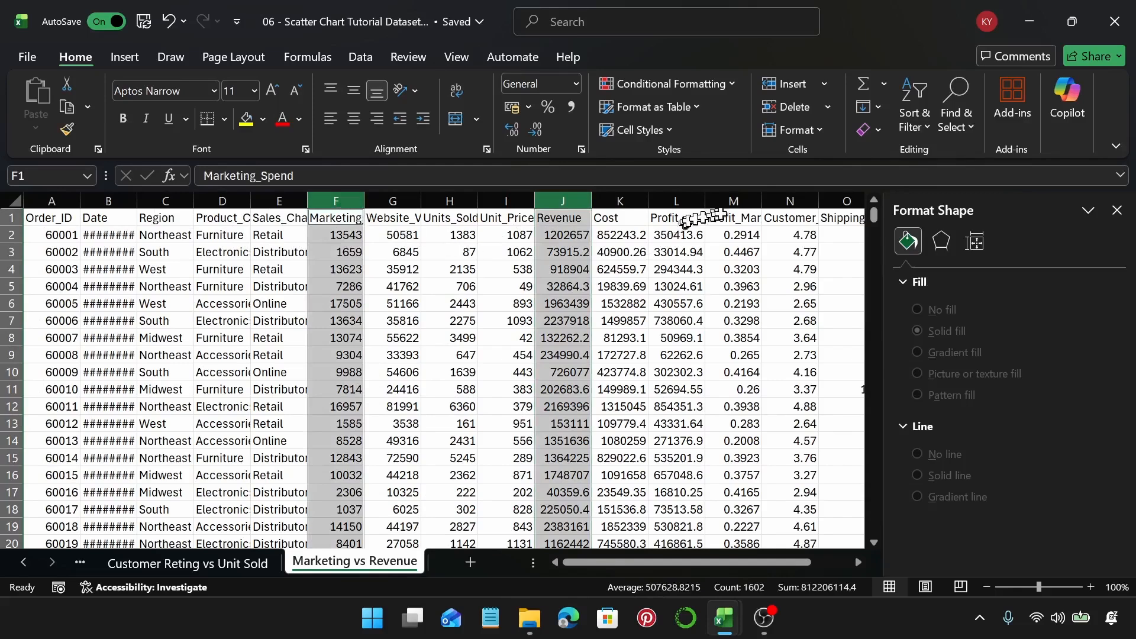
left_click(736, 203, "ctrl")
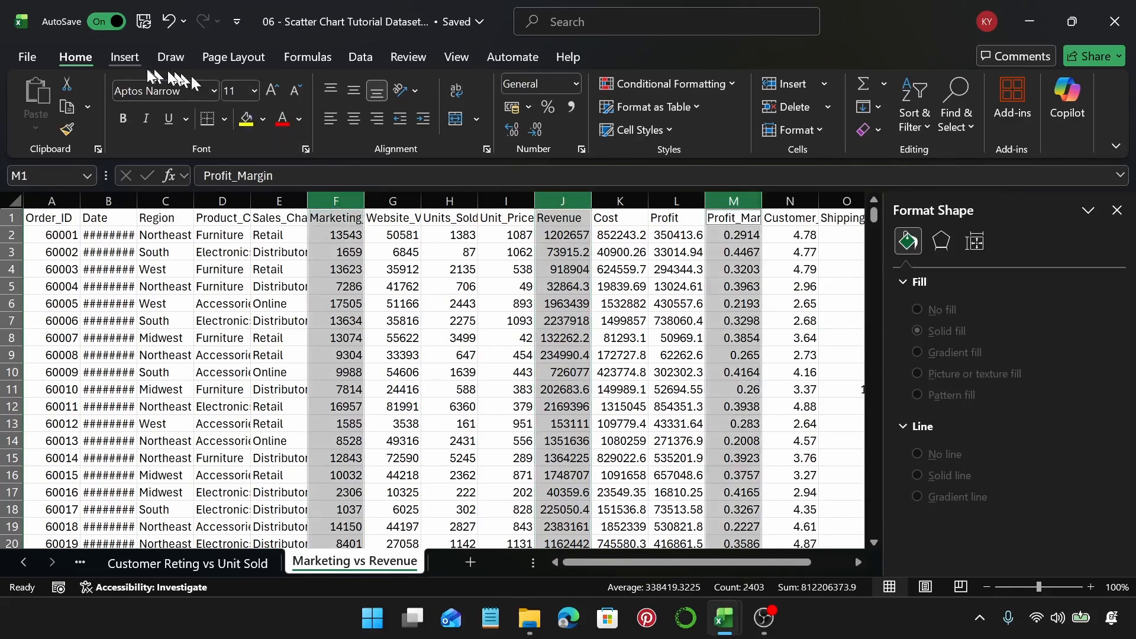
left_click(125, 57)
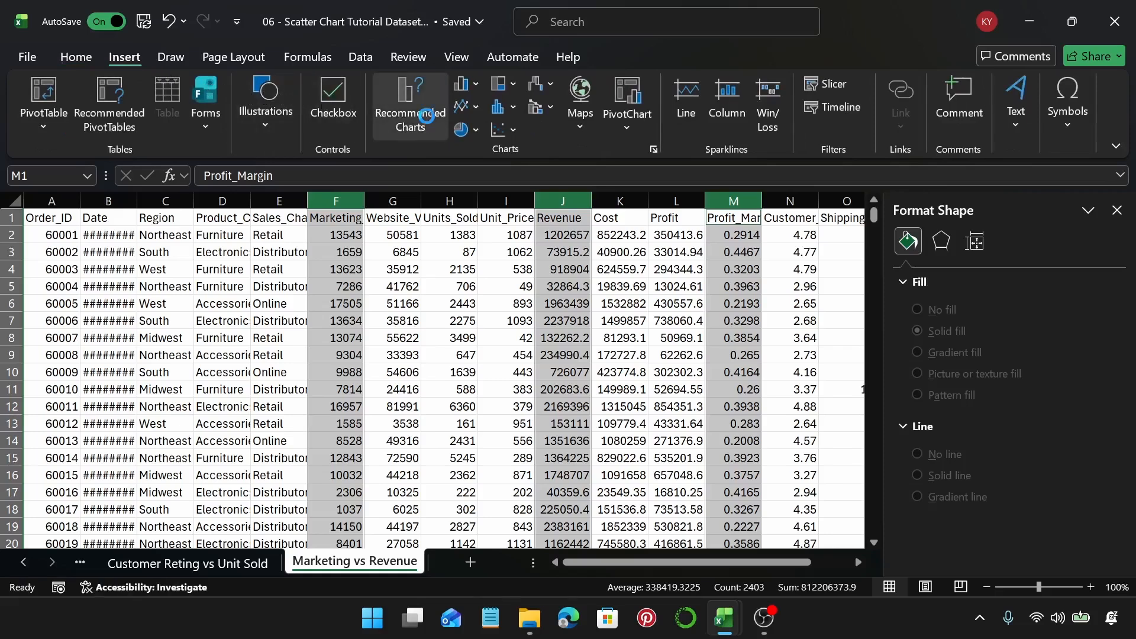
left_click(423, 118)
left_click(421, 74)
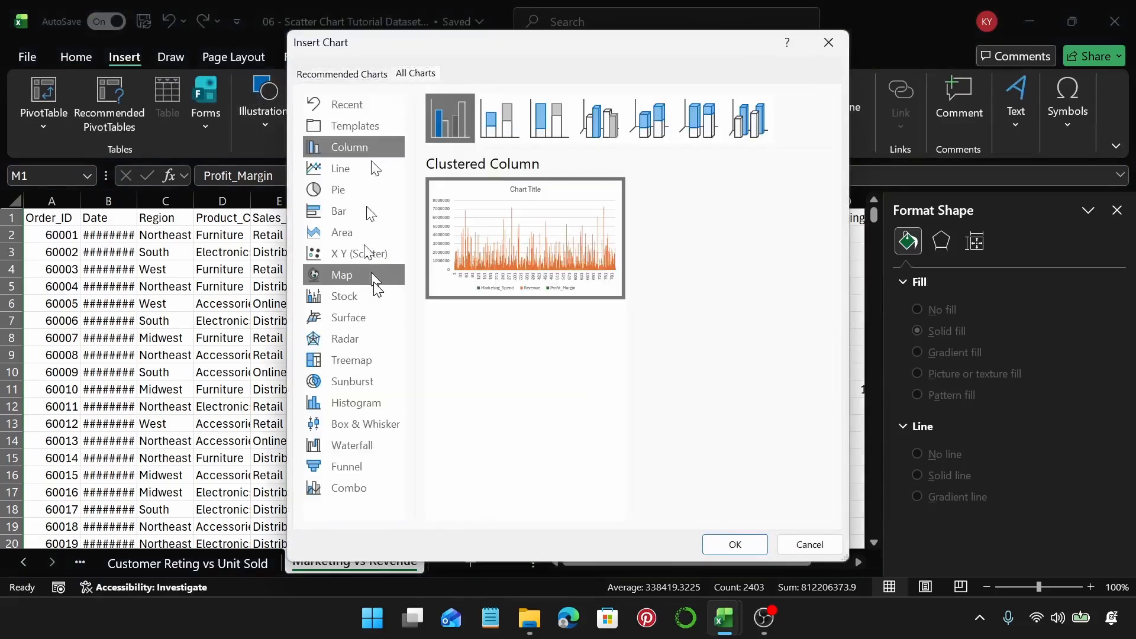
left_click(371, 253)
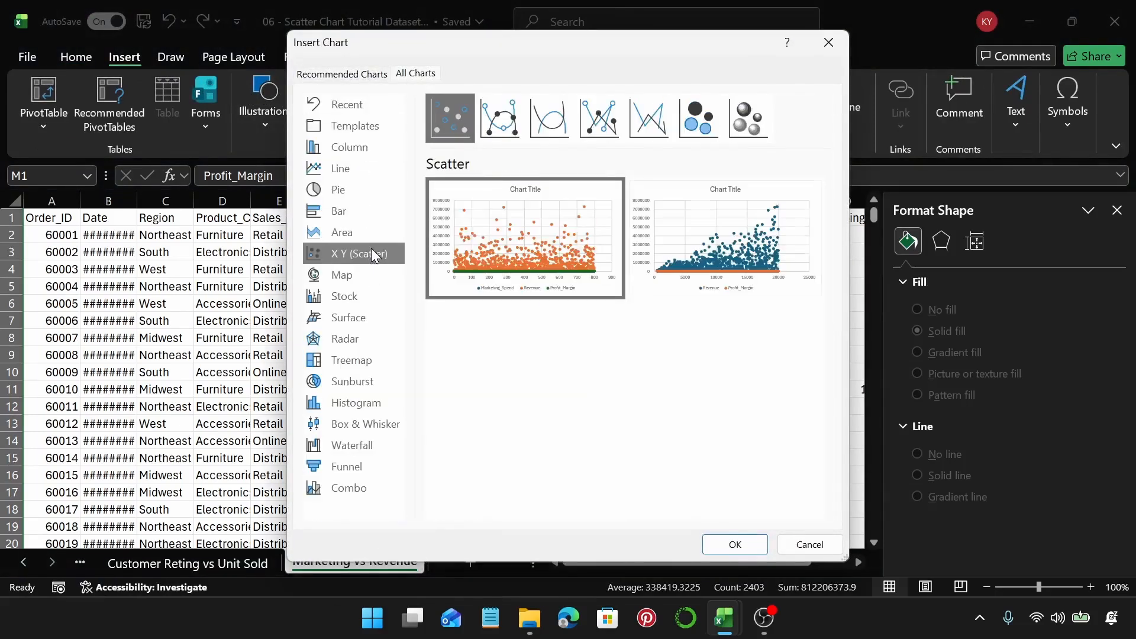
left_click(756, 135)
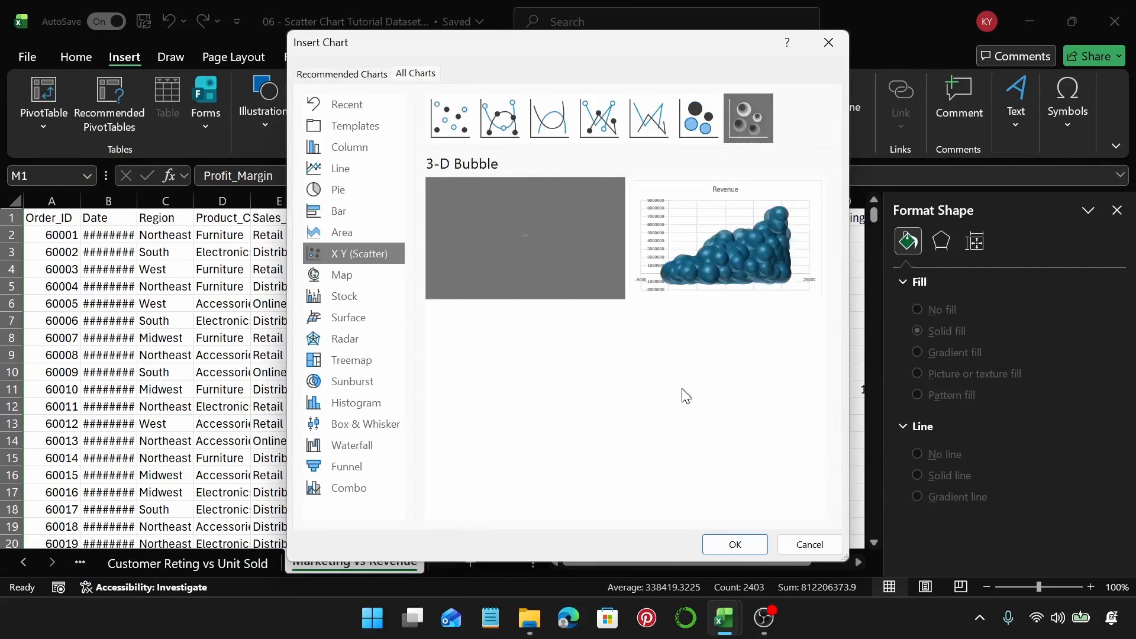
left_click(735, 544)
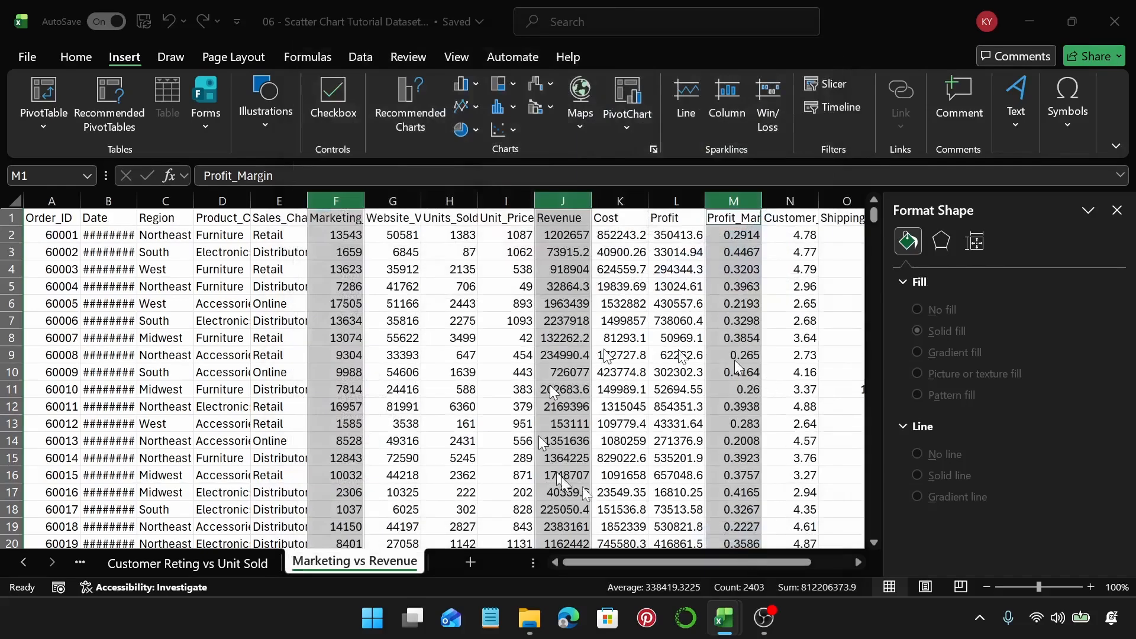